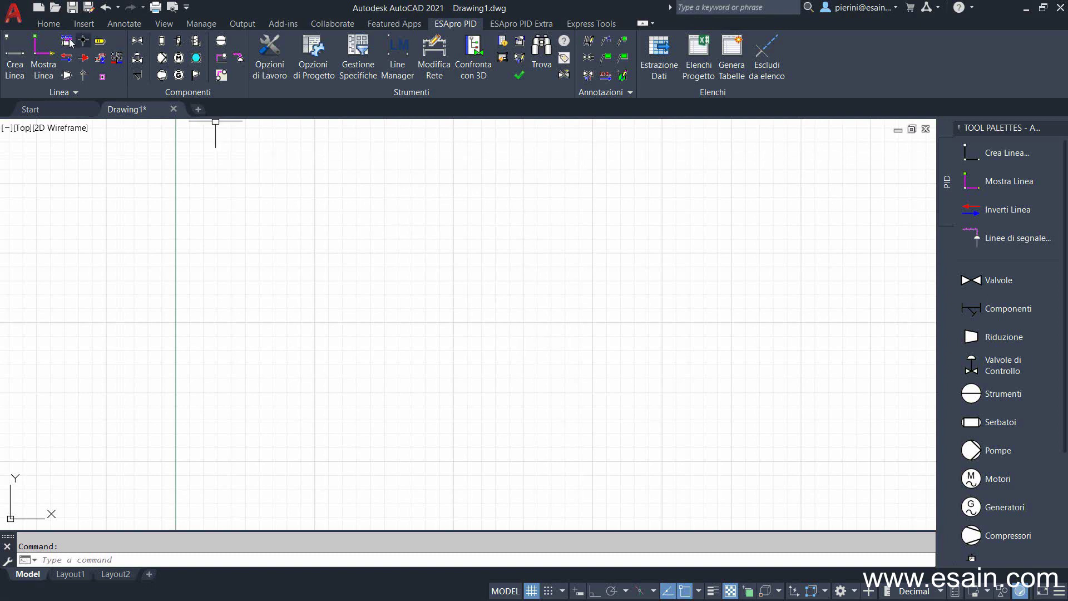
# - Browse the Home, Insert, Annotate, View and ESApro PID Extra ribbon tabs, then return to ESApro PID
pyautogui.click(48, 25)
pyautogui.click(83, 27)
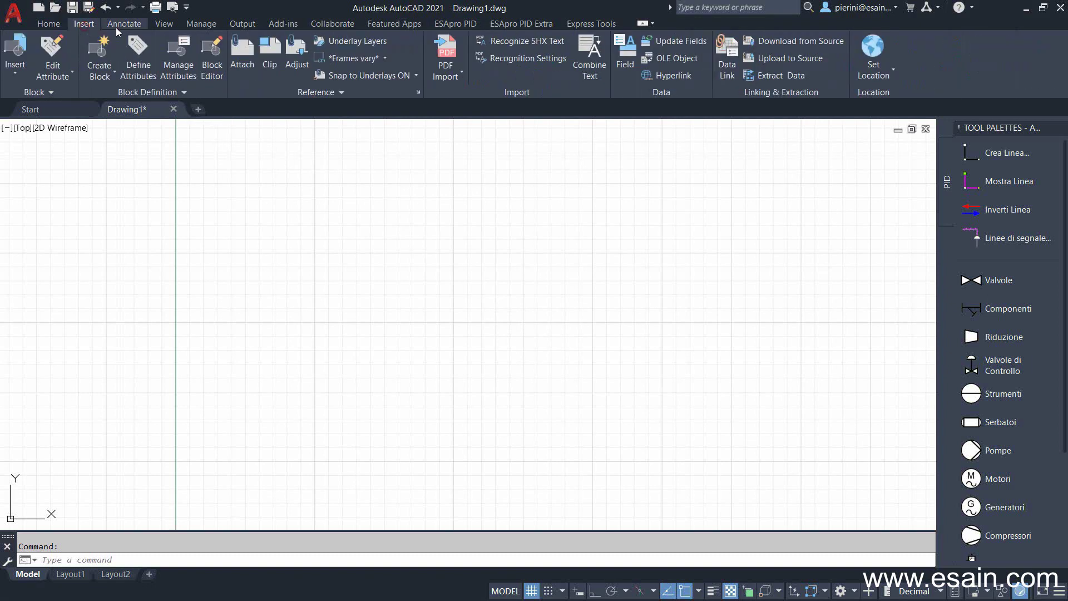
pyautogui.click(124, 27)
pyautogui.click(164, 28)
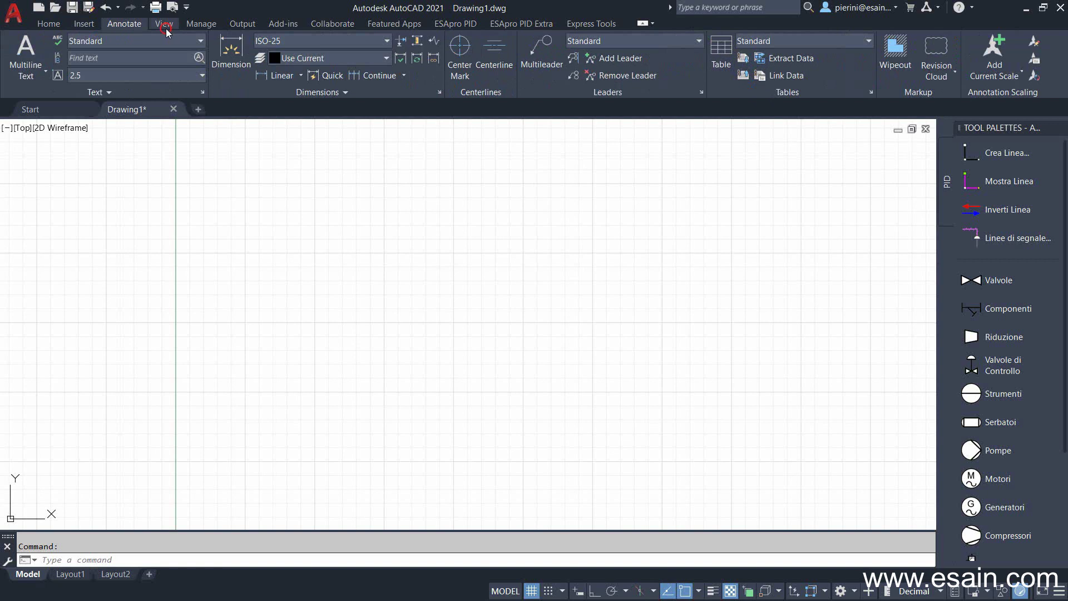
pyautogui.click(455, 25)
pyautogui.click(519, 25)
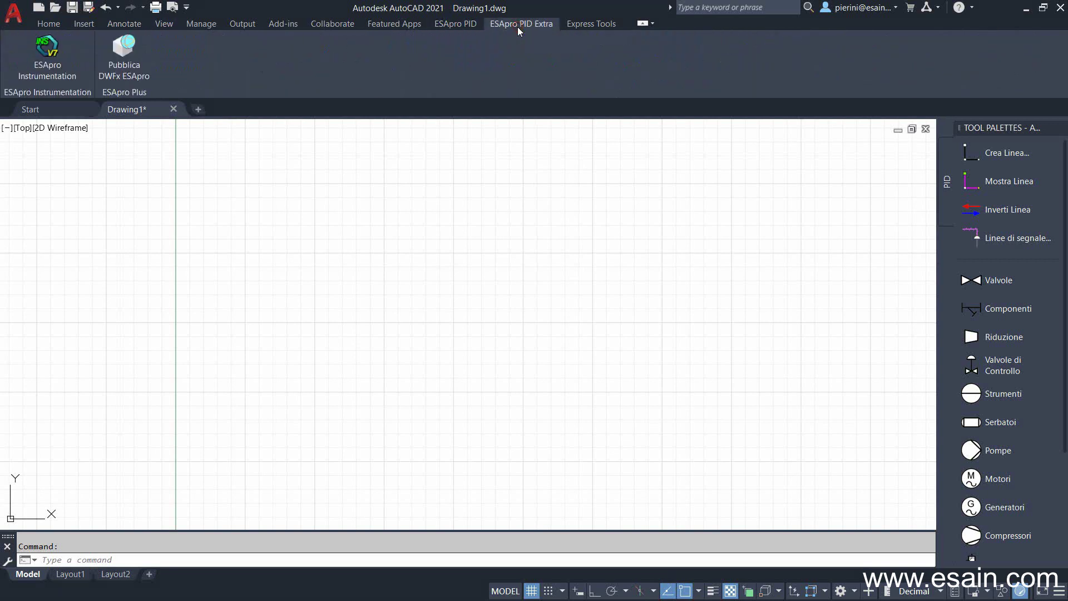
pyautogui.click(470, 25)
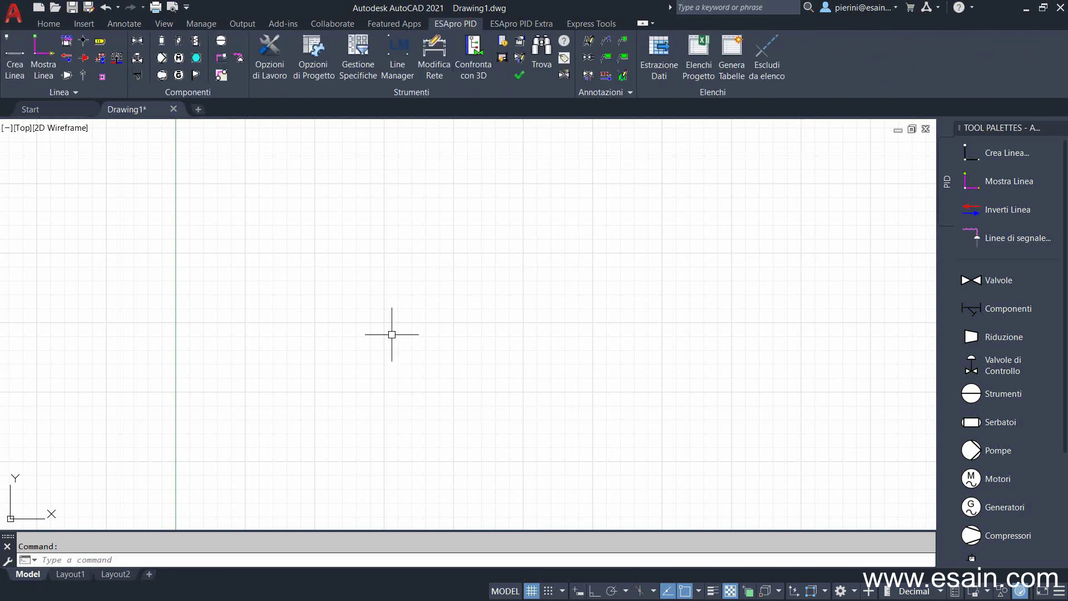
# - Open DemoPID-V8.dwg from the recent documents and zoom in on valve MV 67120
pyautogui.click(16, 16)
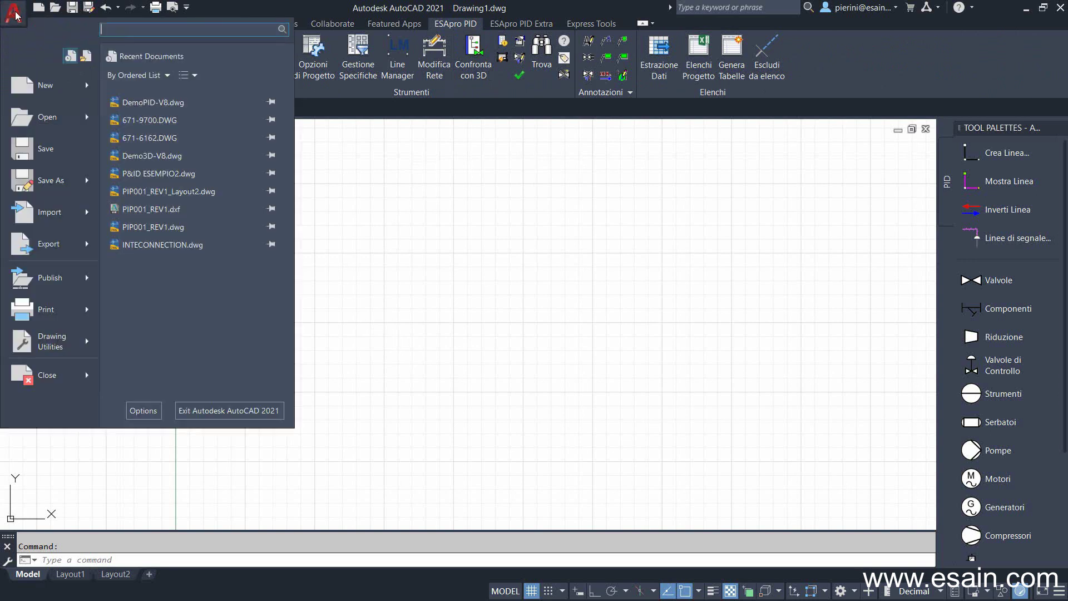
pyautogui.click(172, 109)
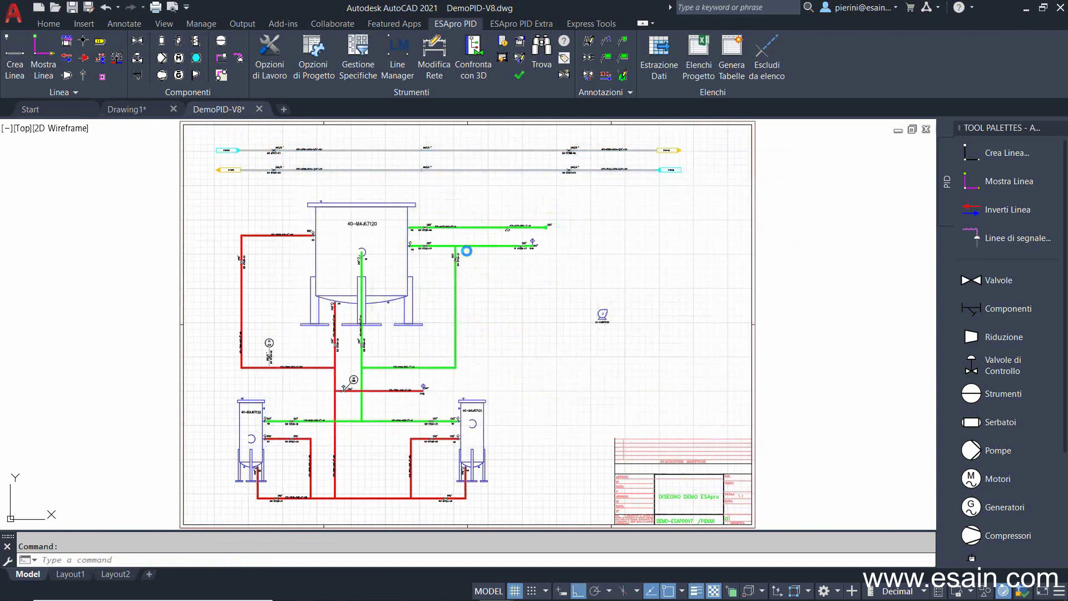
pyautogui.scroll(5, 461, 261)
pyautogui.scroll(4, 461, 261)
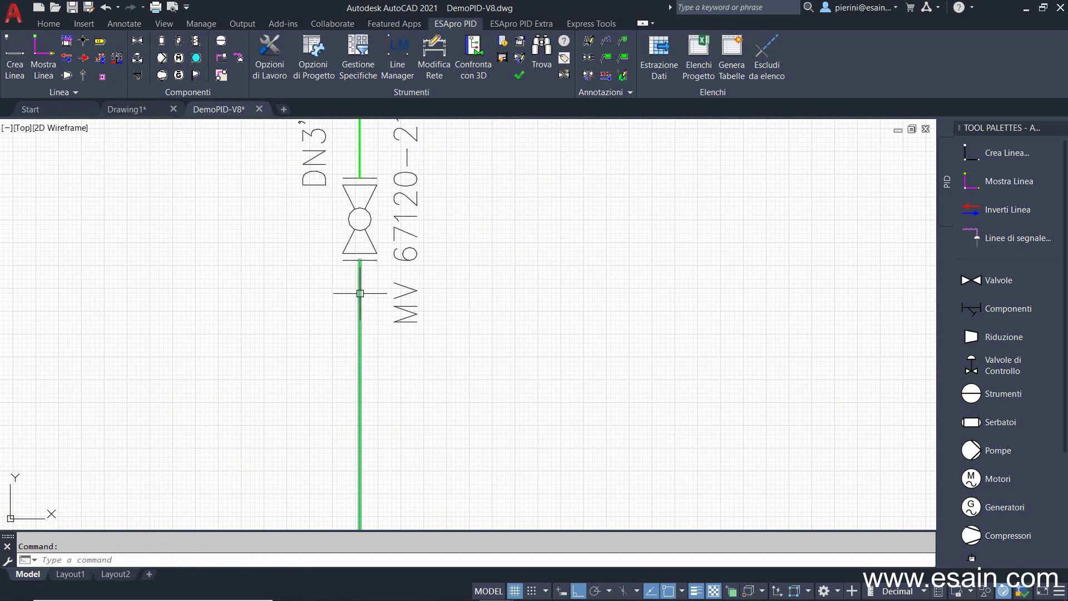
# - Review valve MV 67120-21's data in DATI VALVOLA and close it unchanged
pyautogui.doubleClick(371, 237)
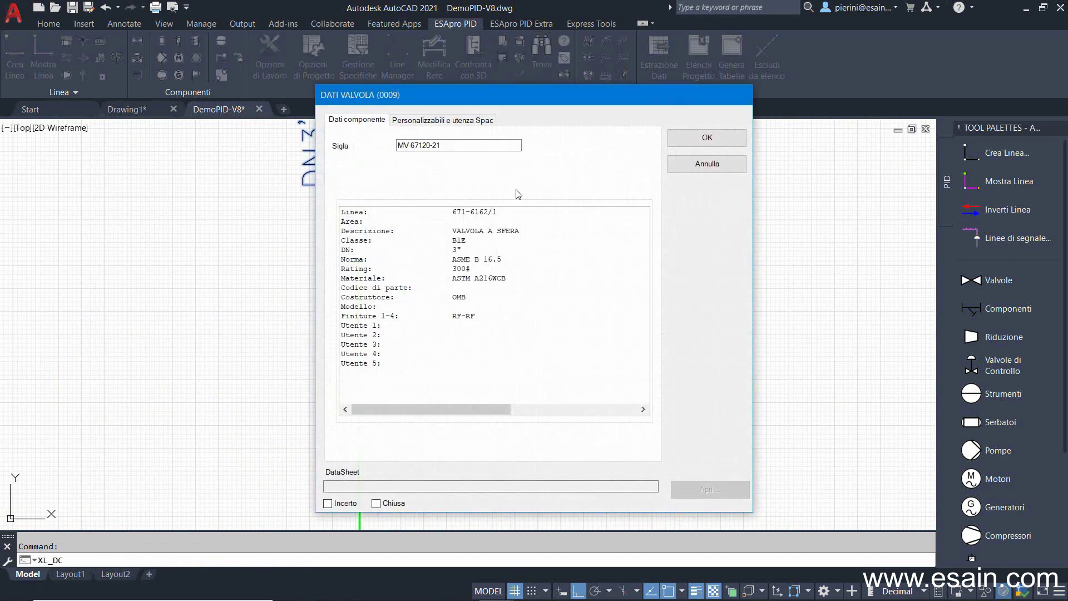
pyautogui.moveTo(453, 145); pyautogui.dragTo(390, 146)
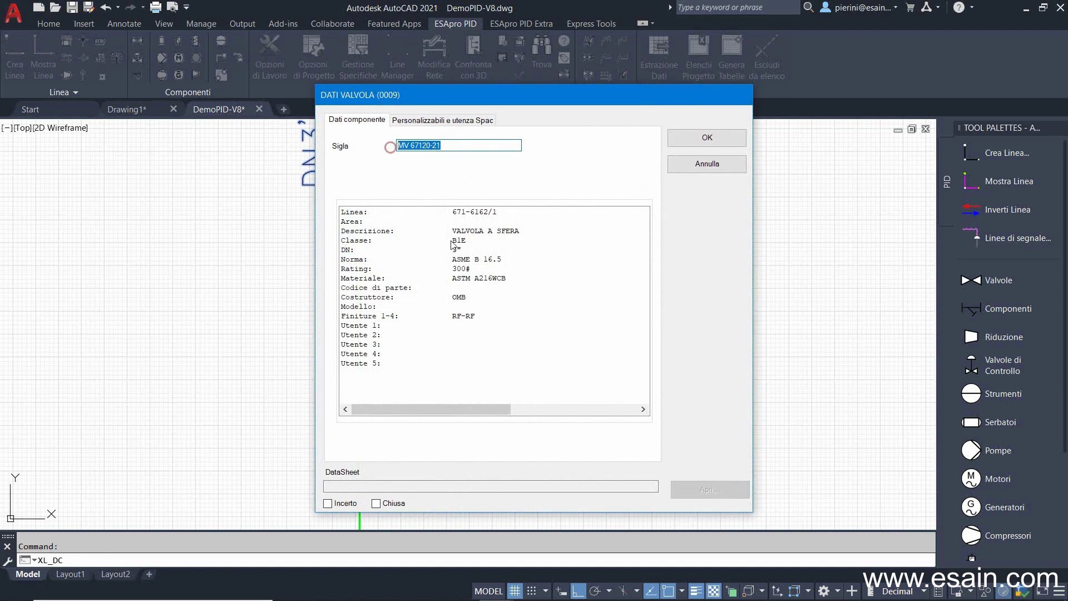
pyautogui.click(681, 139)
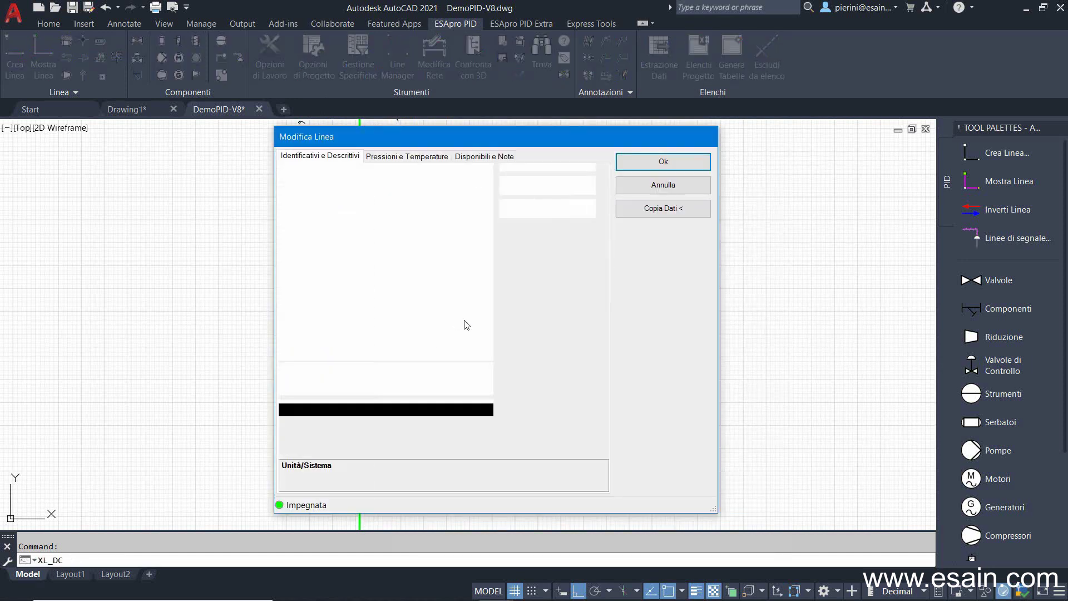
# - Review line 671-6162-1's identifiers and 20 BAR / 200°C design values, then show the whole sheet
pyautogui.click(462, 191)
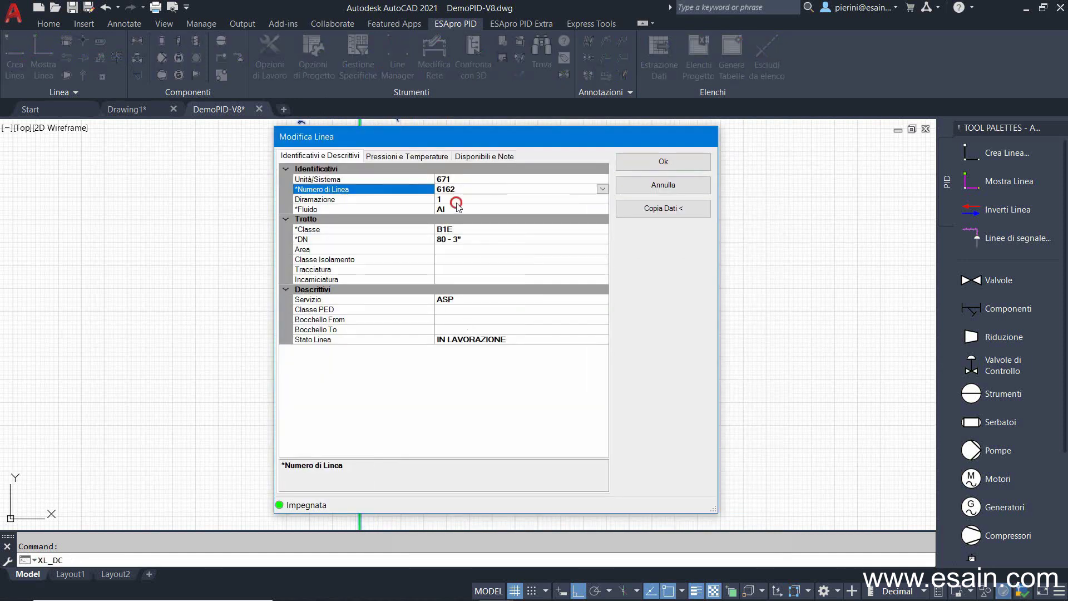
pyautogui.click(460, 199)
pyautogui.click(455, 230)
pyautogui.click(457, 248)
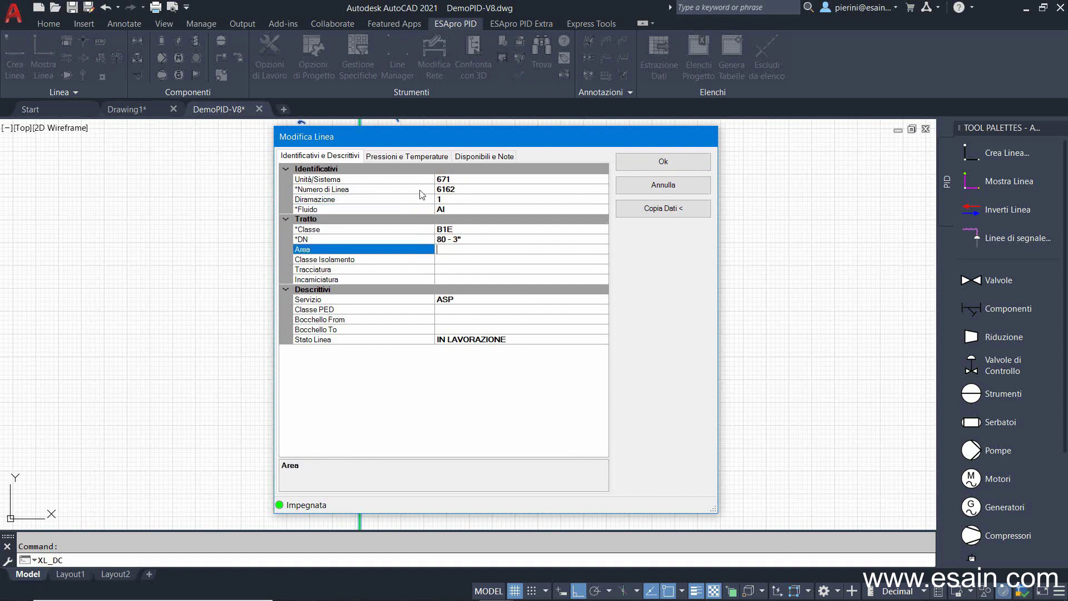
pyautogui.click(409, 156)
pyautogui.click(647, 162)
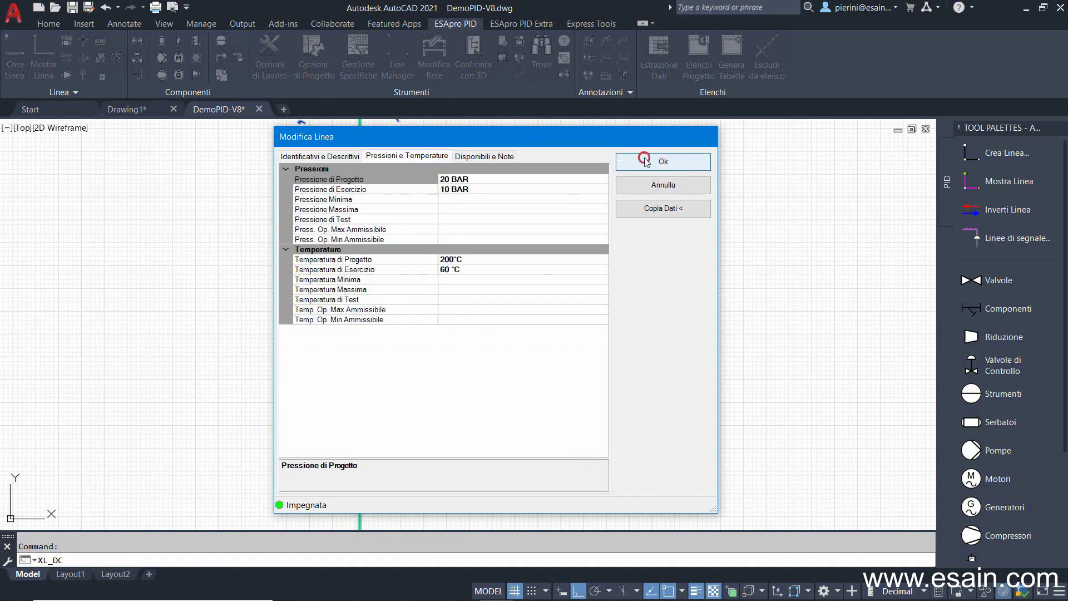
pyautogui.middleClick(550, 288)
pyautogui.middleClick(550, 288)
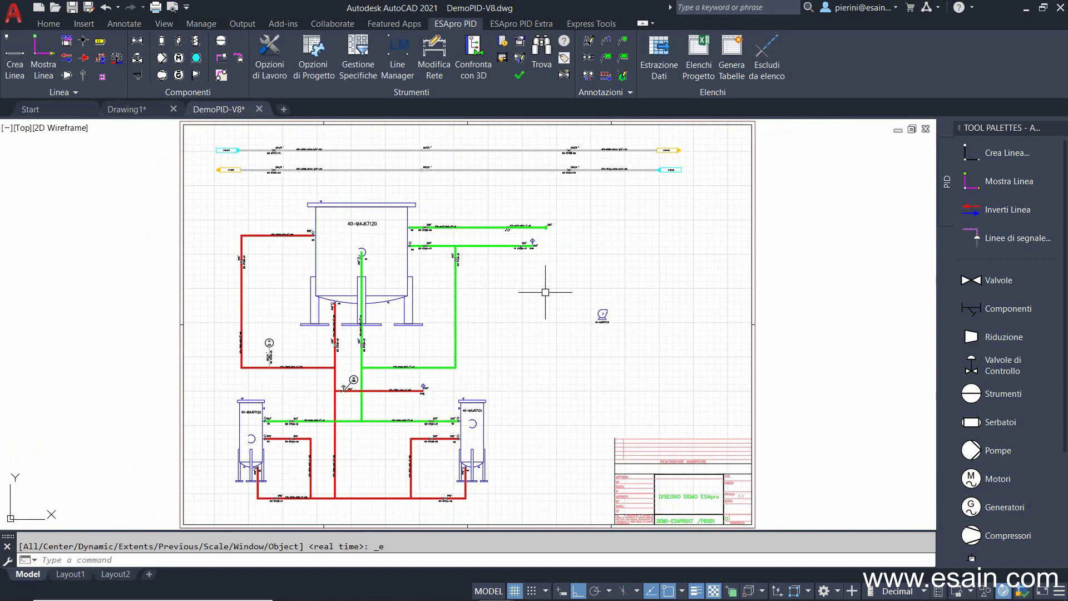
# - Open the symbol library filtered to VALVOLE and preview the butterfly, ball and gate valve symbols
pyautogui.click(358, 55)
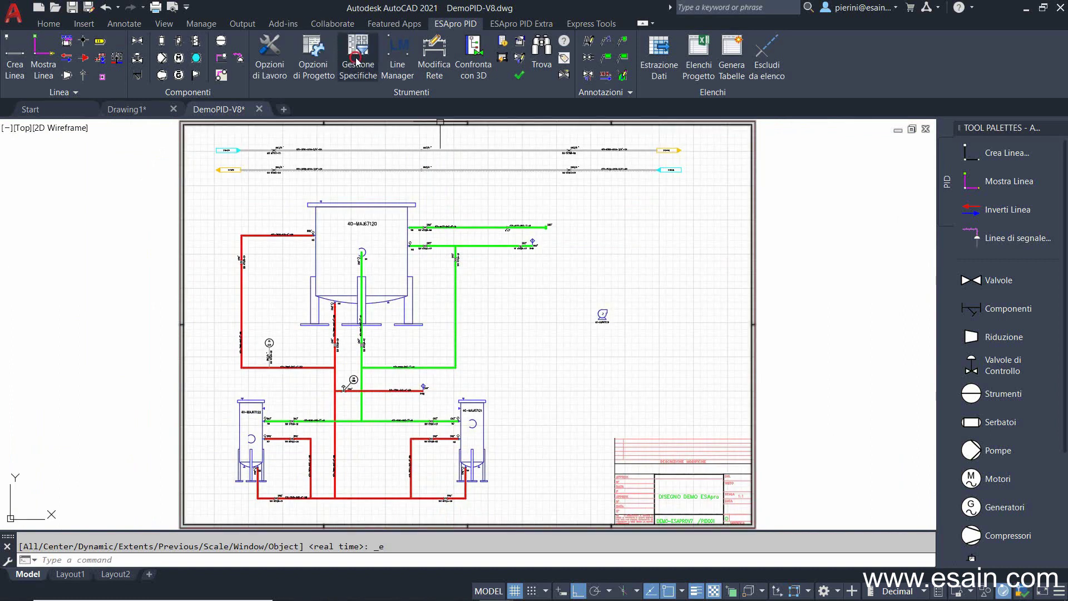
pyautogui.click(54, 45)
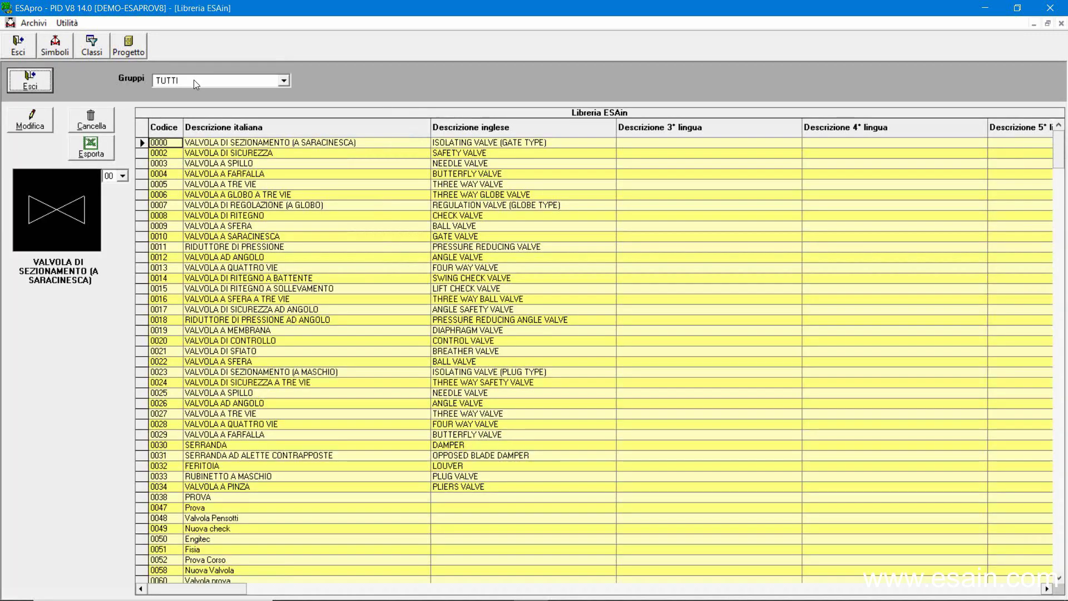
pyautogui.click(195, 80)
pyautogui.click(190, 103)
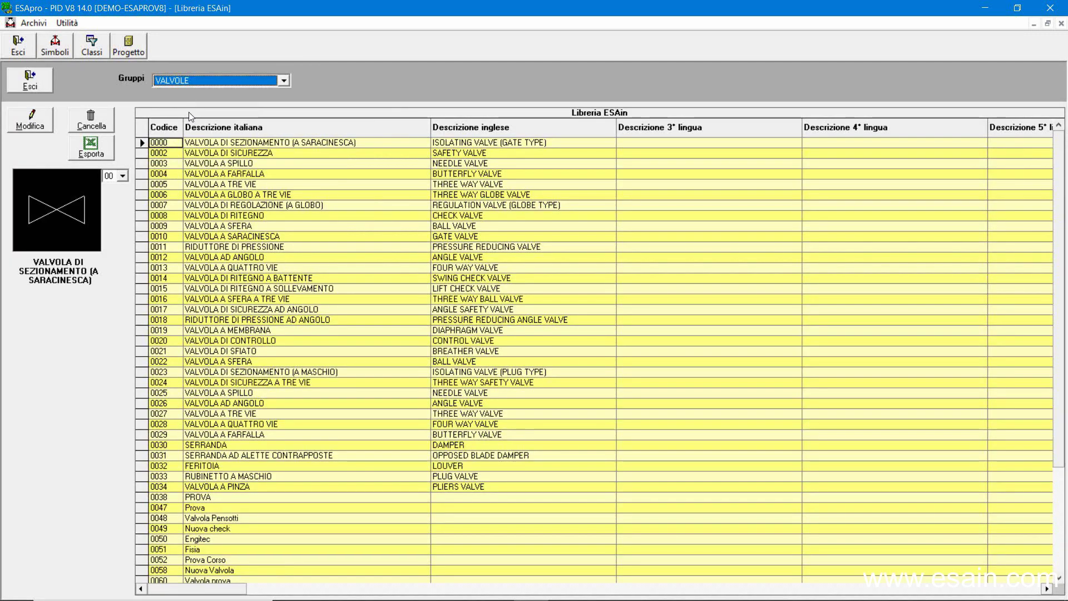
pyautogui.click(192, 173)
pyautogui.click(192, 215)
pyautogui.click(192, 236)
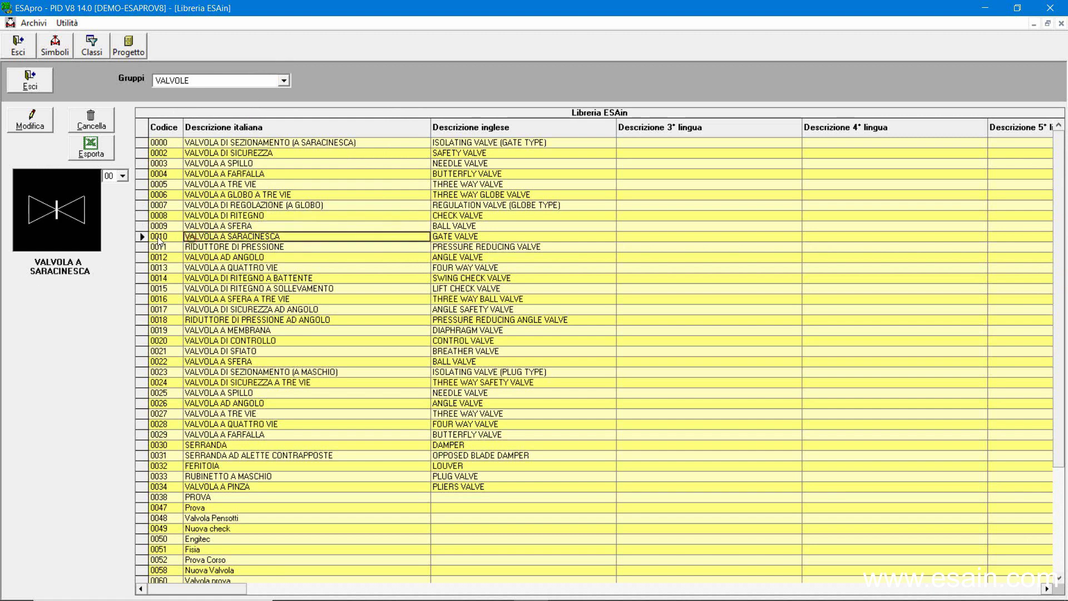
# - Inspect the gate valve symbol's descriptions and its 00, 01 and 03 drawing variants
pyautogui.doubleClick(159, 239)
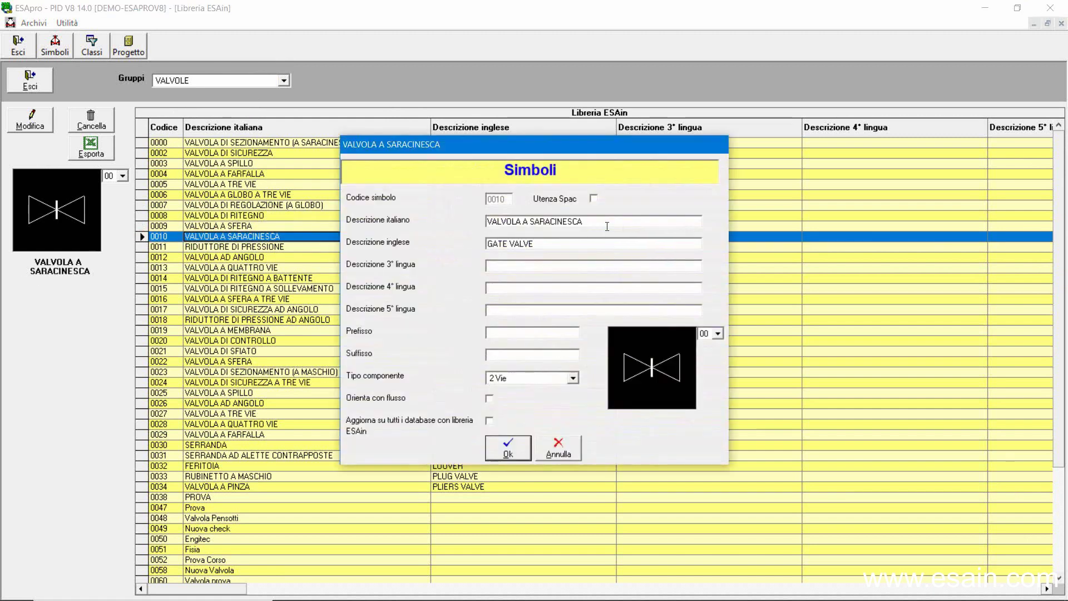
pyautogui.click(607, 227)
pyautogui.click(540, 241)
pyautogui.click(494, 267)
pyautogui.click(718, 334)
pyautogui.click(707, 354)
pyautogui.press('Down')
pyautogui.press('Down')
pyautogui.press('Up')
pyautogui.press('Up')
pyautogui.press('Up')
# - Discard the gate valve changes, view the MOTORI group, and close the symbol library
pyautogui.click(558, 448)
pyautogui.click(257, 84)
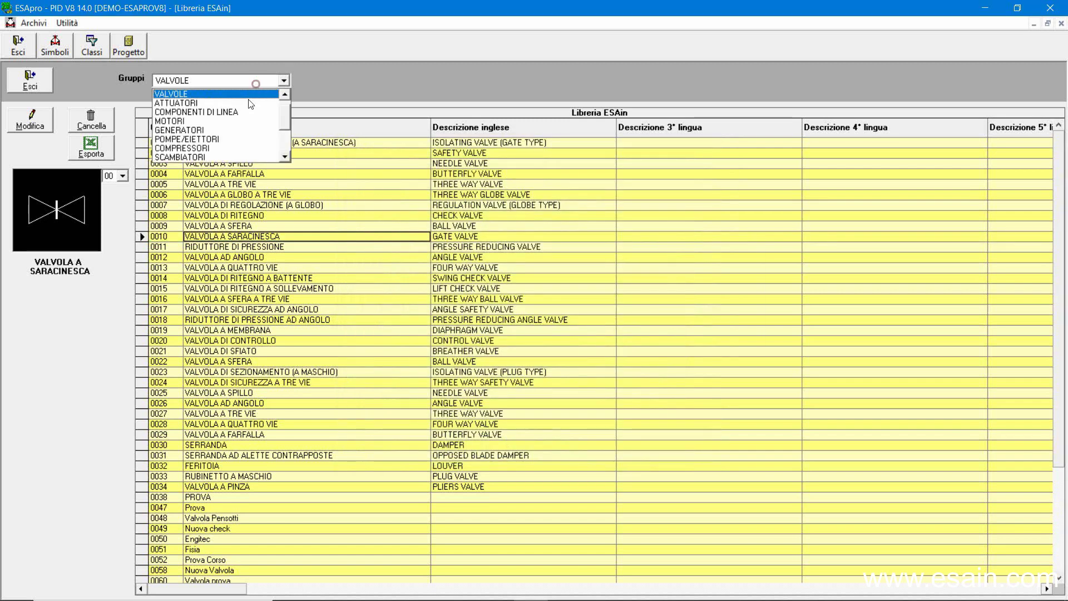
pyautogui.click(229, 124)
pyautogui.click(30, 79)
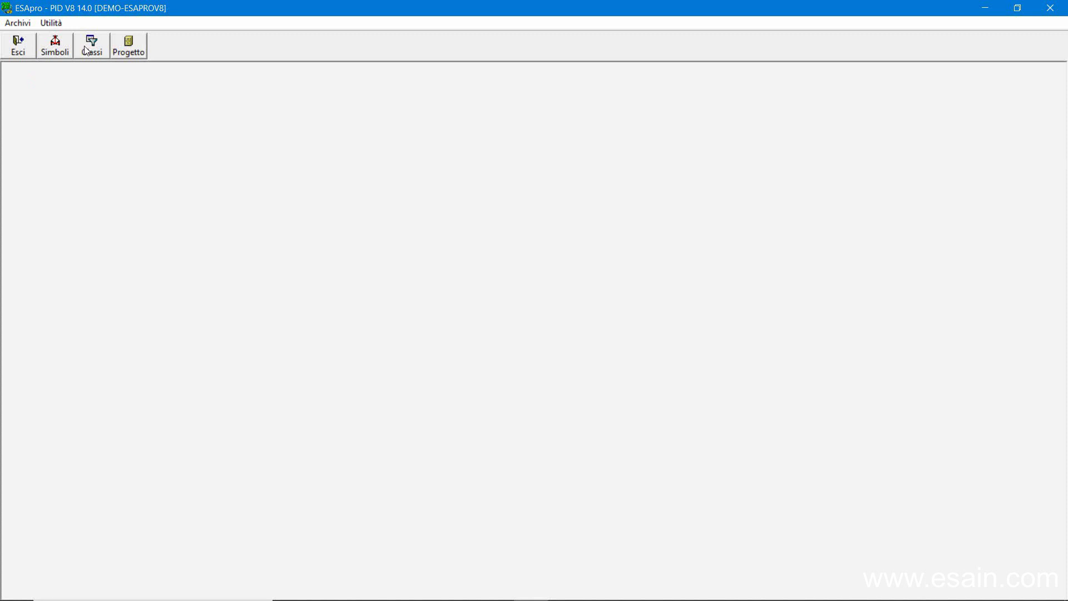
# - Open the DEMO piping class and review its blind flange, butterfly, ball and gate valve components
pyautogui.click(88, 47)
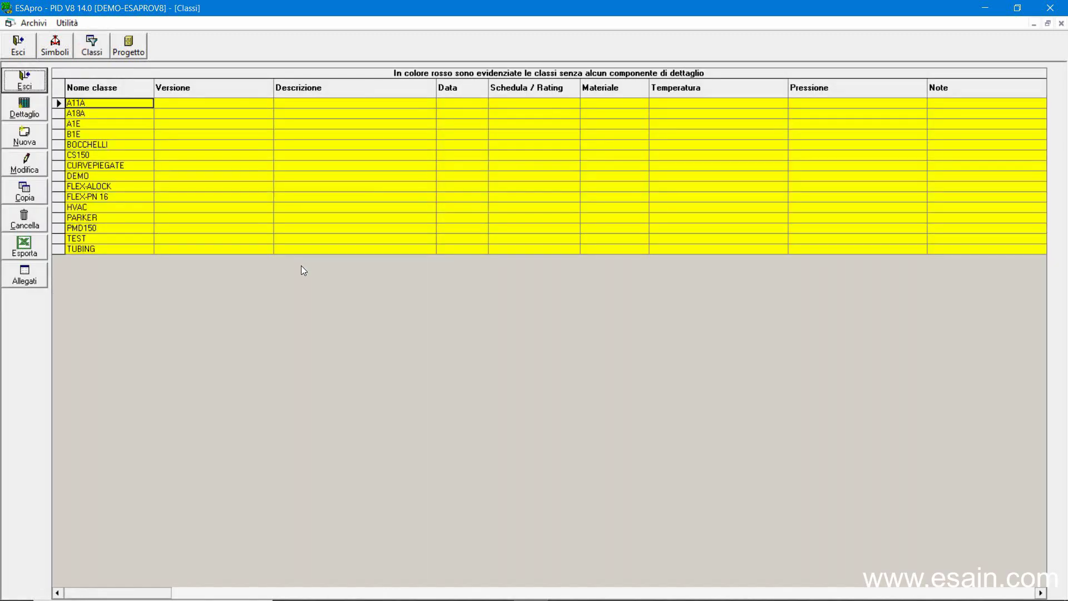
pyautogui.doubleClick(59, 176)
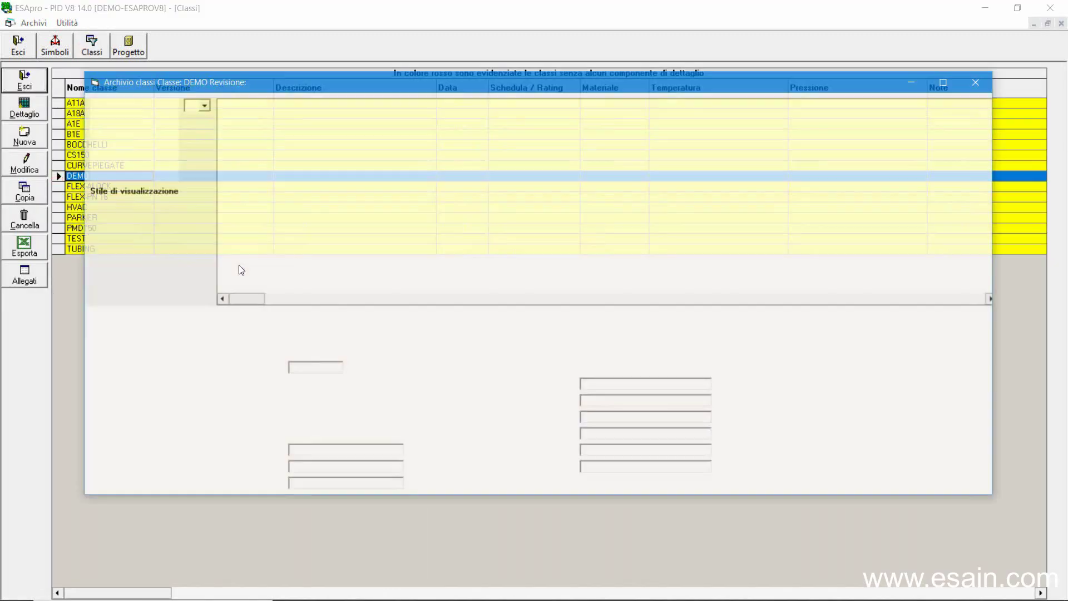
pyautogui.click(306, 174)
pyautogui.click(302, 194)
pyautogui.click(298, 215)
pyautogui.click(295, 206)
pyautogui.click(221, 205)
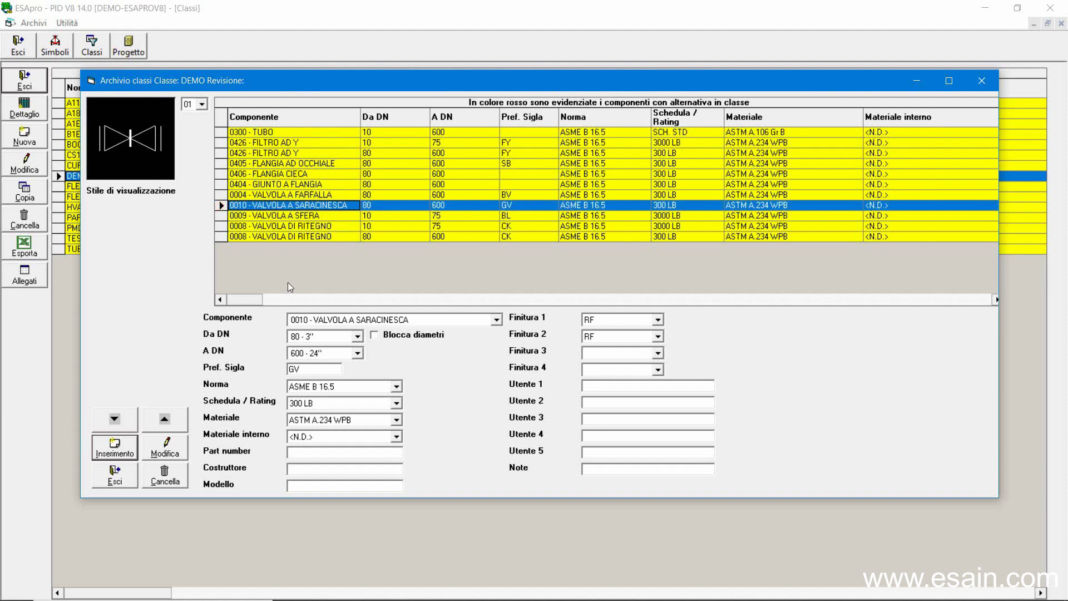
# - Inspect the gate valve's 300 LB rating and 80 - 3" starting DN, then the ball and check valve entries
pyautogui.click(310, 406)
pyautogui.moveTo(290, 403); pyautogui.dragTo(310, 406)
pyautogui.click(319, 337)
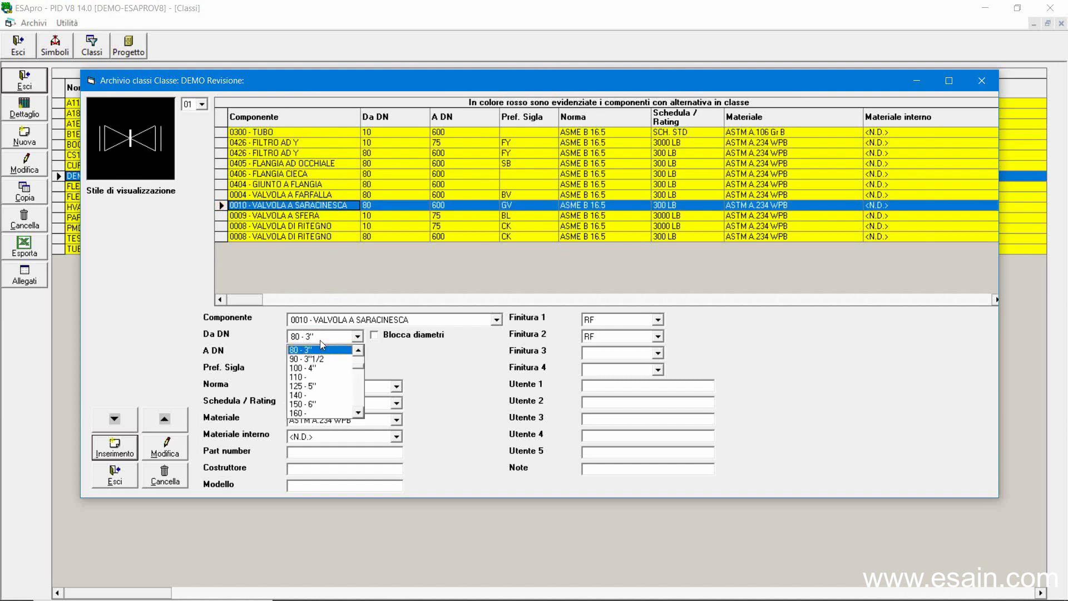
pyautogui.click(321, 341)
pyautogui.click(296, 217)
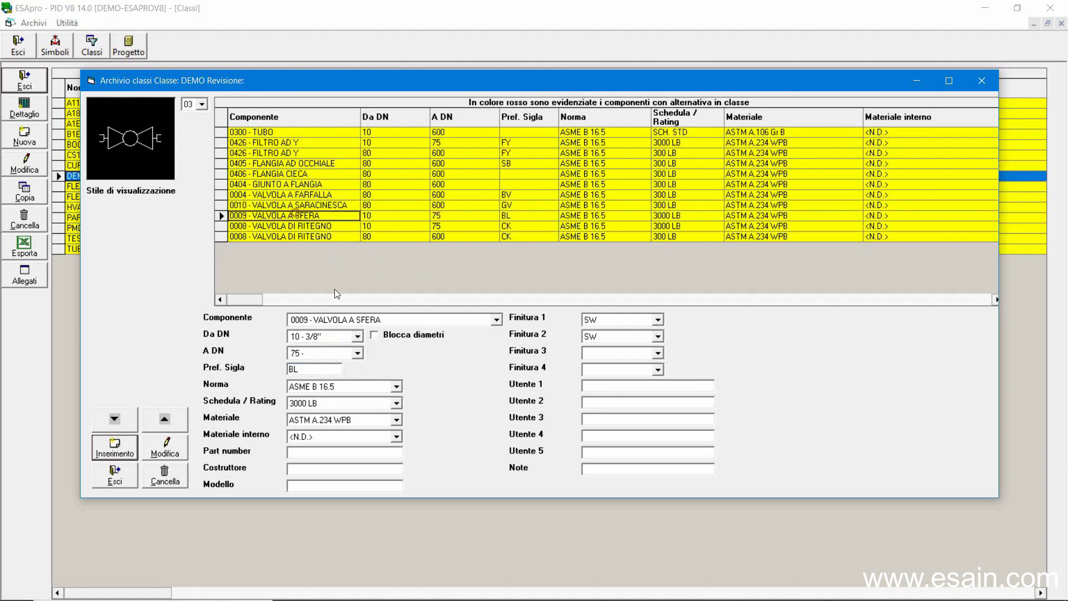
pyautogui.click(306, 227)
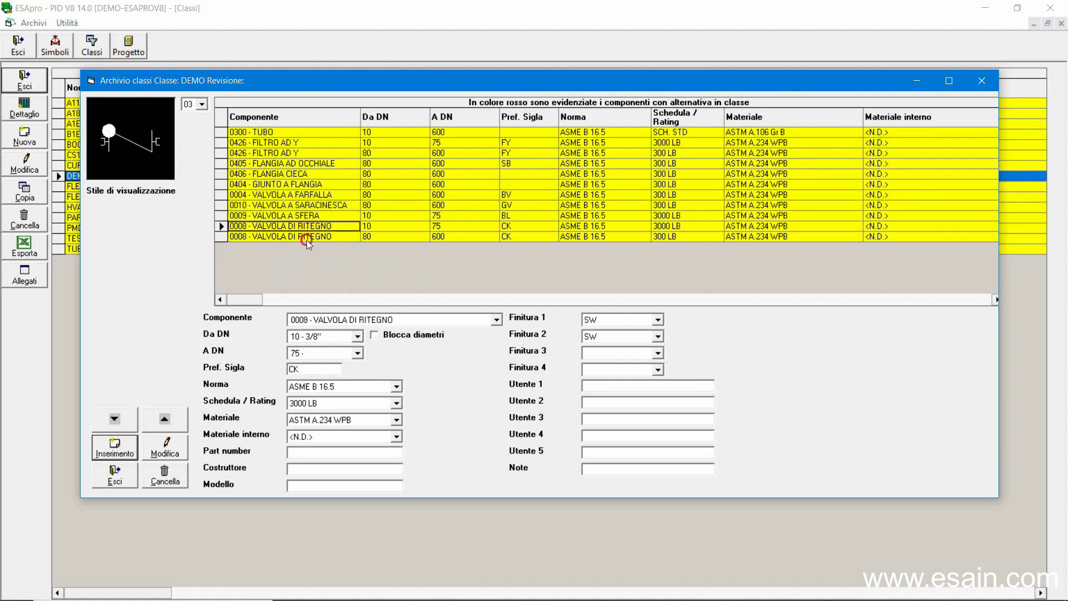
pyautogui.click(117, 477)
pyautogui.click(25, 136)
pyautogui.write('W001')
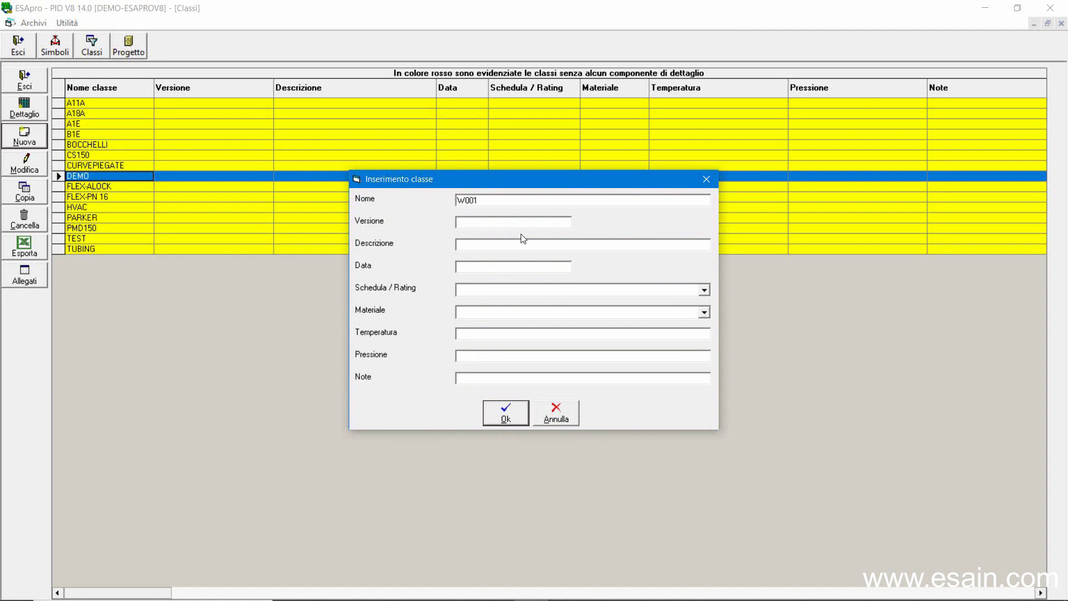
# - Create class W001 with the description CLASSE DI ESEMPIO PER ACQUA
pyautogui.click(512, 246)
pyautogui.write('SEMPIO PER ACQUA')
pyautogui.click(503, 417)
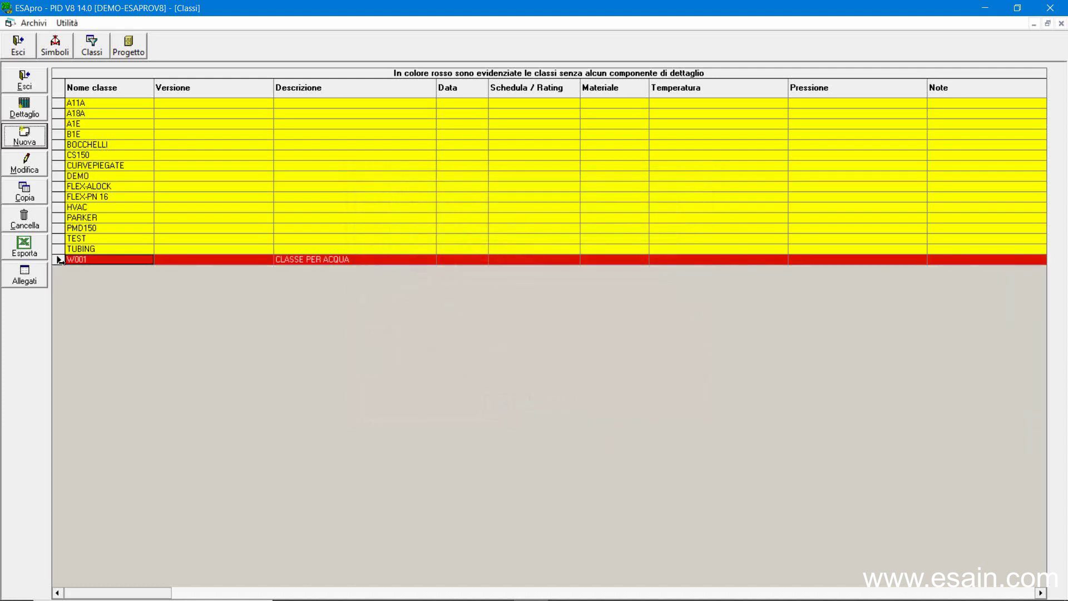
# - Add a TUBO row to W001 spanning DN 15 - 1/2" to 200 - 8" in CS
pyautogui.doubleClick(58, 259)
pyautogui.click(359, 319)
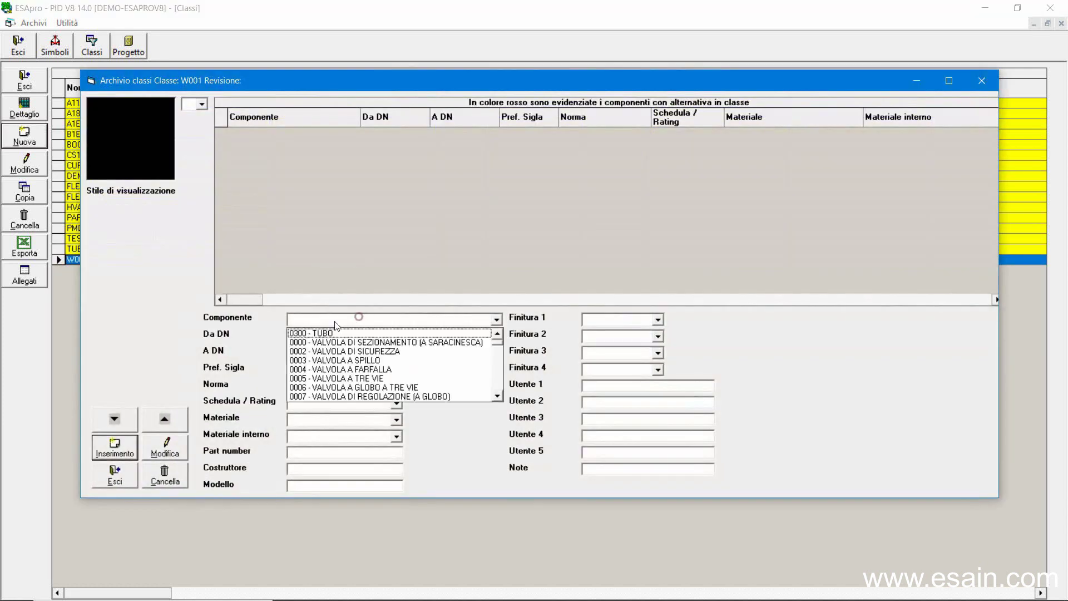
pyautogui.click(324, 333)
pyautogui.click(356, 336)
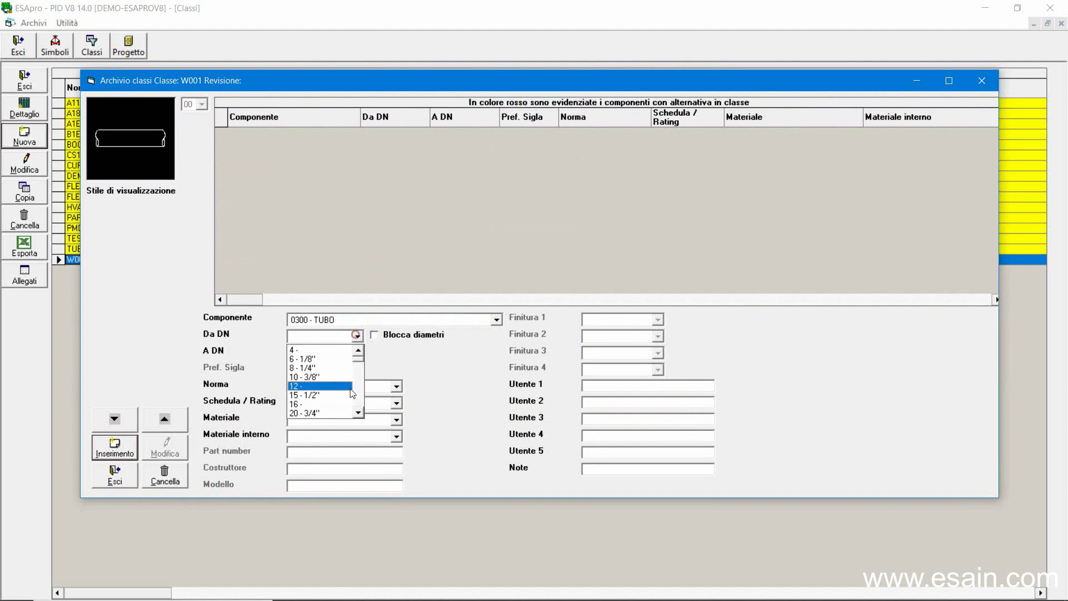
pyautogui.click(359, 413)
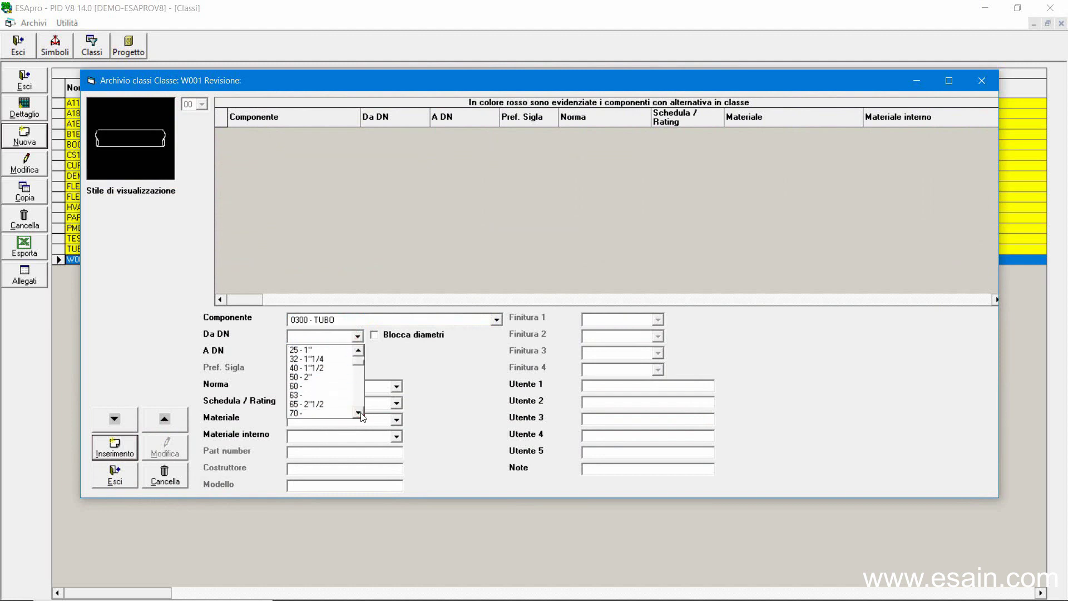
pyautogui.scroll(3, 320, 367)
pyautogui.click(333, 395)
pyautogui.click(357, 352)
pyautogui.click(359, 429)
pyautogui.click(360, 429)
pyautogui.click(361, 429)
pyautogui.click(361, 429)
pyautogui.click(342, 423)
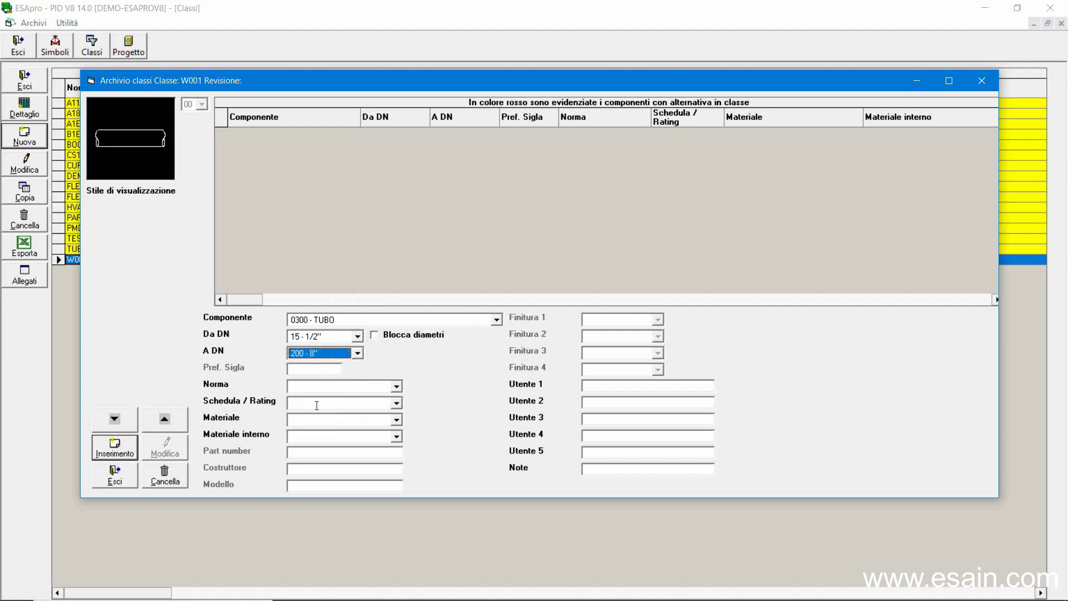
pyautogui.click(315, 417)
pyautogui.write('CS')
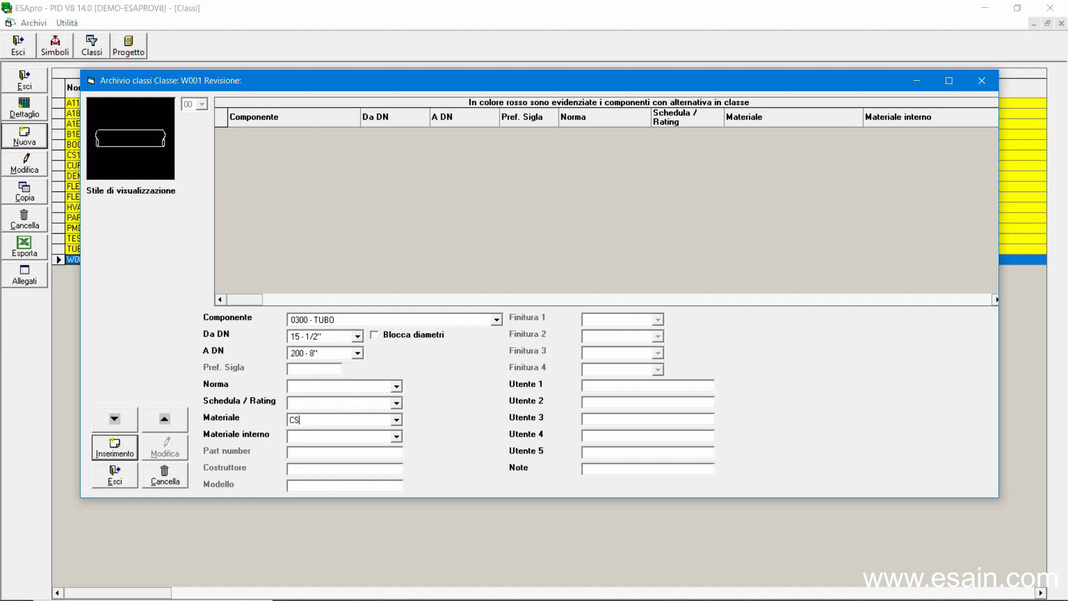
pyautogui.click(138, 455)
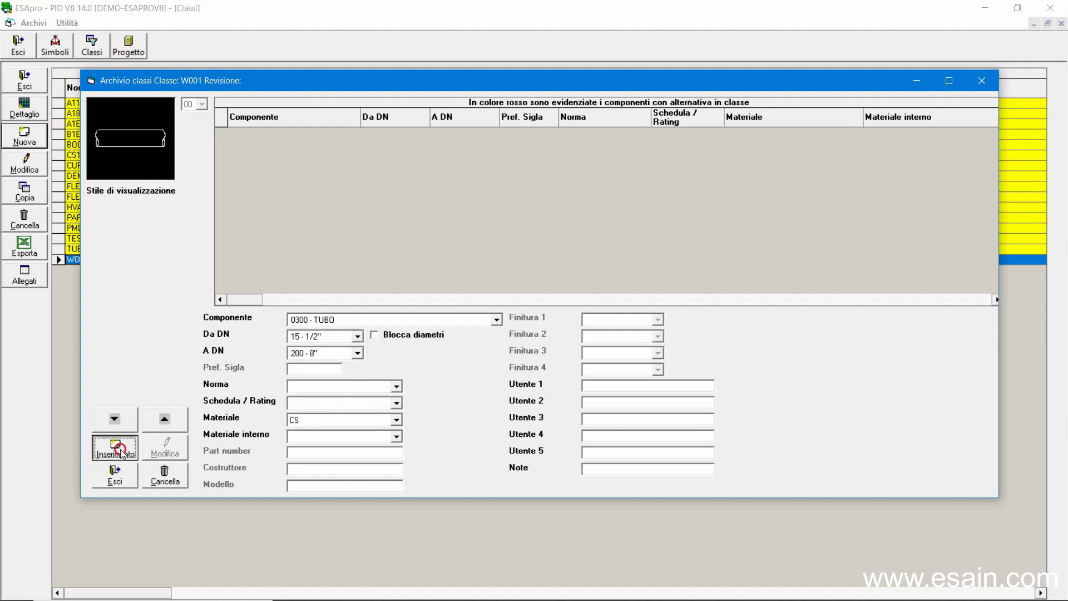
# - Set up a gate valve from DN 80 - 3" with prefix GV, ASME B 16.34 and 150 LB
pyautogui.click(381, 320)
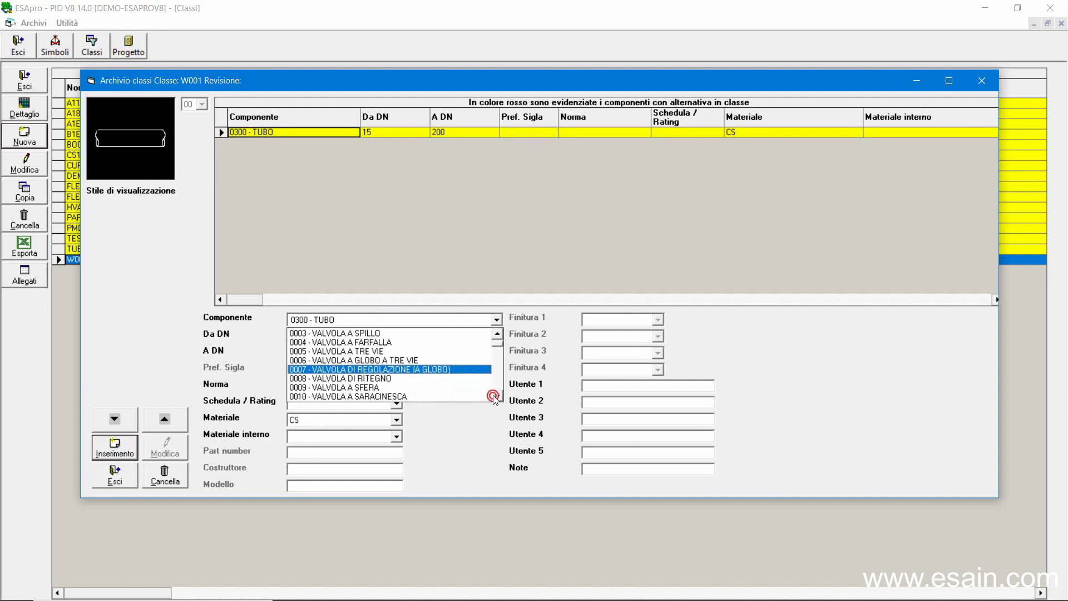
pyautogui.click(455, 387)
pyautogui.click(357, 337)
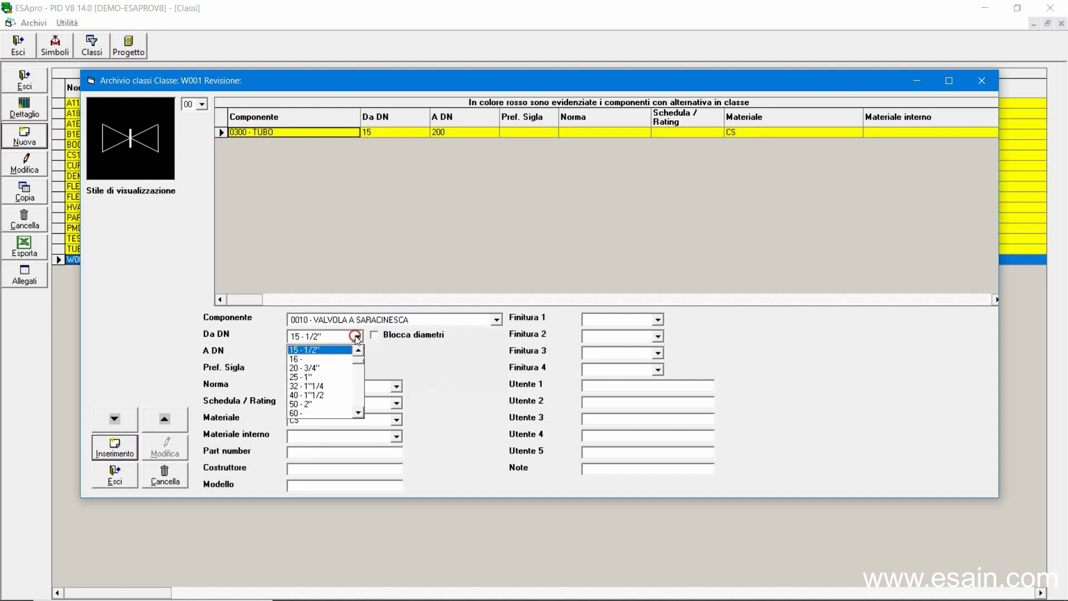
pyautogui.click(357, 413)
pyautogui.click(357, 413)
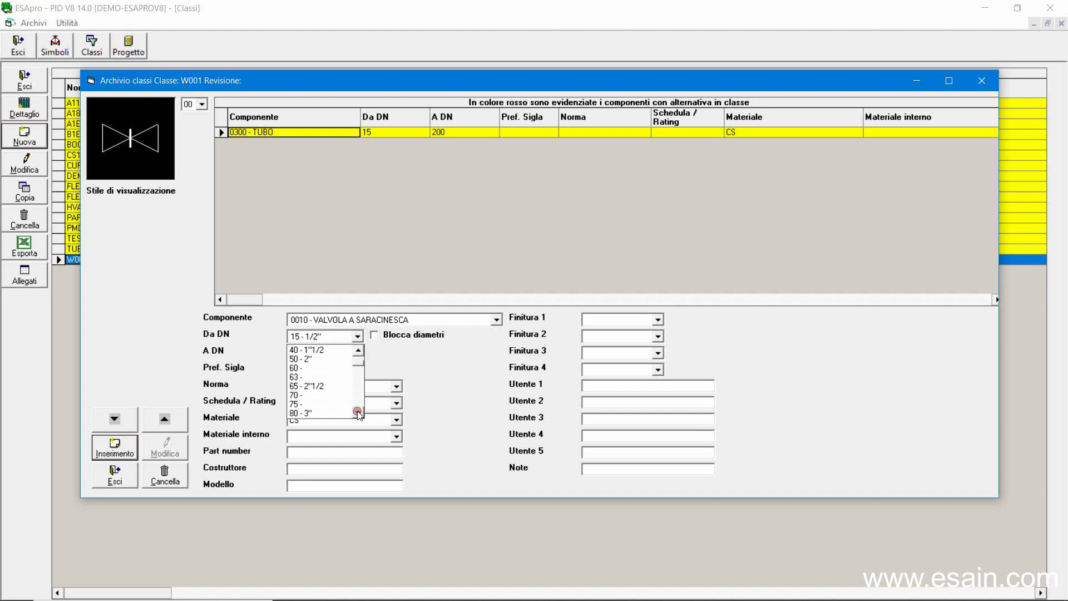
pyautogui.click(338, 404)
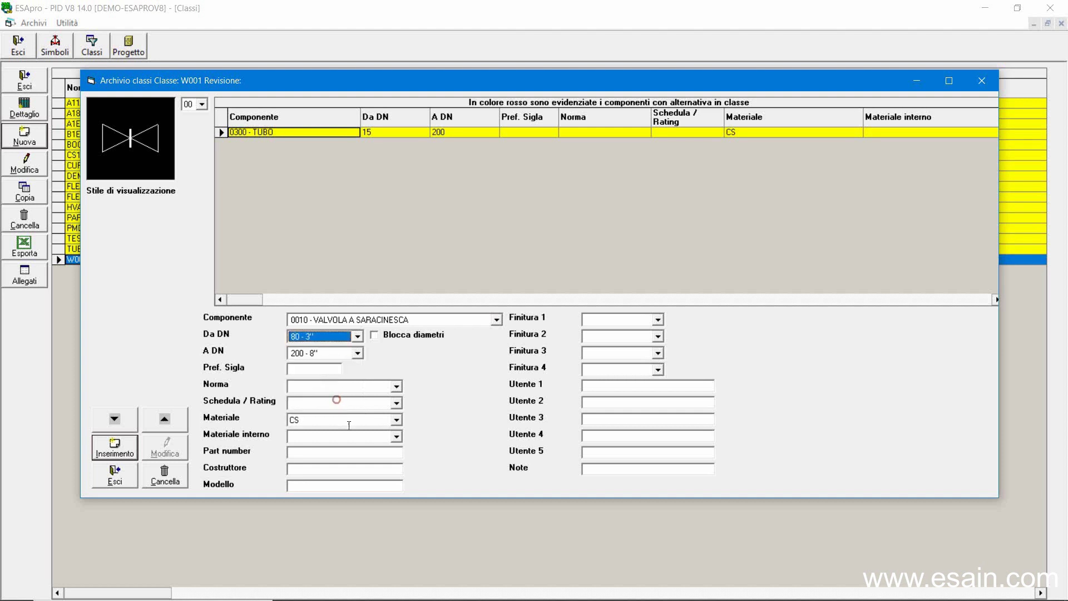
pyautogui.click(317, 372)
pyautogui.doubleClick(311, 371)
pyautogui.click(309, 390)
pyautogui.click(396, 386)
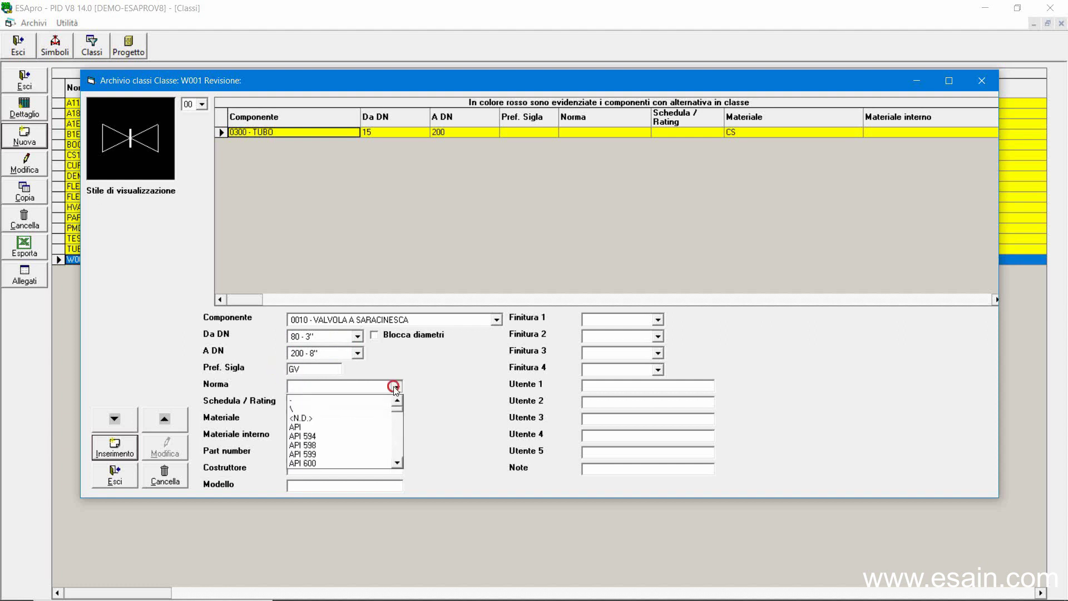
pyautogui.click(396, 448)
pyautogui.click(396, 448)
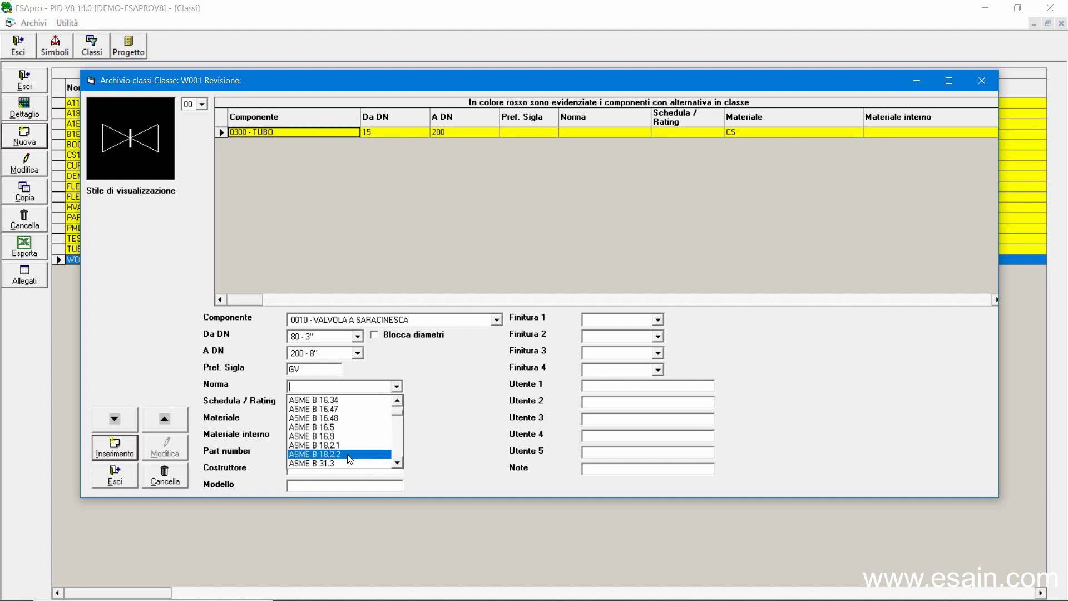
pyautogui.click(371, 399)
pyautogui.click(306, 404)
pyautogui.write('150')
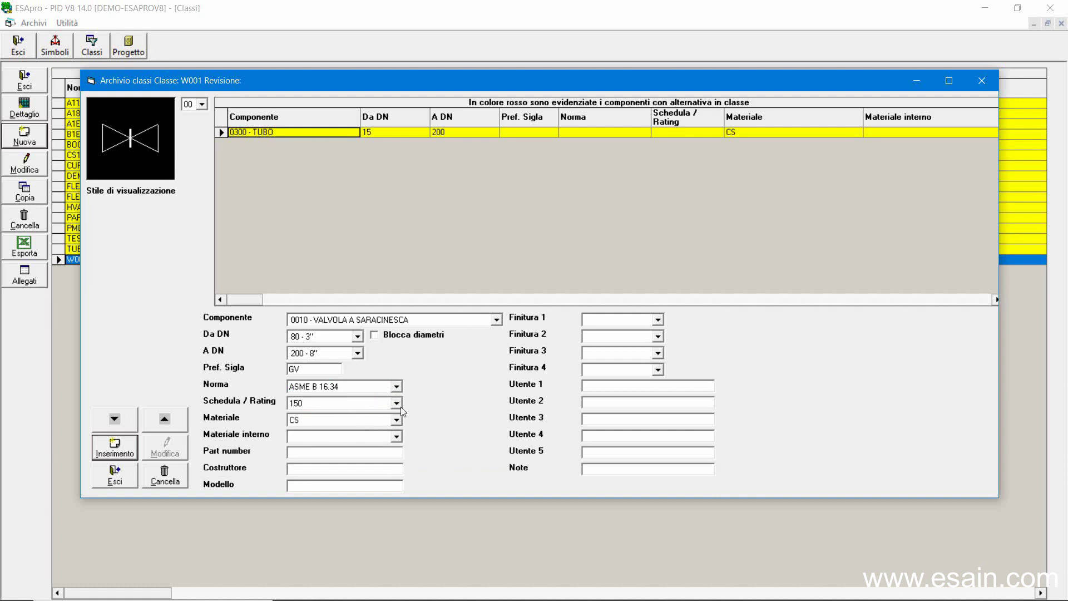
pyautogui.click(397, 405)
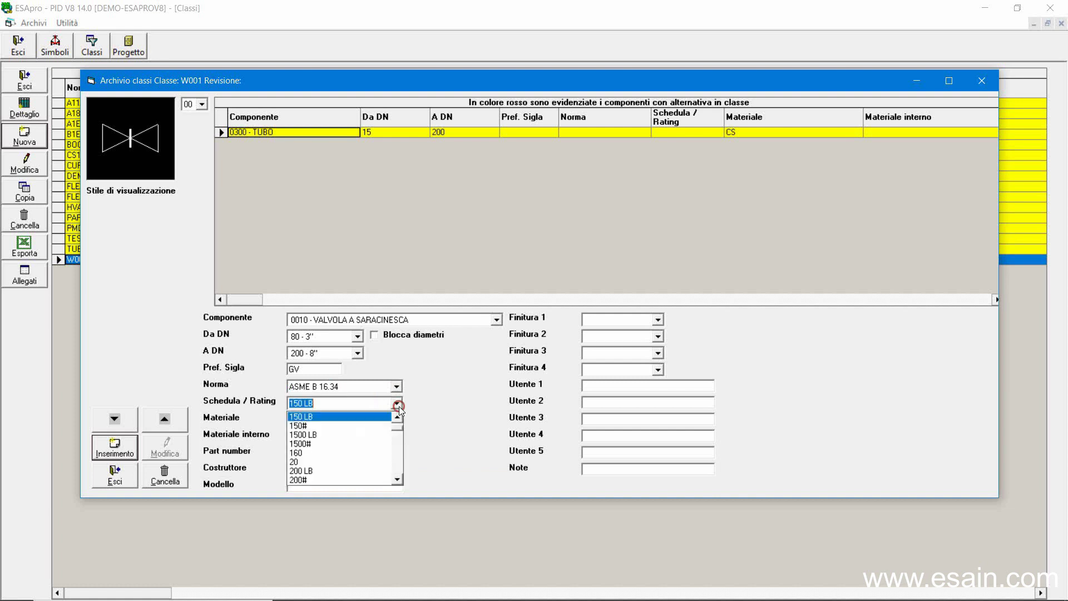
pyautogui.click(343, 419)
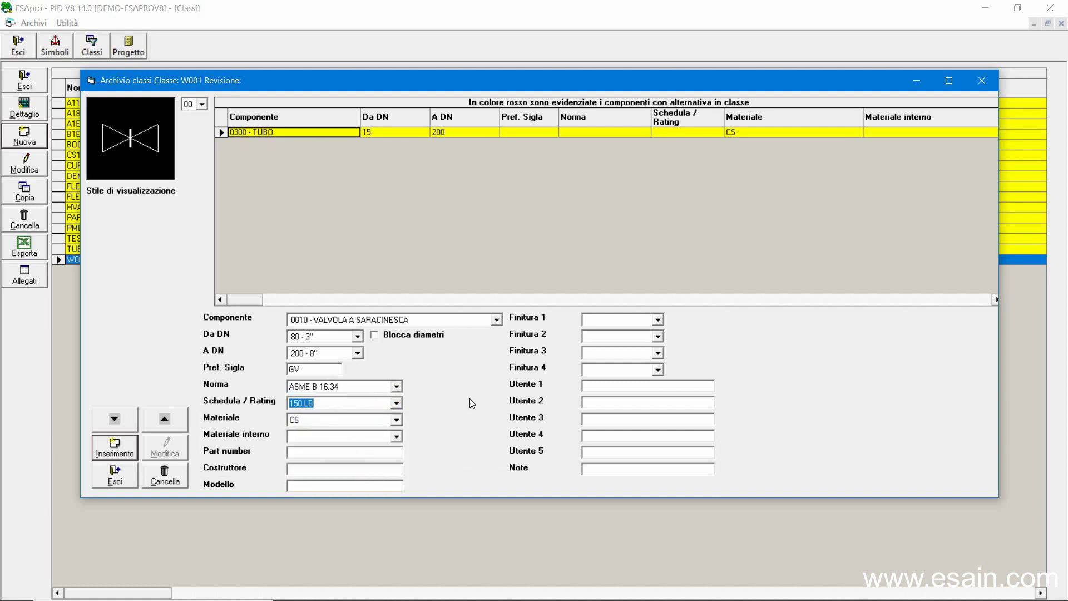
# - Give the gate valve RF finishes on both ends and symbol style 01, and add it to the class
pyautogui.click(658, 319)
pyautogui.click(660, 396)
pyautogui.click(621, 387)
pyautogui.click(660, 335)
pyautogui.click(658, 412)
pyautogui.click(658, 413)
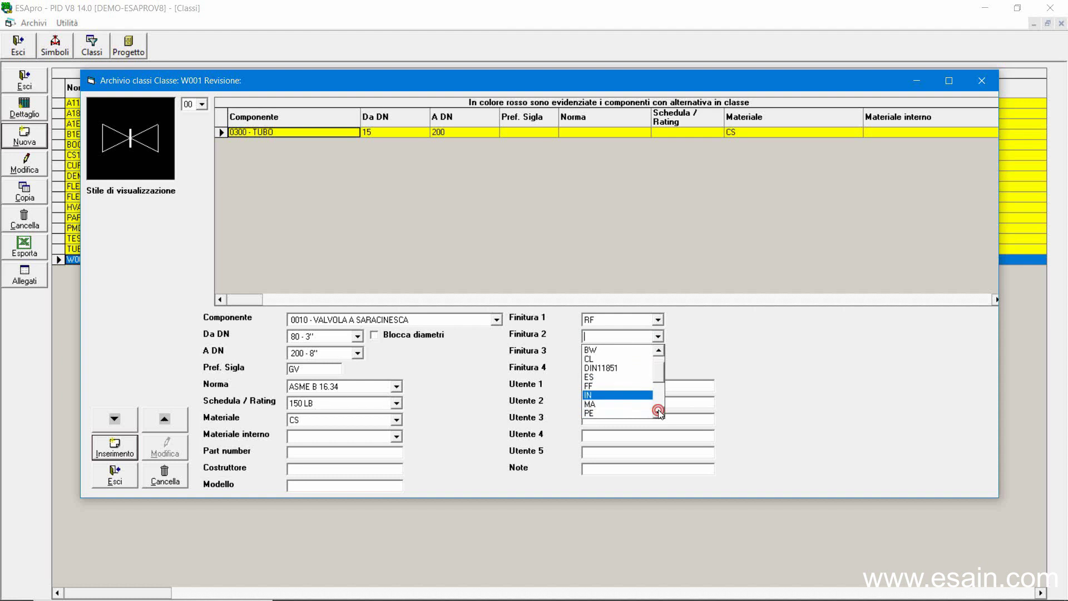
pyautogui.click(630, 401)
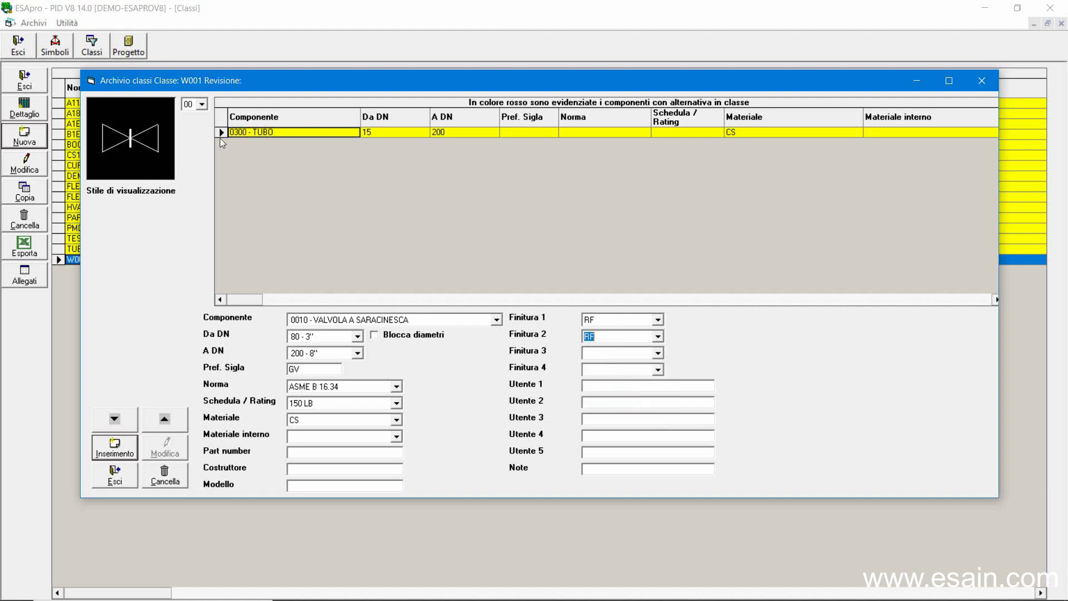
pyautogui.click(200, 105)
pyautogui.click(189, 125)
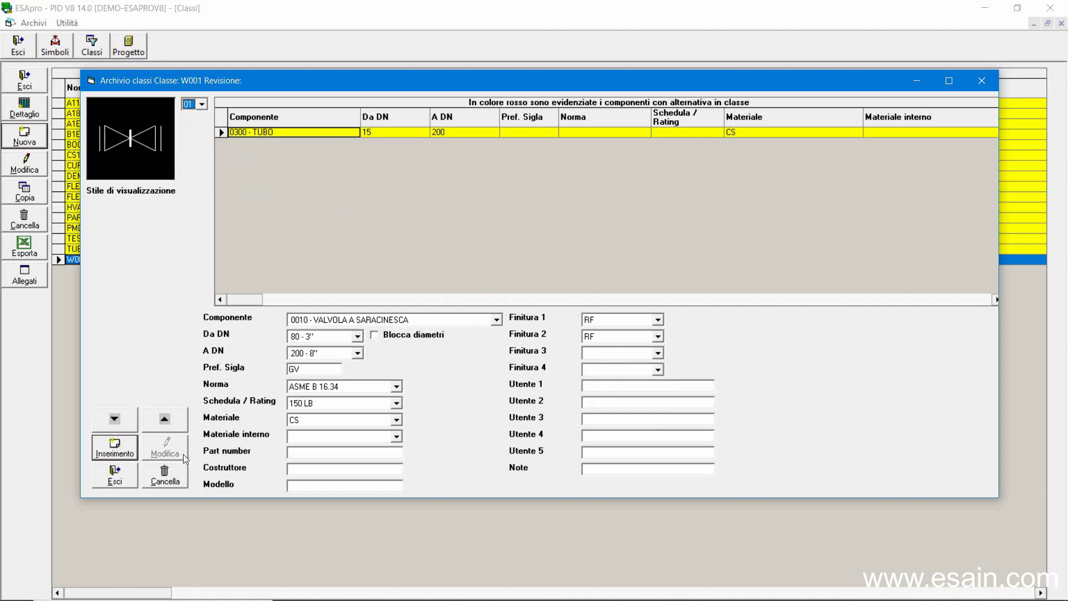
pyautogui.click(115, 446)
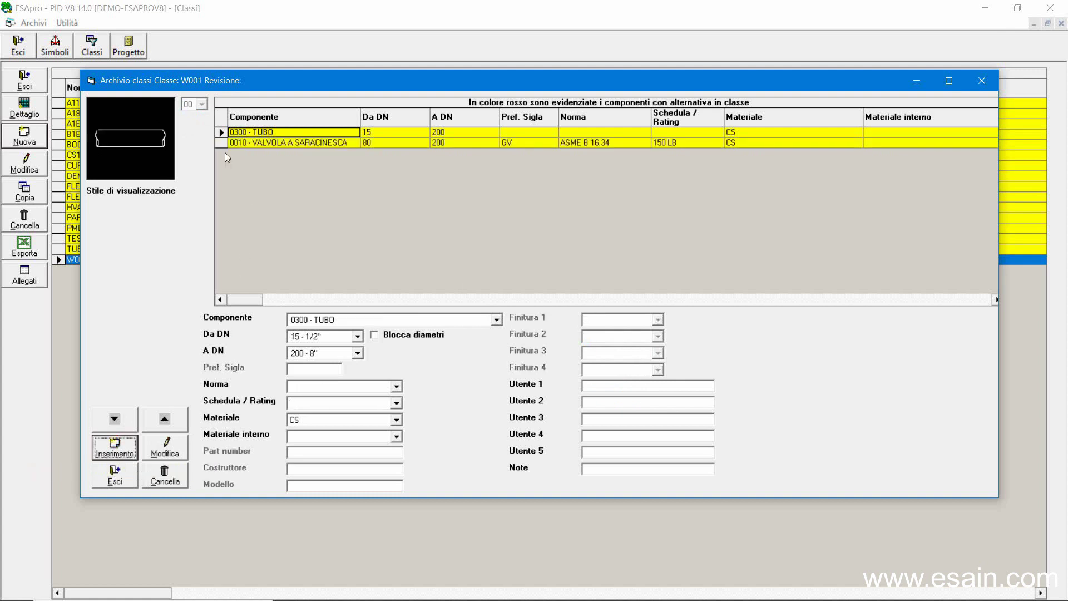
# - Add a check valve row with symbol style 01 and prefix CK, DN 80–200 with RF ends
pyautogui.click(496, 320)
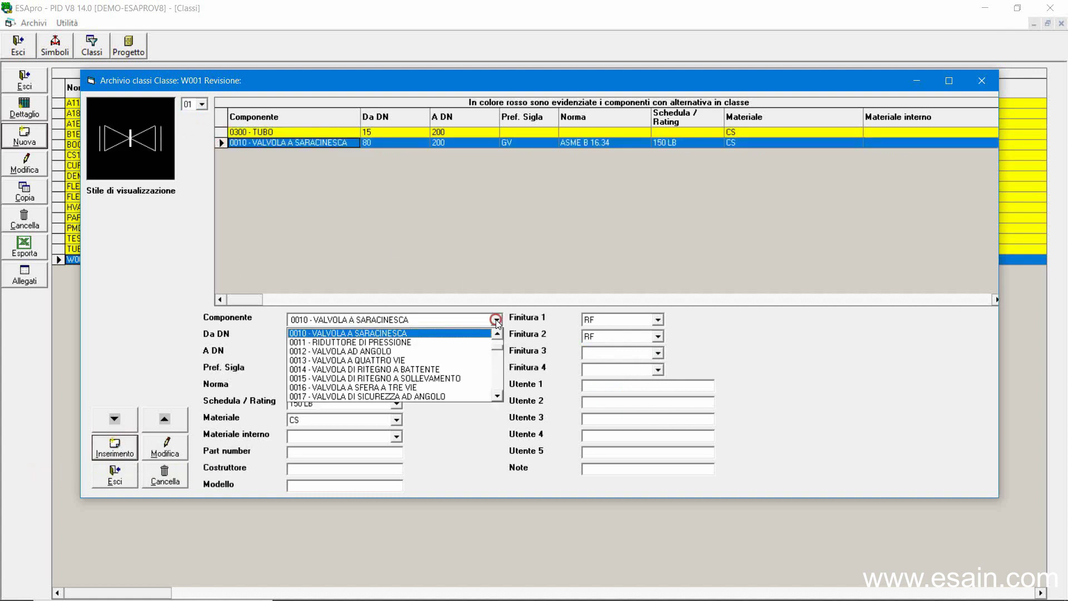
pyautogui.click(496, 334)
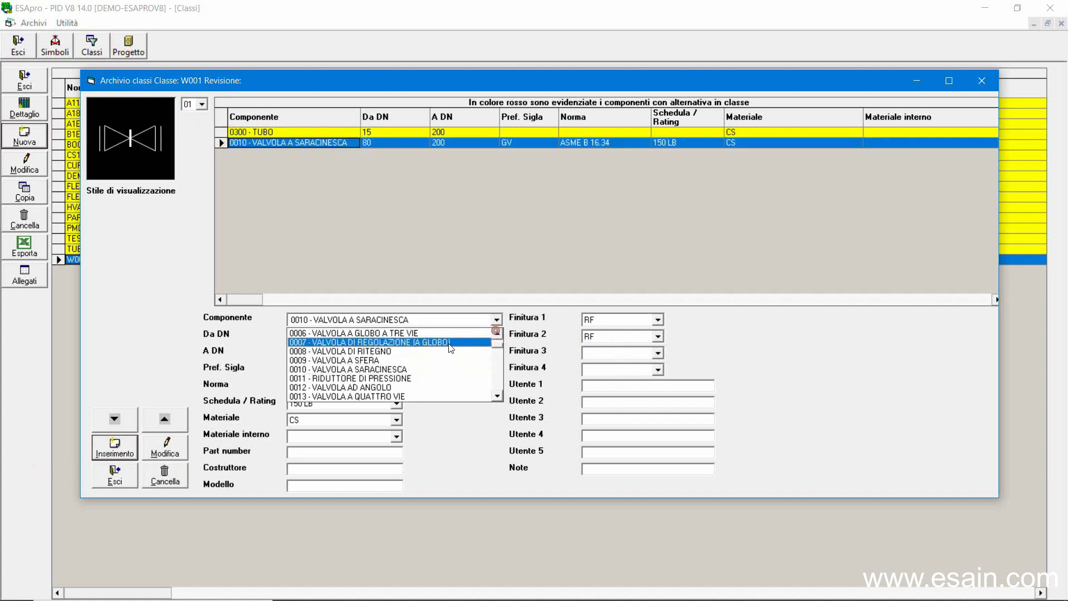
pyautogui.click(437, 349)
pyautogui.click(201, 104)
pyautogui.click(194, 126)
pyautogui.doubleClick(306, 369)
pyautogui.write('CK')
pyautogui.click(115, 450)
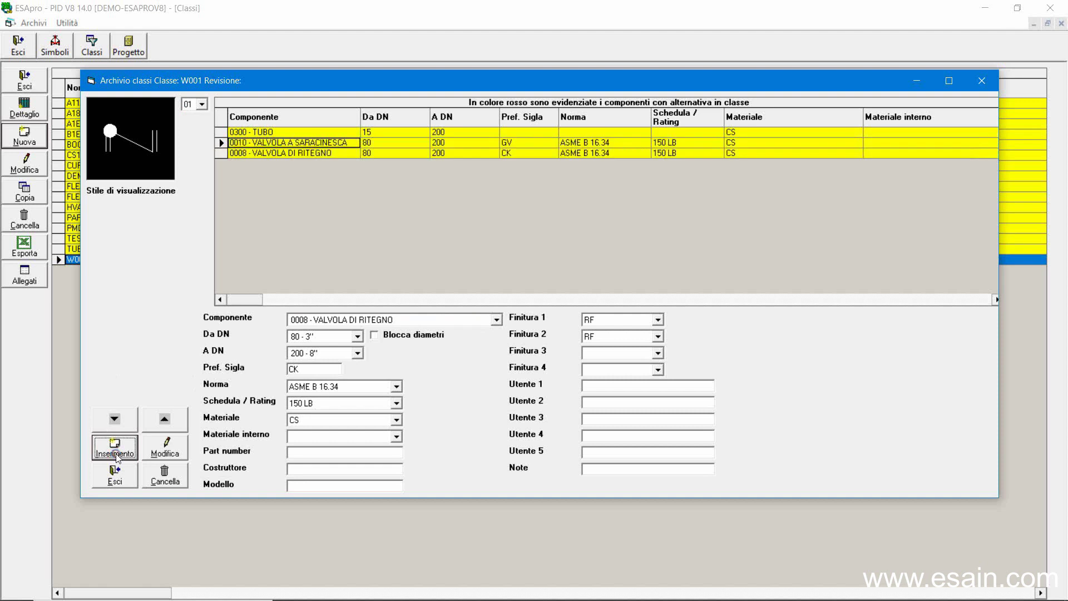
# - Add a threaded check valve variant: DN 15 - 1/2" to 75, TH ends, symbol style 02
pyautogui.click(358, 337)
pyautogui.click(358, 350)
pyautogui.click(358, 350)
pyautogui.click(303, 359)
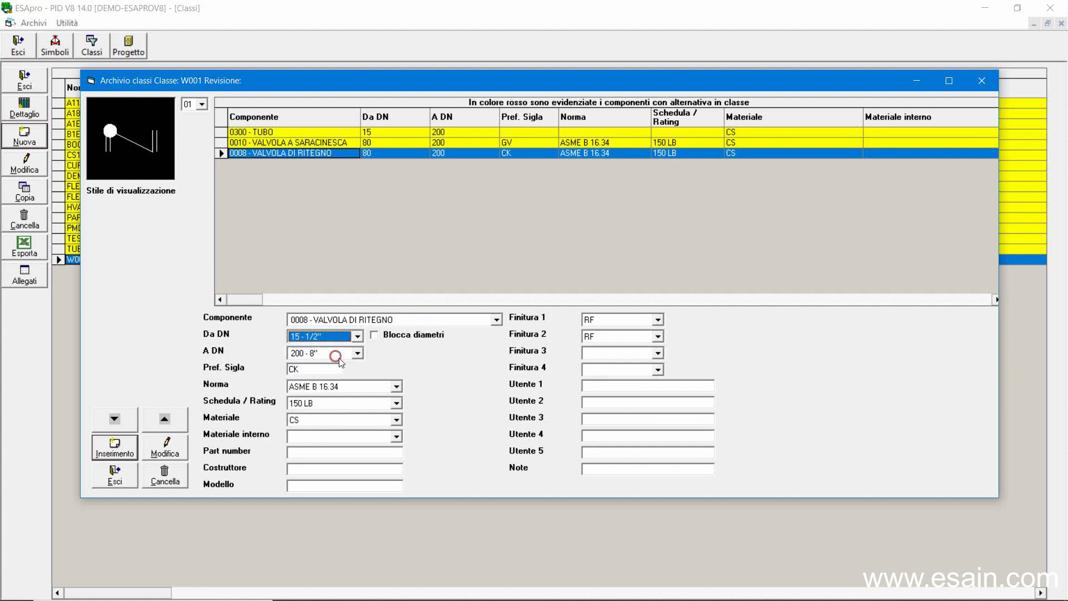
pyautogui.click(357, 353)
pyautogui.click(359, 367)
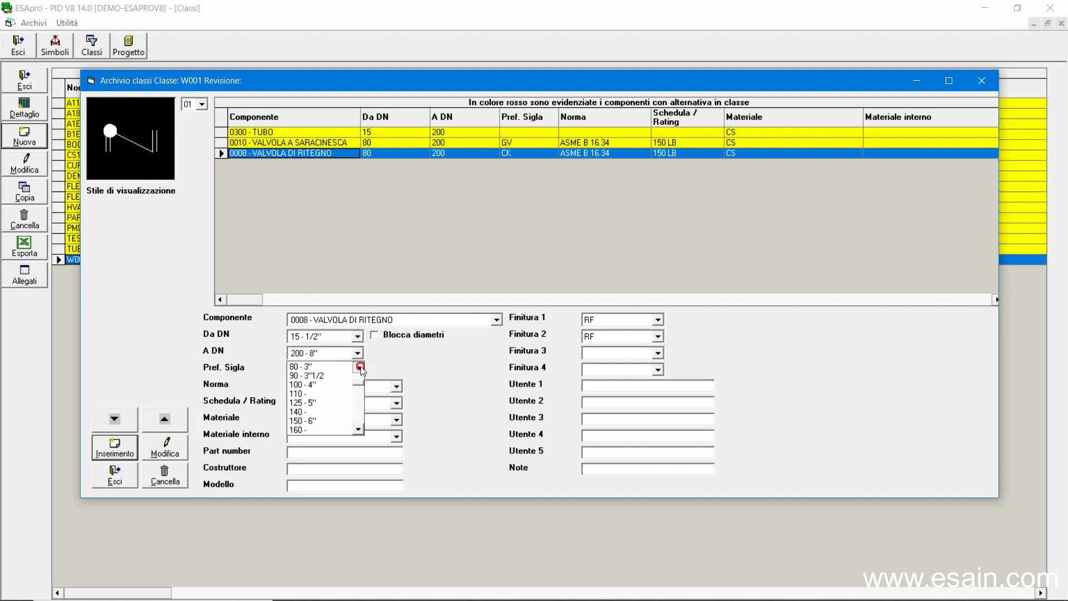
pyautogui.click(341, 368)
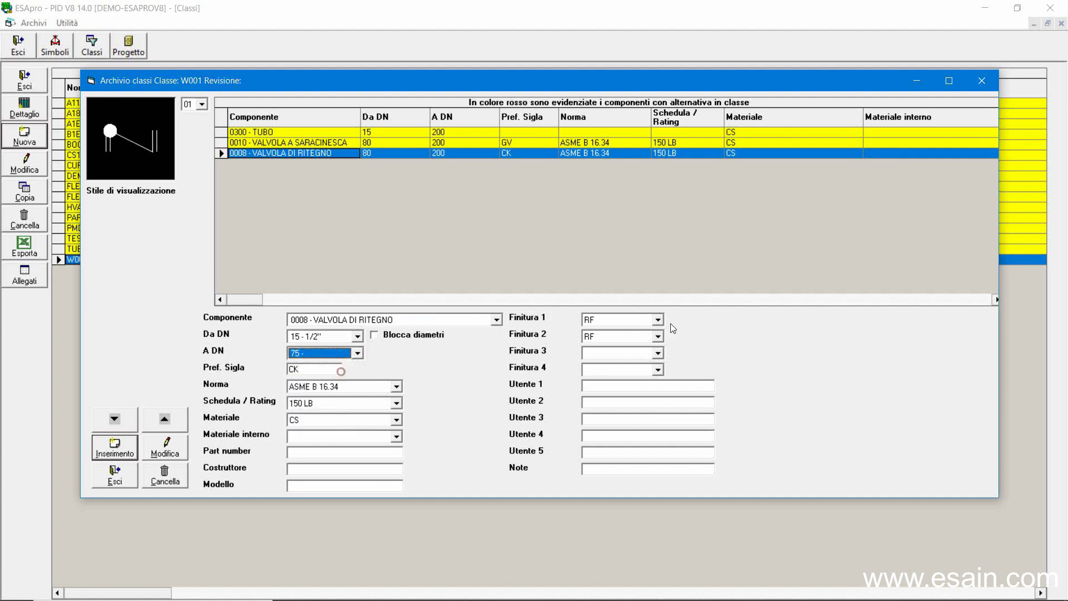
pyautogui.click(659, 320)
pyautogui.click(640, 369)
pyautogui.click(658, 337)
pyautogui.click(622, 386)
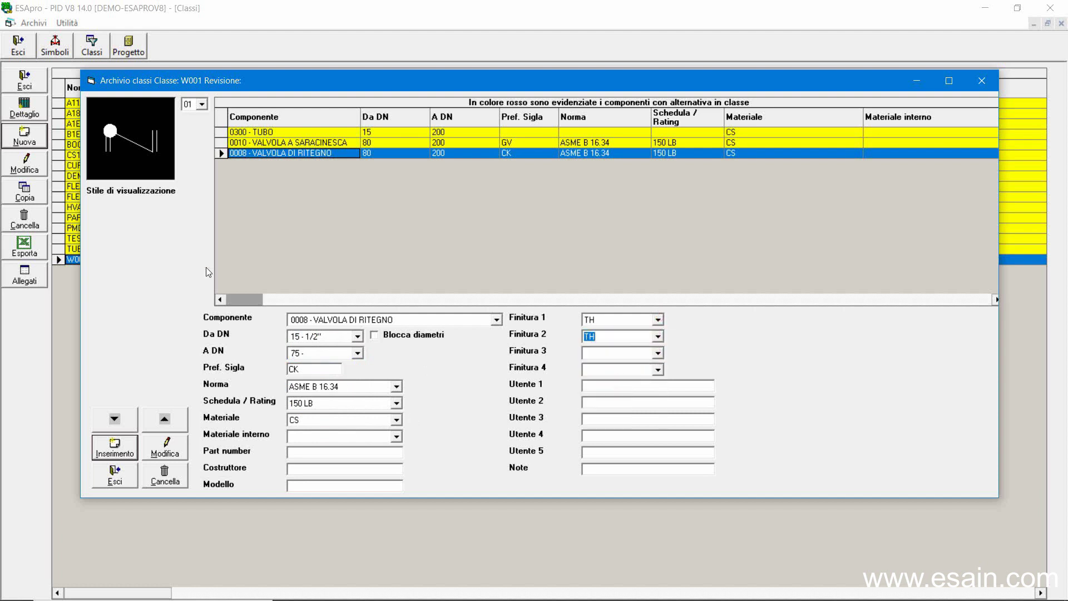
pyautogui.click(202, 105)
pyautogui.click(200, 135)
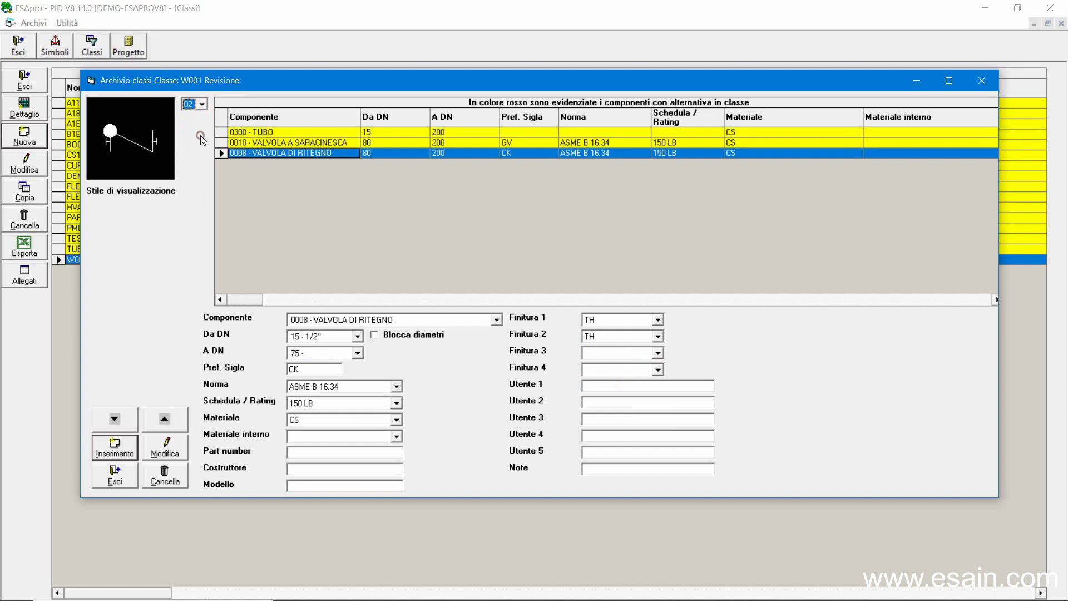
pyautogui.click(115, 455)
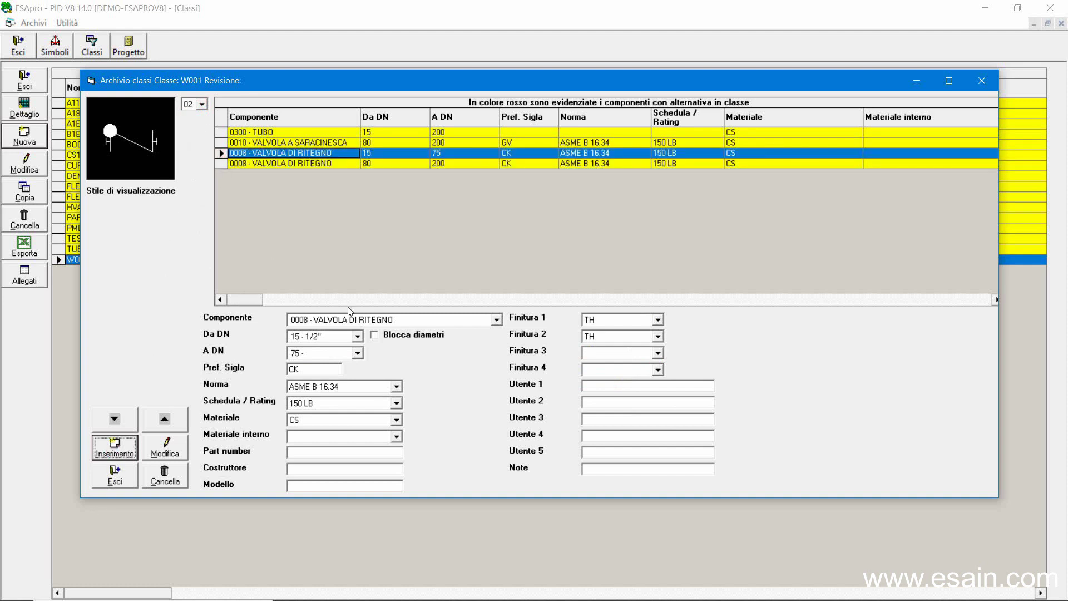
# - Add the 0009 ball valve (DN 15–75, 150 LB, CS) as a new row in W001
pyautogui.click(496, 321)
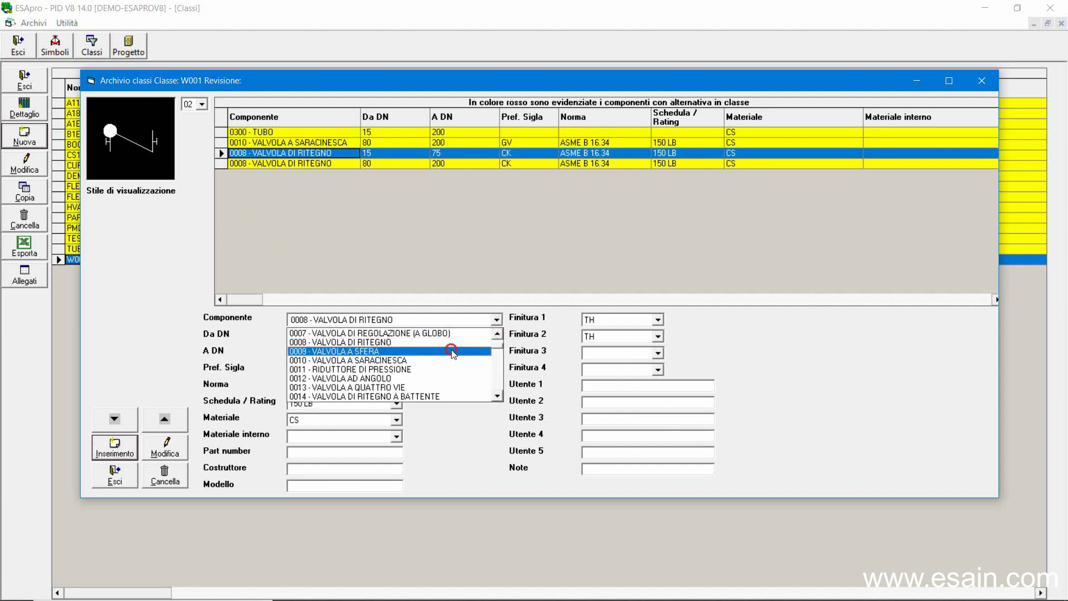
pyautogui.click(452, 351)
pyautogui.moveTo(302, 369); pyautogui.dragTo(248, 367)
pyautogui.write('BL')
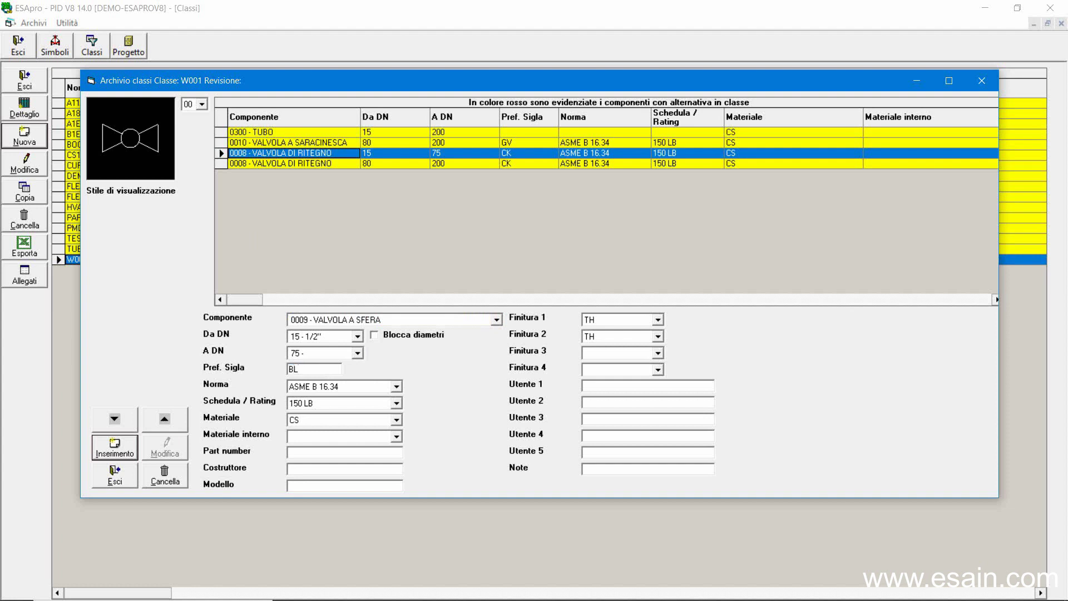
pyautogui.click(124, 450)
# - Close the W001 class archive and the class list
pyautogui.click(122, 477)
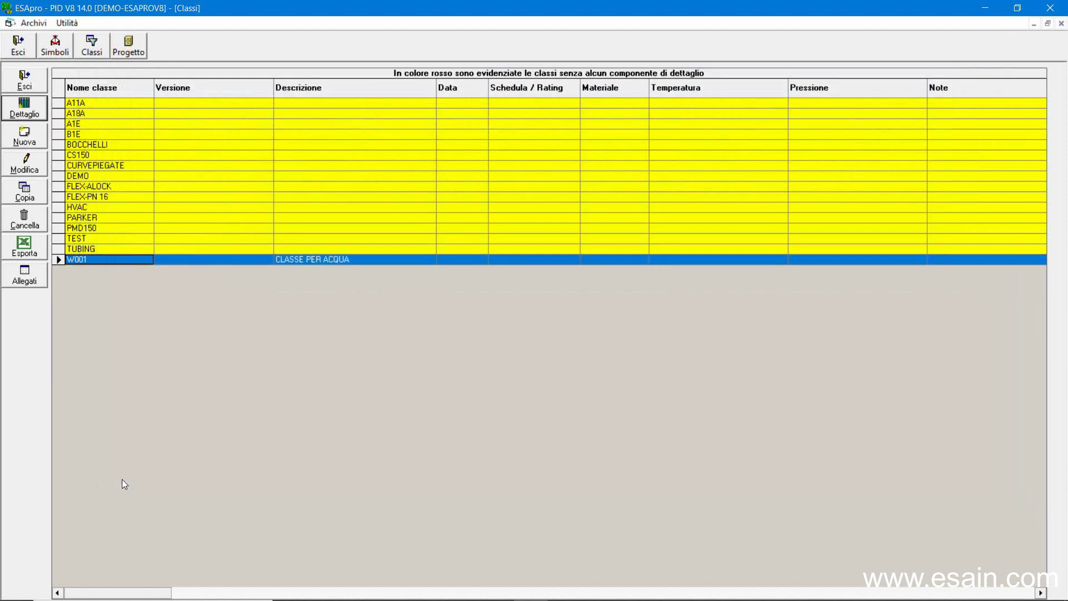
pyautogui.click(58, 176)
pyautogui.click(26, 76)
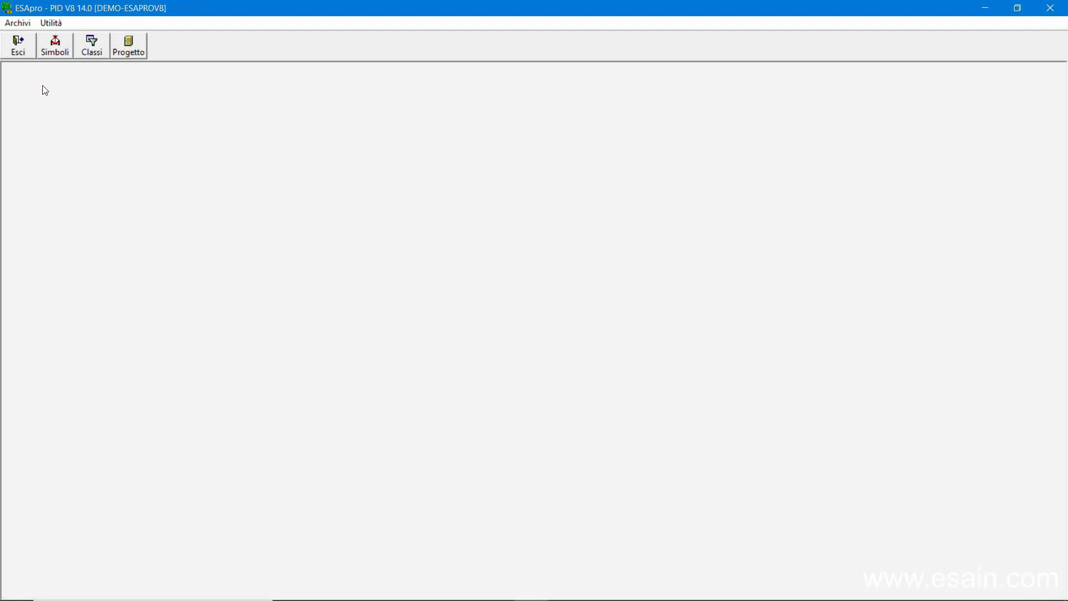
# - Insert a 1600 SERBATOIO horizontal tank below the pump symbol
pyautogui.click(18, 50)
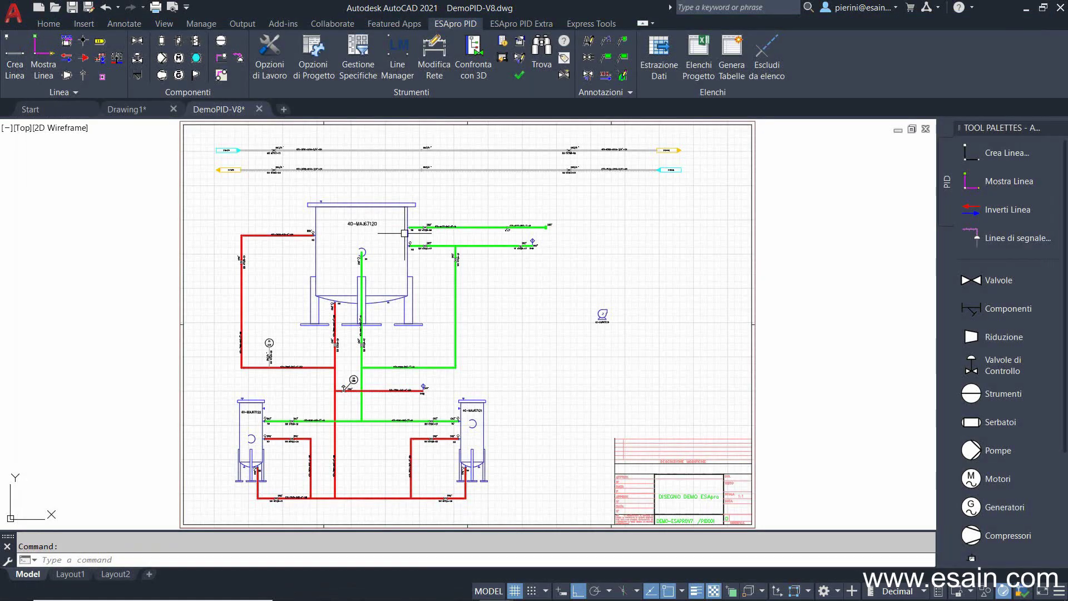
pyautogui.scroll(2, 612, 390)
pyautogui.scroll(1, 695, 411)
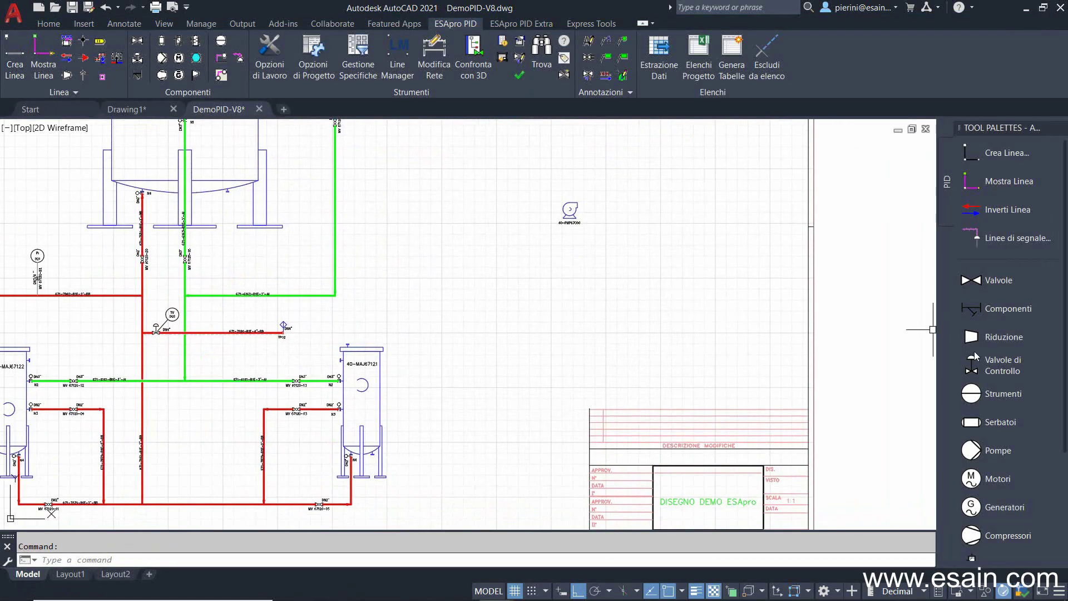
pyautogui.click(972, 423)
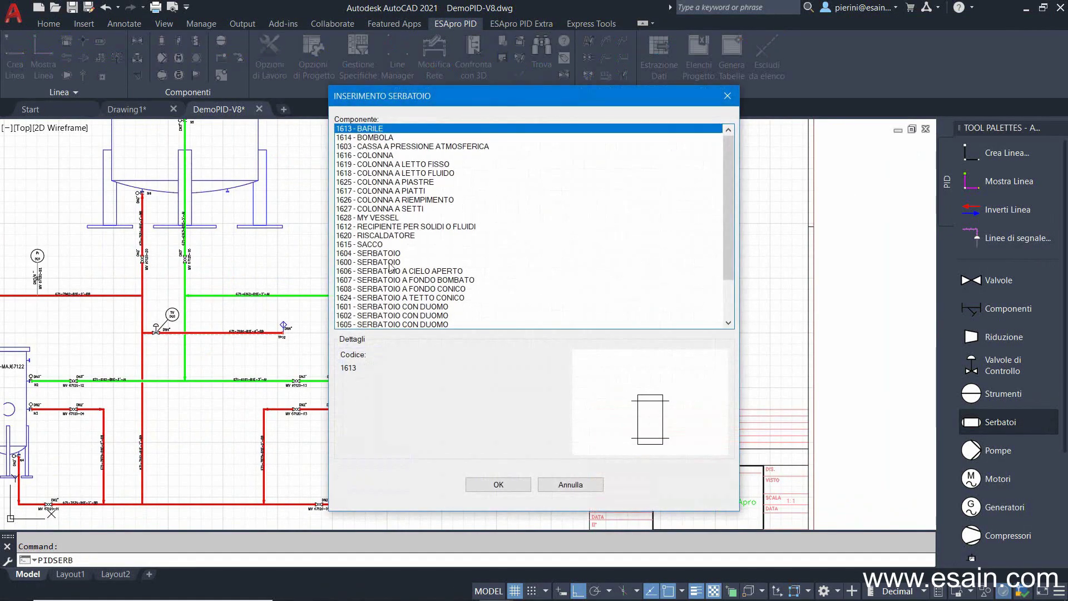
pyautogui.click(390, 262)
pyautogui.click(499, 485)
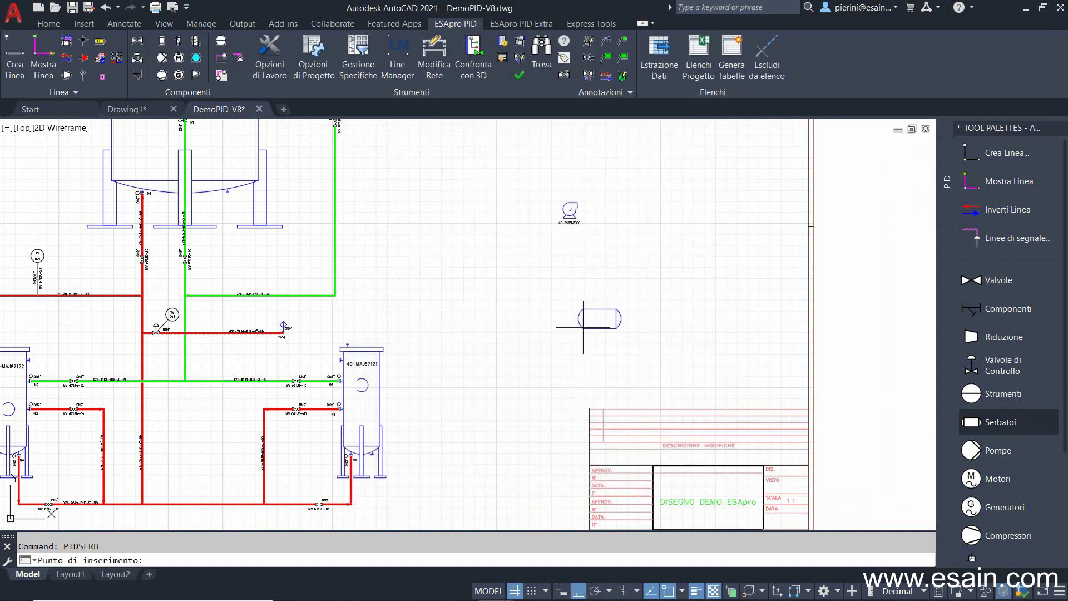
pyautogui.click(581, 324)
pyautogui.click(656, 345)
# - Tag the tank TK-001 and paste its data from the equipment registry
pyautogui.click(499, 158)
pyautogui.write('K-001')
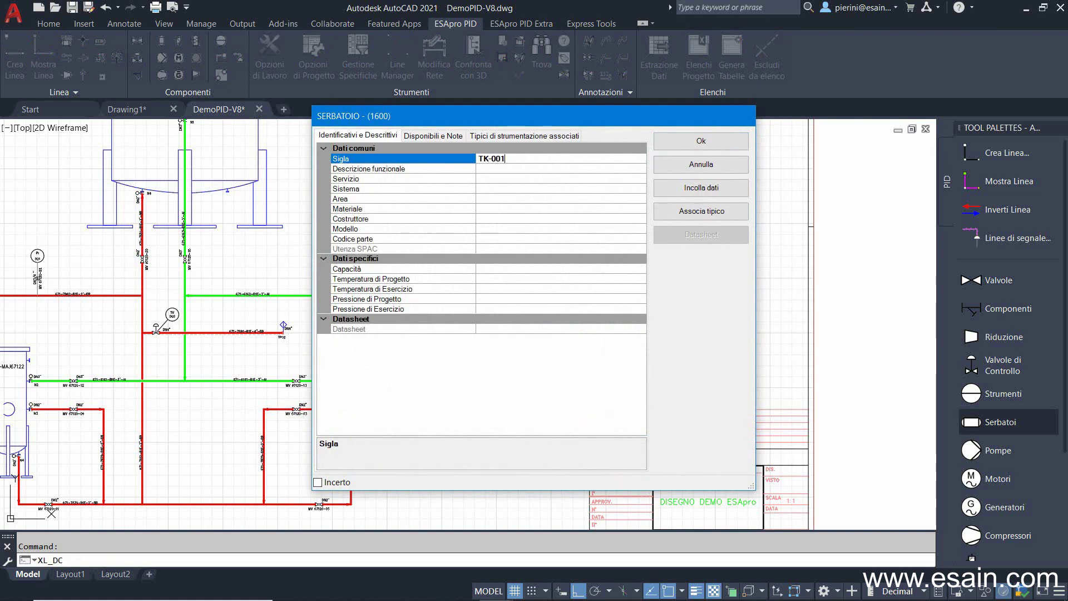
pyautogui.click(488, 219)
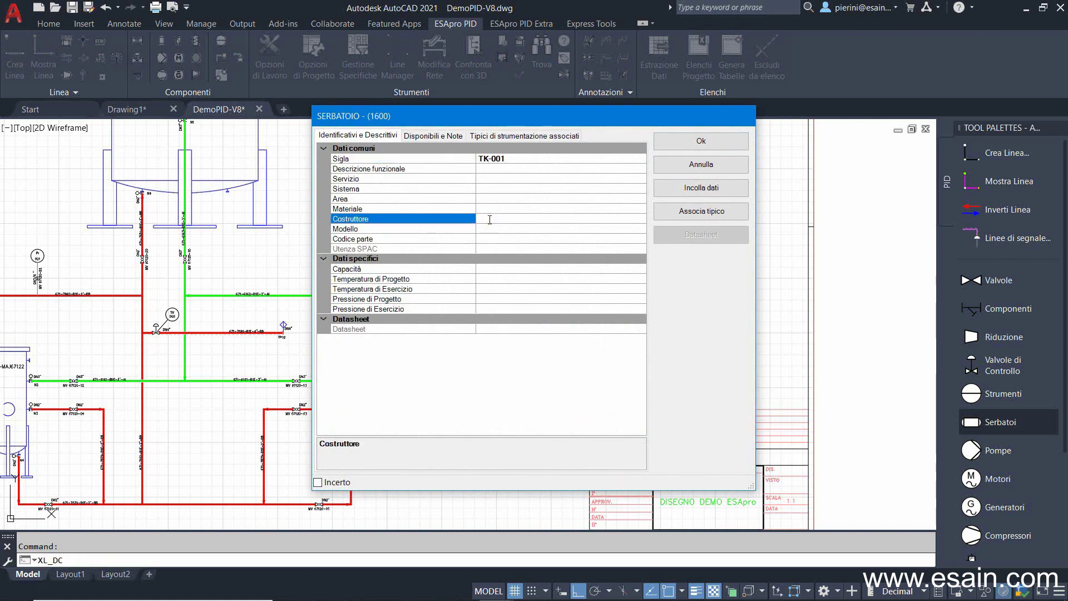
pyautogui.write('ERWER')
pyautogui.click(486, 230)
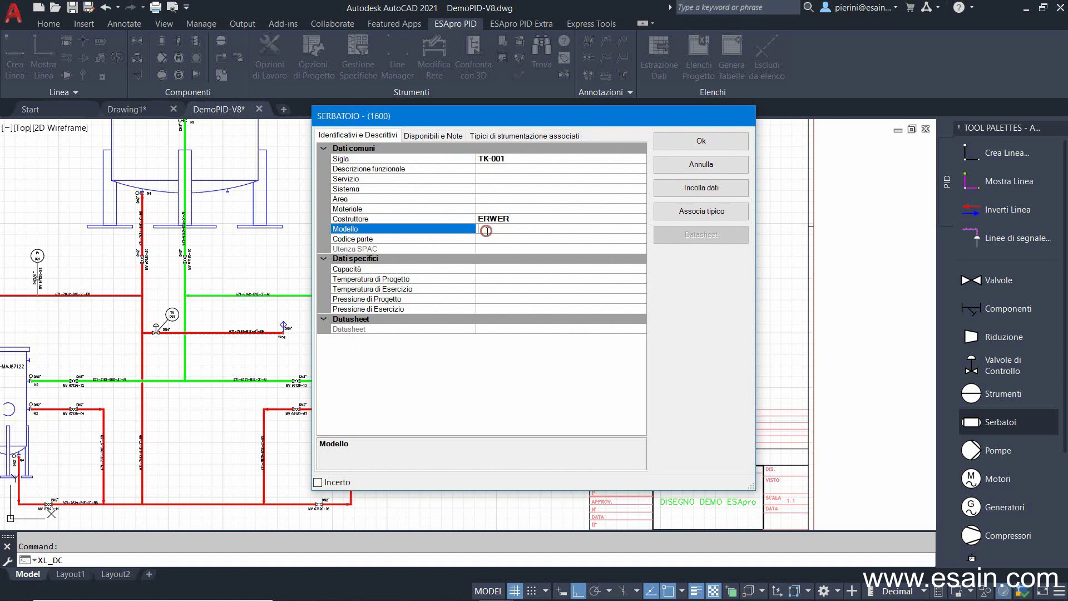
pyautogui.write('WERWER')
pyautogui.click(682, 190)
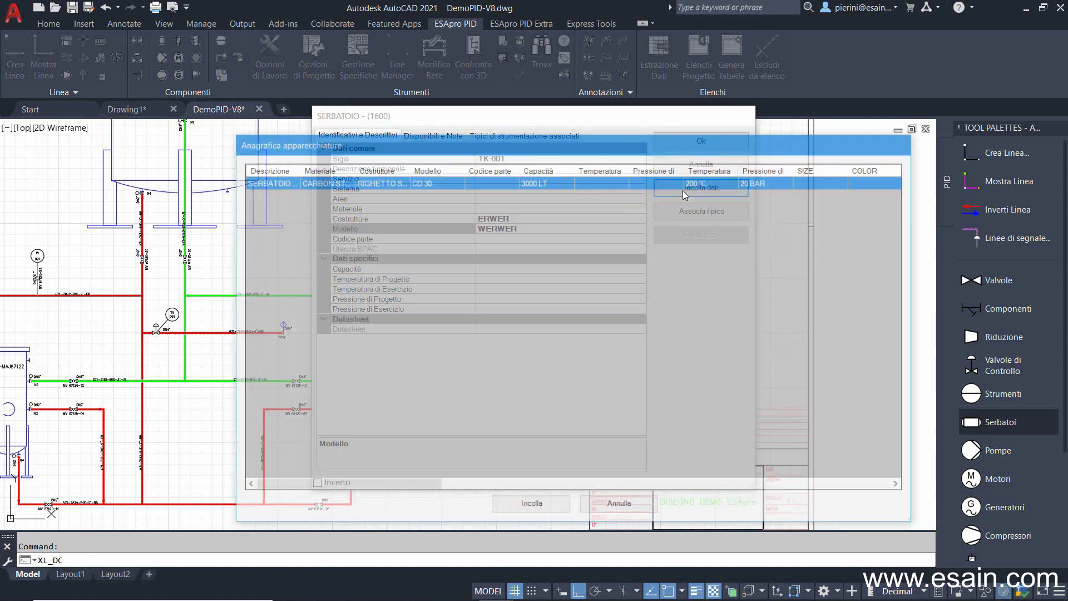
pyautogui.click(528, 506)
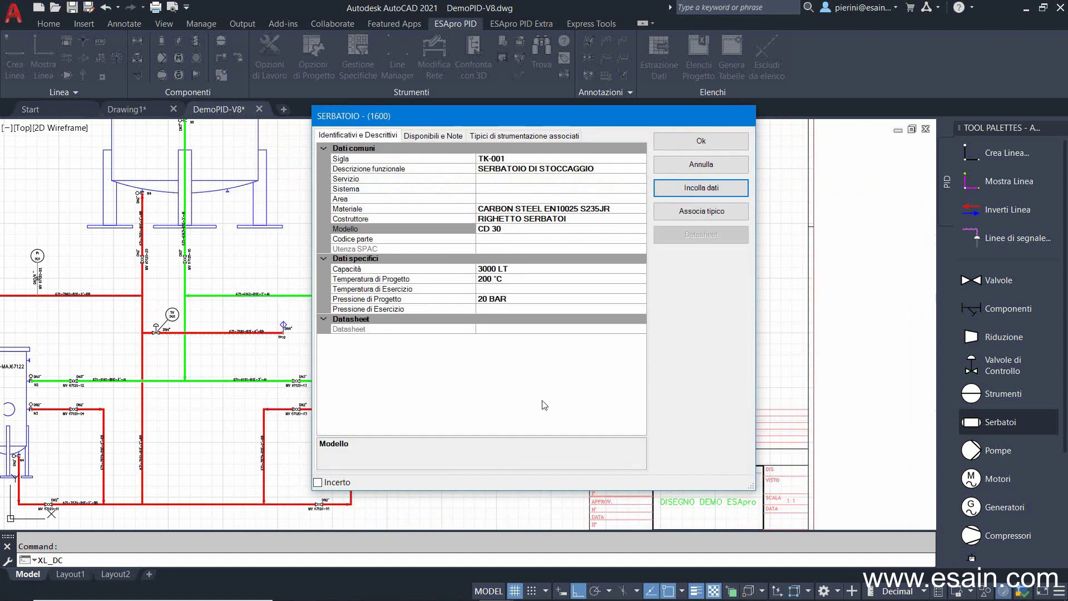
pyautogui.click(526, 240)
pyautogui.click(701, 140)
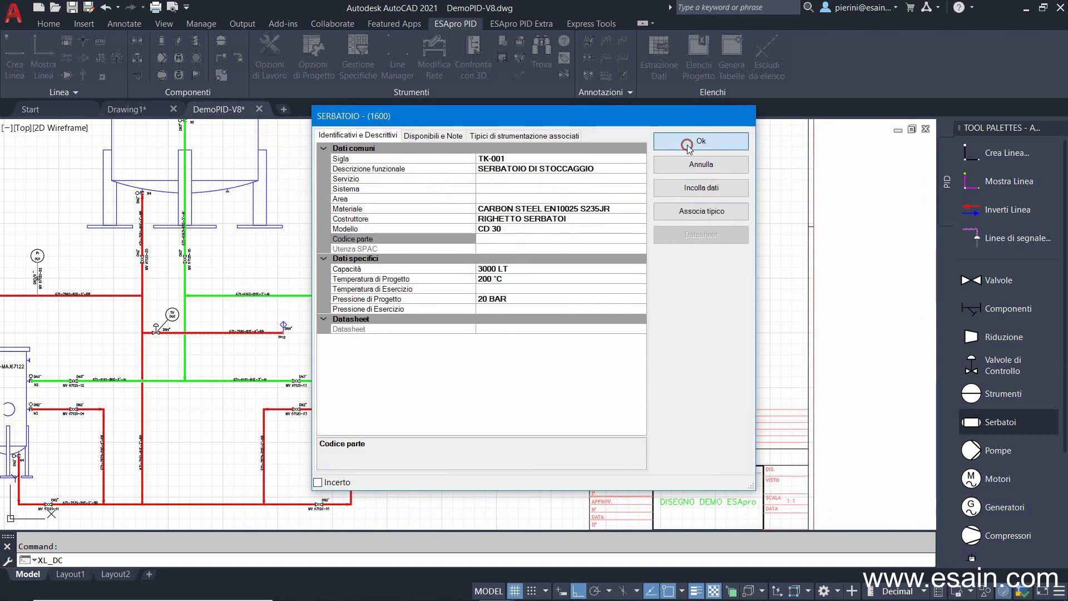
# - Lengthen tank TK-001 to the right by stretching its end grip
pyautogui.click(579, 322)
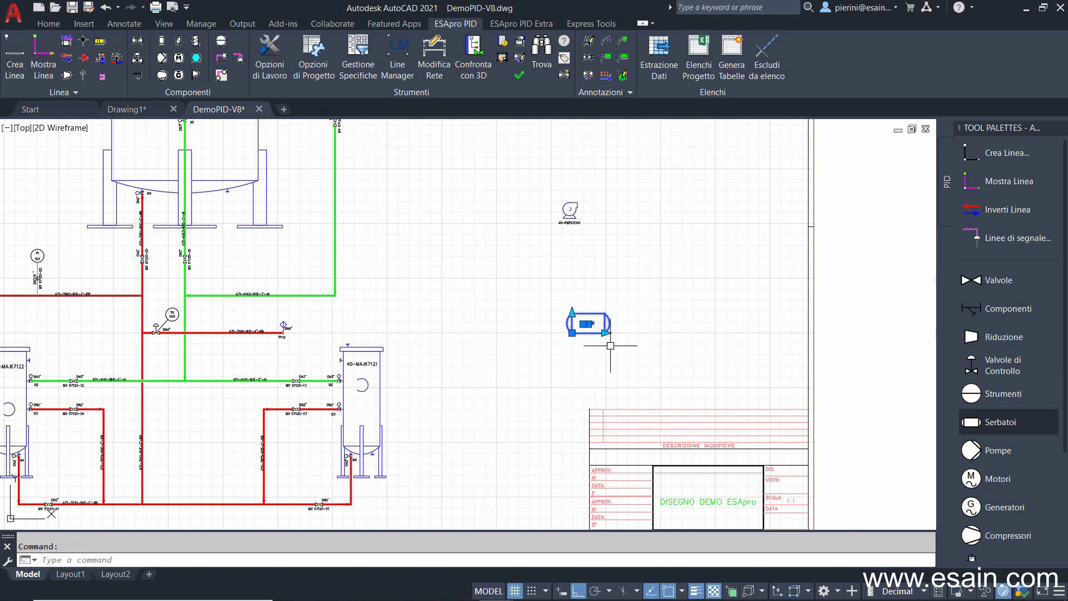
pyautogui.scroll(5, 612, 348)
pyautogui.click(588, 297)
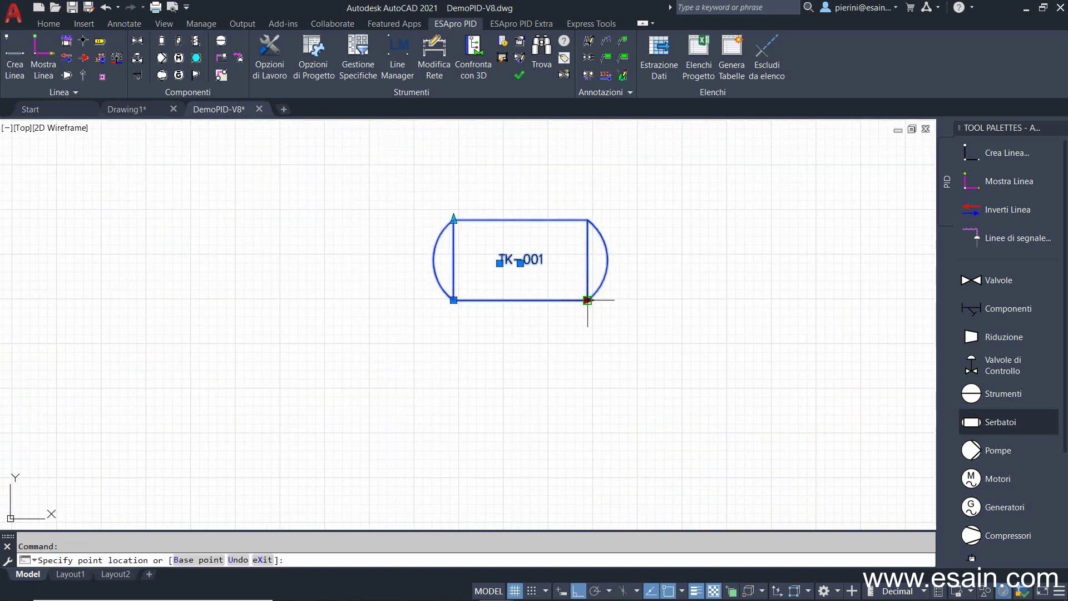
pyautogui.click(686, 315)
pyautogui.scroll(-4, 464, 275)
pyautogui.scroll(1, 466, 294)
pyautogui.press('Escape')
pyautogui.moveTo(466, 294); pyautogui.dragTo(500, 356, button='middle')
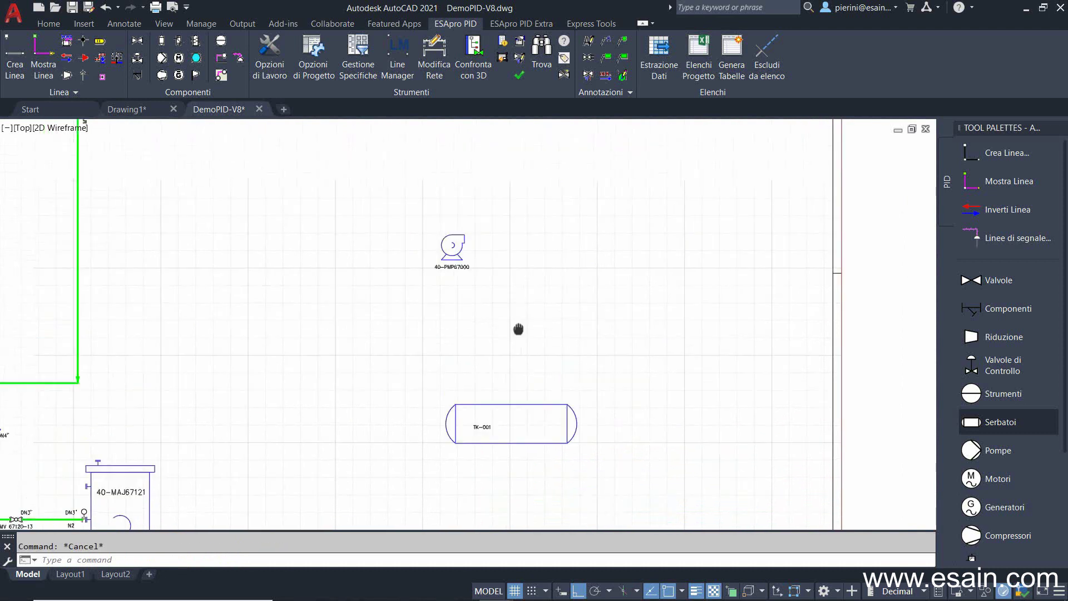
# - Place entity data tables beside tank TK-001 and above pump 40-PMP67000
pyautogui.press('Return')
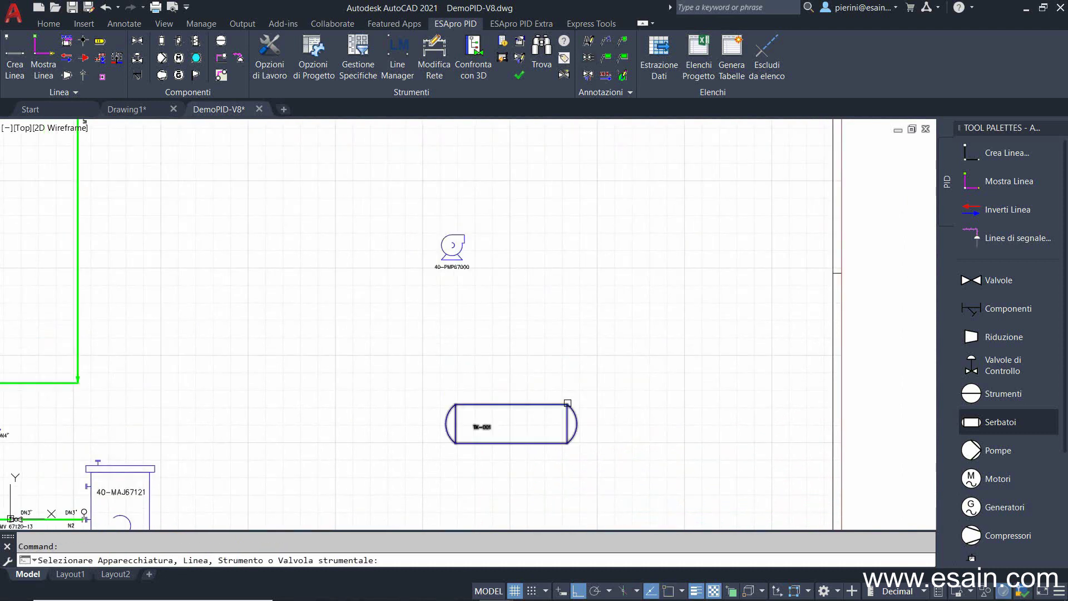
pyautogui.click(568, 402)
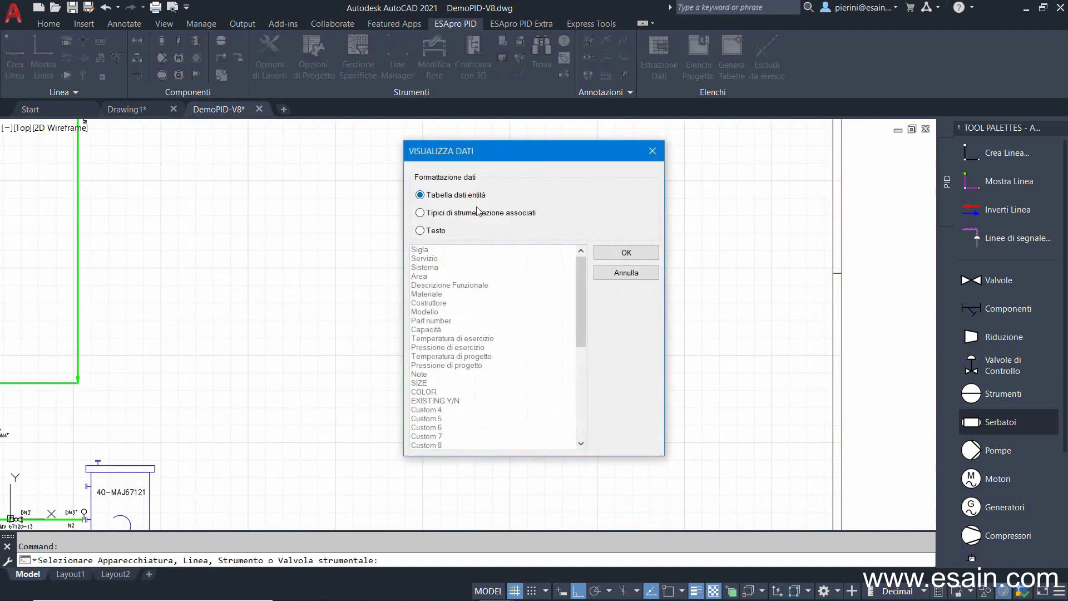
pyautogui.click(618, 255)
pyautogui.click(622, 320)
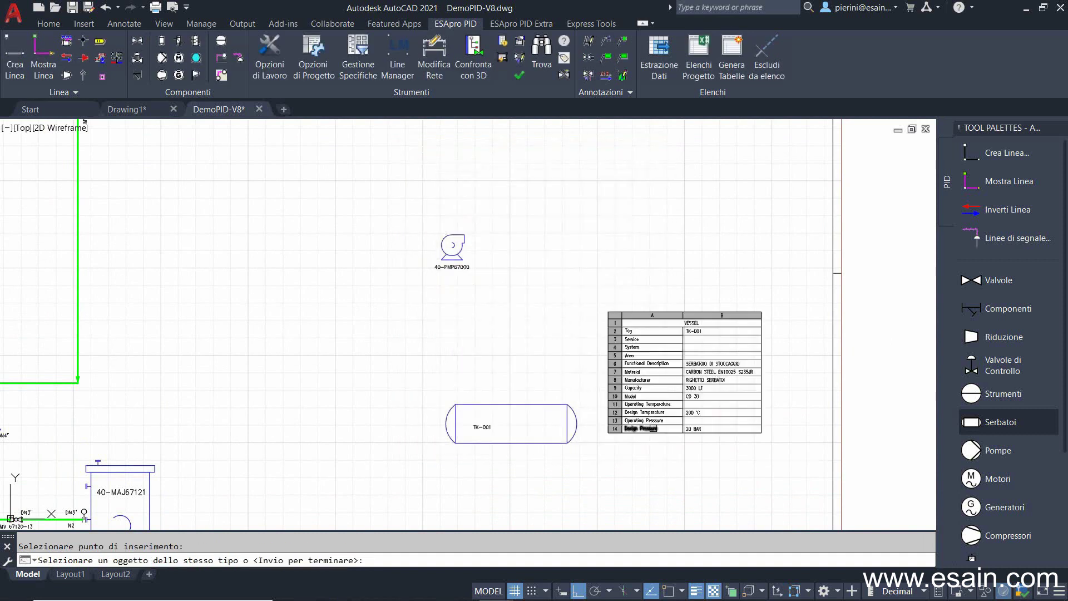
pyautogui.moveTo(395, 185); pyautogui.dragTo(473, 353, button='middle')
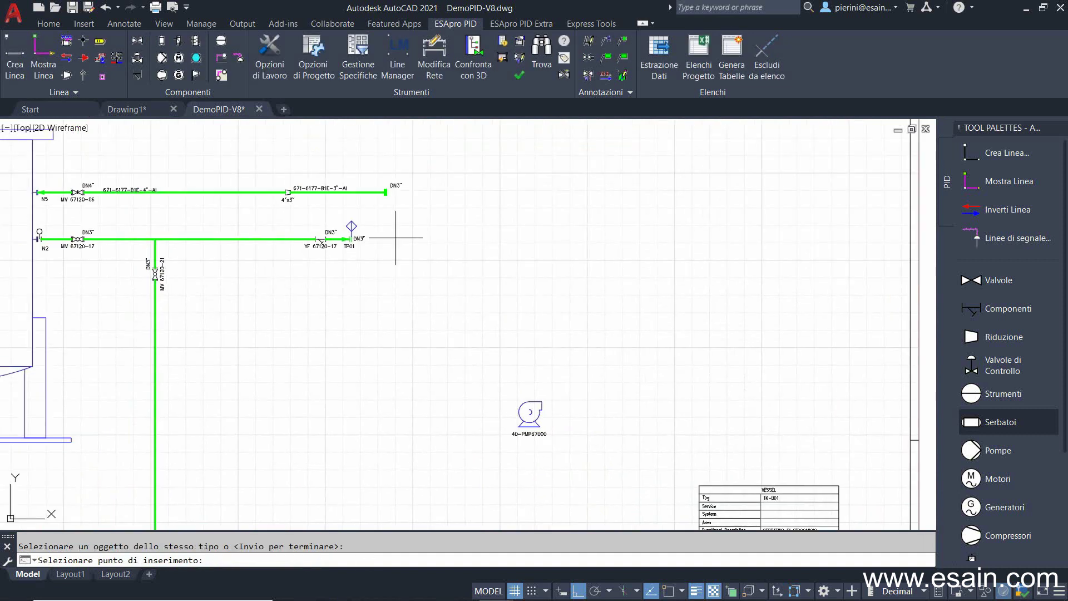
pyautogui.click(398, 248)
pyautogui.press('Return')
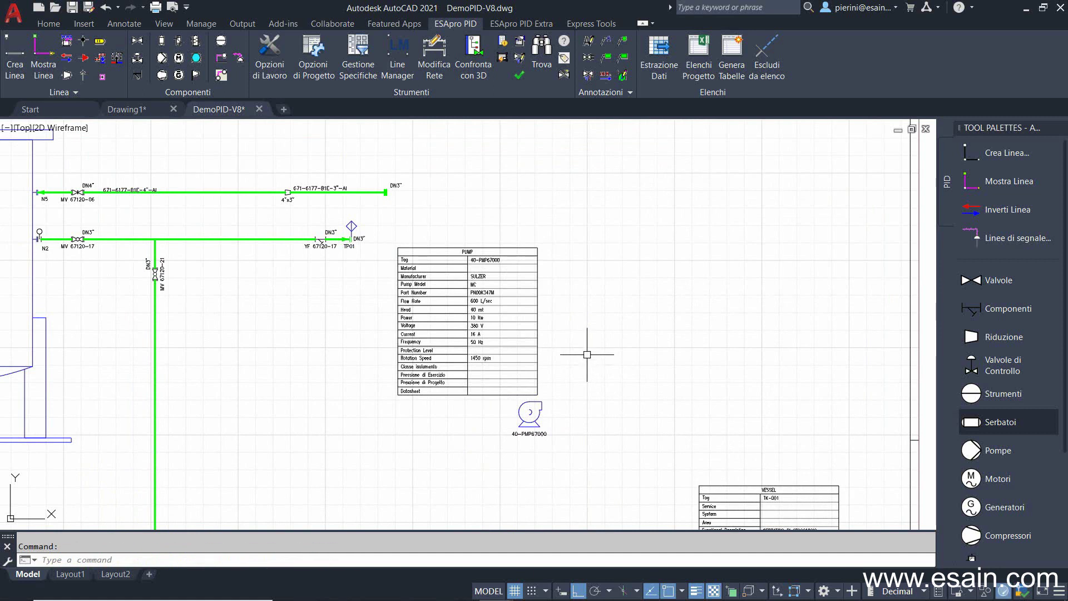
# - Move the pump's data table up and left to sit above the pump
pyautogui.write('m')
pyautogui.press('Return')
pyautogui.write('l')
pyautogui.press('Return')
pyautogui.press('Return')
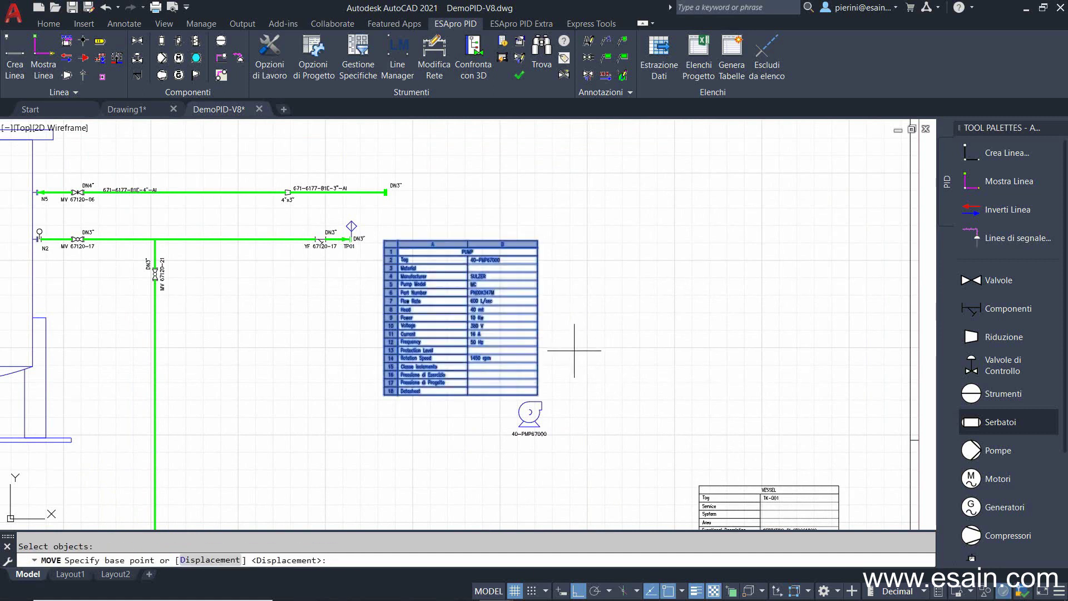
pyautogui.click(587, 354)
pyautogui.click(568, 316)
pyautogui.press('Return')
pyautogui.write('l')
pyautogui.press('Return')
pyautogui.press('Return')
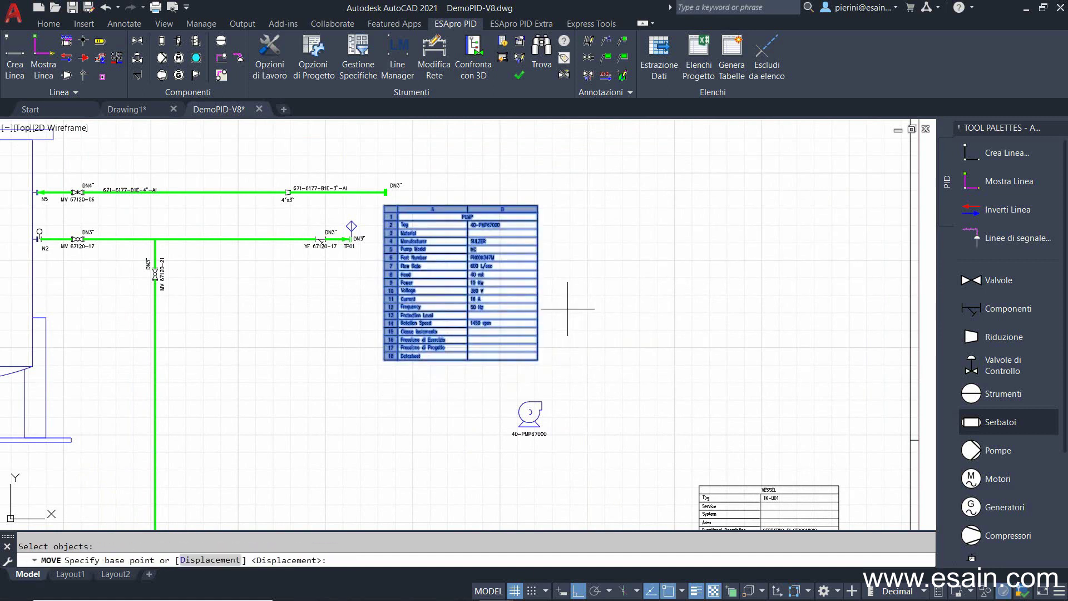
pyautogui.click(568, 306)
pyautogui.moveTo(582, 451); pyautogui.dragTo(529, 215, button='middle')
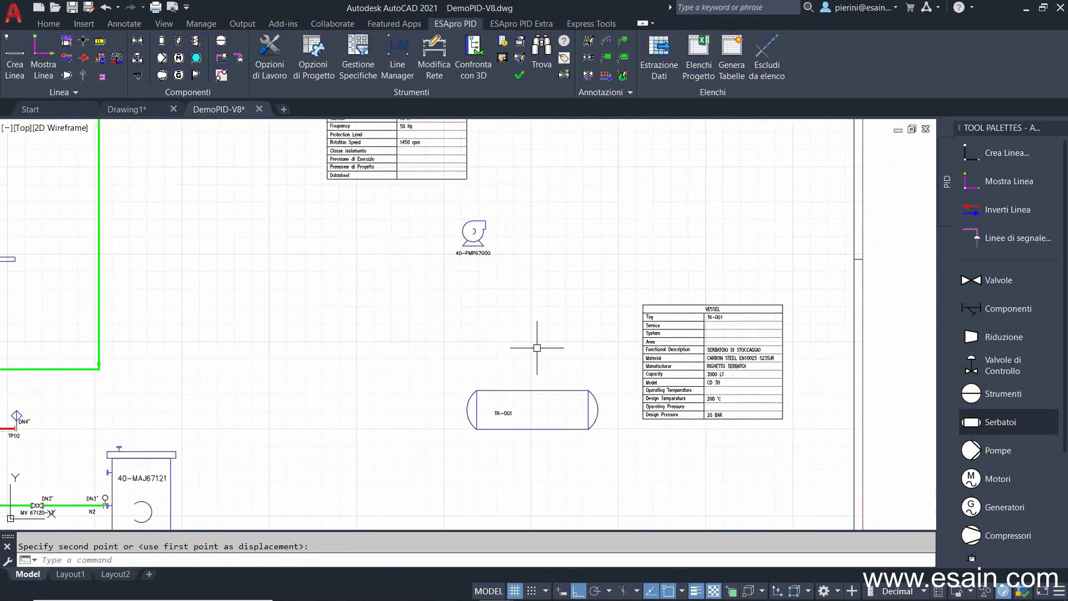
pyautogui.scroll(5, 516, 500)
# - Set tank TK-001's Servizio to STOCCAGGIO
pyautogui.doubleClick(511, 327)
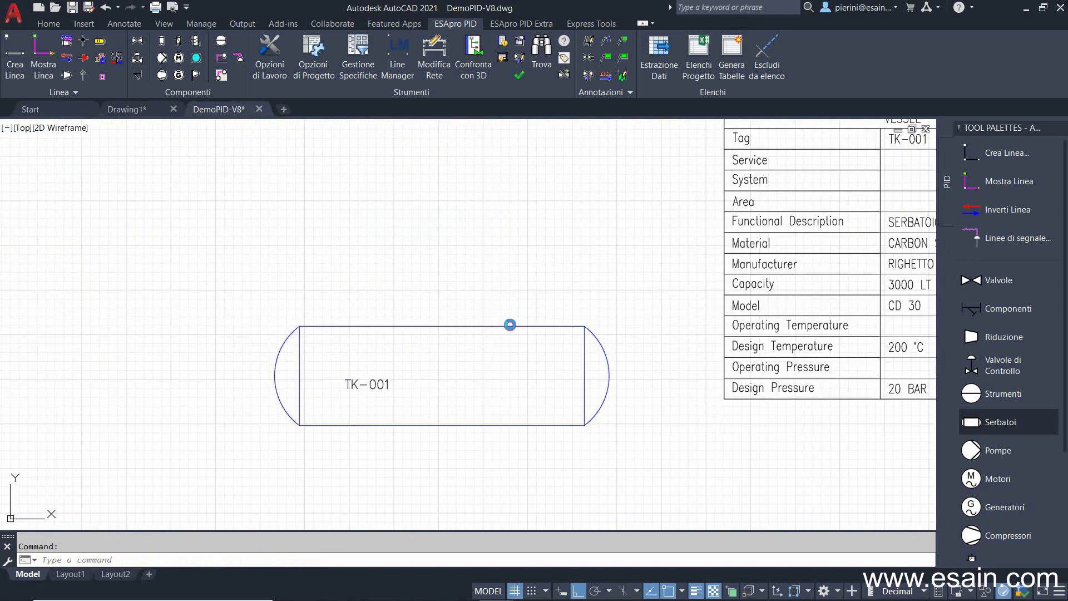
pyautogui.click(495, 182)
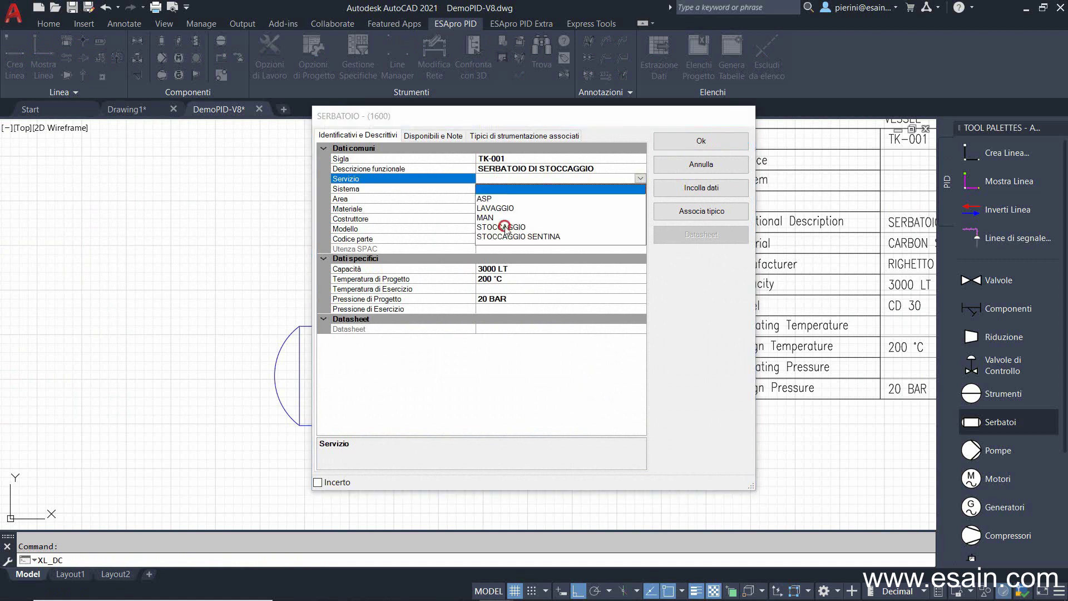
pyautogui.click(506, 230)
pyautogui.click(681, 141)
# - Zoom to the whole drawing, then zoom back toward the tank area
pyautogui.moveTo(681, 278); pyautogui.dragTo(417, 339, button='middle')
pyautogui.scroll(-5, 544, 294)
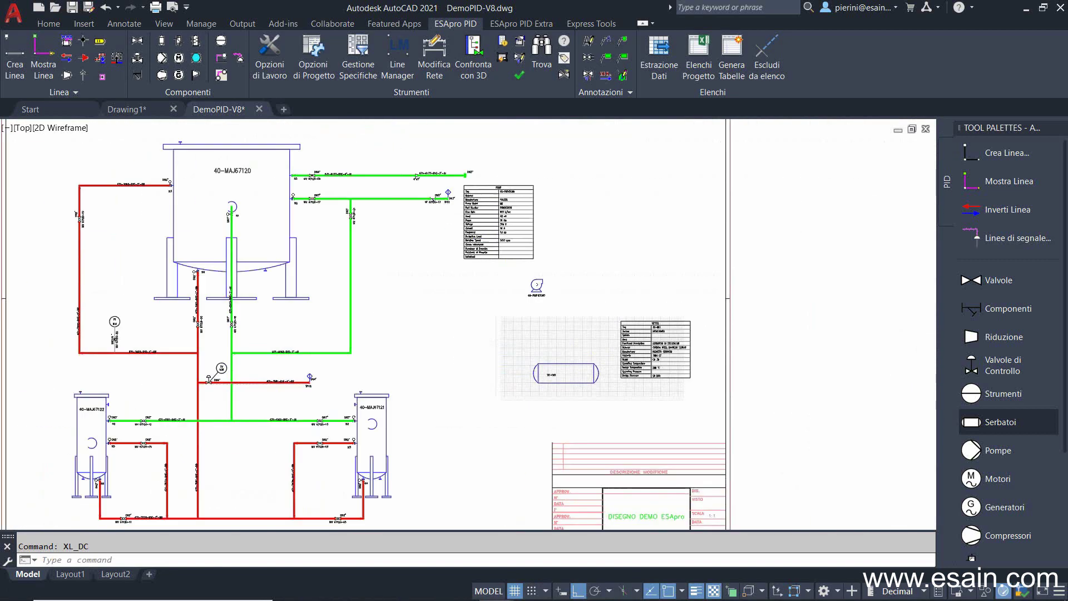
pyautogui.middleClick(522, 313)
pyautogui.scroll(4, 522, 314)
pyautogui.scroll(3, 522, 314)
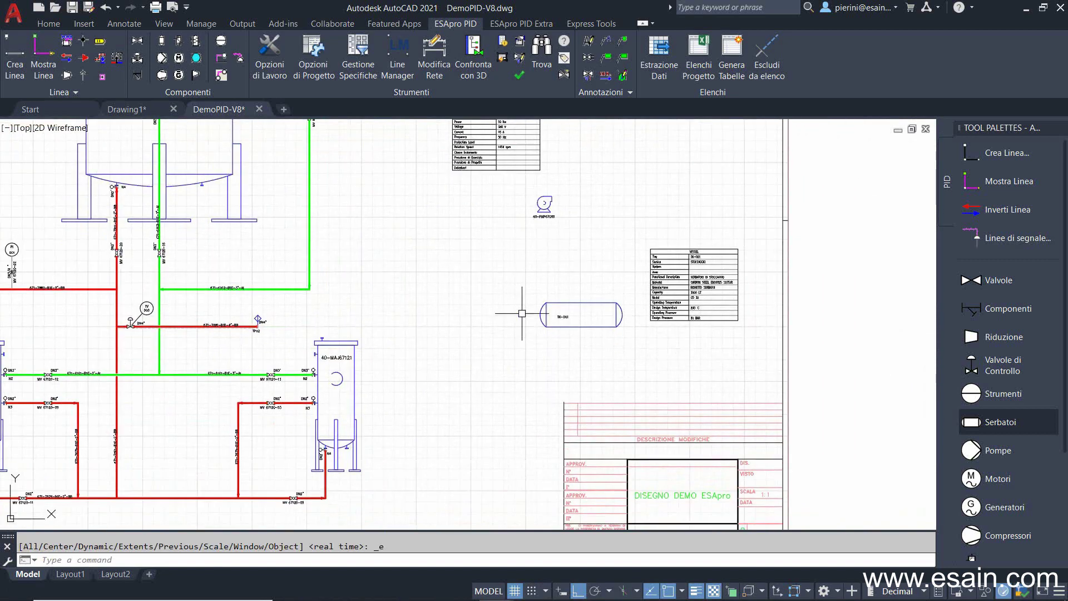
pyautogui.scroll(2, 522, 314)
pyautogui.moveTo(522, 314); pyautogui.dragTo(515, 336, button='middle')
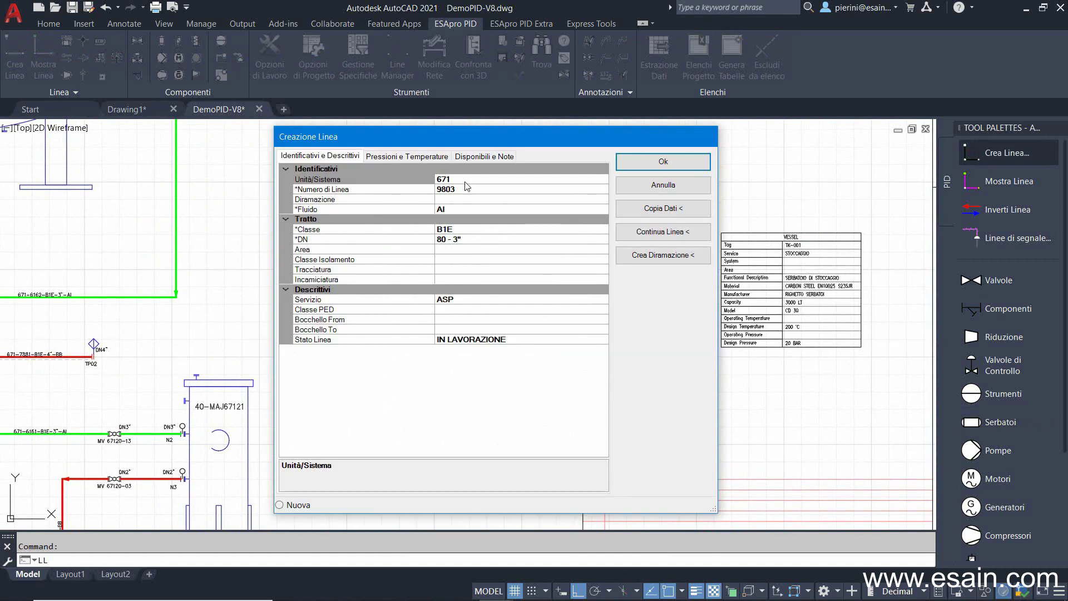
# - Pick existing line number 9700 in Creazione Linea to reuse its data
pyautogui.click(465, 181)
pyautogui.click(457, 188)
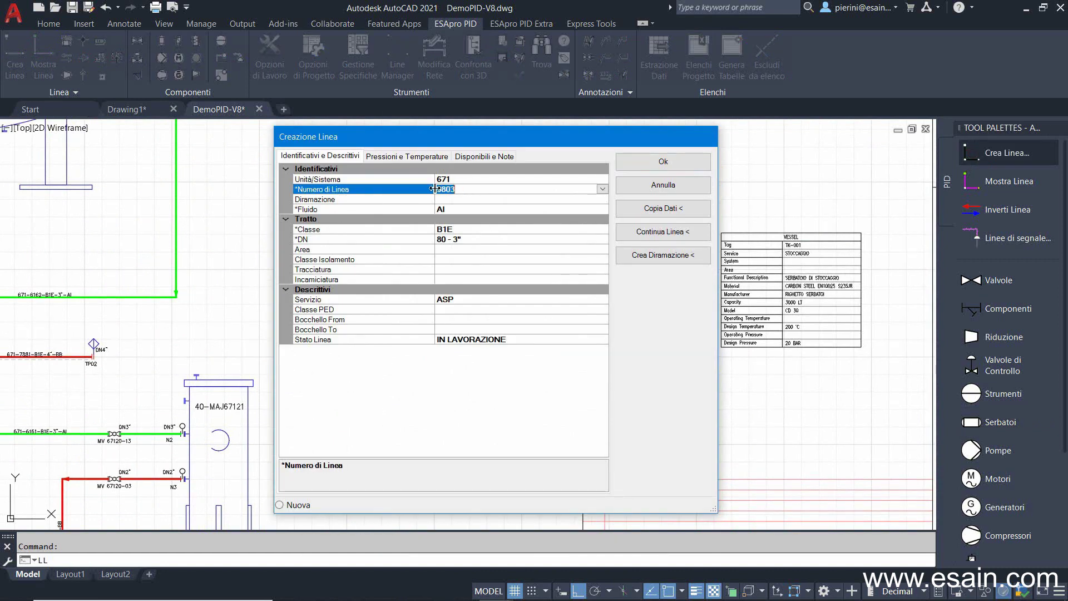
pyautogui.click(602, 189)
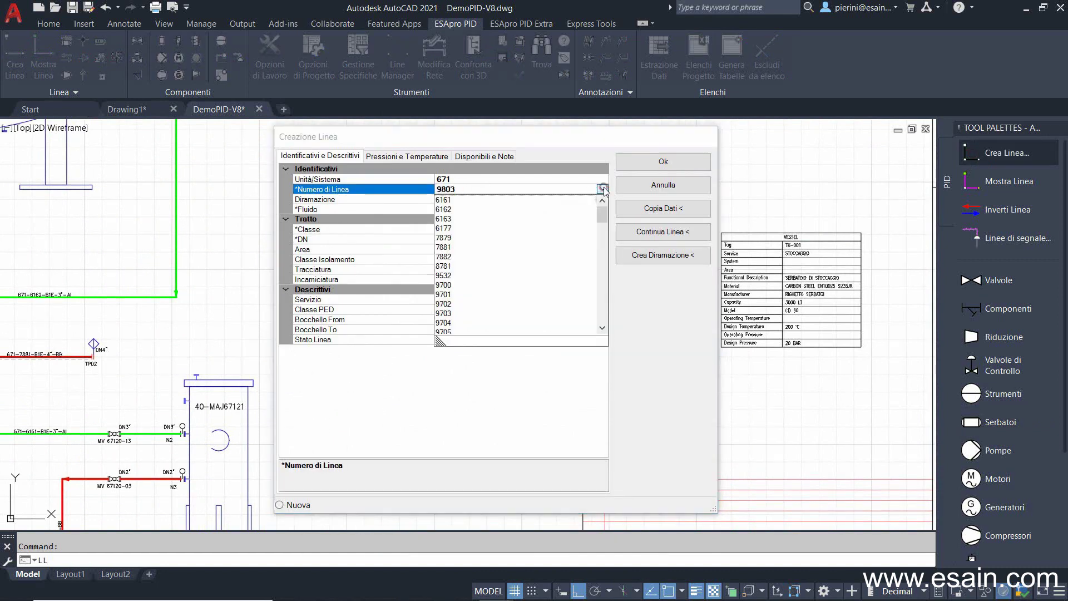
pyautogui.click(451, 285)
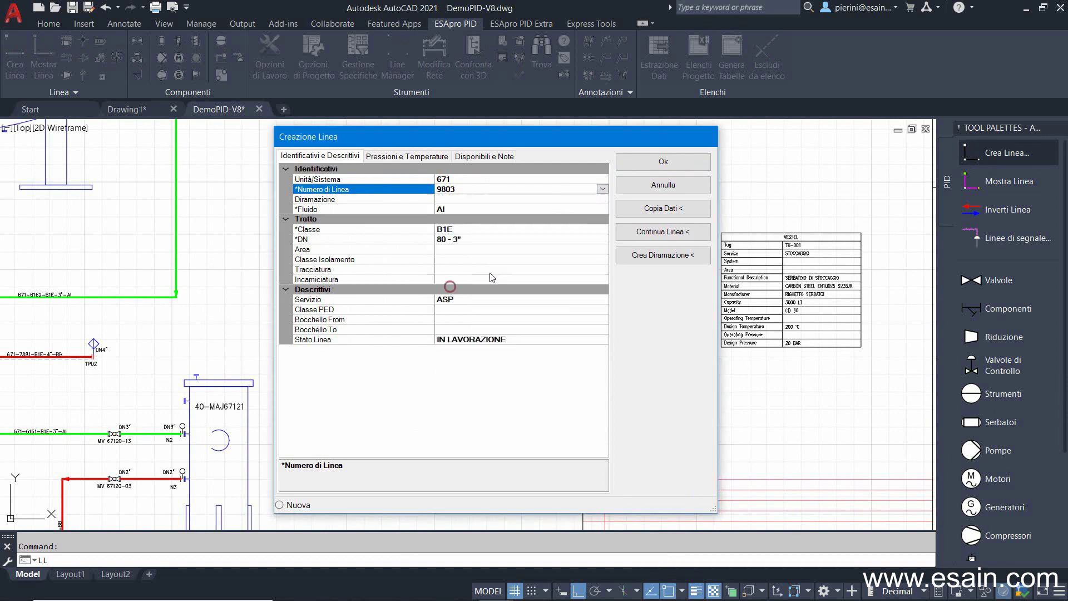
# - Review class B1E, DN 100-4" and the 40 BAR design pressure
pyautogui.click(457, 229)
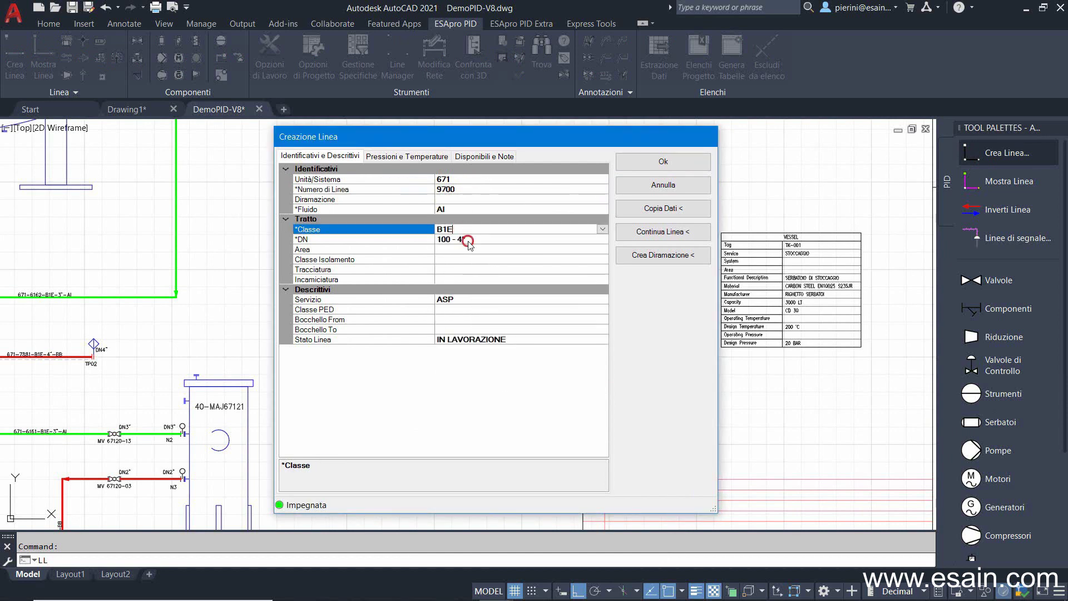
pyautogui.click(469, 240)
pyautogui.click(602, 239)
pyautogui.click(487, 191)
pyautogui.click(405, 158)
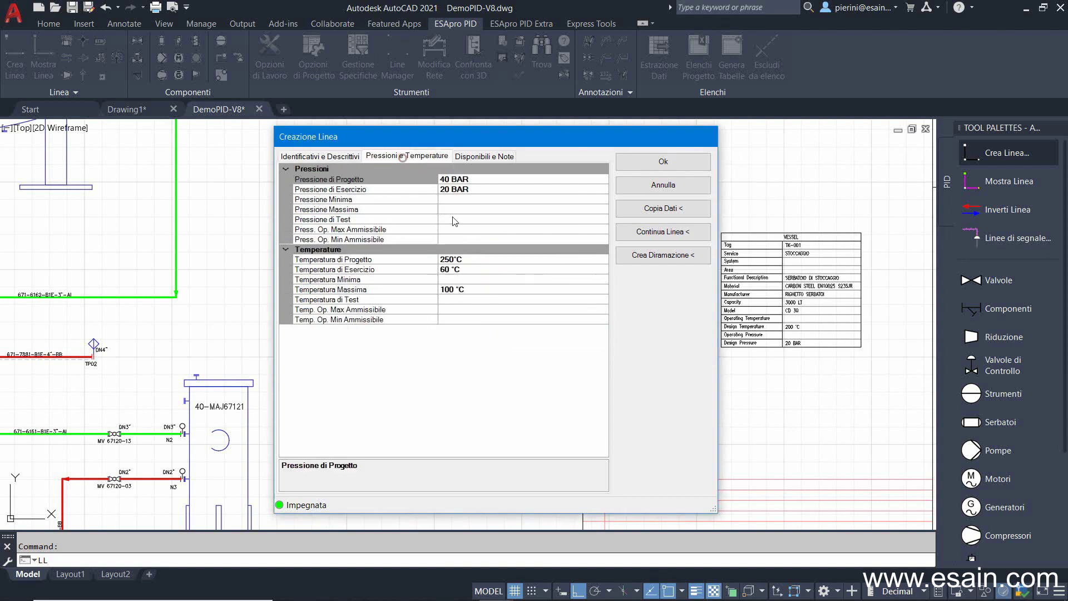
pyautogui.click(476, 179)
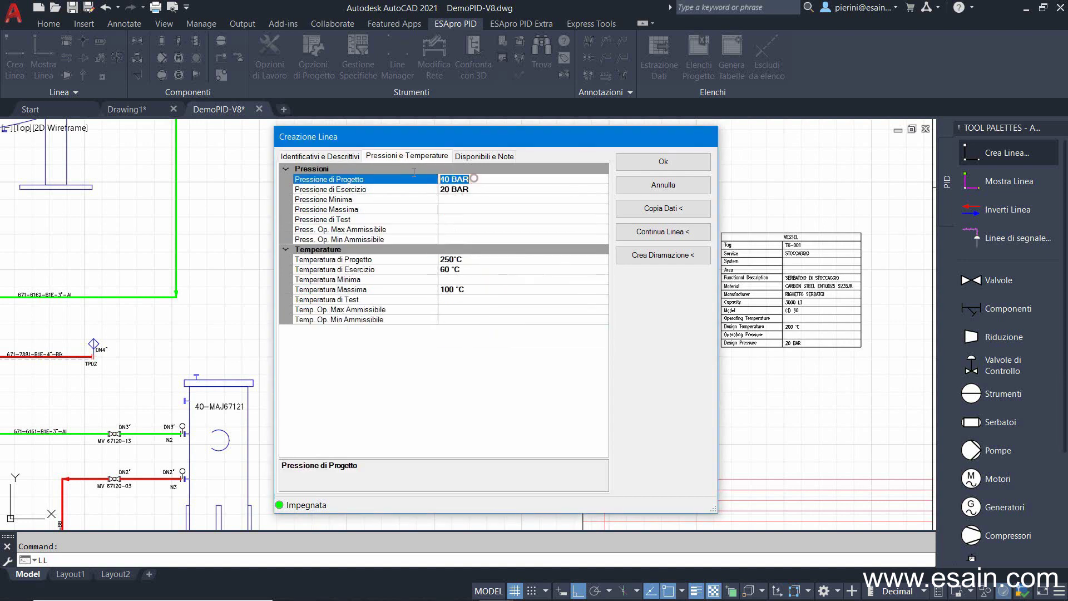
pyautogui.click(480, 190)
# - Draw line 671-9700 from the 40-MAJ67121 nozzle across and up to pump 40-PMP67000
pyautogui.click(662, 161)
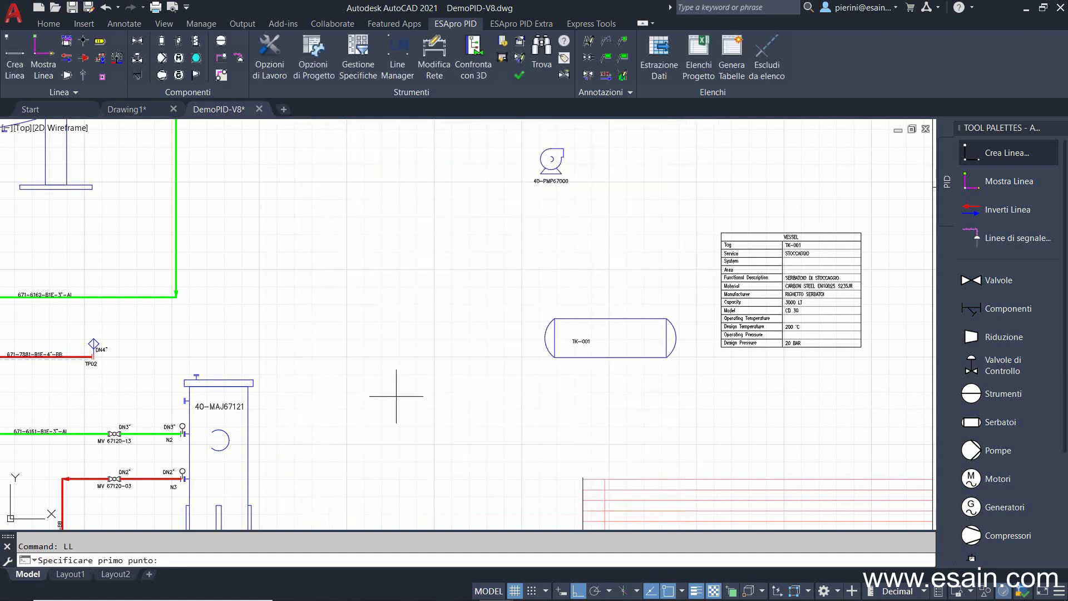
pyautogui.click(249, 403)
pyautogui.click(408, 403)
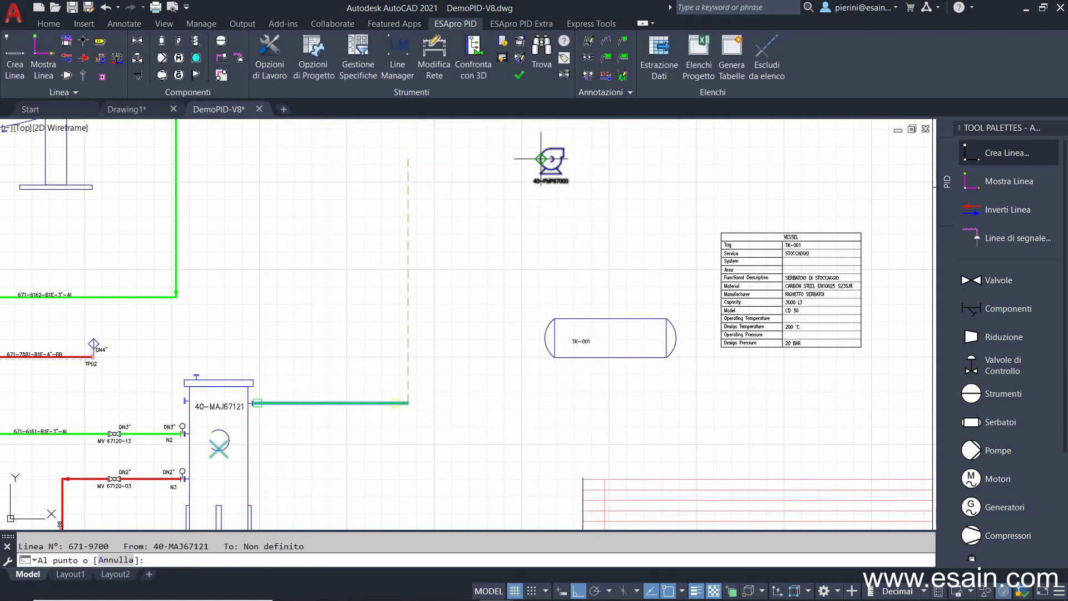
pyautogui.click(505, 162)
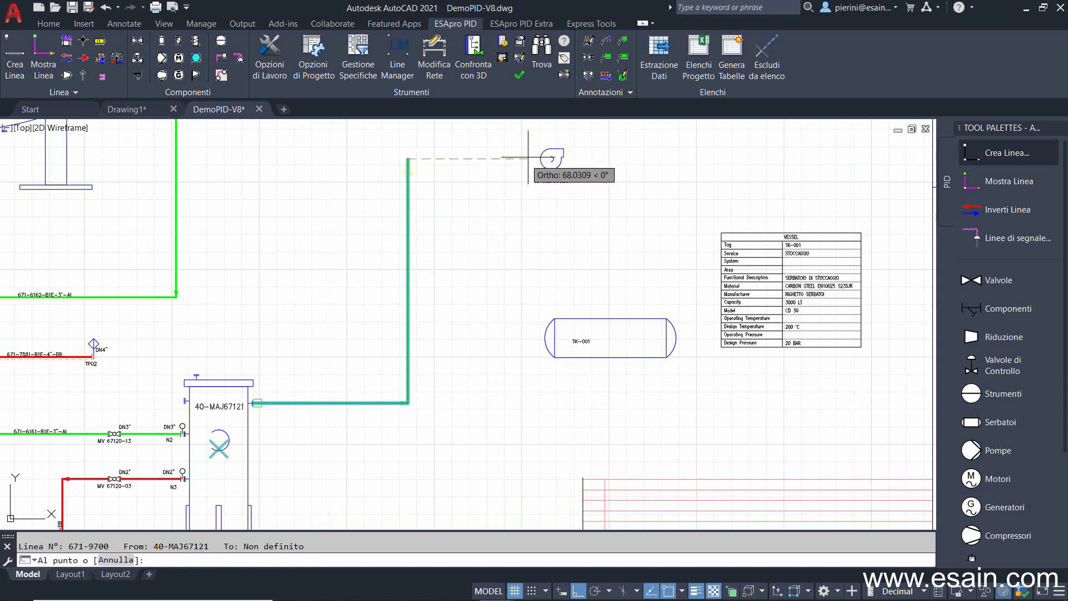
pyautogui.scroll(5, 554, 163)
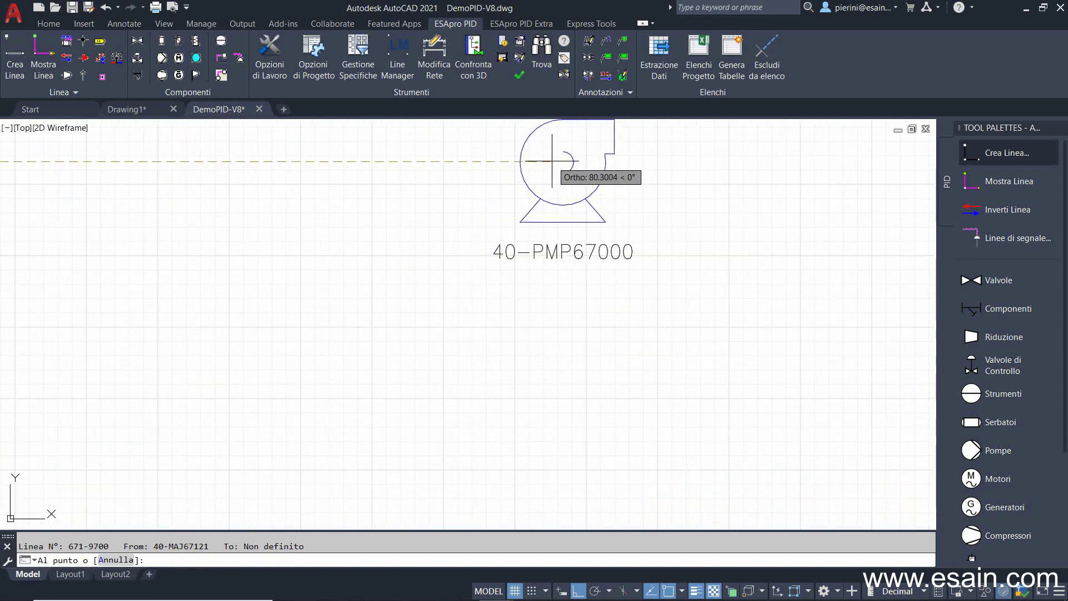
pyautogui.click(565, 172)
pyautogui.scroll(-5, 565, 172)
pyautogui.rightClick(537, 278)
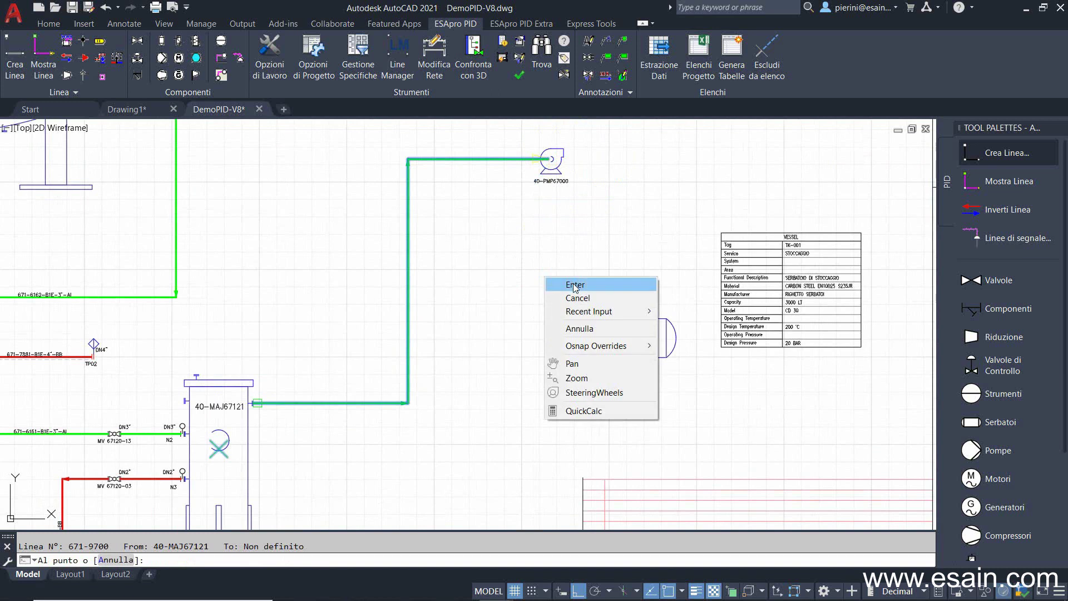
pyautogui.click(572, 284)
# - Attach the end of line 671-9700 to pump 40-PMP67000
pyautogui.moveTo(522, 187); pyautogui.dragTo(515, 196, button='middle')
pyautogui.scroll(3, 516, 196)
pyautogui.moveTo(358, 288); pyautogui.dragTo(534, 289, button='middle')
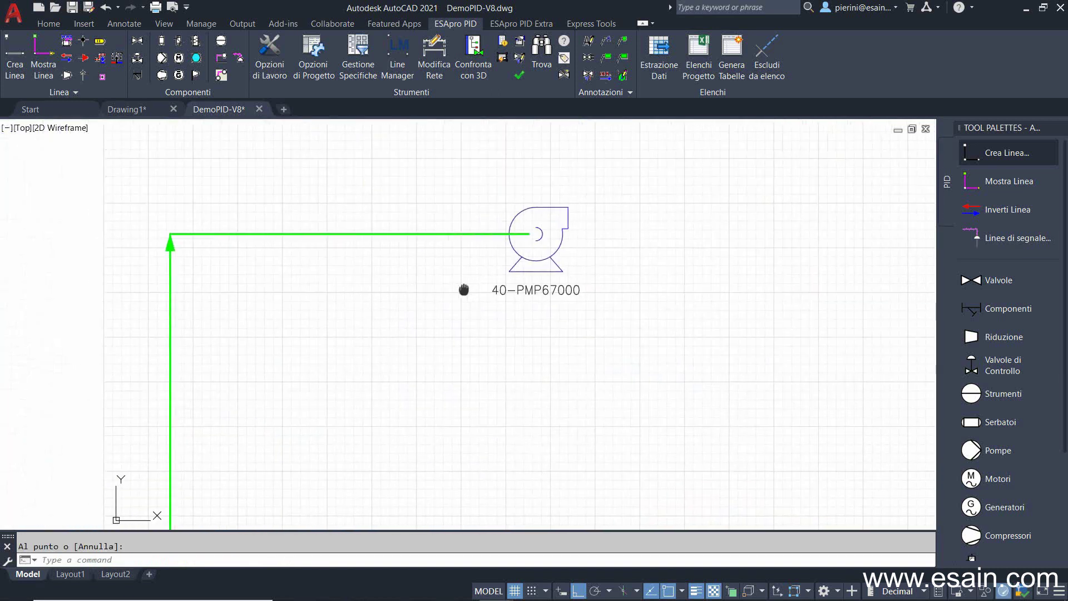
pyautogui.click(69, 41)
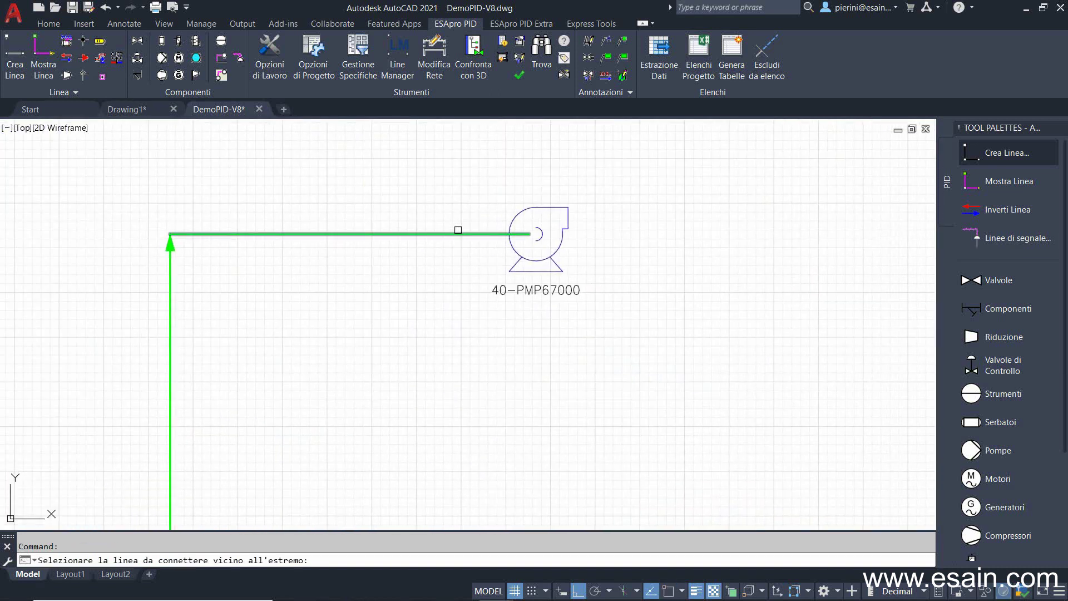
pyautogui.click(490, 233)
pyautogui.click(534, 233)
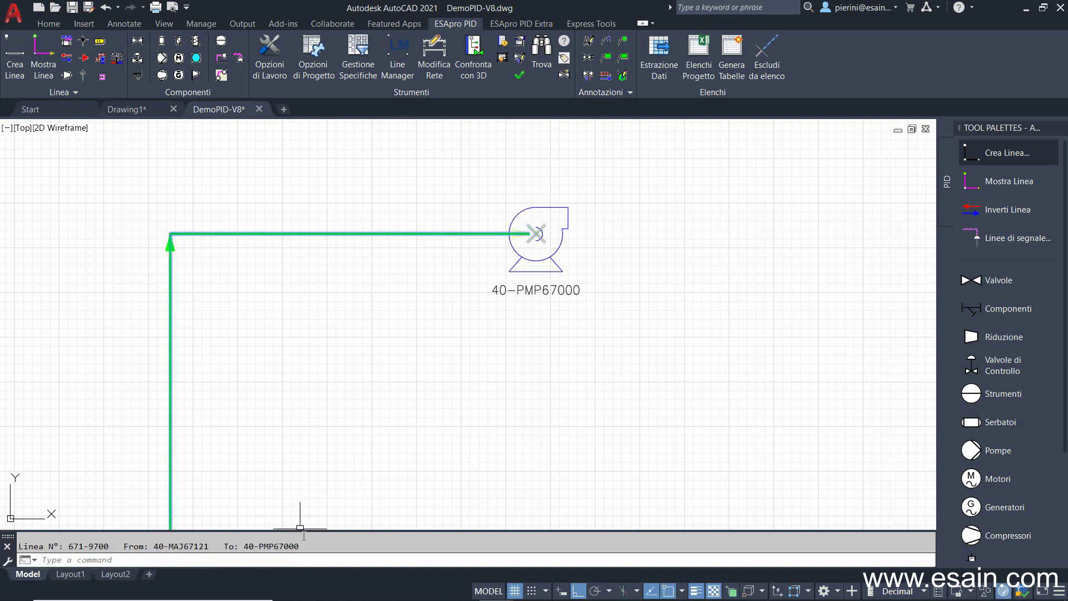
pyautogui.moveTo(310, 545); pyautogui.dragTo(56, 541)
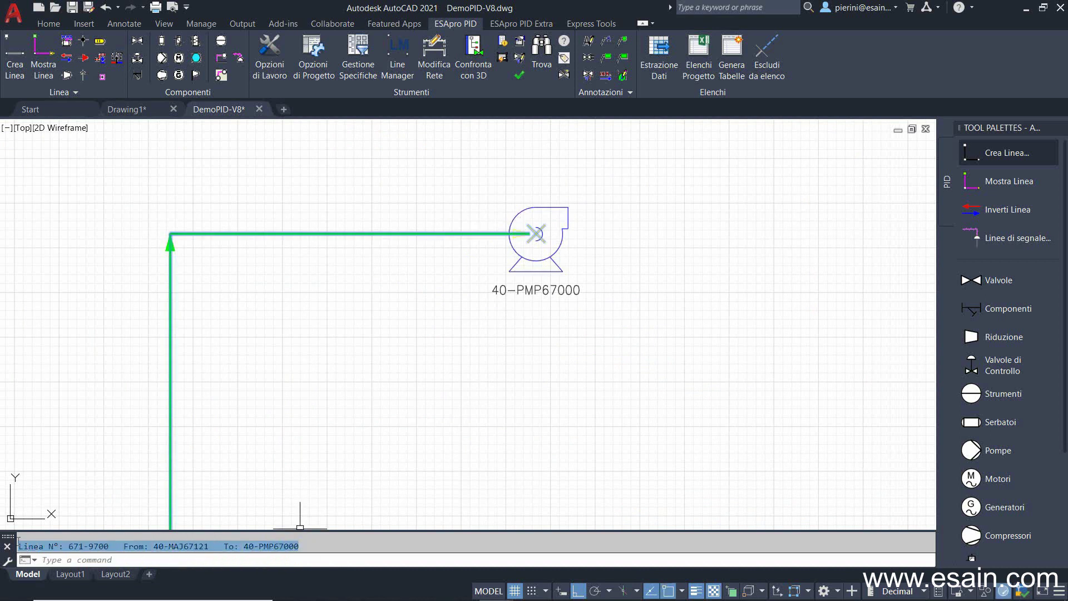
pyautogui.click(605, 74)
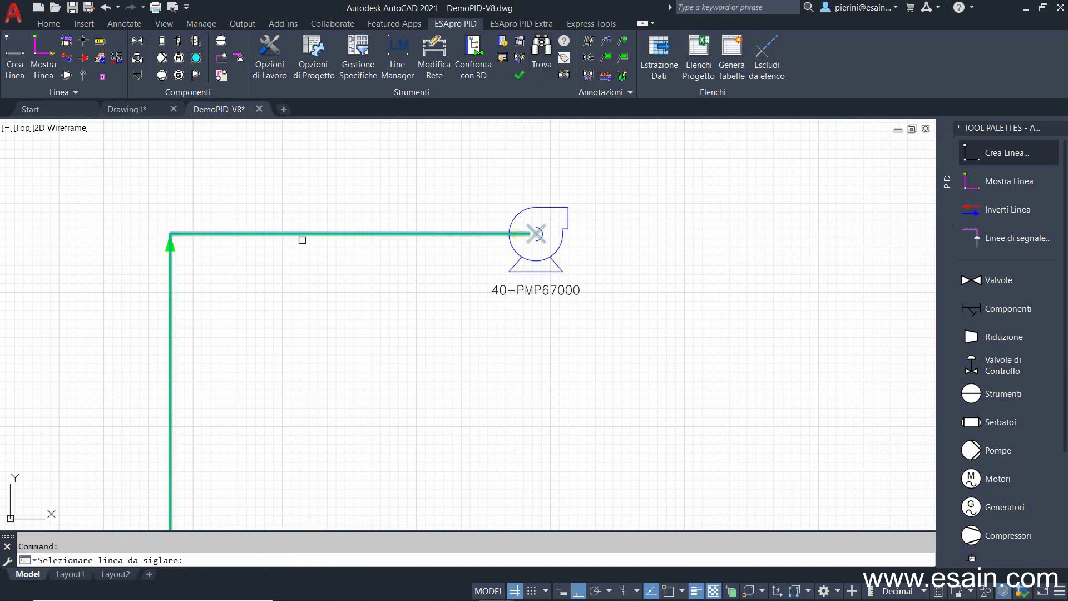
# - Tag line 671-9700 as 671-9700-B1E-4"-AI, then continue a line near tank 40-MAJ67120
pyautogui.click(317, 233)
pyautogui.scroll(-3, 352, 257)
pyautogui.scroll(-2, 451, 262)
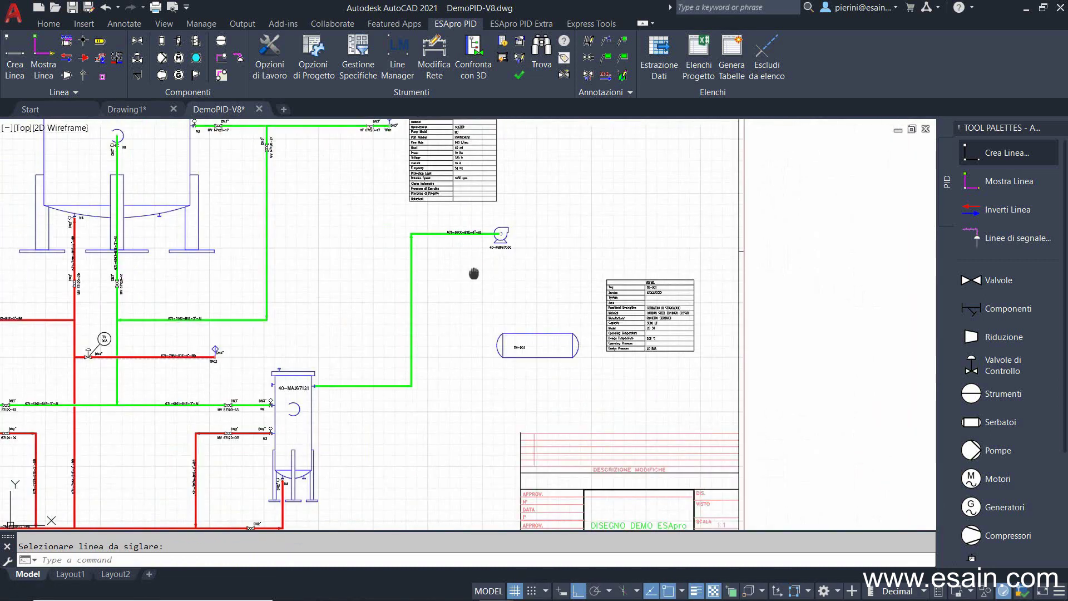
pyautogui.moveTo(473, 264); pyautogui.dragTo(468, 361, button='middle')
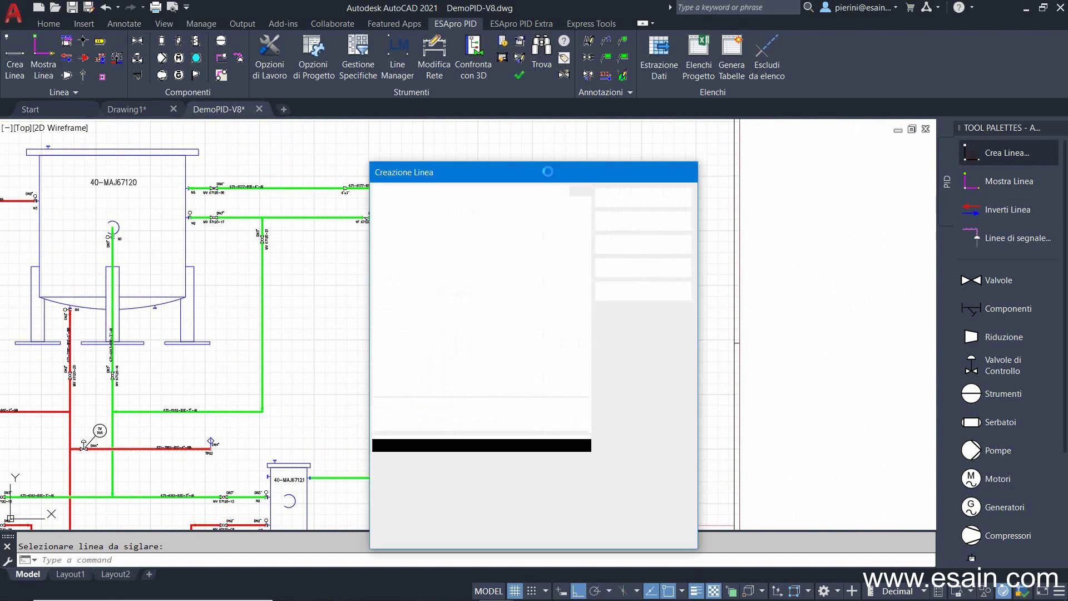
pyautogui.click(640, 234)
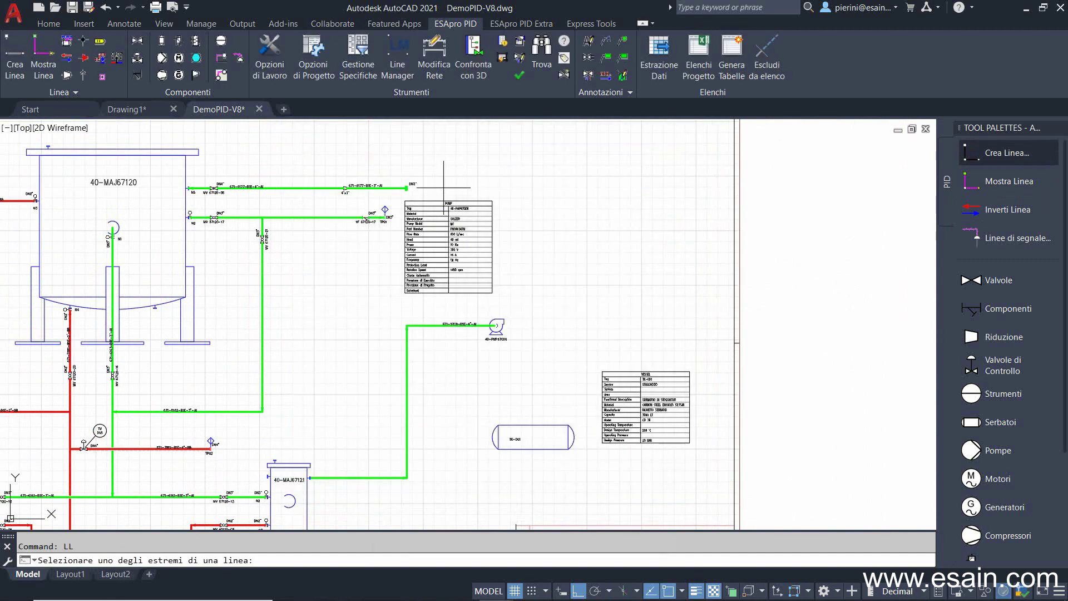
# - Extend line 671-6177 from its open end right and down to pump 40-PMP67000's outlet
pyautogui.scroll(5, 443, 189)
pyautogui.scroll(1, 424, 184)
pyautogui.scroll(2, 389, 238)
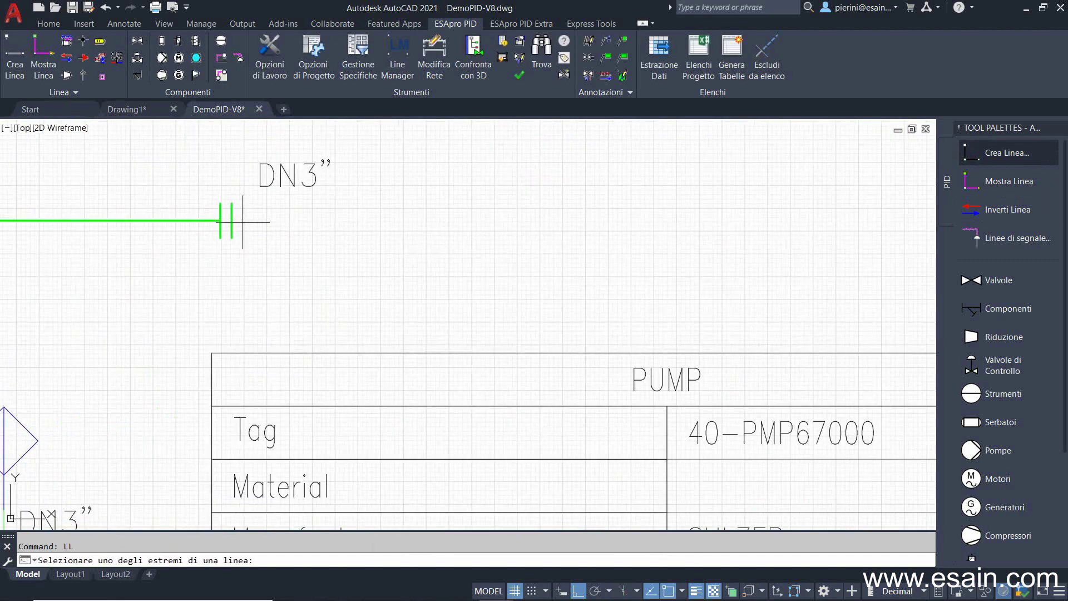
pyautogui.click(231, 220)
pyautogui.scroll(-8, 357, 230)
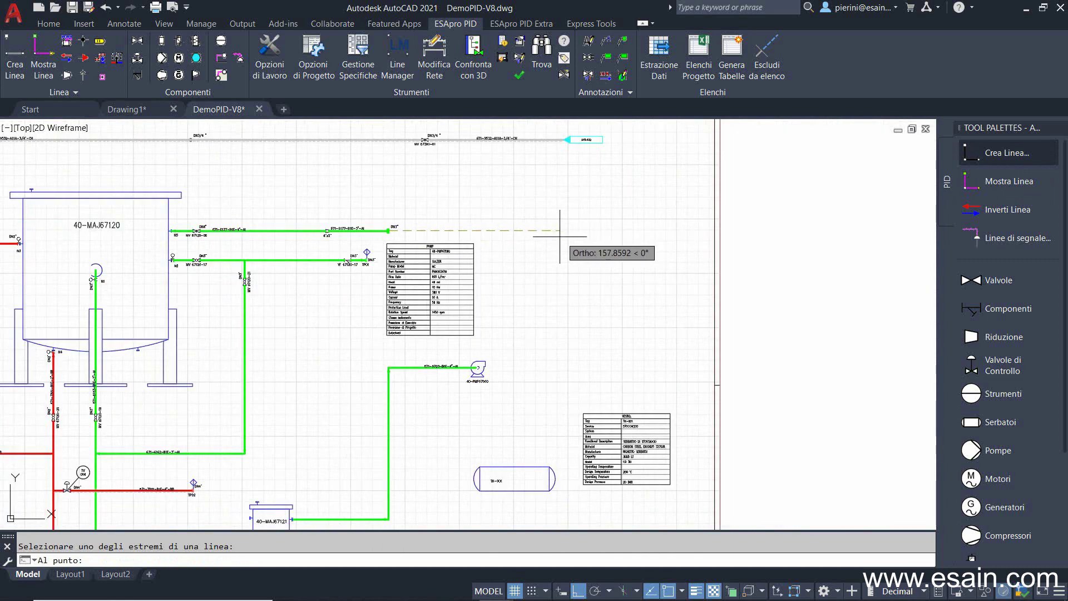
pyautogui.click(538, 230)
pyautogui.scroll(5, 546, 370)
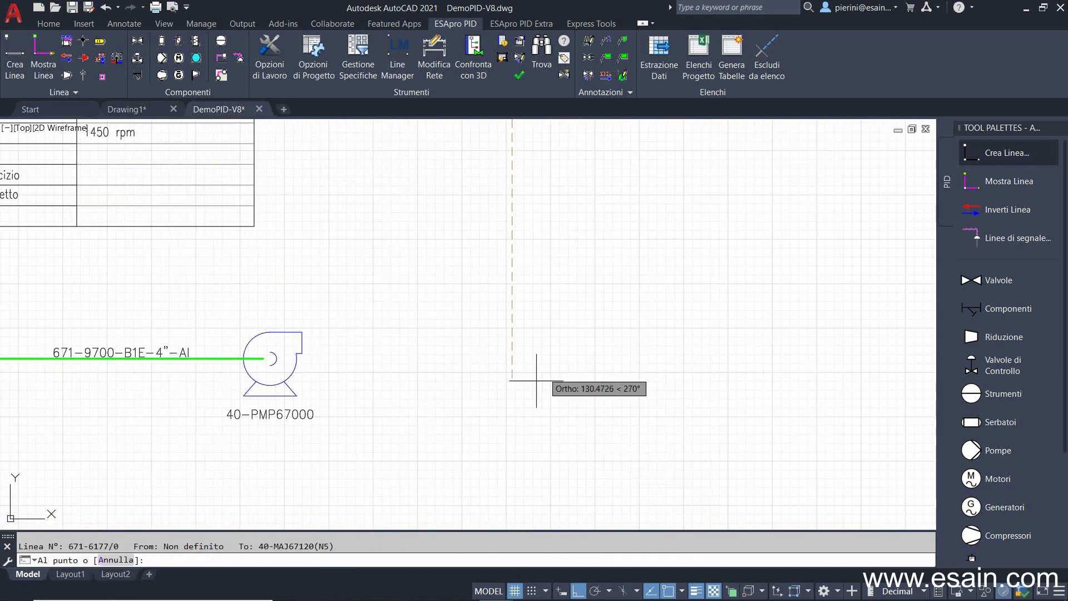
pyautogui.scroll(-5, 534, 371)
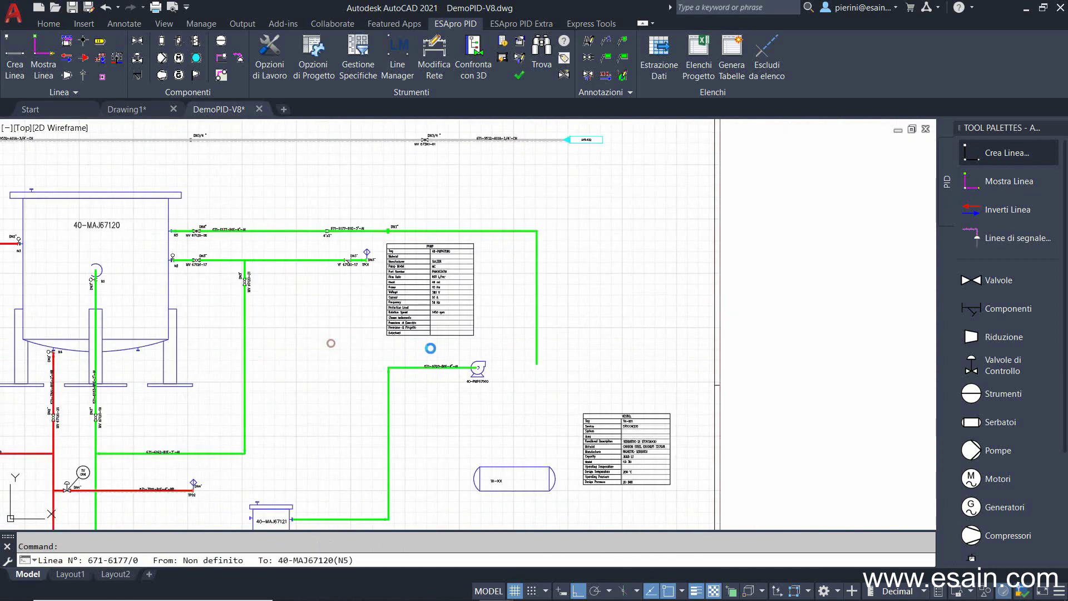
pyautogui.scroll(5, 511, 372)
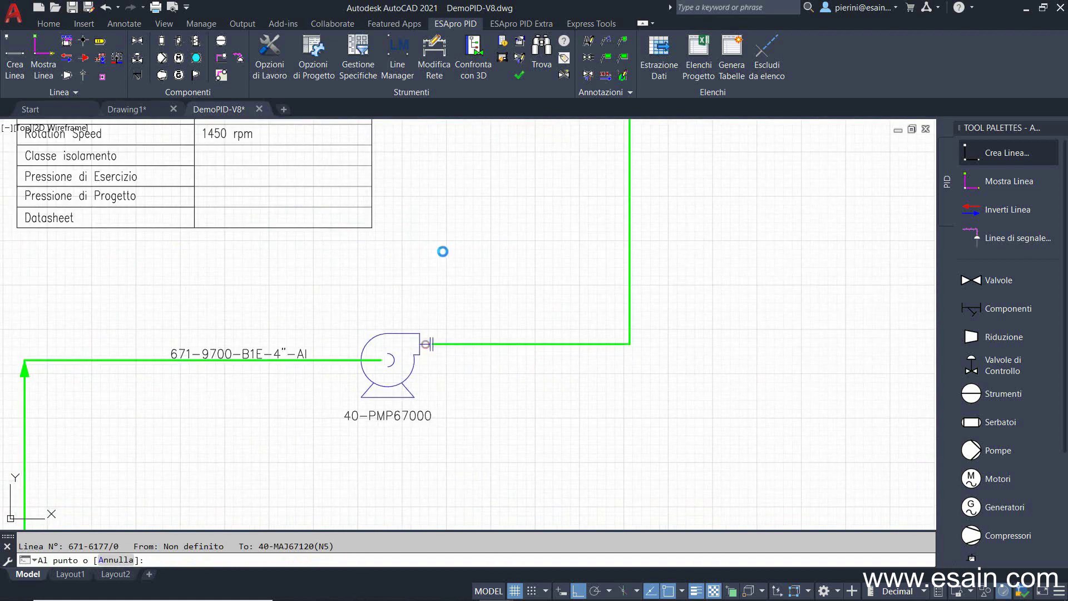
pyautogui.rightClick(458, 222)
pyautogui.click(476, 234)
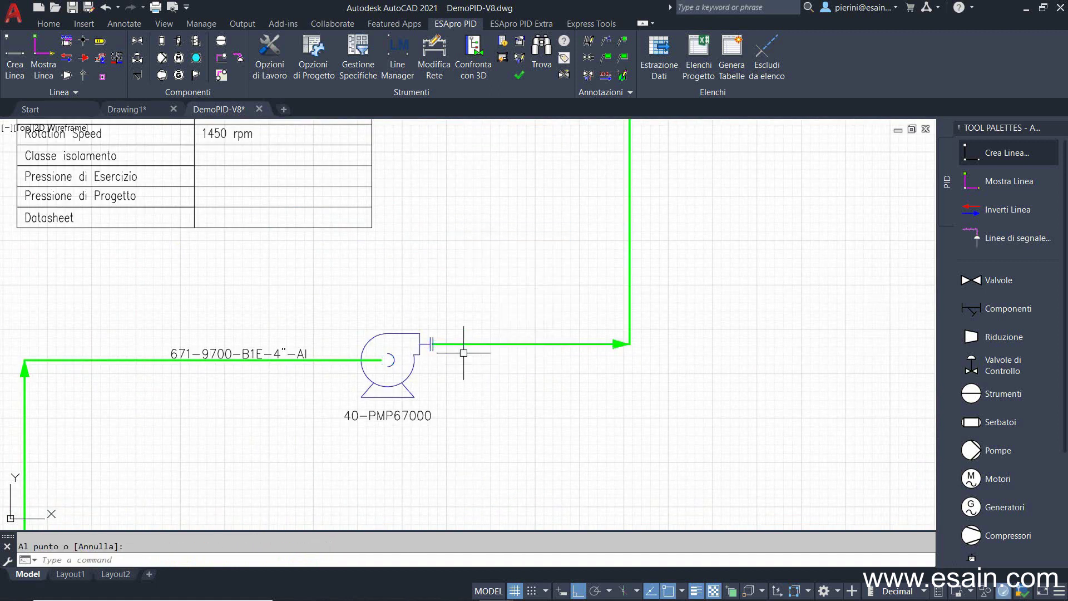
pyautogui.scroll(-2, 481, 278)
pyautogui.moveTo(483, 283); pyautogui.dragTo(526, 192, button='middle')
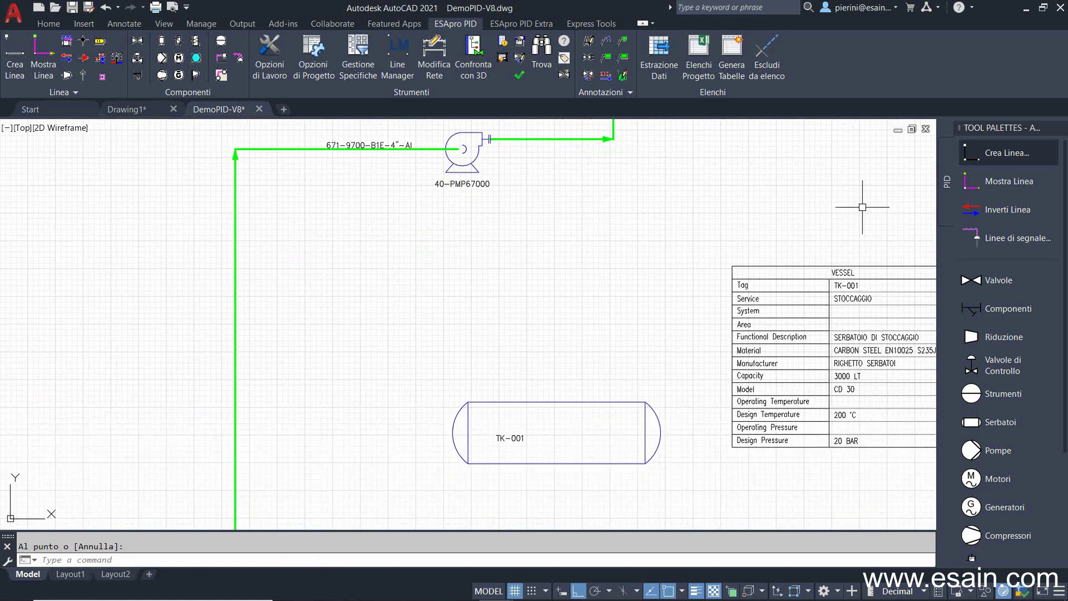
# - Create a new line reusing line number 9700's data
pyautogui.click(996, 153)
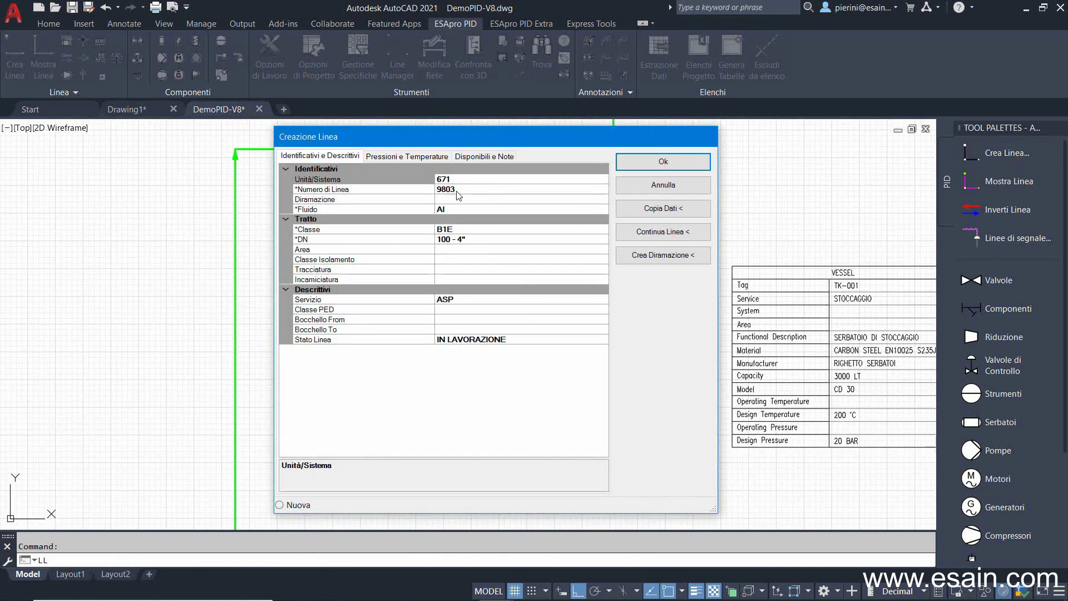
pyautogui.click(456, 190)
pyautogui.click(602, 190)
pyautogui.click(452, 287)
pyautogui.click(662, 161)
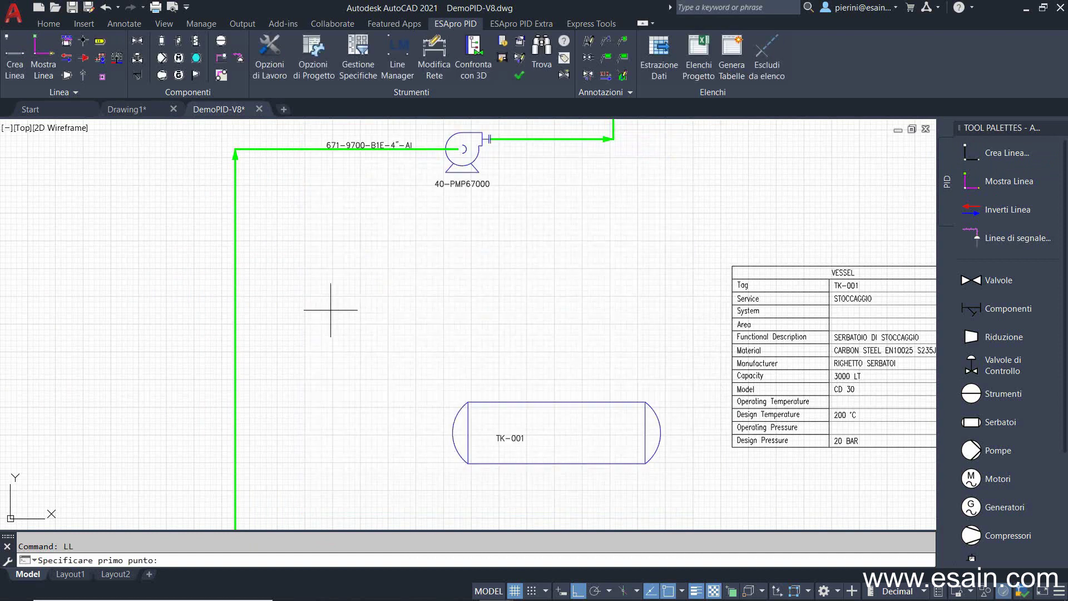
# - Draw branch 671-9701 from line 671-9700 across and down to TK-001's top nozzle
pyautogui.click(234, 277)
pyautogui.click(561, 281)
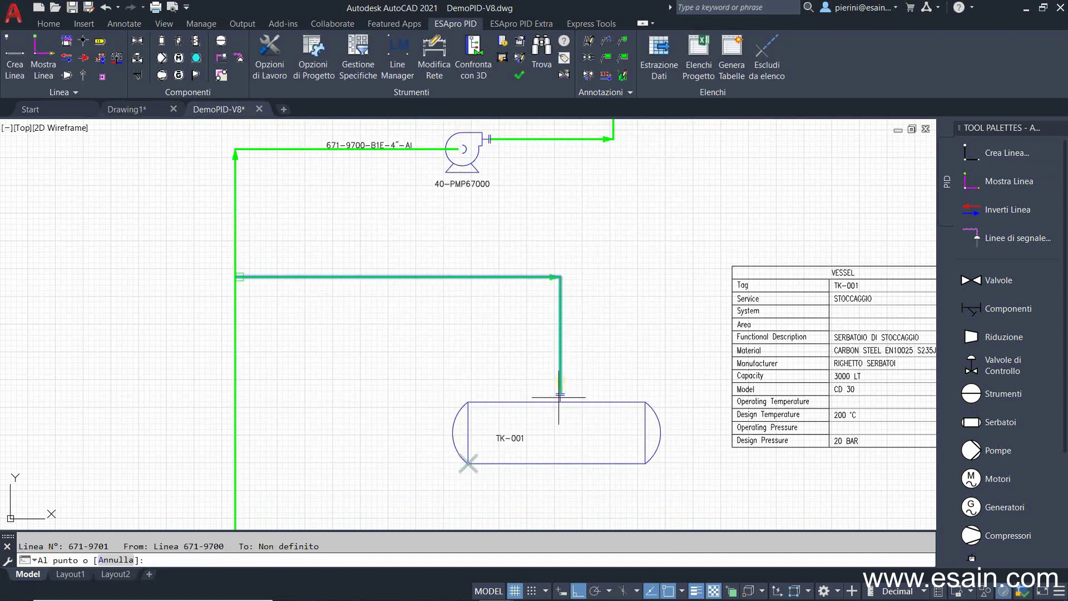
pyautogui.rightClick(624, 274)
pyautogui.click(640, 279)
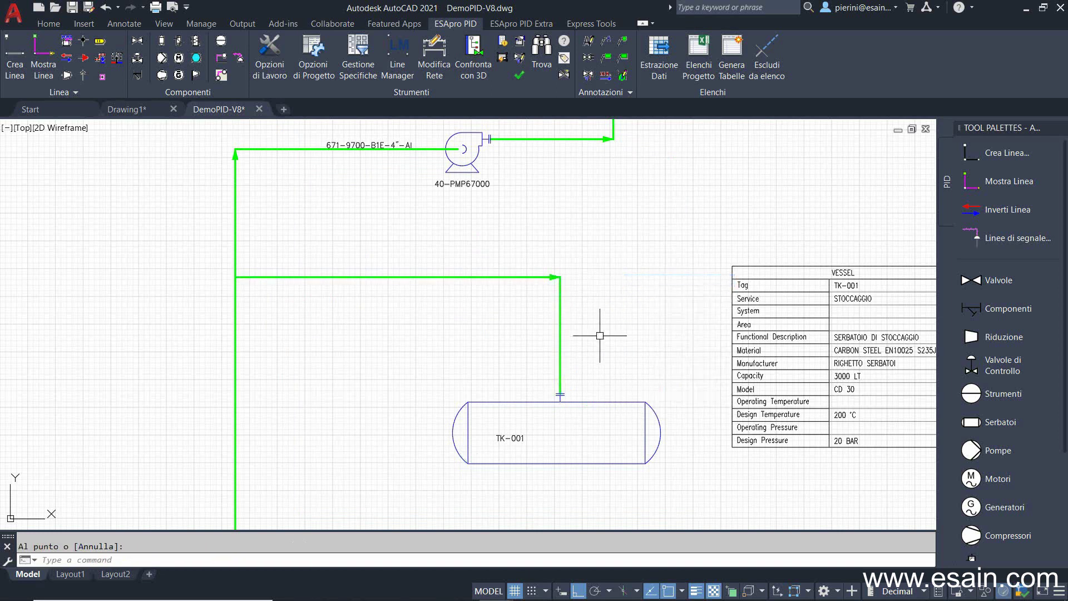
pyautogui.scroll(-2, 600, 335)
pyautogui.moveTo(575, 298); pyautogui.dragTo(465, 162, button='middle')
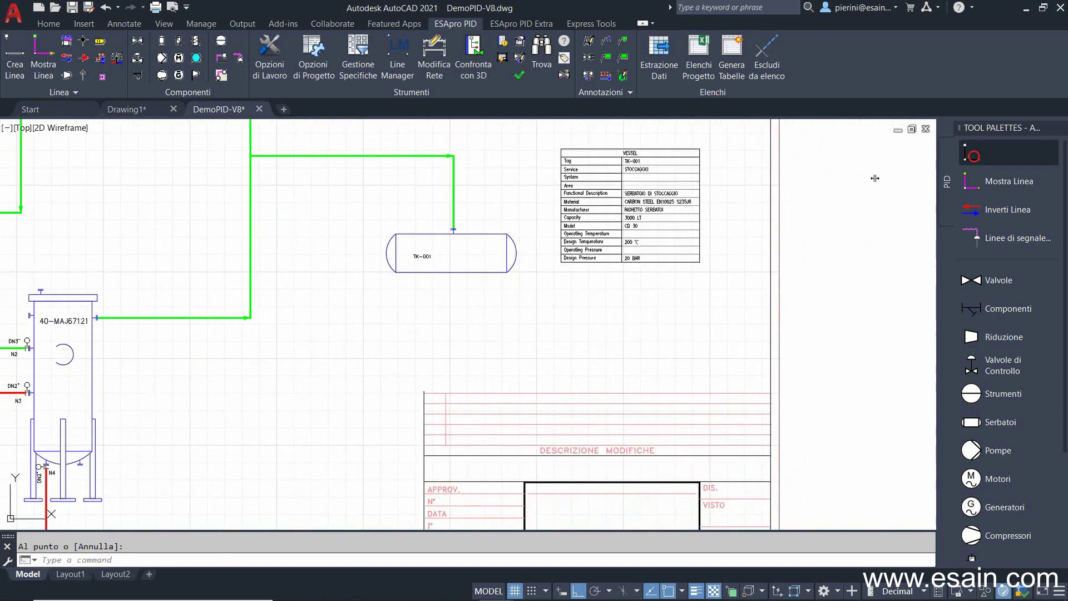
# - Set up a new line with number 9703, class B1E and its nominal diameter
pyautogui.click(975, 159)
pyautogui.click(466, 189)
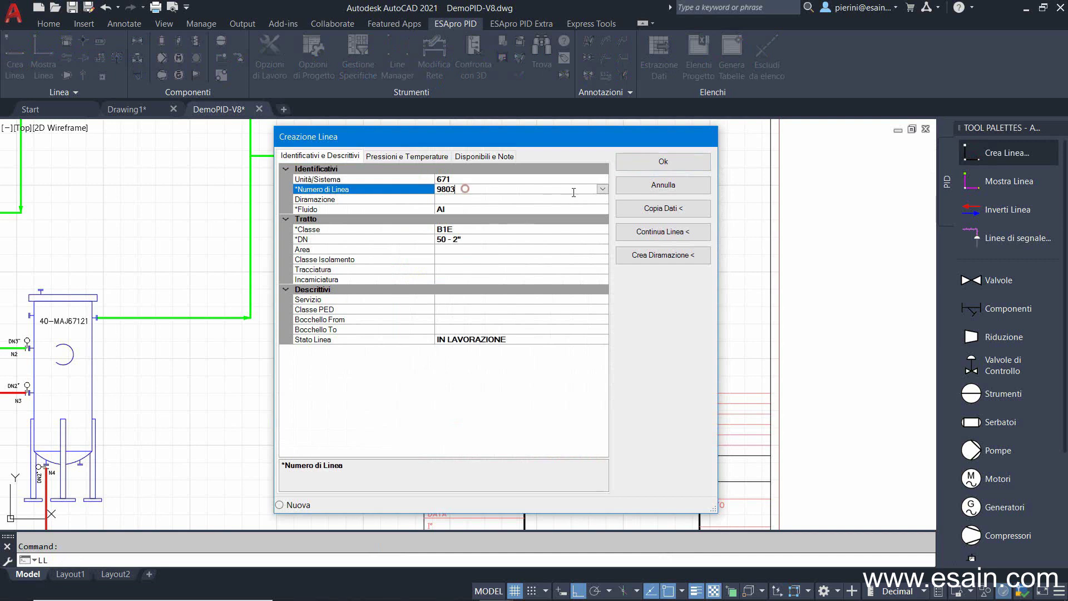
pyautogui.click(603, 189)
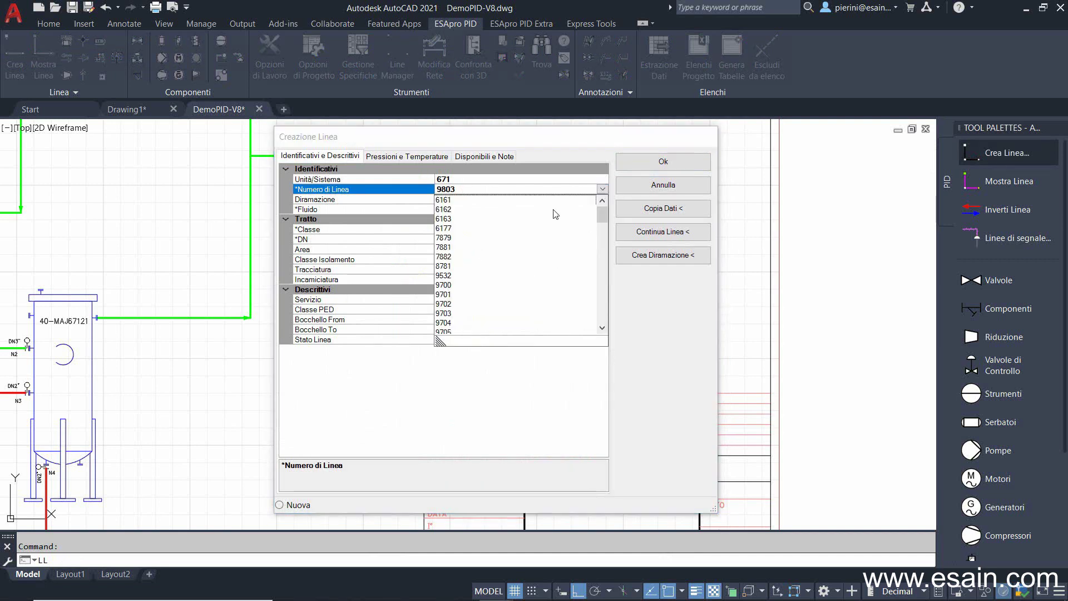
pyautogui.click(444, 314)
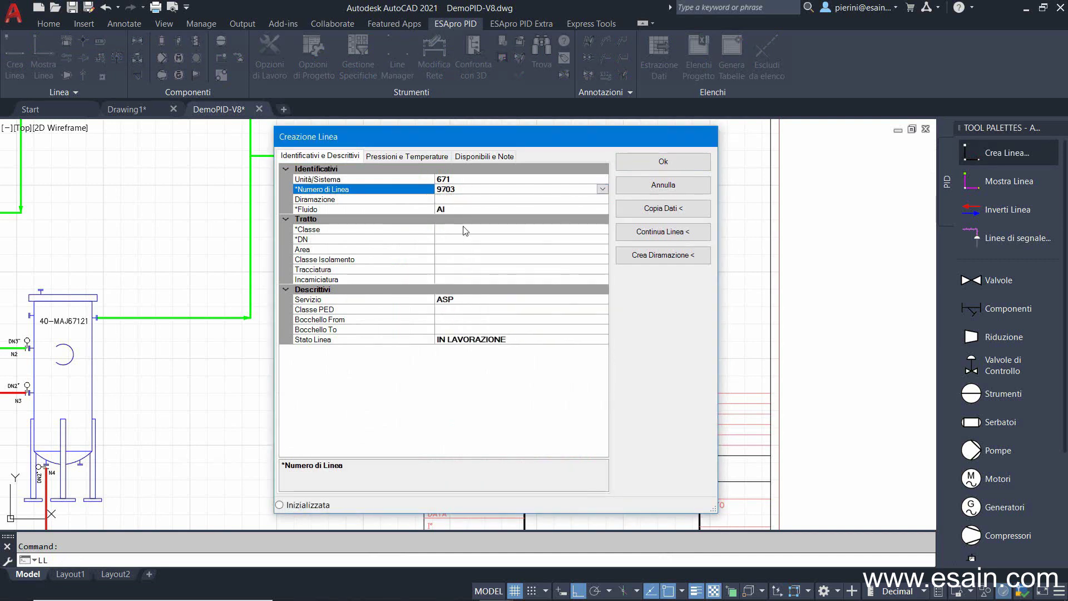
pyautogui.click(449, 230)
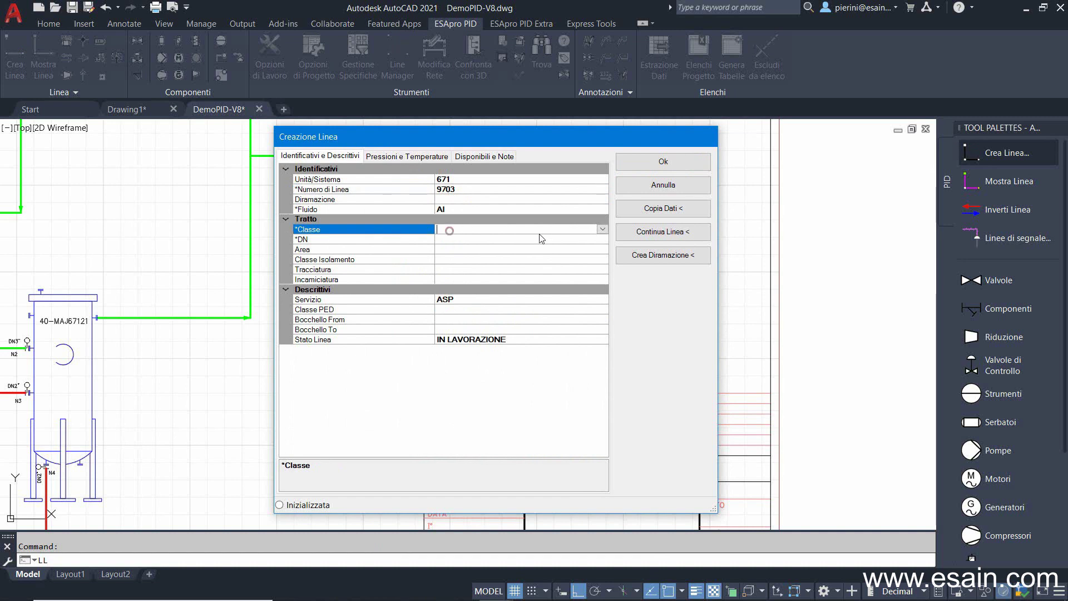
pyautogui.click(602, 229)
pyautogui.click(451, 268)
pyautogui.click(458, 239)
pyautogui.click(602, 239)
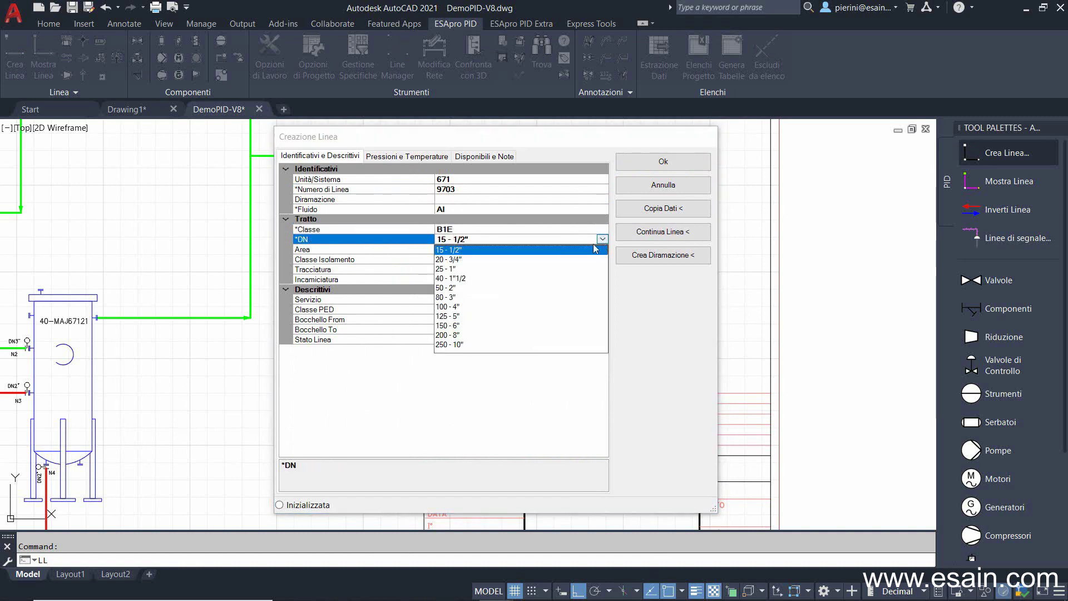
pyautogui.click(450, 271)
pyautogui.click(662, 161)
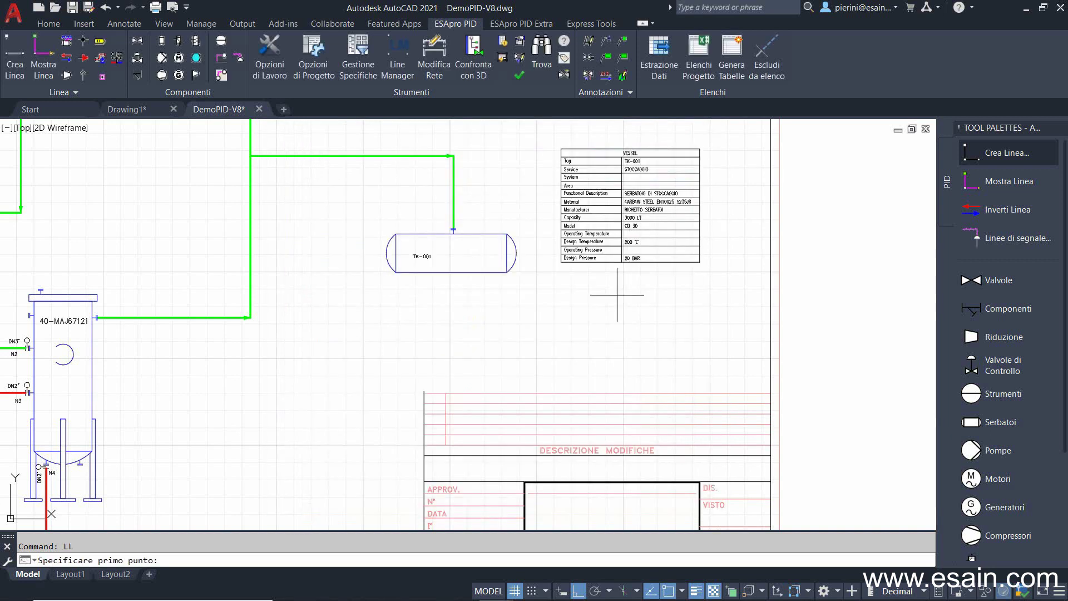
# - Draw line 671-9703 from right of the tank to TK-001's bottom nozzle
pyautogui.click(558, 354)
pyautogui.click(442, 355)
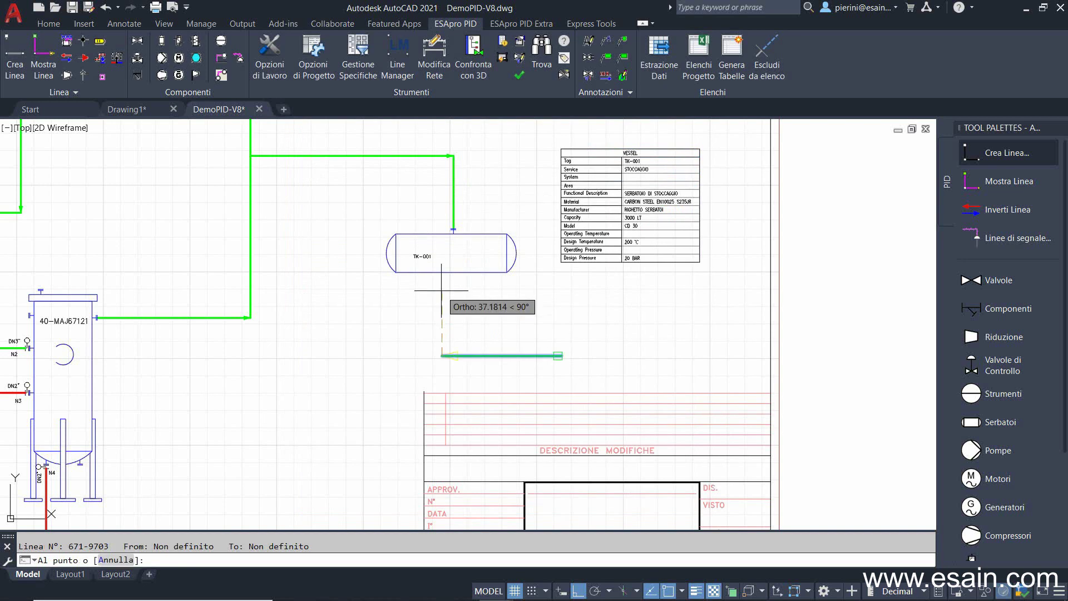
pyautogui.click(442, 276)
pyautogui.rightClick(503, 300)
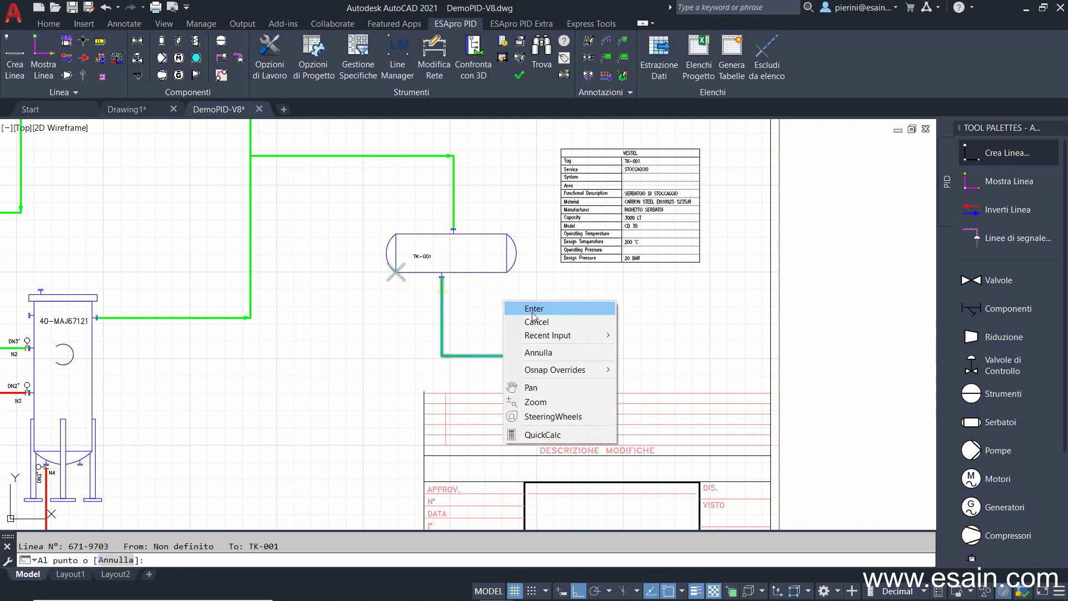
pyautogui.click(532, 309)
# - End line 671-9703's free end with an ACQUA external-system arrow
pyautogui.click(99, 46)
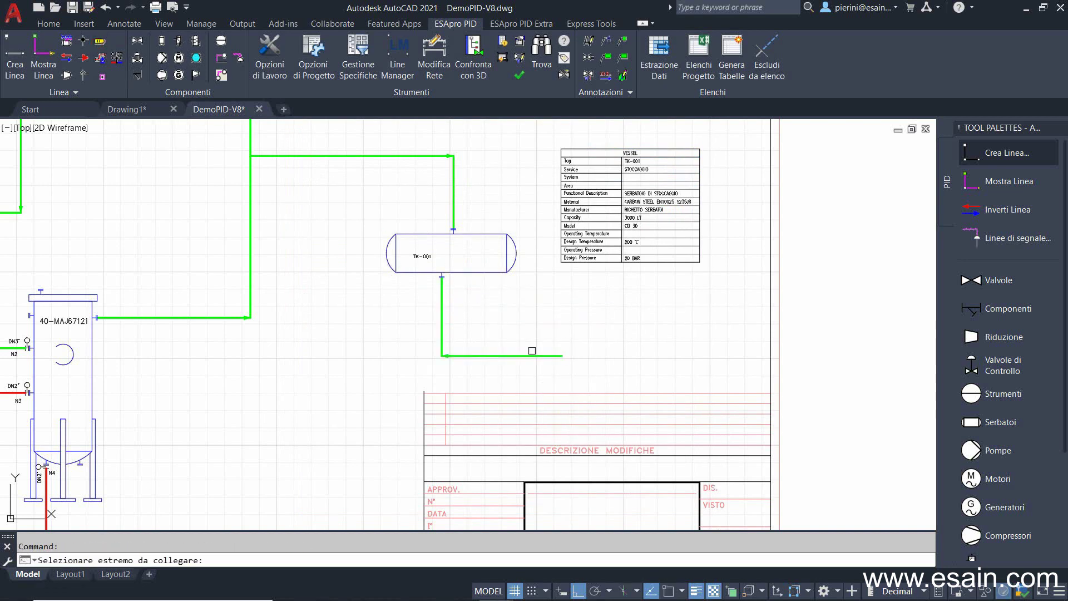
pyautogui.click(536, 356)
pyautogui.write('ACQUA')
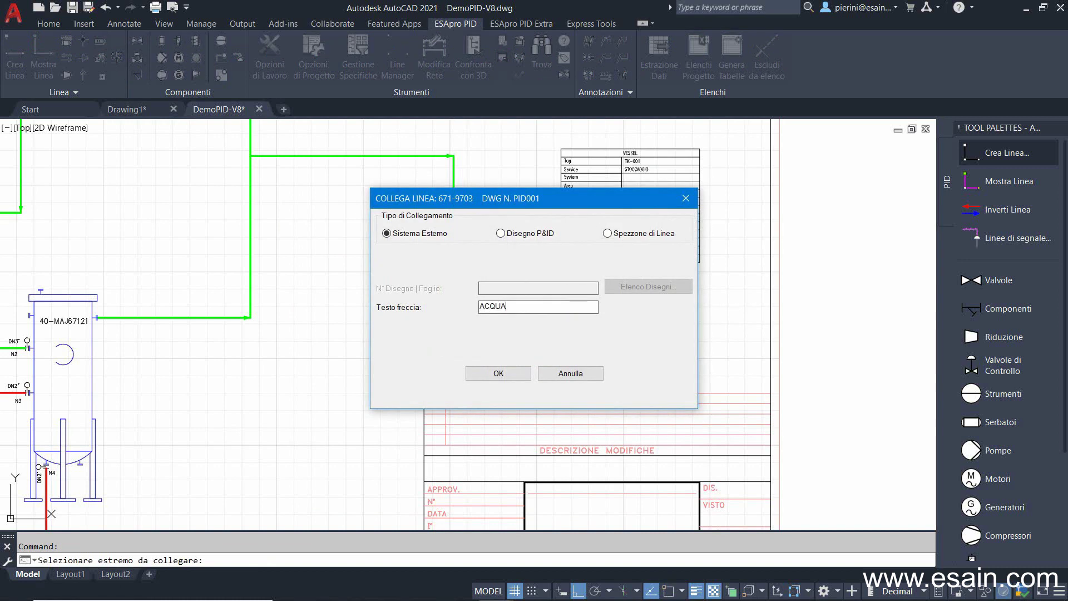
pyautogui.click(513, 380)
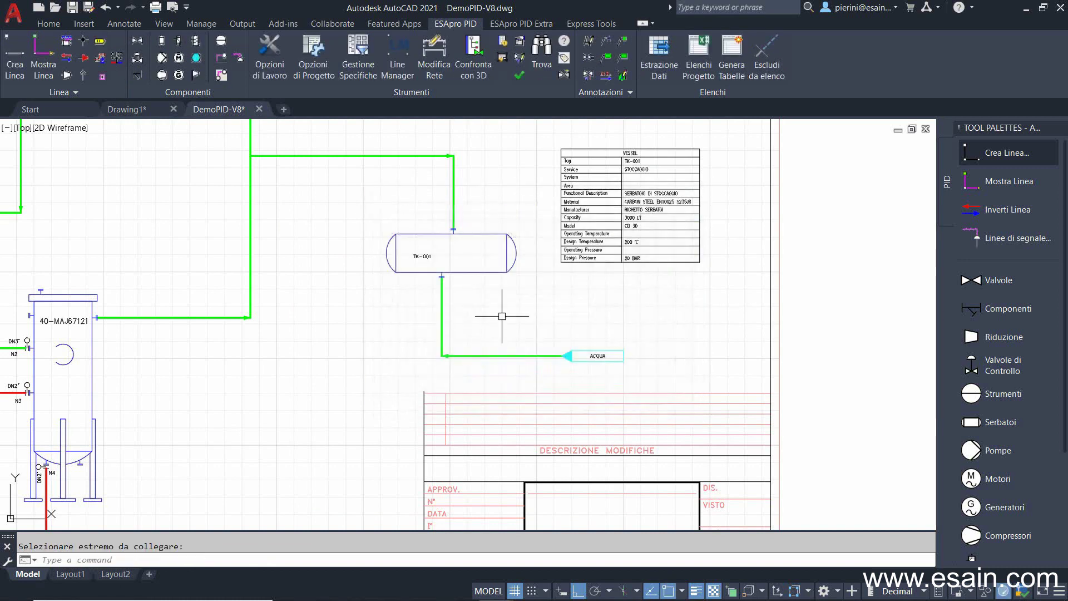
pyautogui.scroll(-1, 509, 362)
pyautogui.scroll(-1, 501, 361)
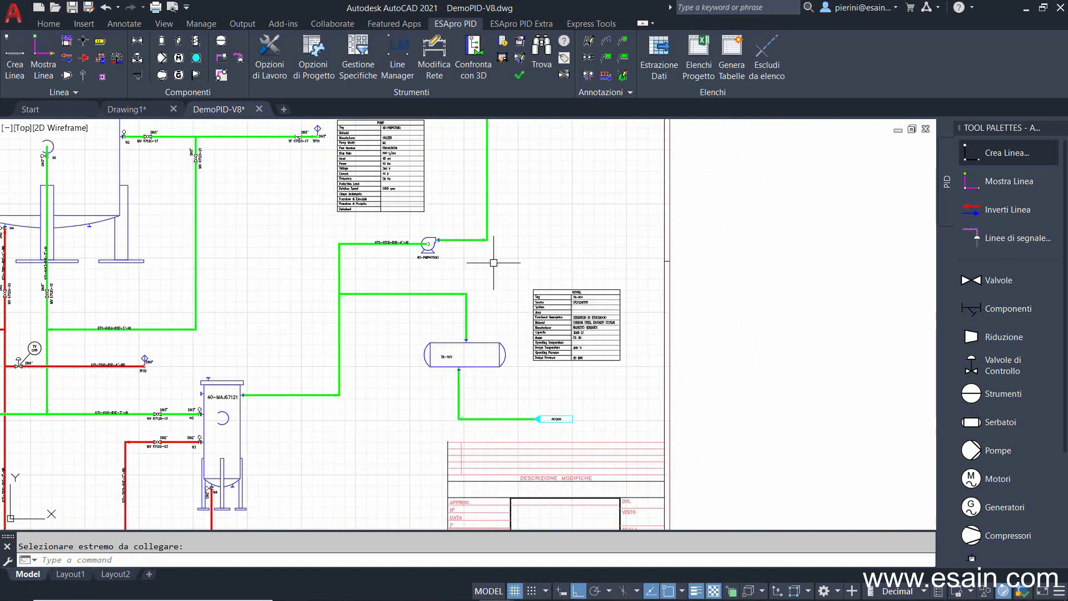
# - Use Modifica Rete to move the ACQUA arrow and raise its horizontal pipe segment slightly
pyautogui.click(434, 56)
pyautogui.scroll(2, 487, 208)
pyautogui.click(464, 281)
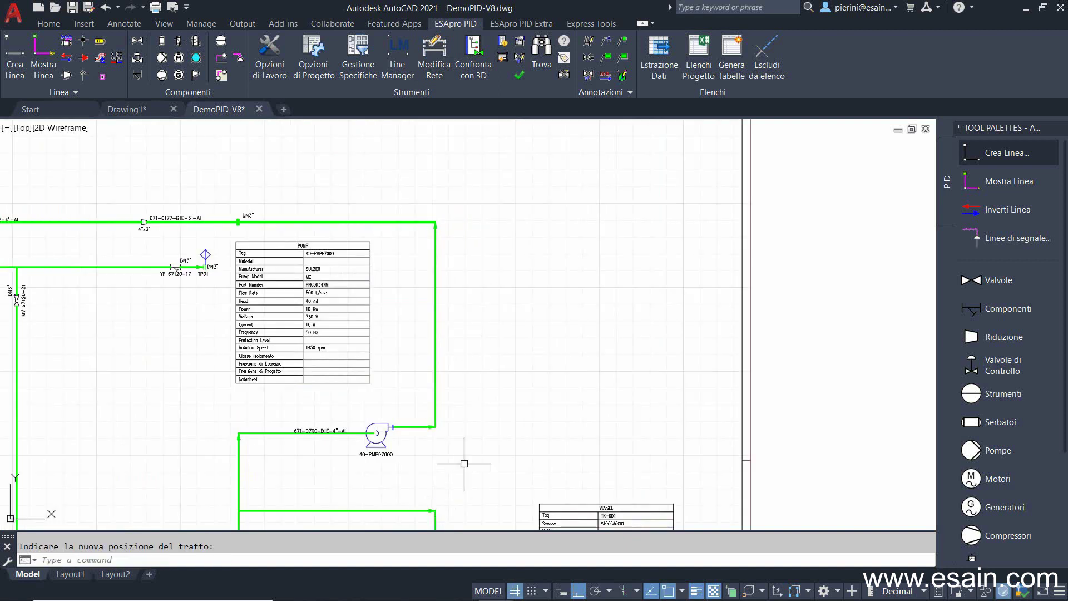
pyautogui.scroll(-5, 453, 476)
pyautogui.moveTo(472, 445); pyautogui.dragTo(463, 371, button='middle')
pyautogui.scroll(5, 496, 323)
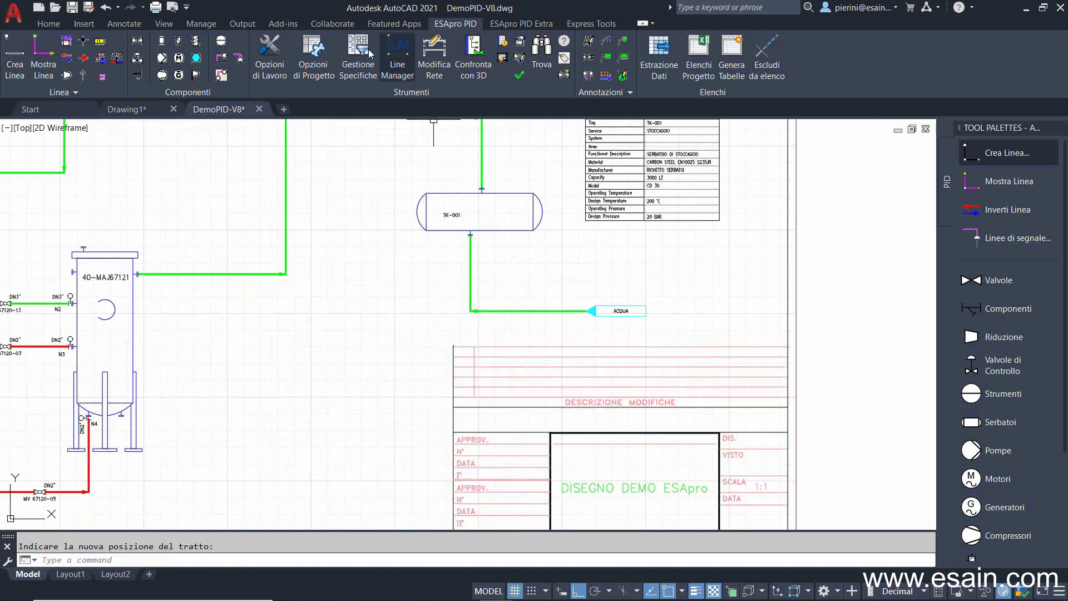
pyautogui.click(434, 50)
pyautogui.click(621, 311)
pyautogui.click(565, 328)
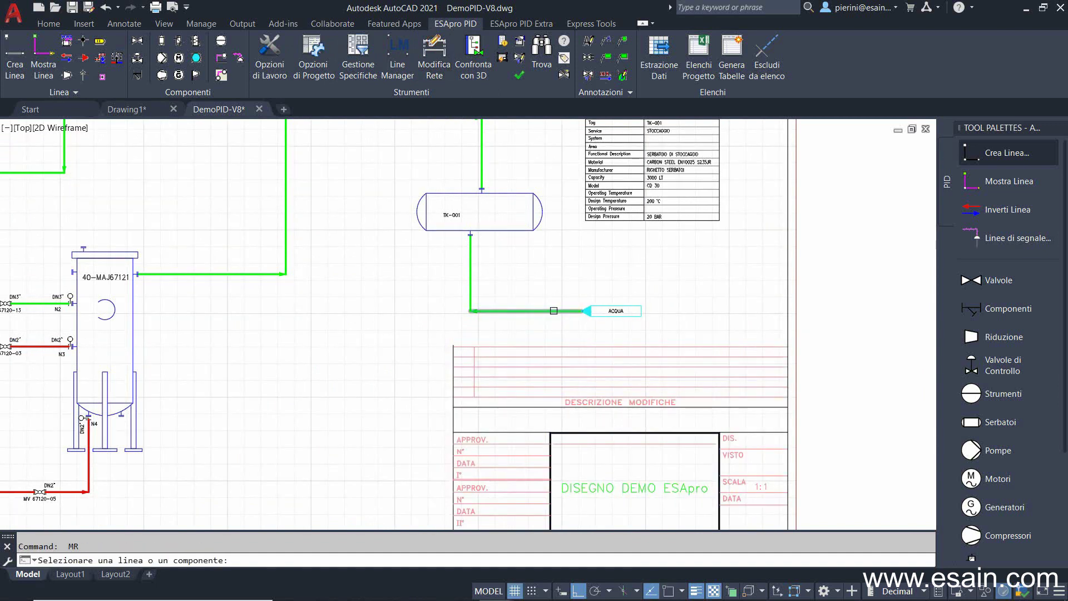
pyautogui.click(554, 310)
pyautogui.click(555, 294)
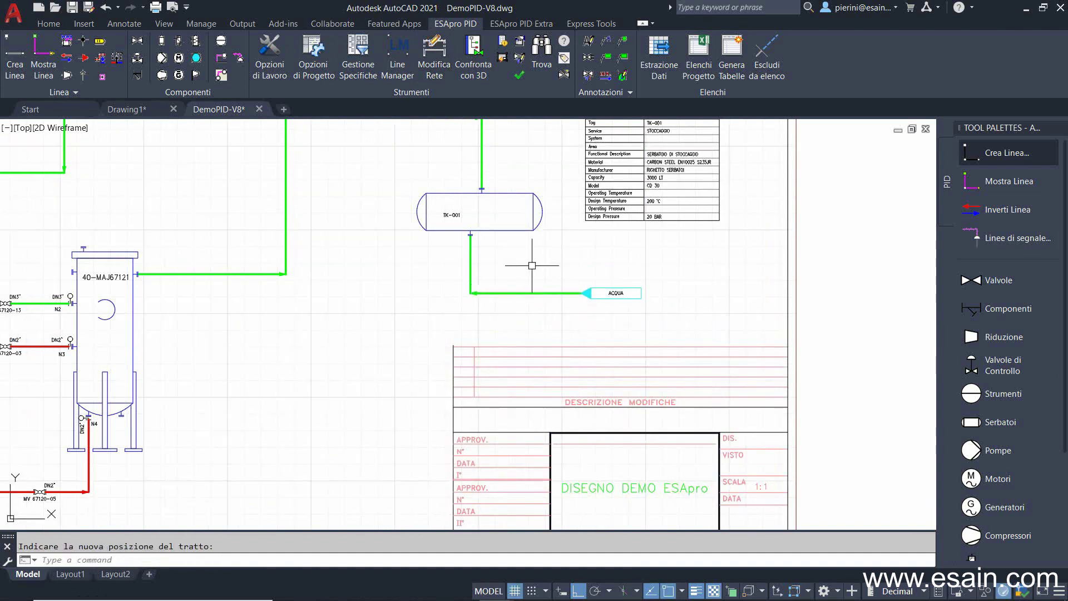
pyautogui.moveTo(505, 245); pyautogui.dragTo(608, 385, button='middle')
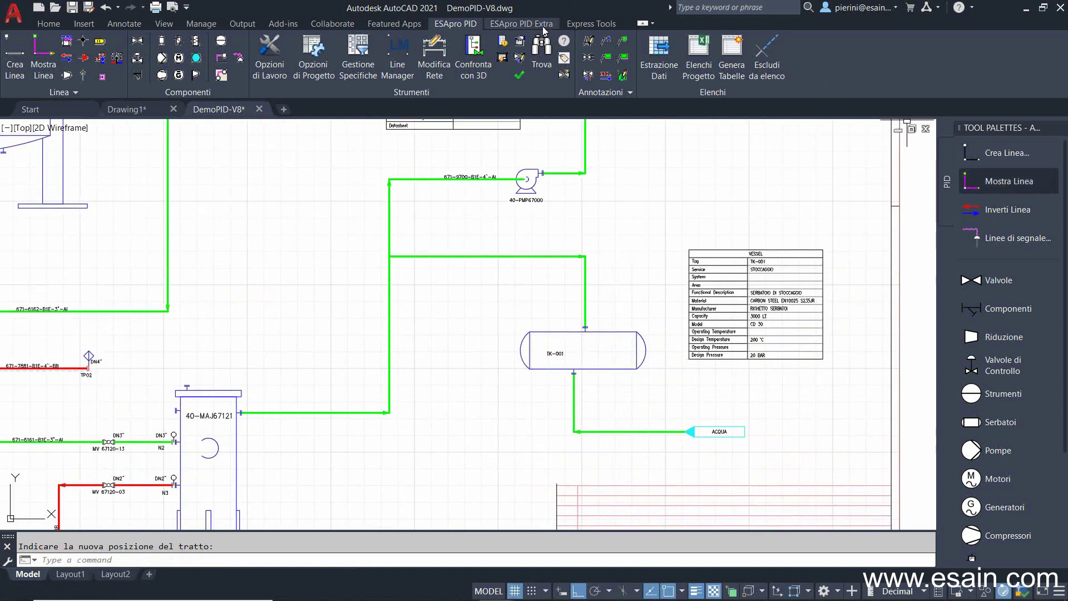
# - Tag the TK-001 feed line 671-9701-B1E-2"-AI and the lower ACQUA line 671-9703-B1E-1"-AI
pyautogui.click(606, 81)
pyautogui.click(528, 255)
pyautogui.click(525, 255)
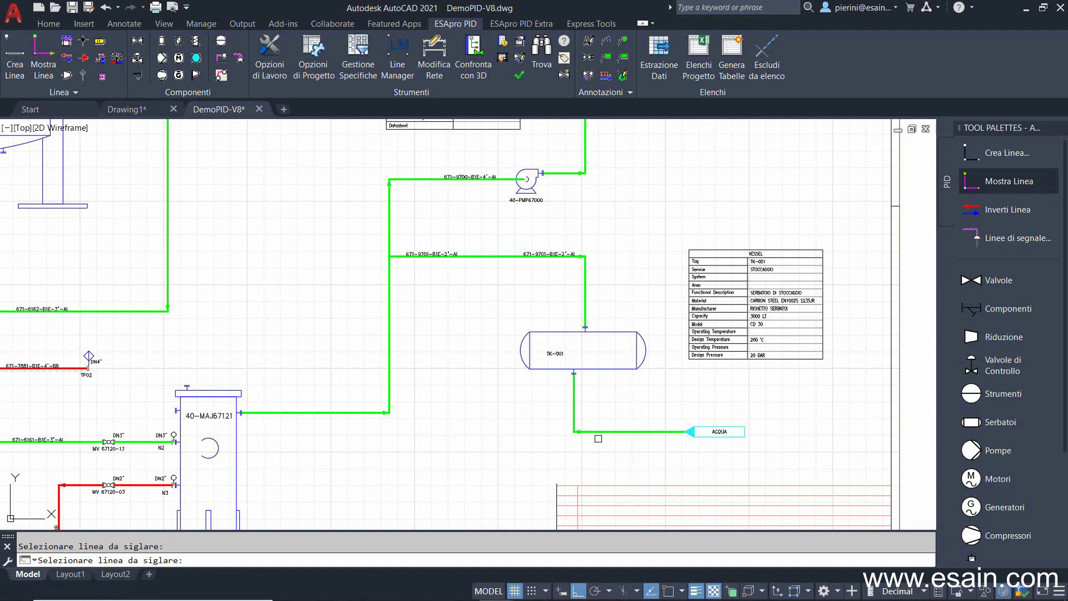
pyautogui.click(585, 429)
pyautogui.press('Return')
pyautogui.scroll(2, 505, 259)
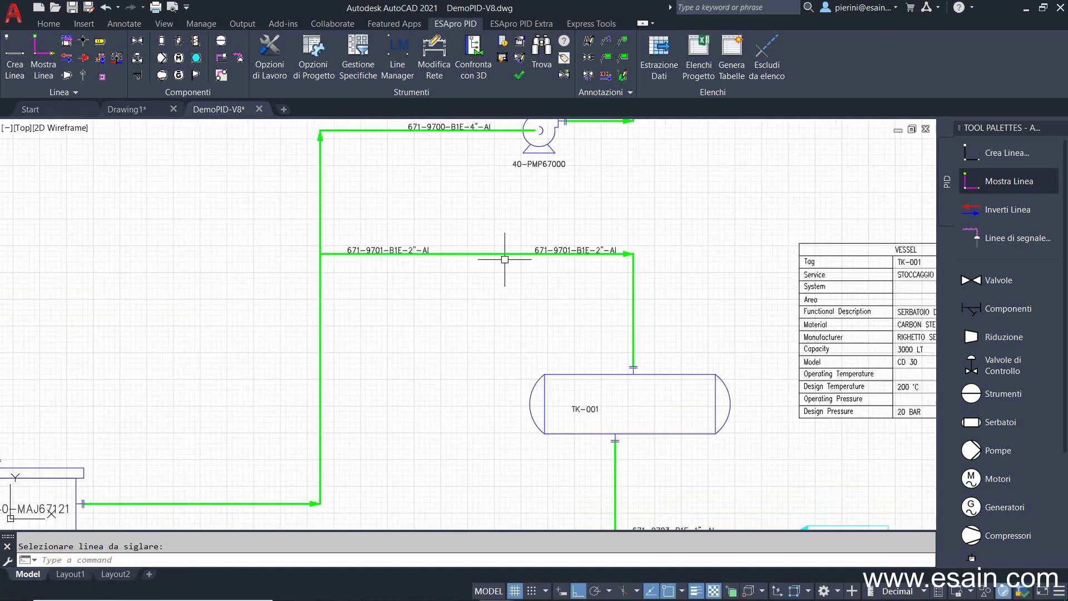
pyautogui.scroll(2, 592, 281)
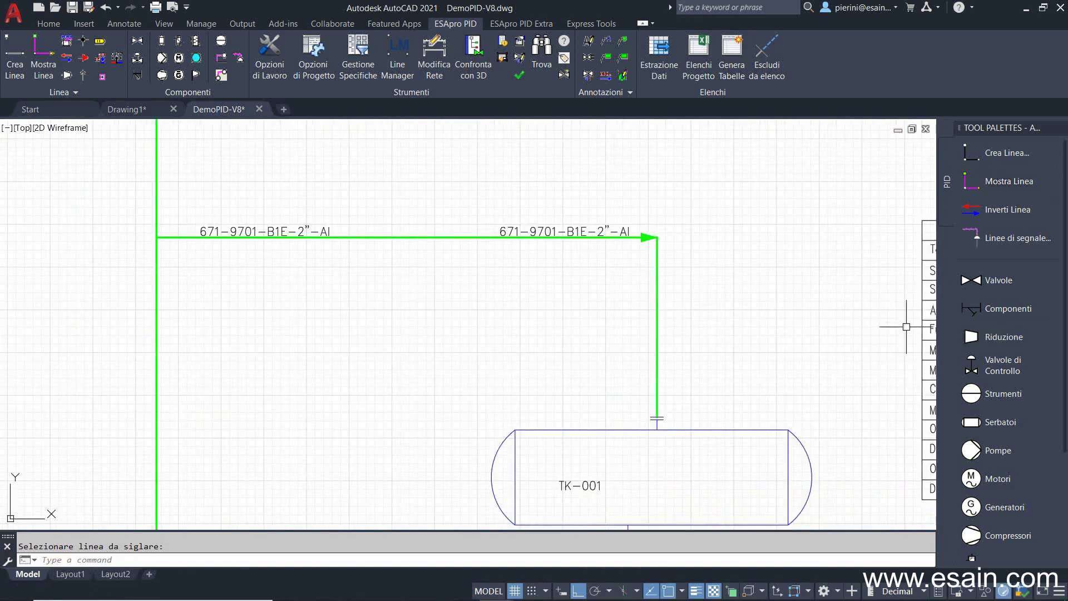
# - Insert a Riduzione reducer on line 671-9701 before TK-001
pyautogui.click(996, 336)
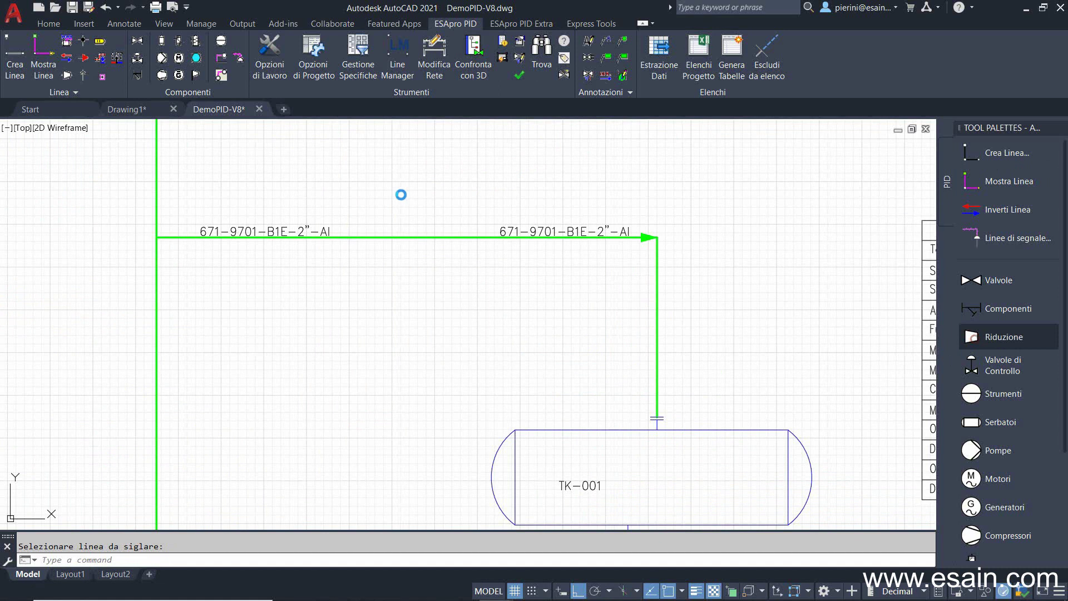
pyautogui.click(398, 239)
pyautogui.press('Return')
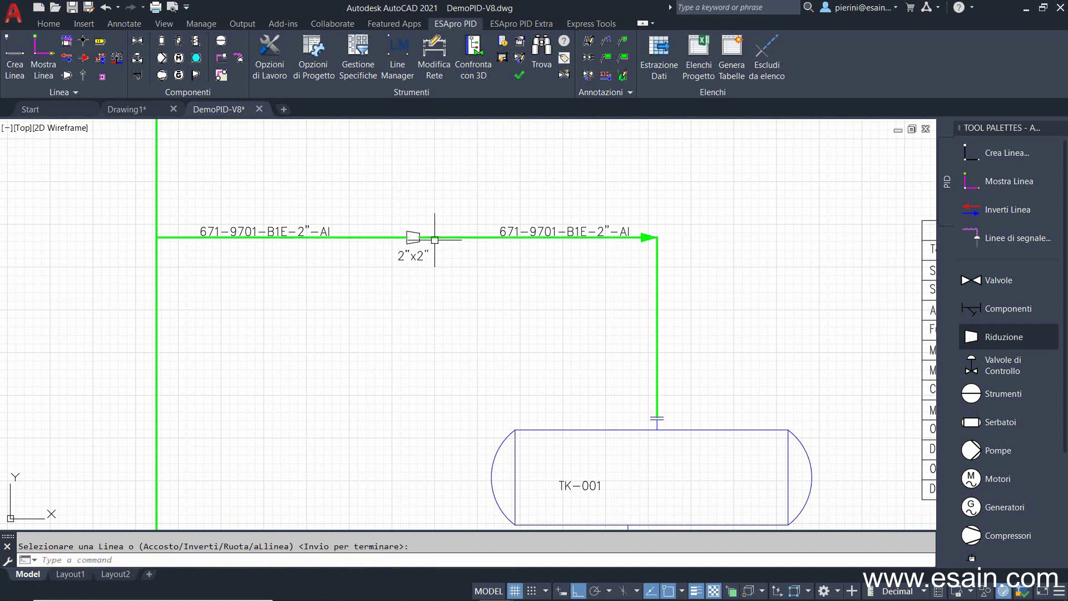
# - Set the downstream pipe's DN to 25 - 1" in Modifica Linea, making a 2"x1" reducer
pyautogui.doubleClick(434, 239)
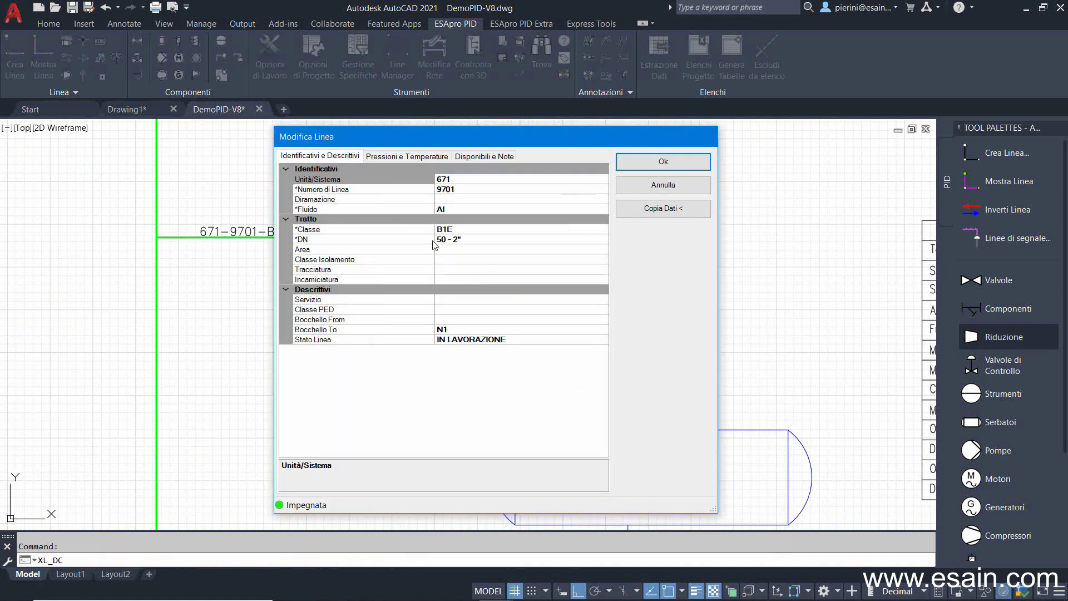
pyautogui.click(461, 240)
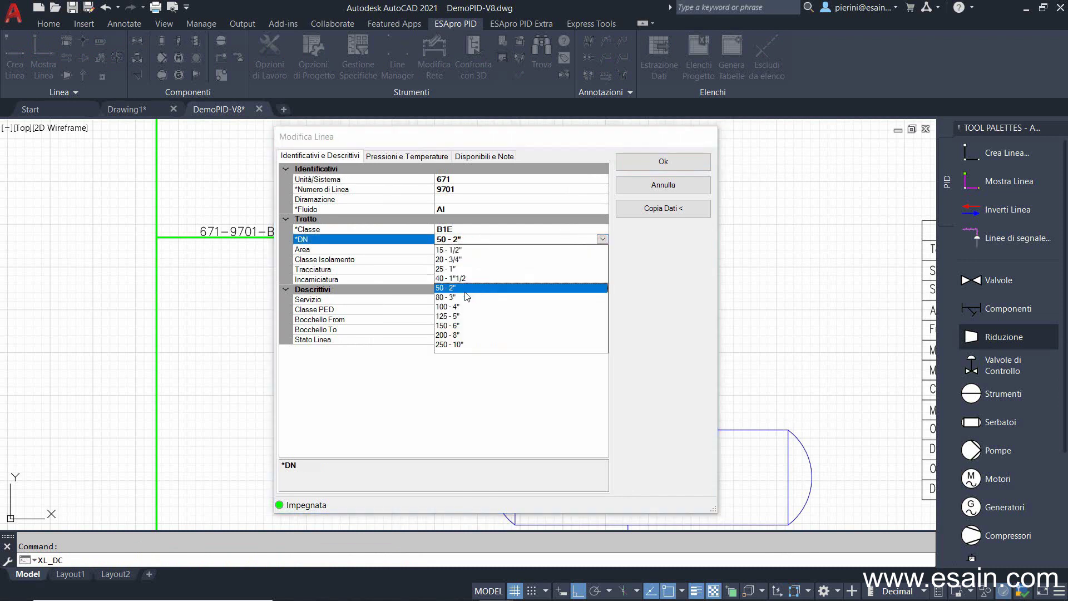
pyautogui.click(449, 268)
pyautogui.click(663, 161)
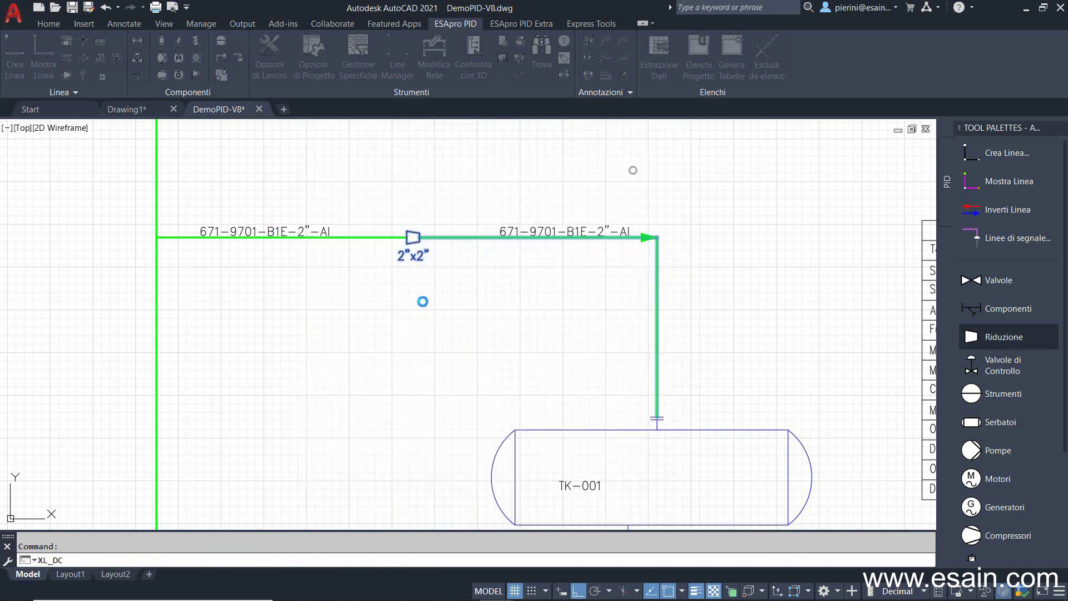
pyautogui.scroll(-1, 437, 311)
pyautogui.moveTo(407, 320); pyautogui.dragTo(437, 337, button='middle')
pyautogui.scroll(-2, 436, 336)
pyautogui.moveTo(453, 201)
pyautogui.mouseDown(button='middle')
pyautogui.moveTo(477, 282)
pyautogui.moveTo(450, 302)
pyautogui.mouseUp(button='middle')
pyautogui.scroll(-1, 477, 282)
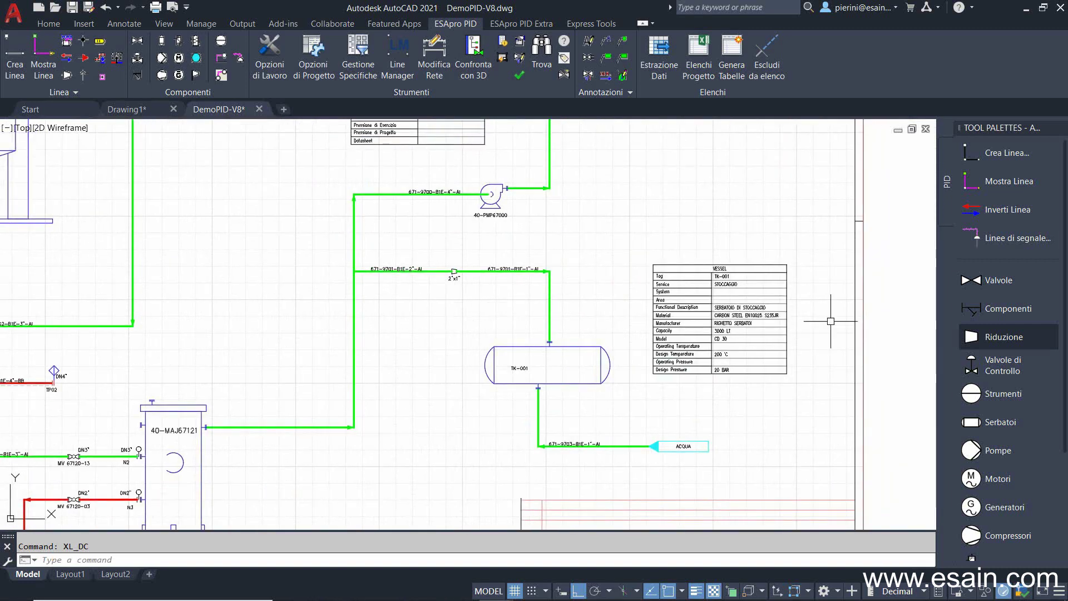
# - Start the Valvole tool, choose gate valve type 0010, and place it on the vessel outlet line
pyautogui.click(998, 280)
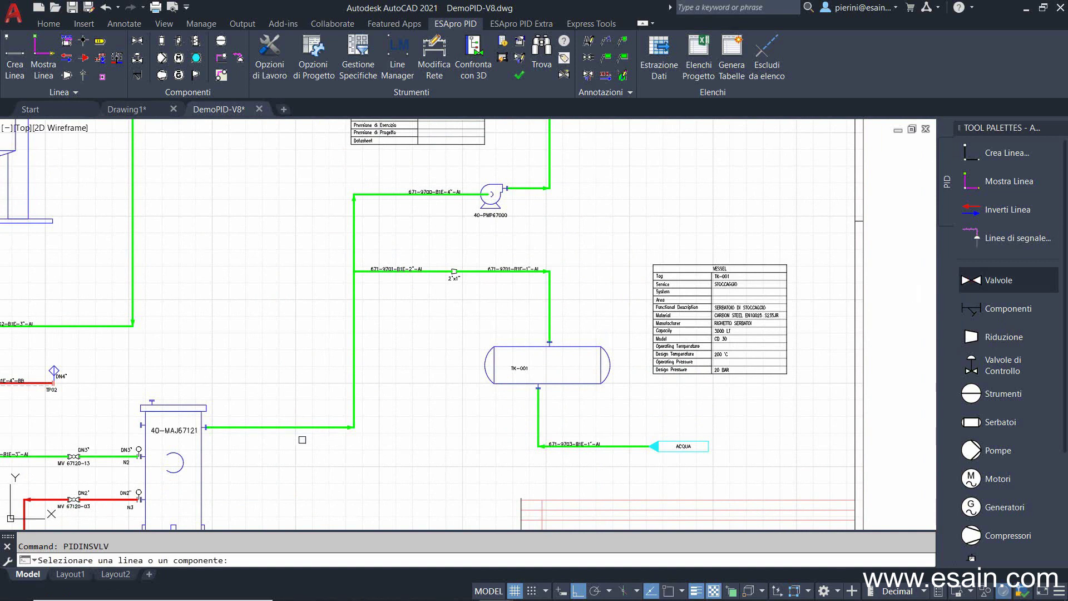
pyautogui.click(286, 426)
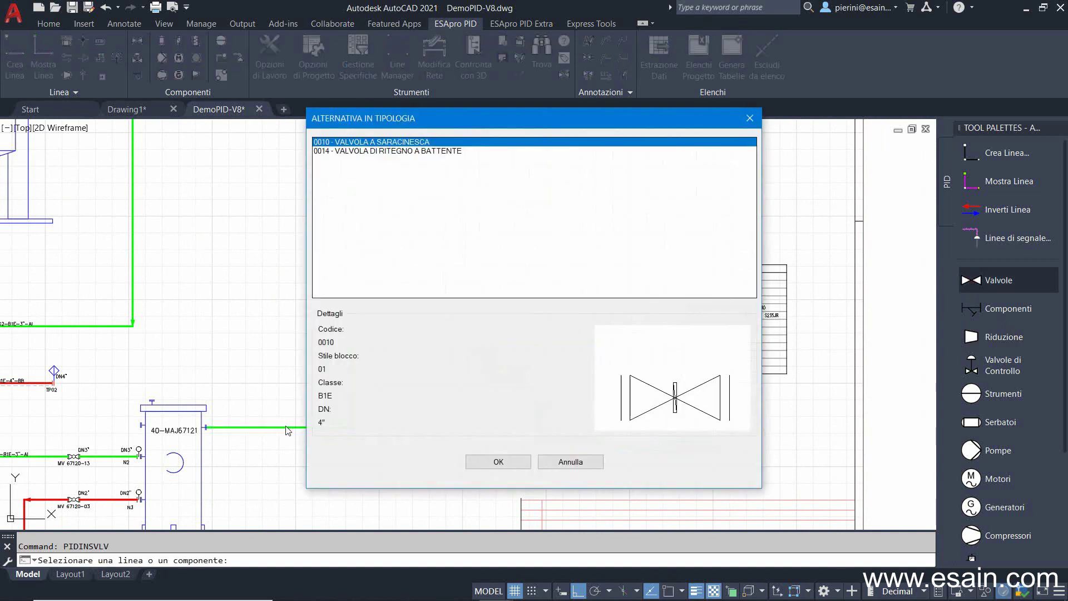
pyautogui.click(371, 150)
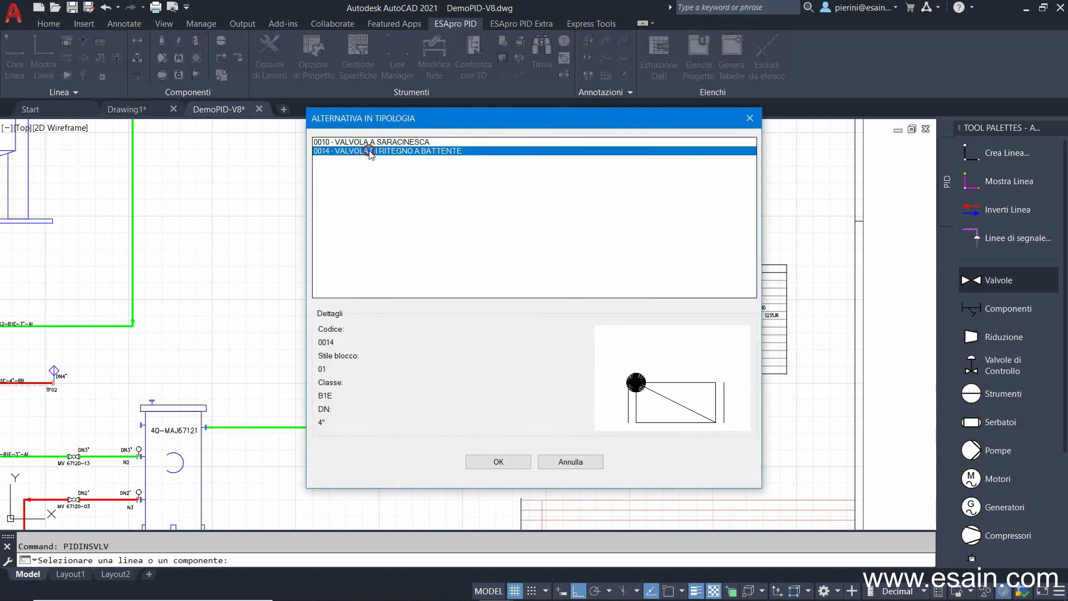
pyautogui.click(368, 142)
pyautogui.click(367, 143)
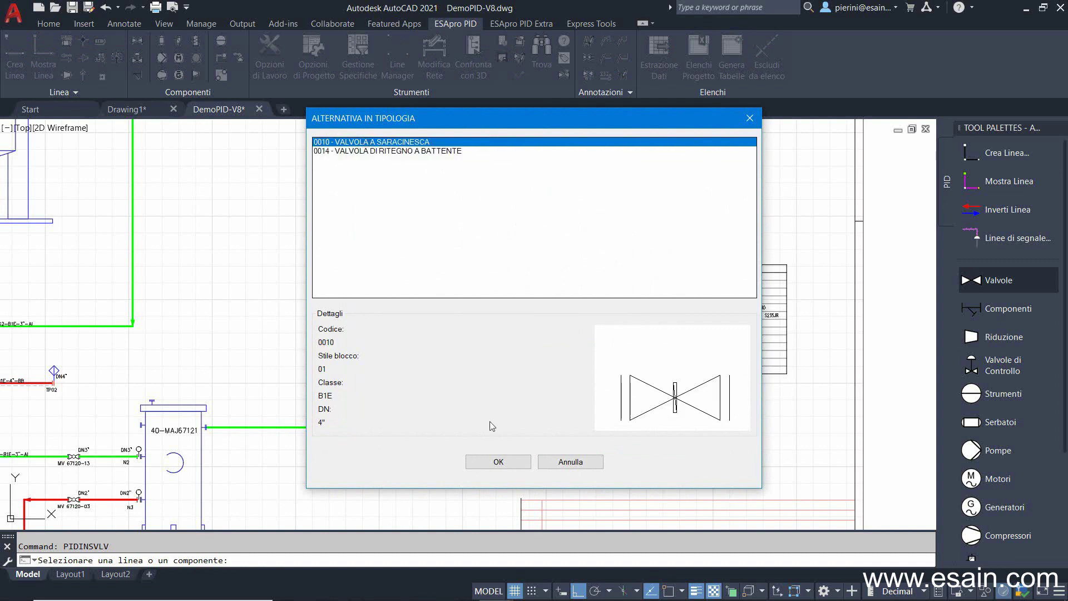
pyautogui.click(490, 461)
pyautogui.click(260, 428)
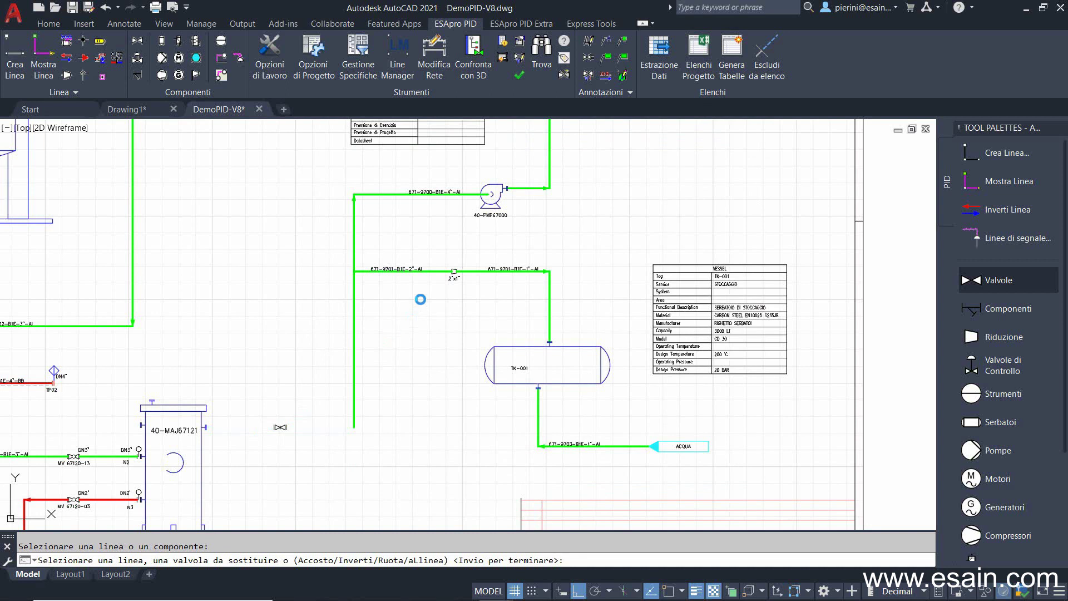
# - Place MV 67120- gate valves on the 2" line 671-9701 and the vertical 1" line into TK-001
pyautogui.scroll(4, 423, 285)
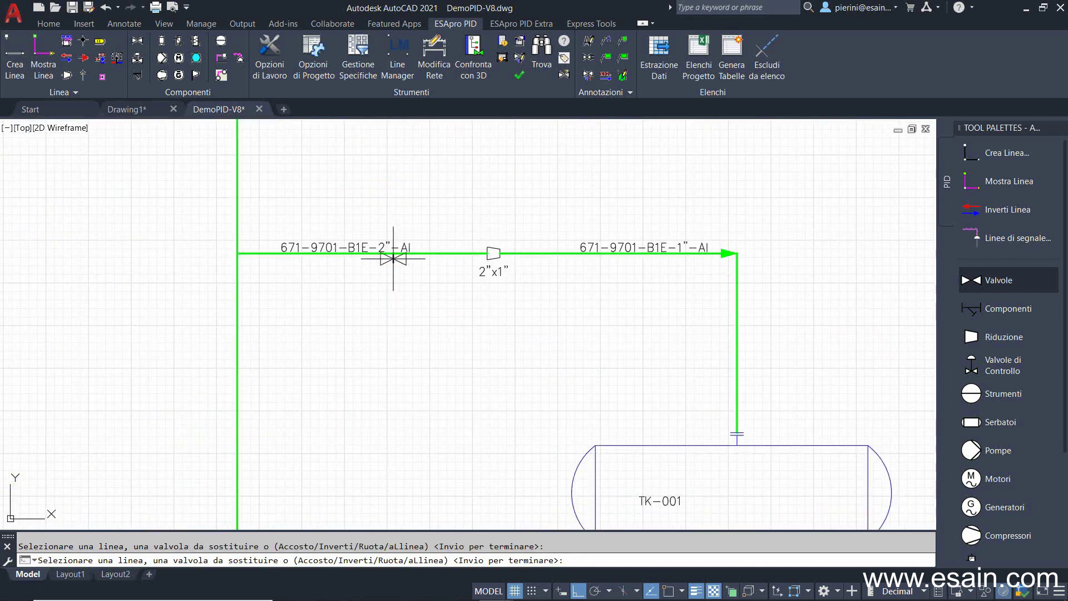
pyautogui.click(435, 253)
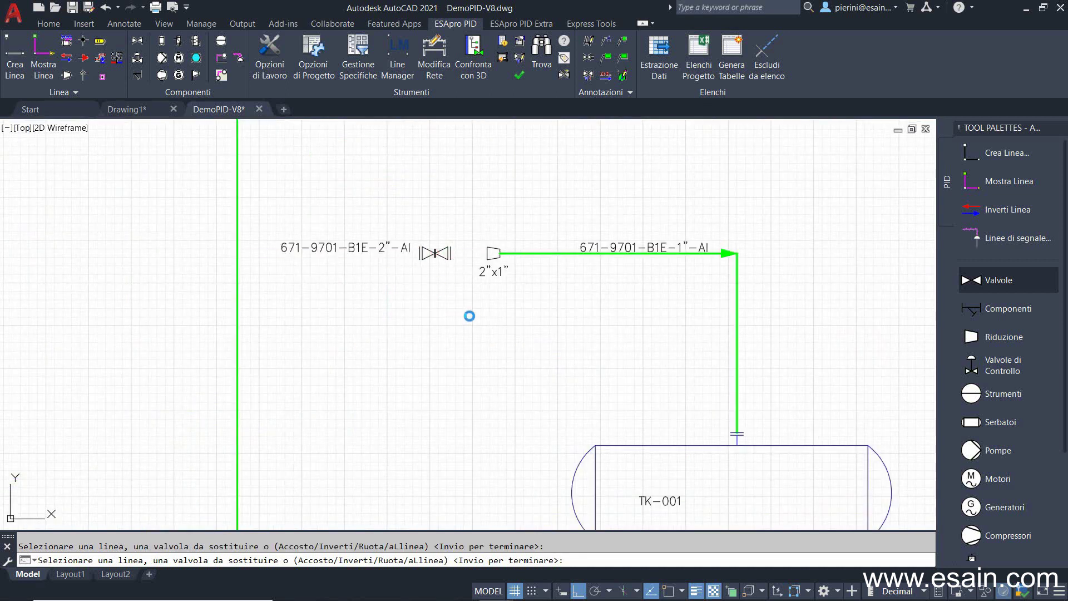
pyautogui.click(737, 342)
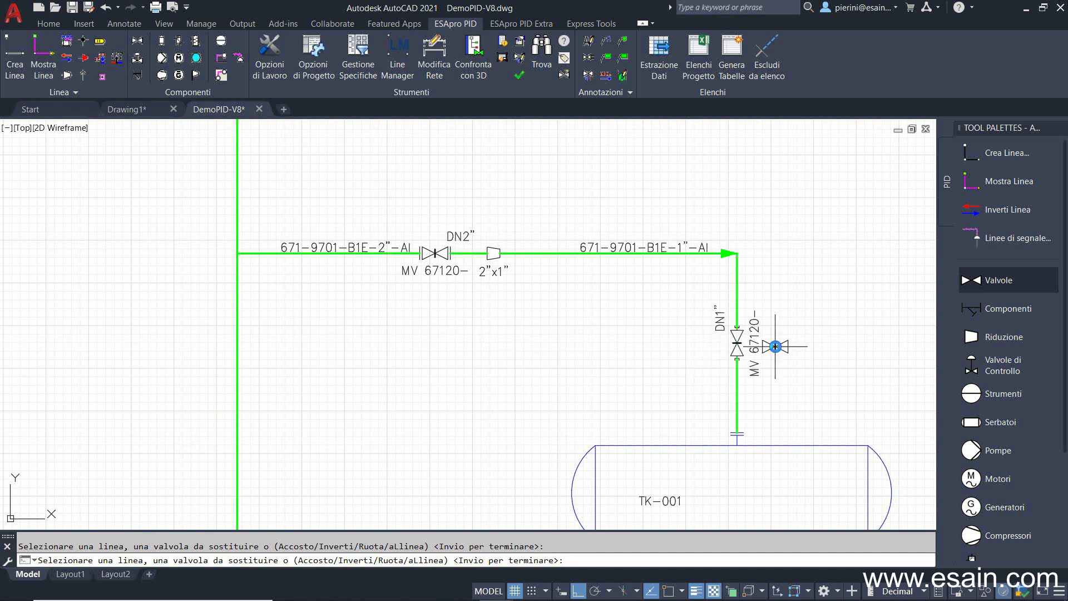
pyautogui.press('Return')
pyautogui.scroll(2, 518, 291)
pyautogui.click(386, 230)
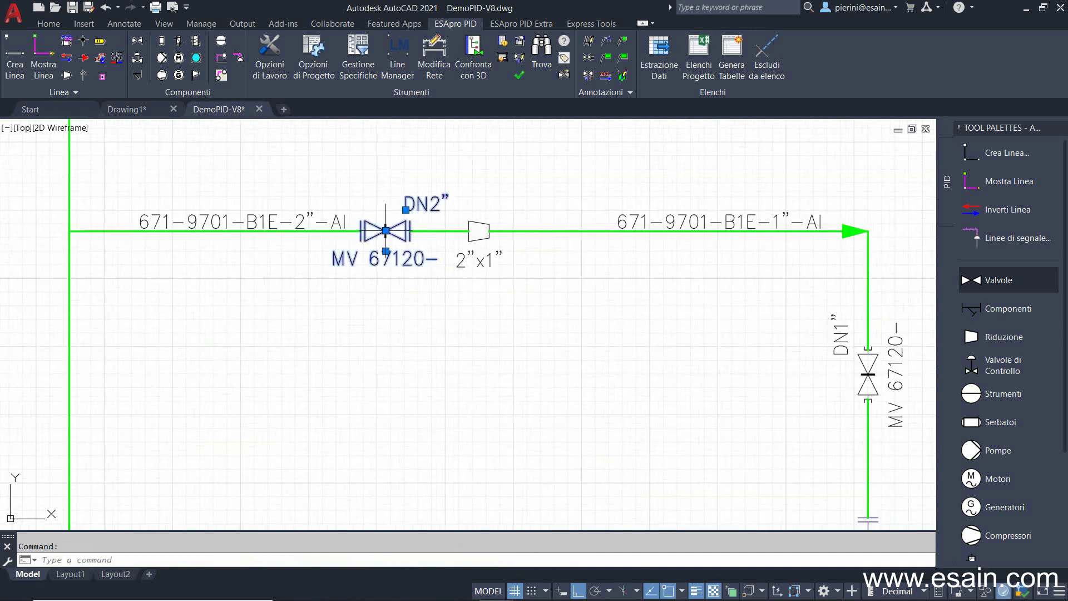
pyautogui.doubleClick(389, 261)
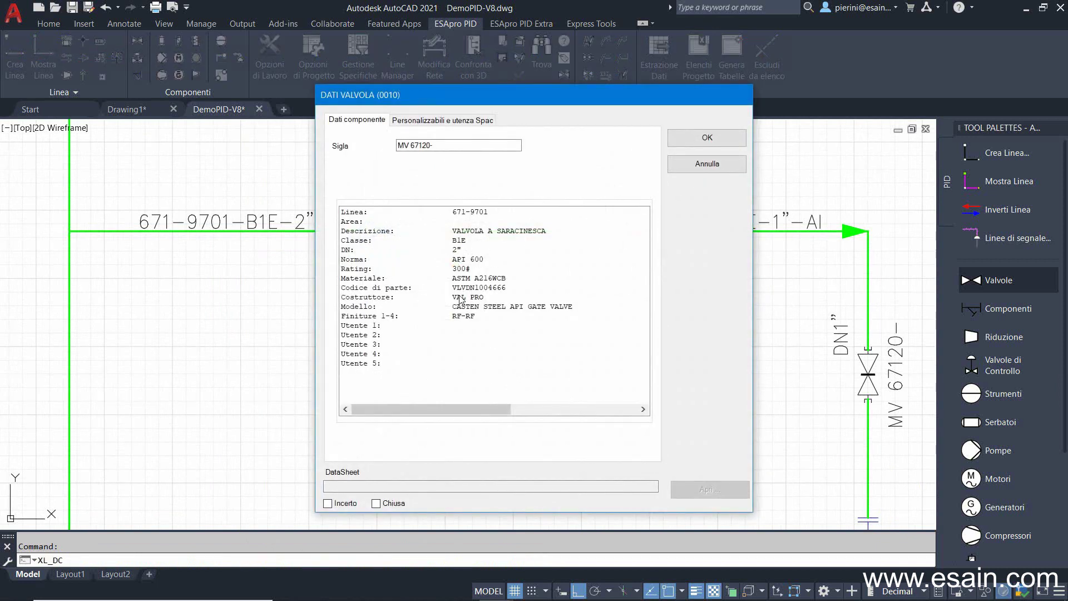
pyautogui.click(696, 138)
pyautogui.click(868, 369)
pyautogui.doubleClick(868, 369)
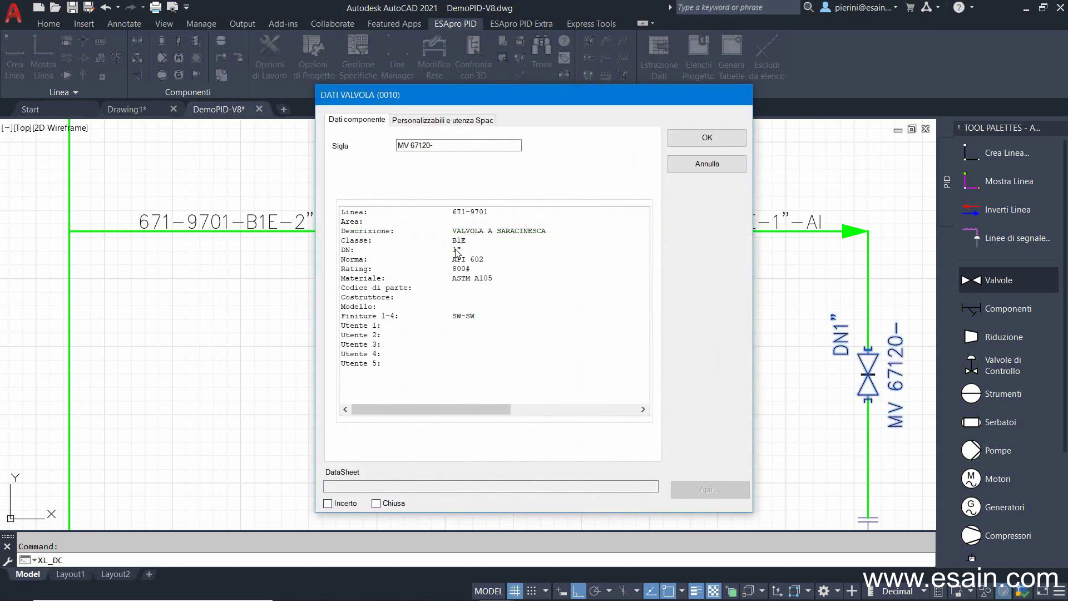
pyautogui.click(707, 138)
pyautogui.scroll(-3, 525, 341)
pyautogui.scroll(-2, 525, 341)
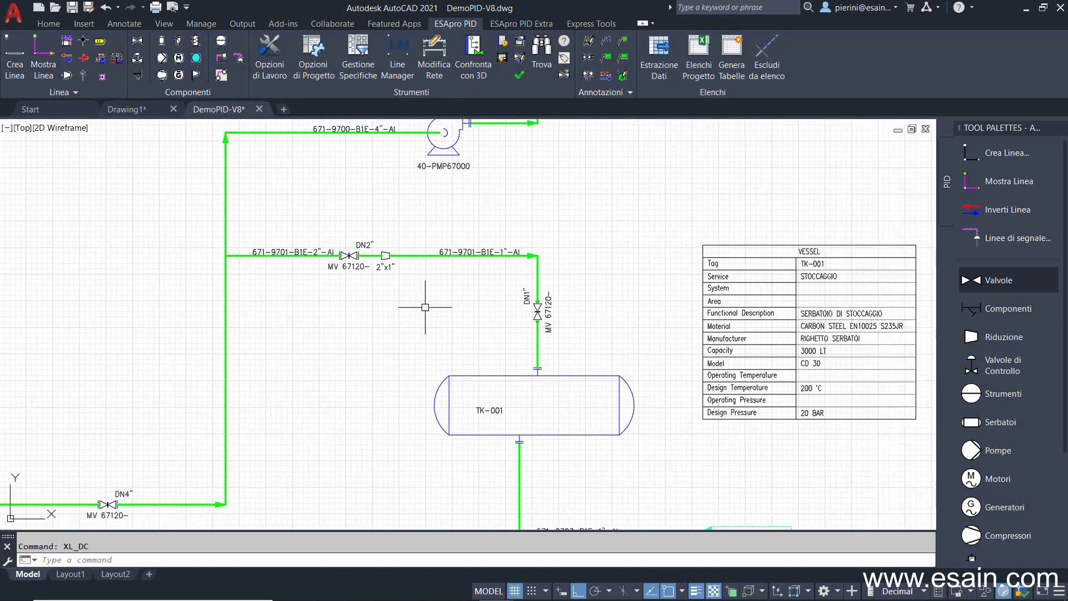
# - Place a 0009 - VALVOLA A SFERA ball valve (DN1", MV 67120-) on ACQUA line 671-9703
pyautogui.scroll(-3, 424, 298)
pyautogui.scroll(3, 527, 408)
pyautogui.moveTo(496, 400); pyautogui.dragTo(534, 401, button='middle')
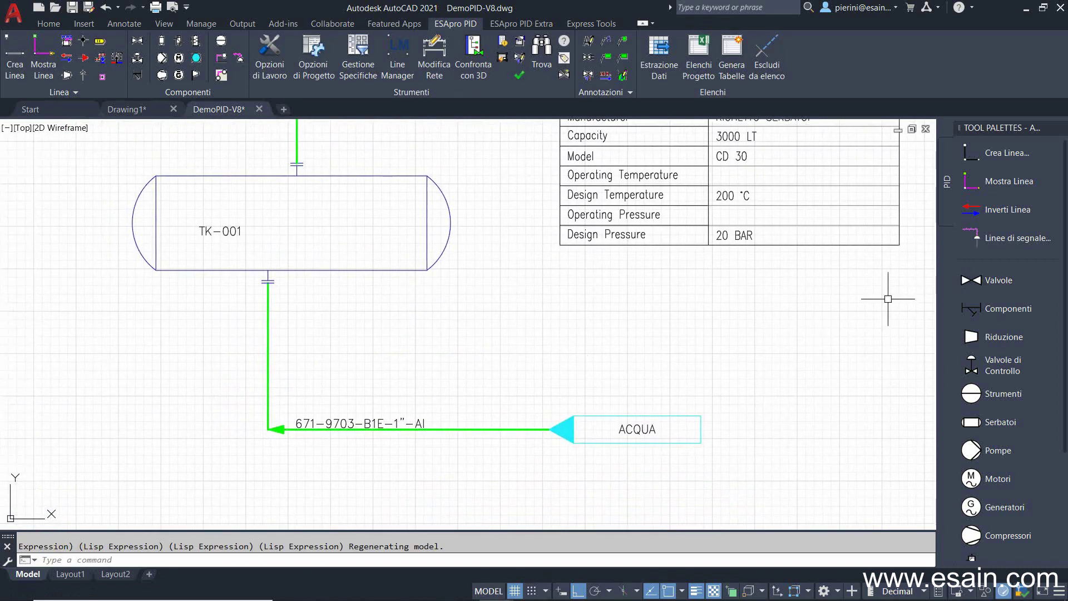
pyautogui.click(998, 280)
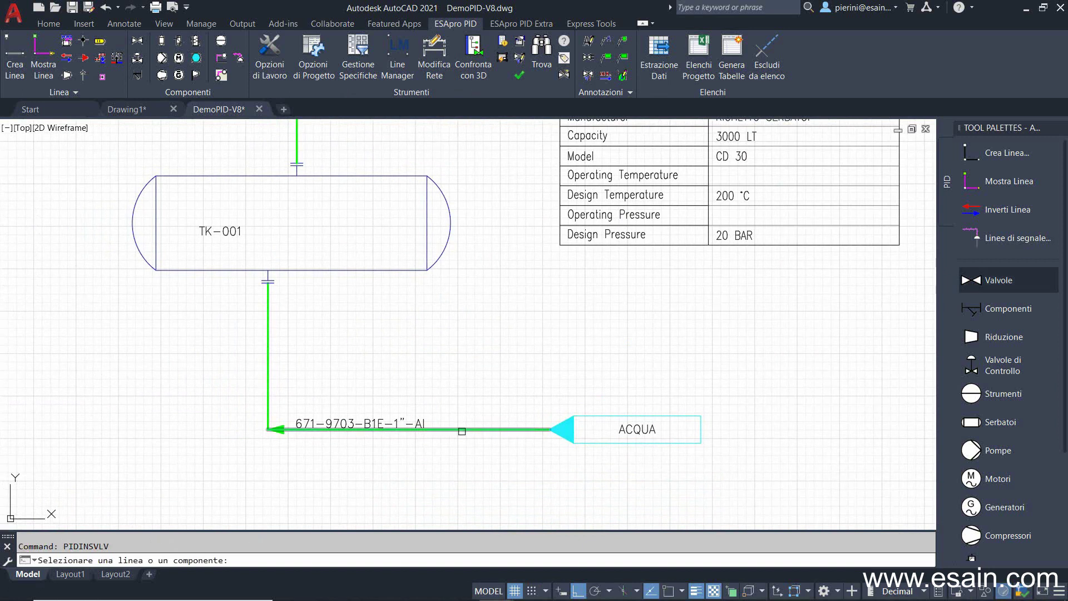
pyautogui.click(464, 428)
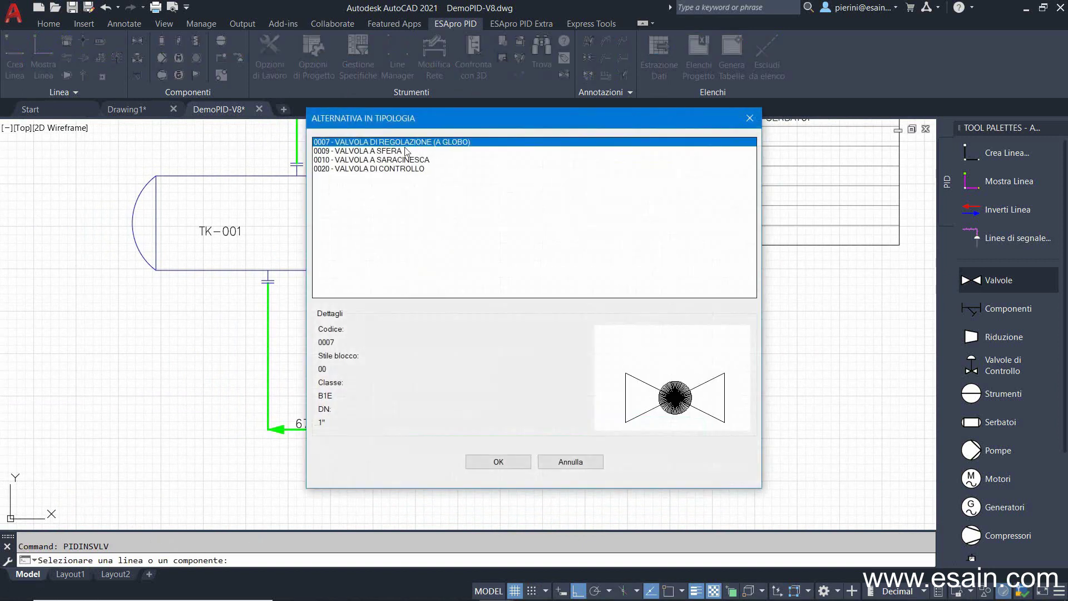
pyautogui.click(406, 150)
pyautogui.click(517, 467)
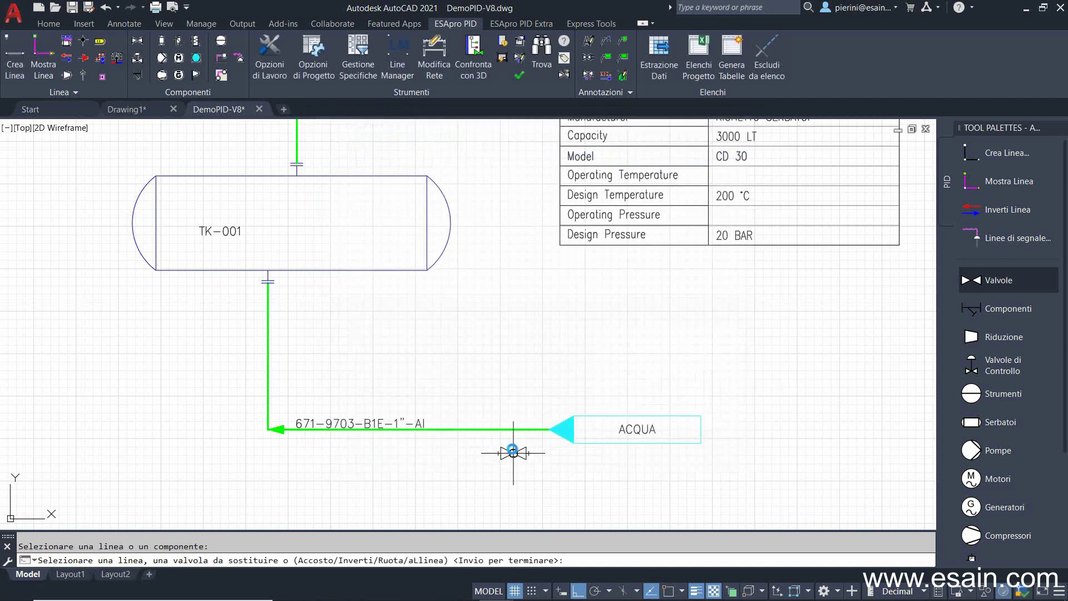
pyautogui.click(492, 429)
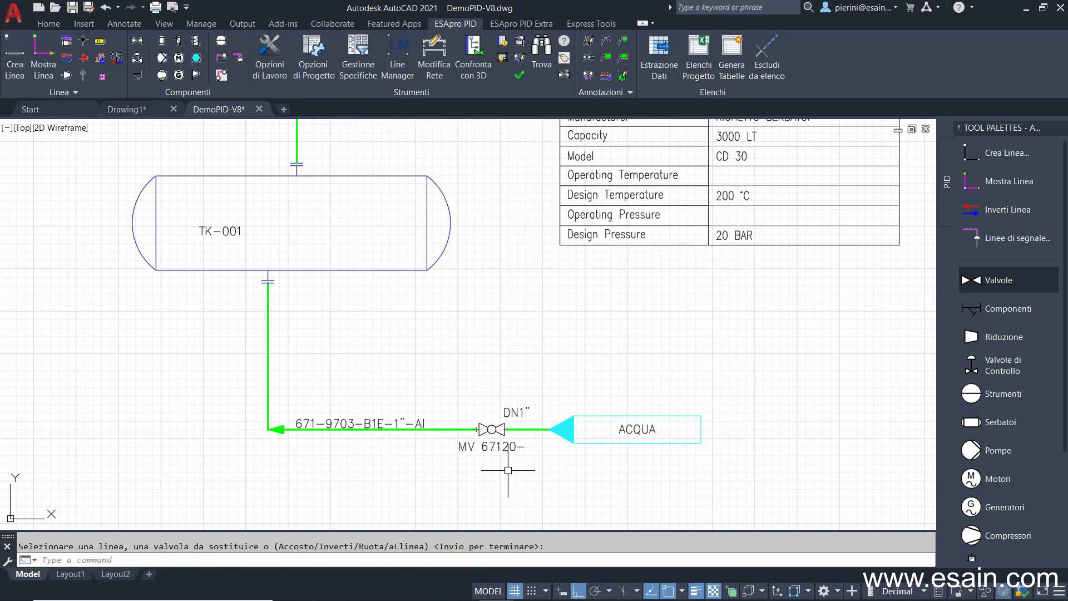
pyautogui.scroll(3, 508, 470)
pyautogui.scroll(1, 508, 470)
pyautogui.moveTo(508, 470); pyautogui.dragTo(616, 472, button='middle')
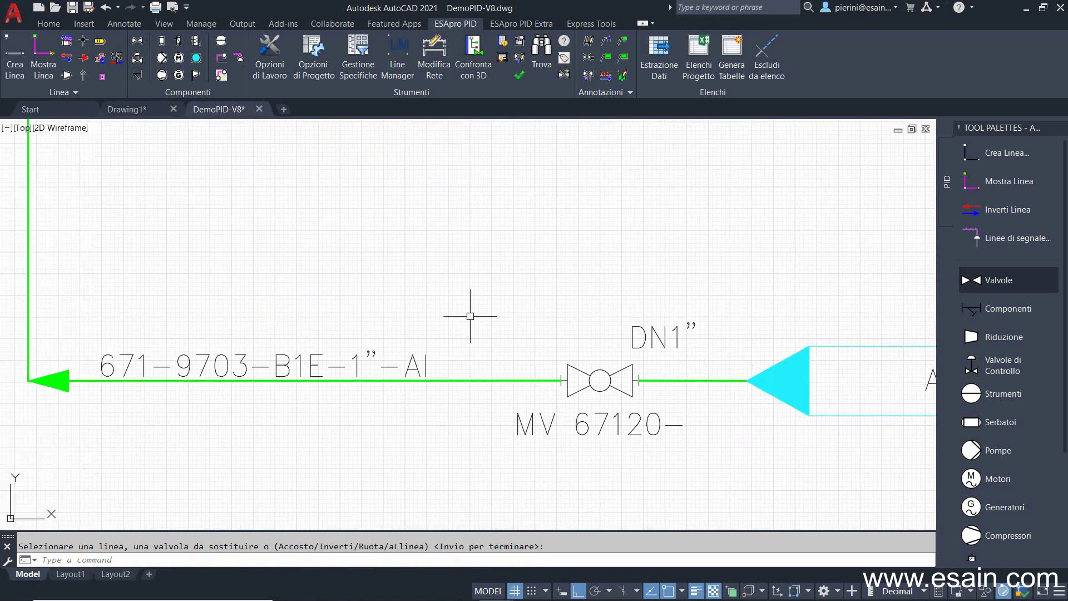
pyautogui.click(979, 336)
pyautogui.write('I')
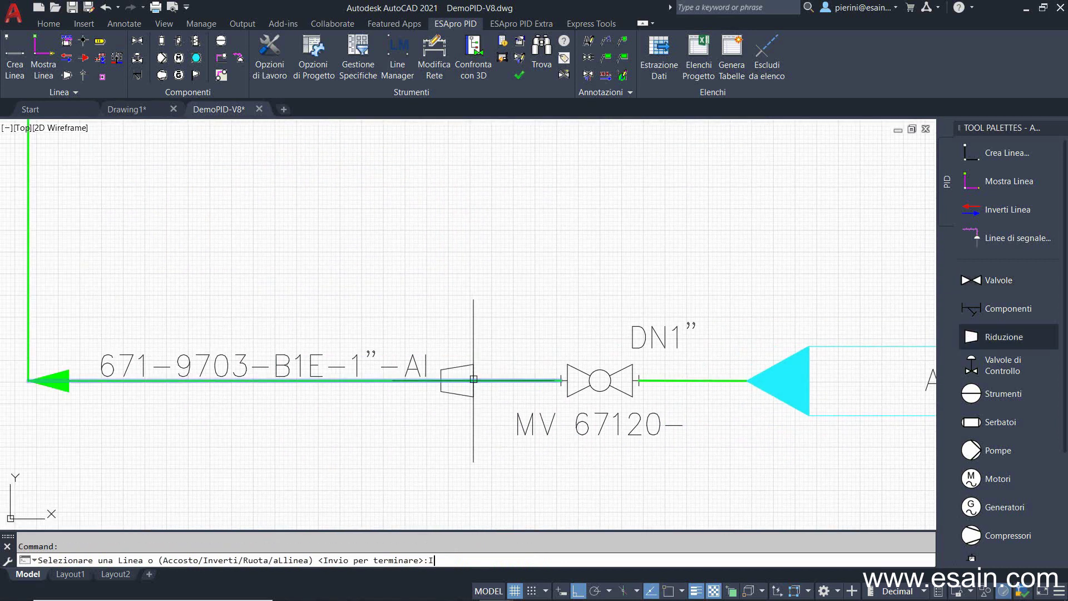
# - Place a 1"x1" reducer on line 671-9703 ahead of the ball valve
pyautogui.click(473, 379)
pyautogui.press('Return')
pyautogui.scroll(-5, 515, 384)
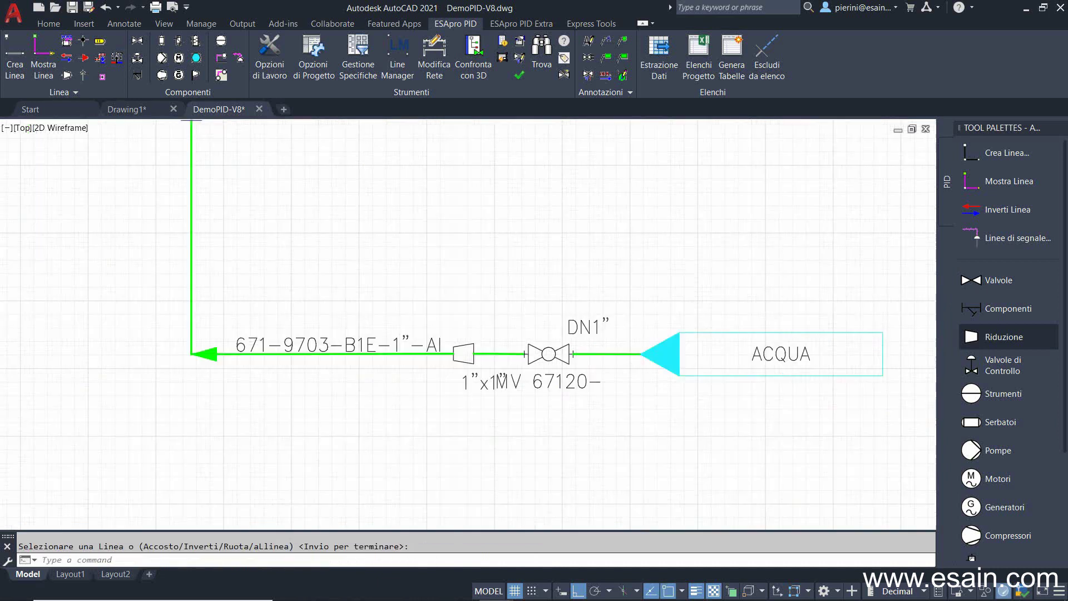
# - Use Modifica Rete to shift the ACQUA line end and ball valve further right
pyautogui.click(434, 55)
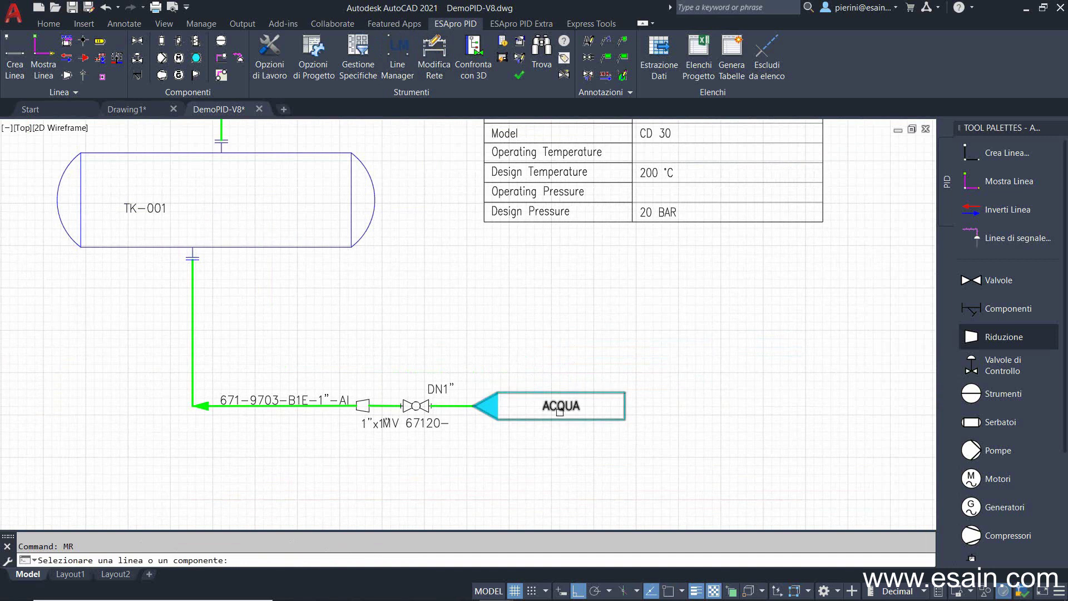
pyautogui.click(551, 395)
pyautogui.click(553, 415)
pyautogui.click(418, 430)
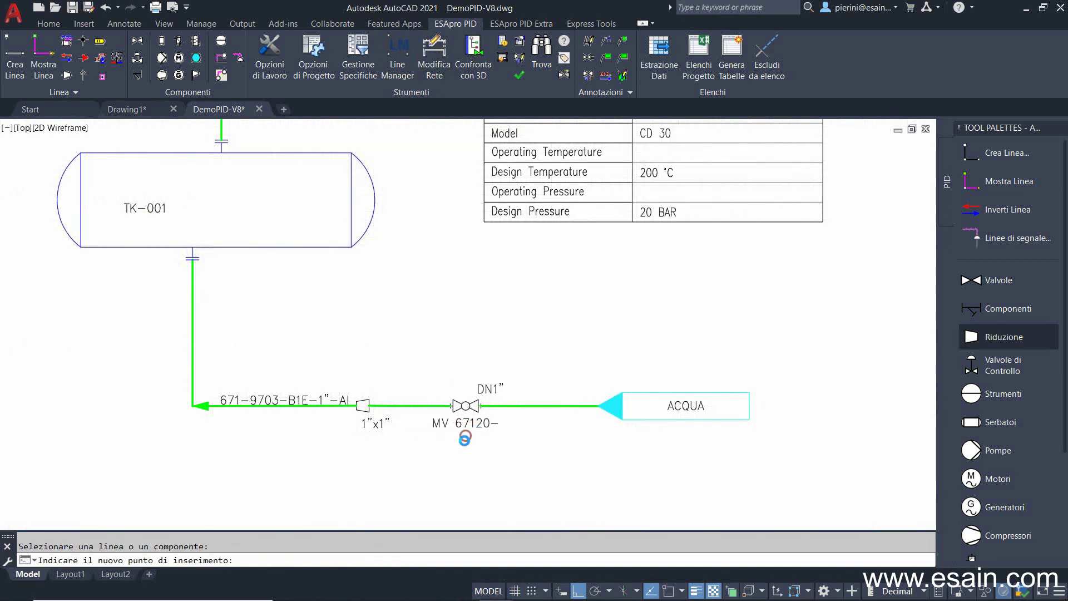
# - Change the ACQUA inlet line's DN to 50 - 2"
pyautogui.click(413, 416)
pyautogui.doubleClick(423, 405)
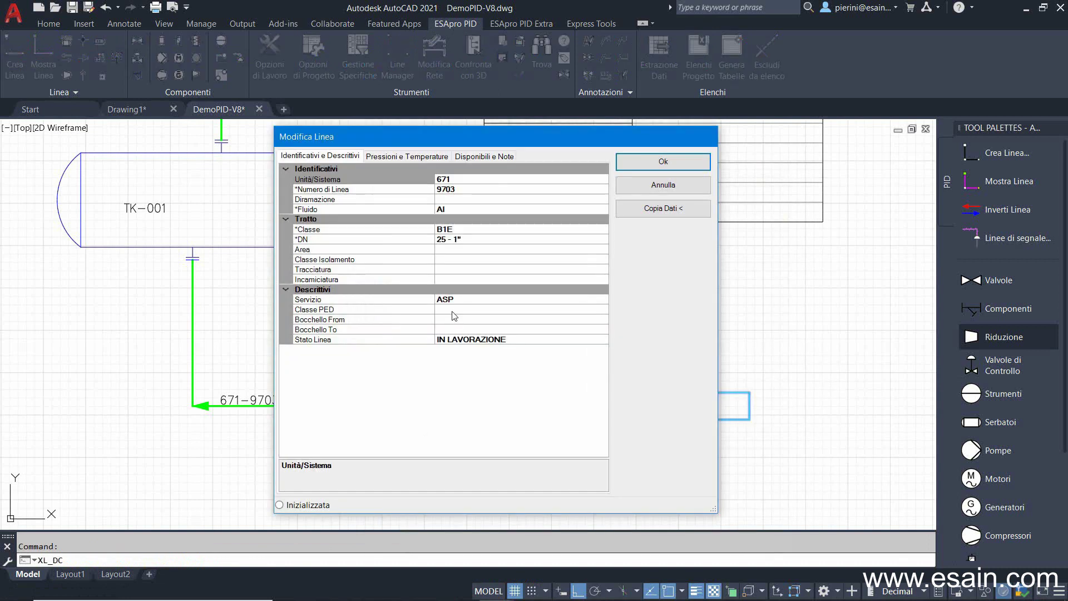
pyautogui.click(461, 240)
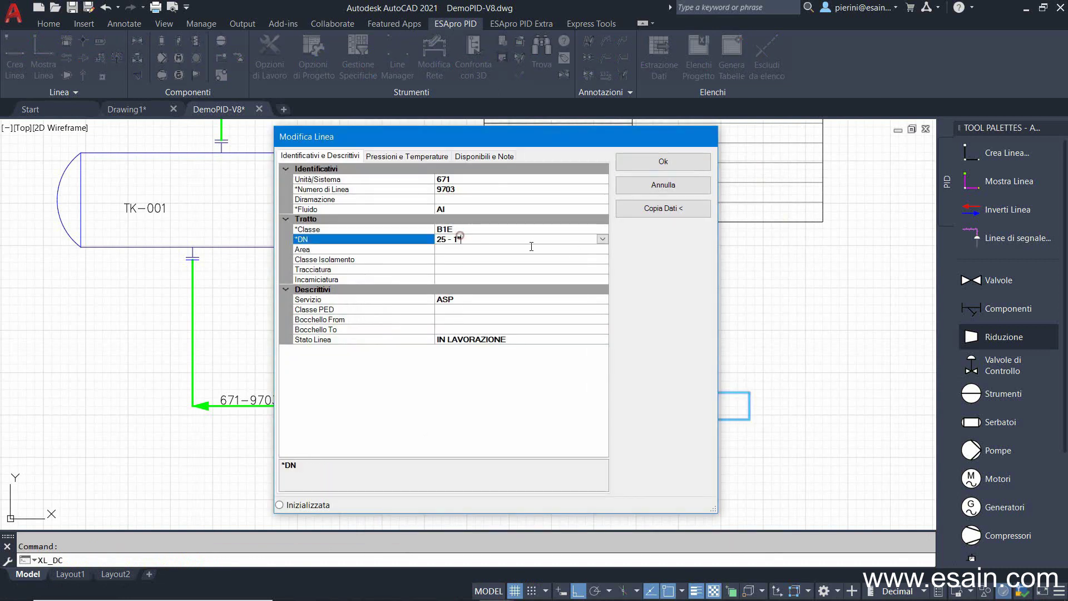
pyautogui.click(600, 239)
pyautogui.click(457, 289)
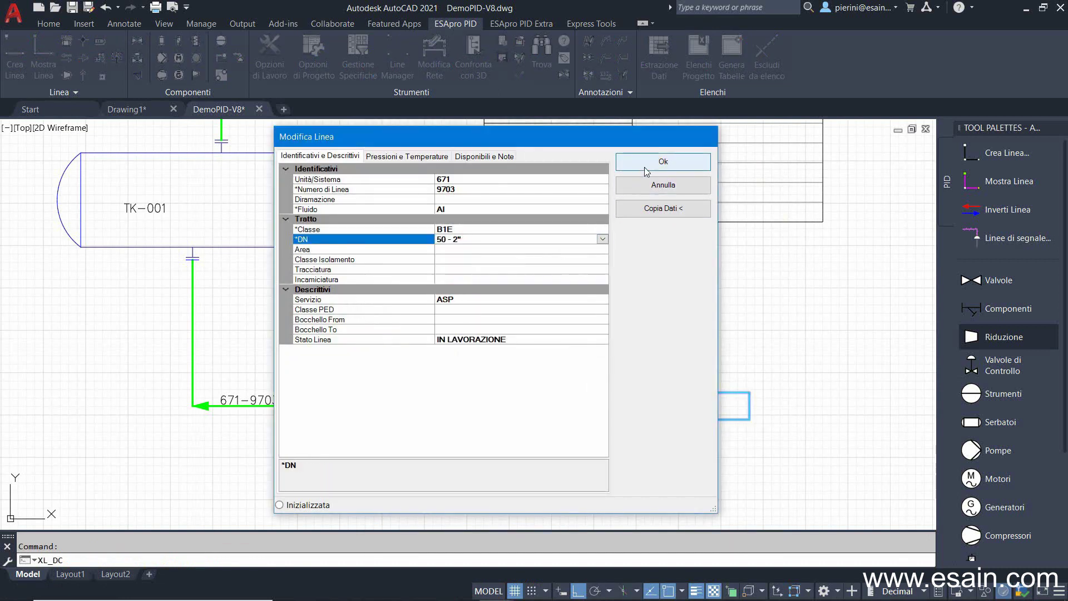
pyautogui.click(646, 165)
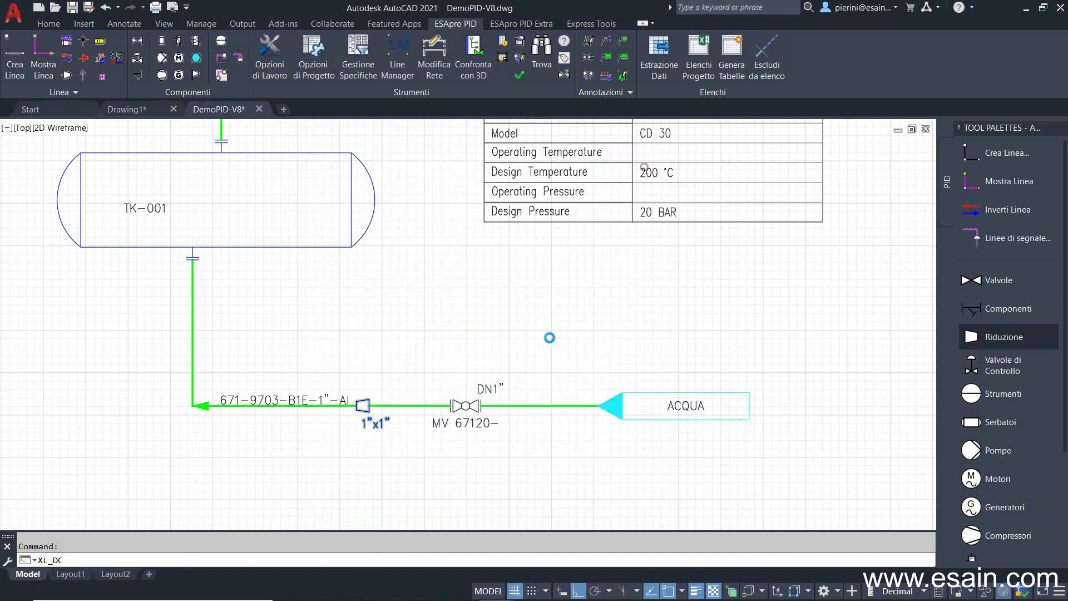
# - Check the ball valve data, then enlarge the line to DN 100 - 4", dismissing the not-in-class warning
pyautogui.doubleClick(461, 405)
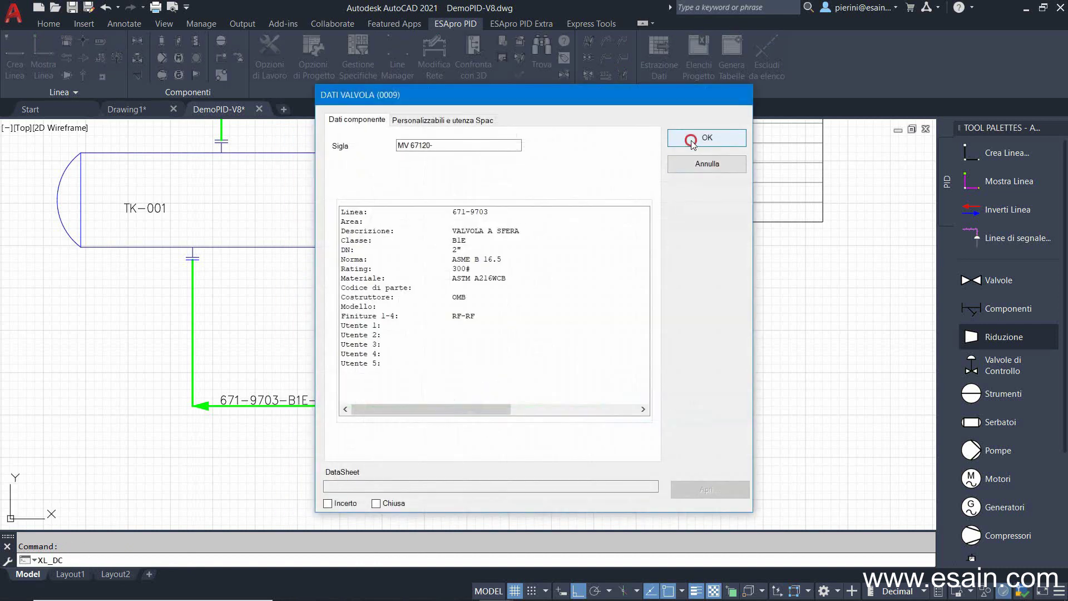
pyautogui.click(691, 140)
pyautogui.doubleClick(527, 402)
pyautogui.click(481, 240)
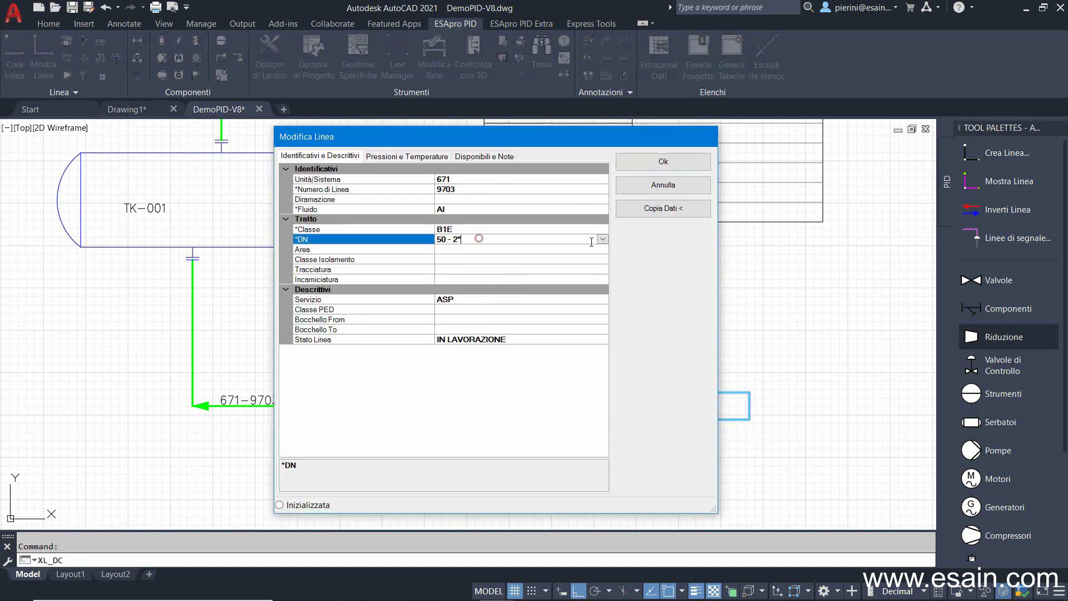
pyautogui.click(602, 239)
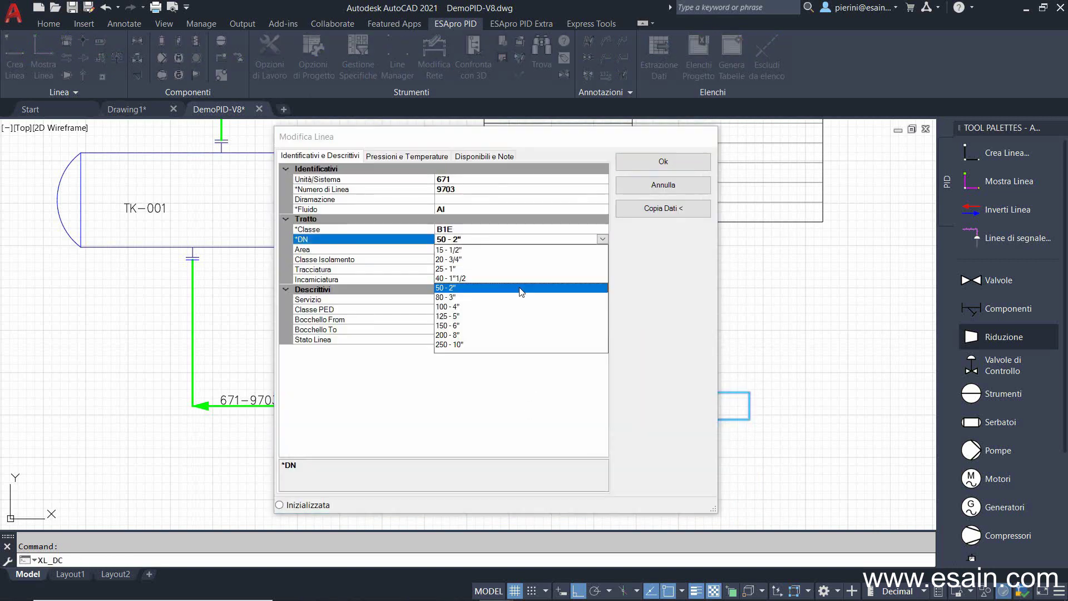
pyautogui.click(462, 307)
pyautogui.click(662, 162)
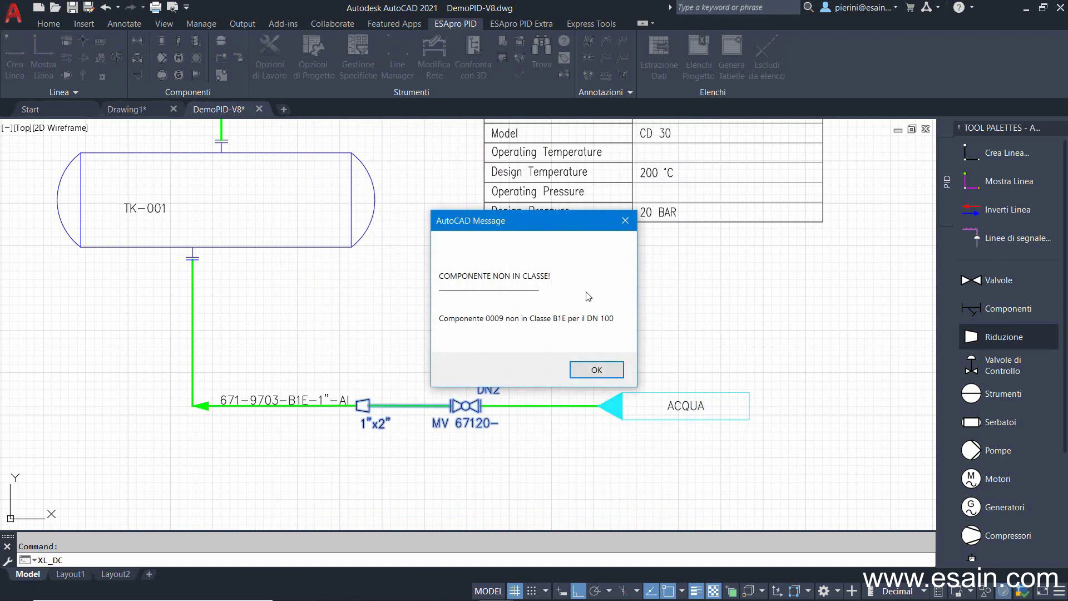
pyautogui.click(593, 369)
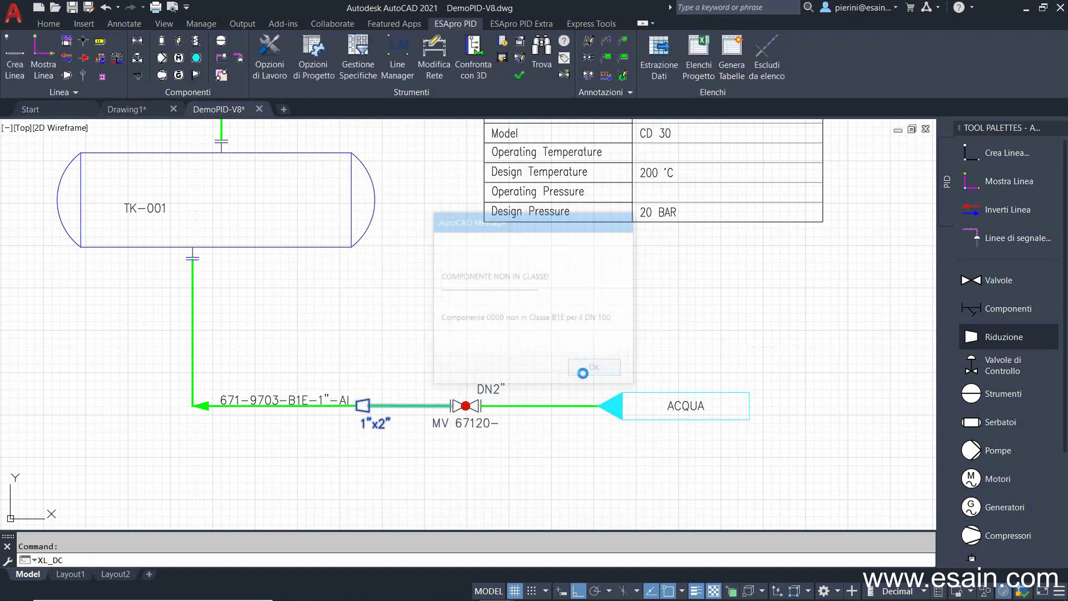
# - Replace the red-flagged ball valve with a 0010 gate valve on the 4" ACQUA line
pyautogui.click(476, 409)
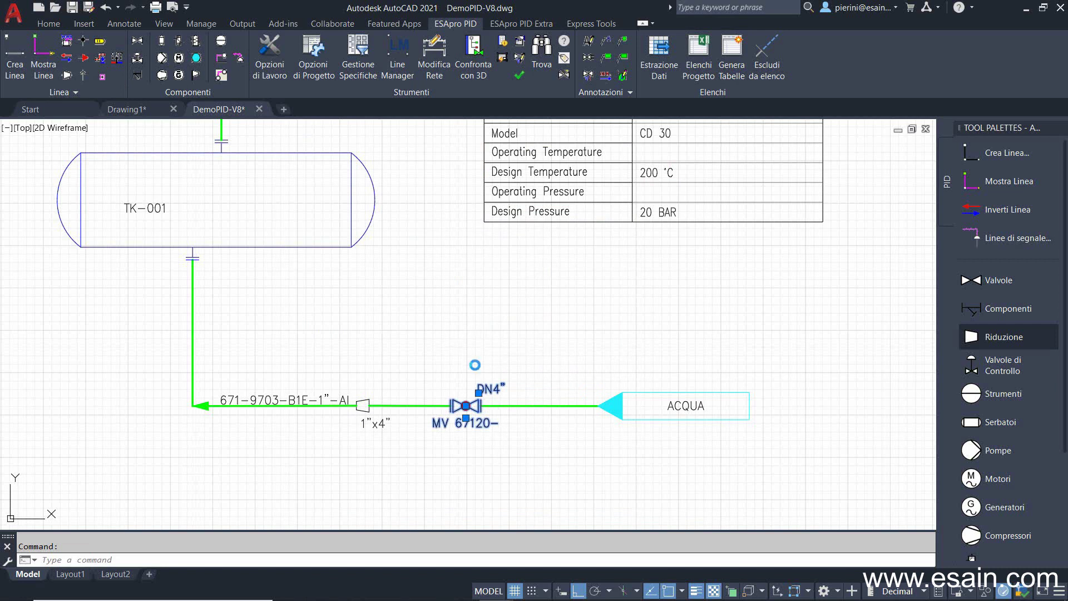
pyautogui.press('Delete')
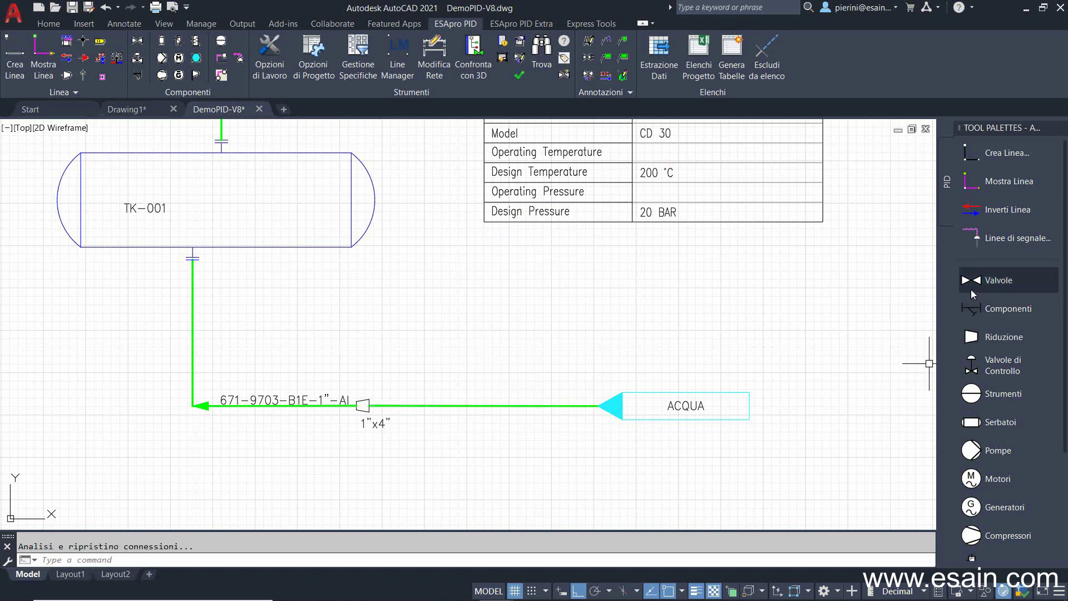
pyautogui.click(971, 283)
pyautogui.click(493, 406)
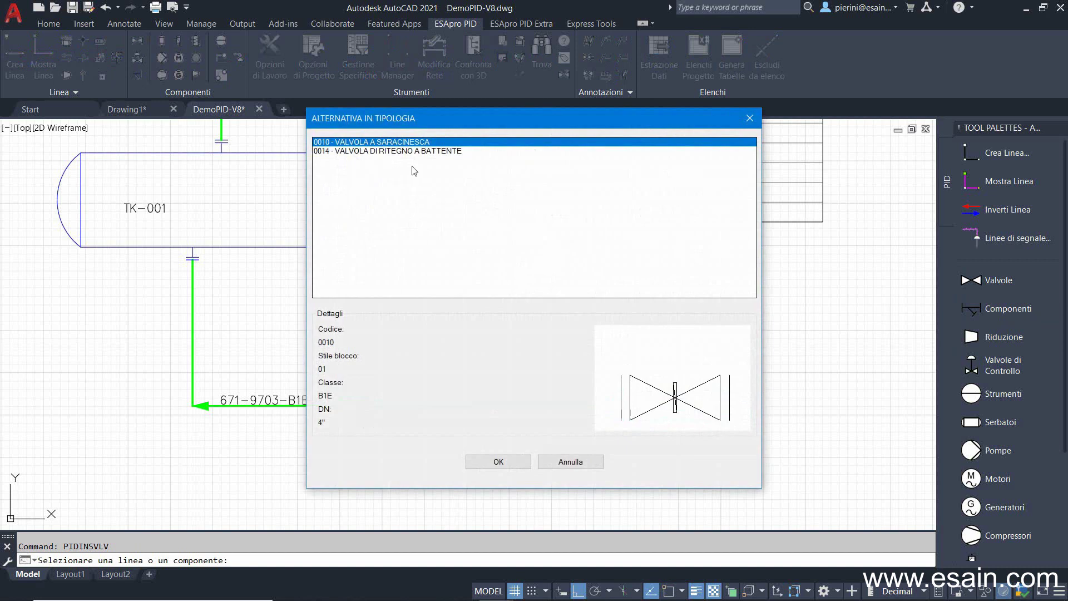
pyautogui.click(505, 464)
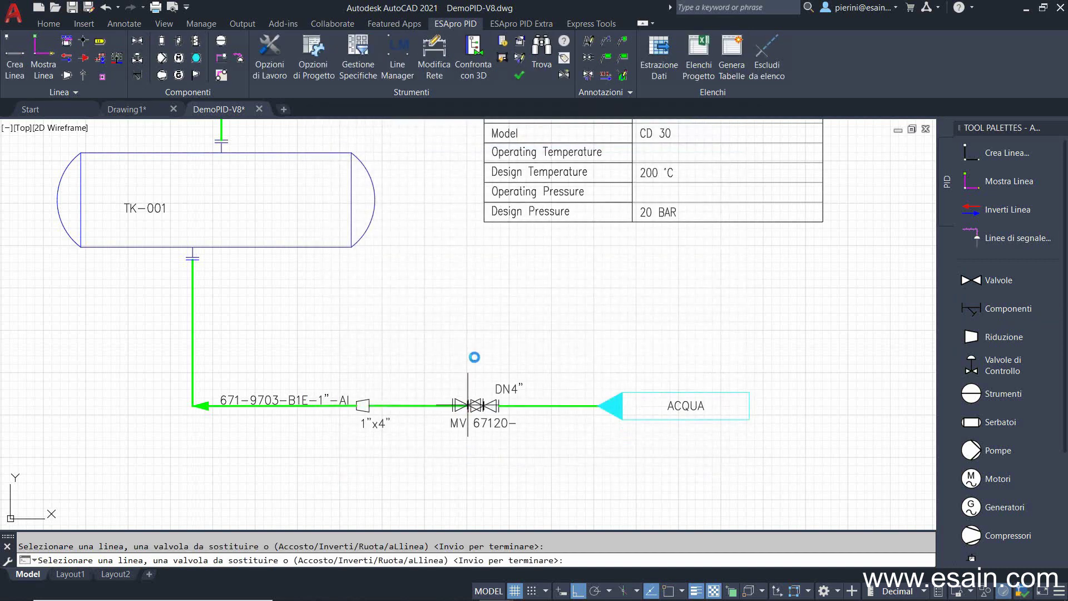
pyautogui.scroll(6, 532, 452)
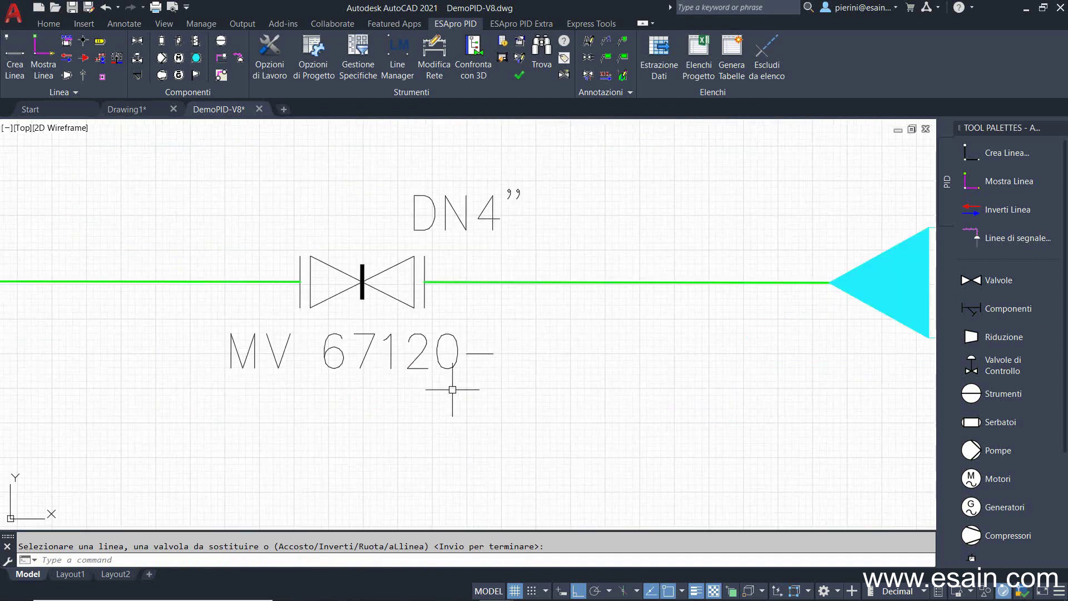
# - Select the new DN4" MV 67120- valve to check it, then zoom to the whole drawing
pyautogui.click(416, 359)
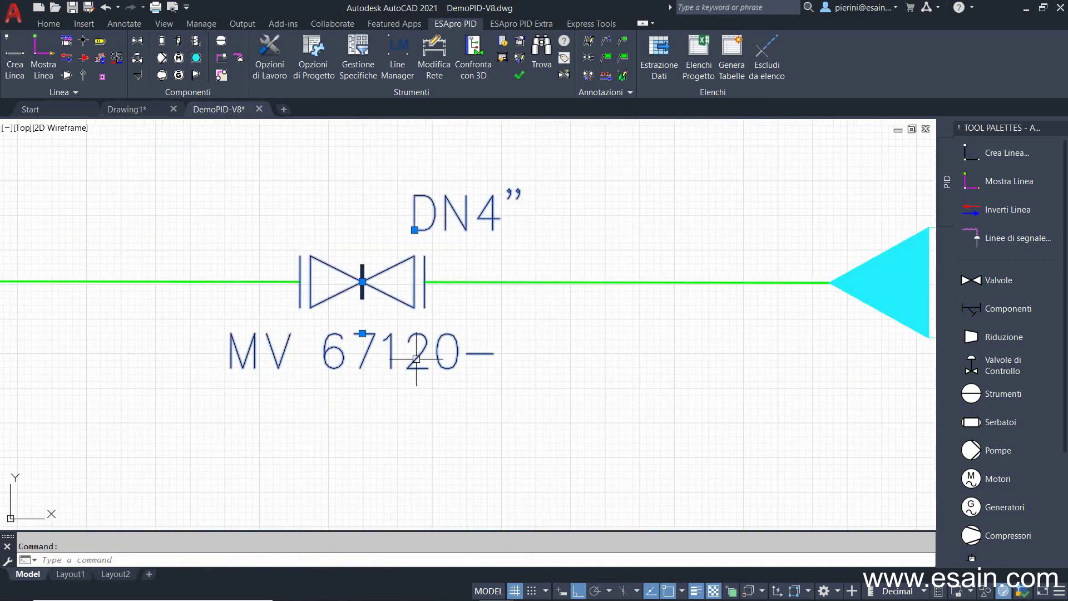
pyautogui.scroll(-5, 416, 358)
pyautogui.scroll(-5, 406, 282)
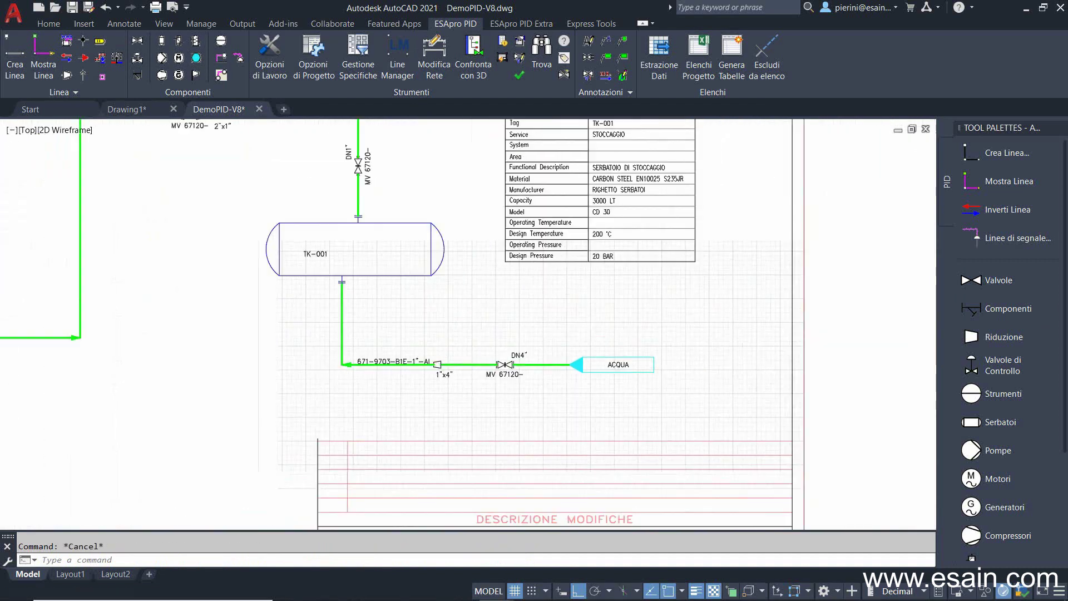
pyautogui.middleClick(452, 290)
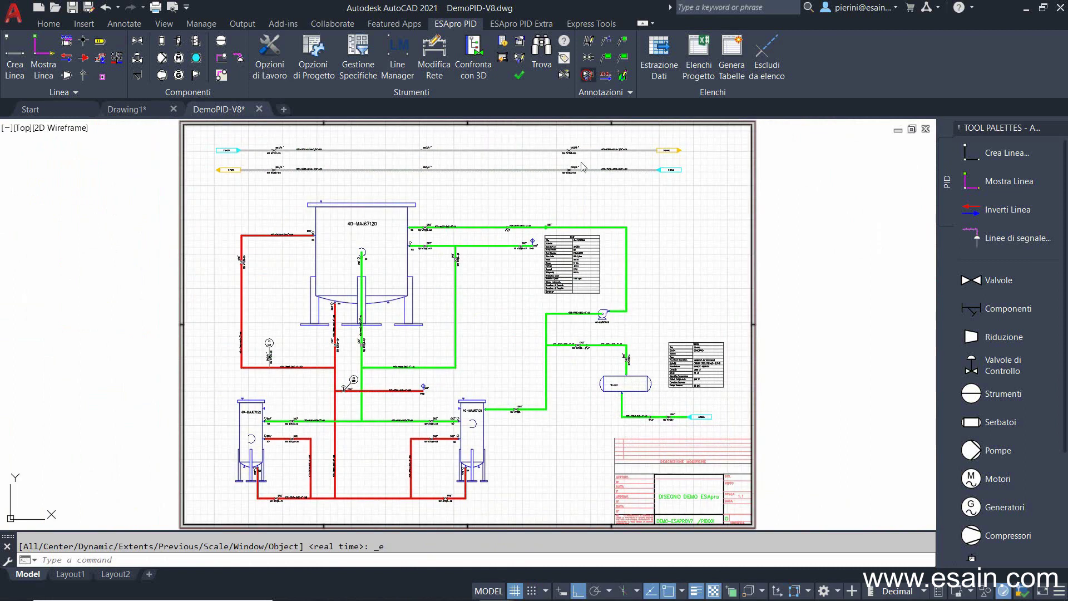
# - Auto-number the valves with Numerazione Automatica, numbering type 01, giving tags like MV 67120-41
pyautogui.click(492, 221)
pyautogui.click(645, 377)
pyautogui.click(636, 398)
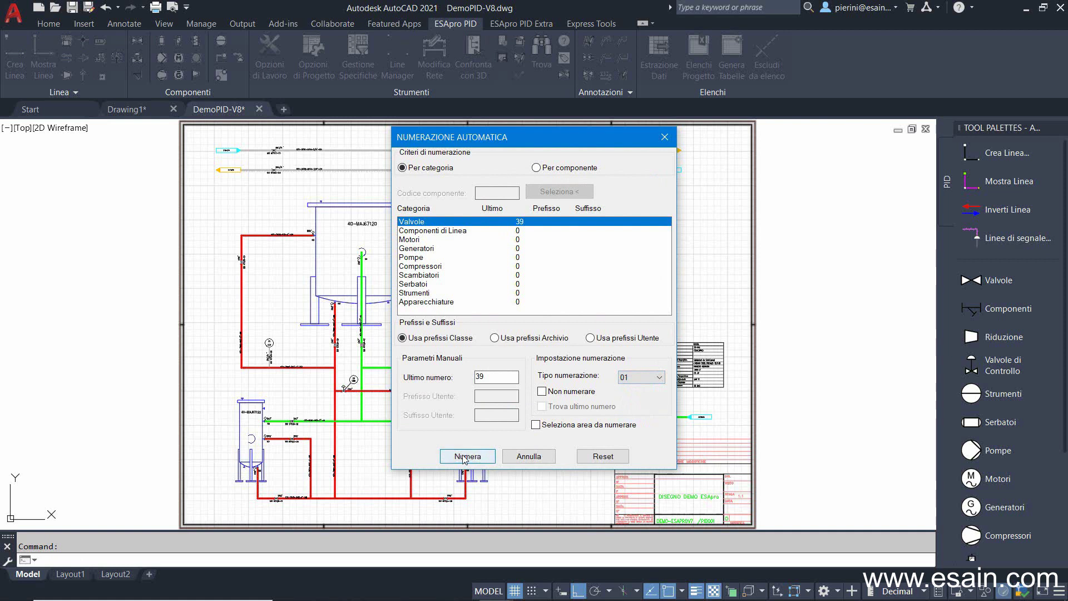
pyautogui.click(463, 456)
# - Use Modifica Rete to move the 2"x1" reducer to a new spot on its line
pyautogui.scroll(4, 582, 409)
pyautogui.scroll(4, 601, 369)
pyautogui.moveTo(580, 402); pyautogui.dragTo(424, 466, button='middle')
pyautogui.moveTo(436, 399); pyautogui.dragTo(382, 446, button='middle')
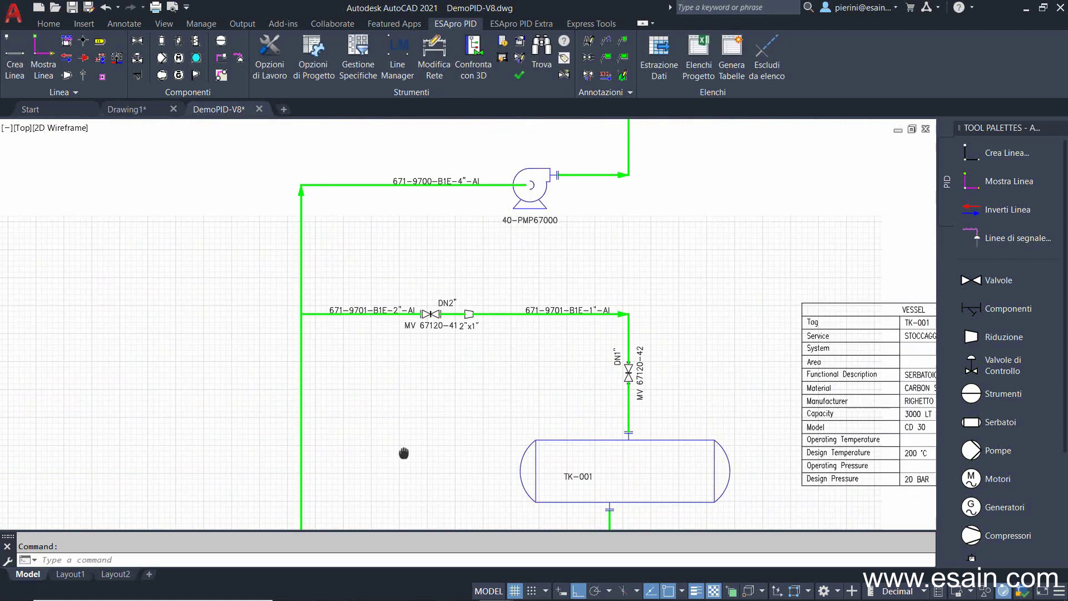
pyautogui.scroll(4, 428, 344)
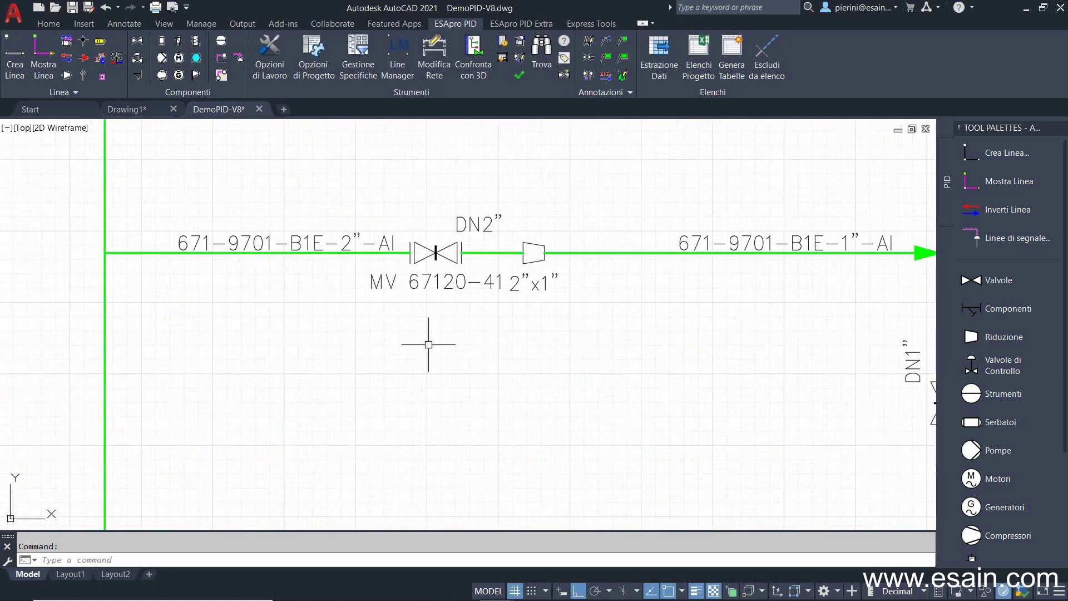
pyautogui.click(438, 61)
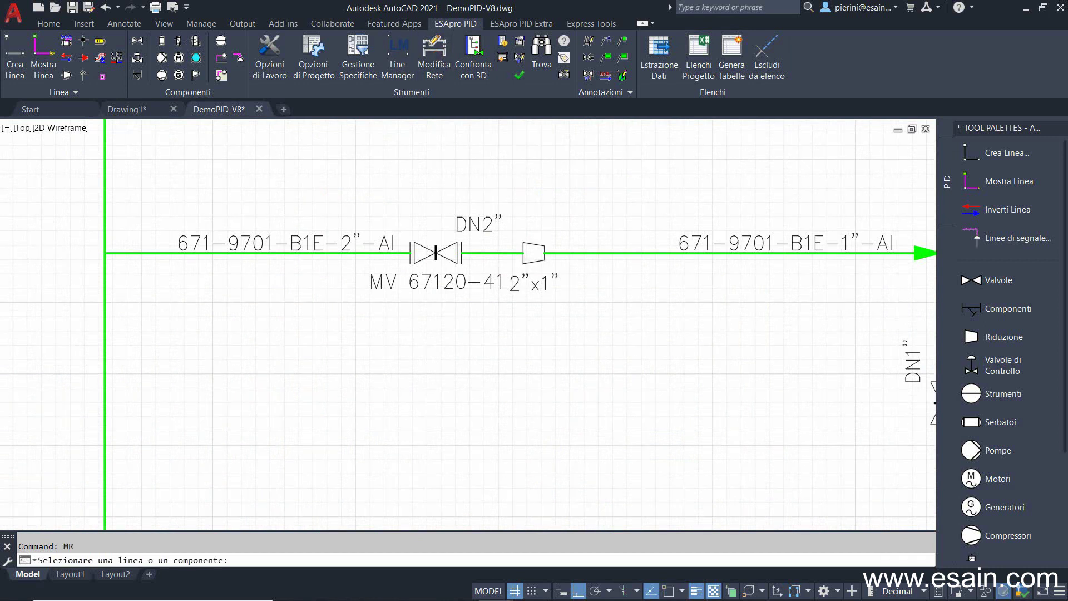
pyautogui.click(533, 253)
pyautogui.click(575, 250)
pyautogui.scroll(-4, 506, 341)
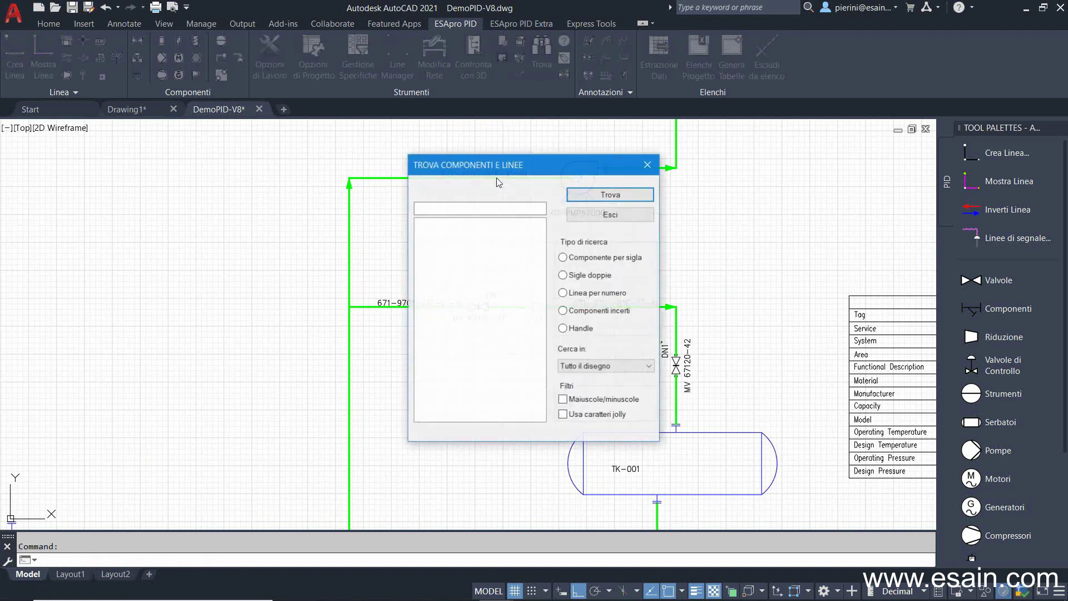
# - Use Trova to locate valve MV 67120-42, then line 671-9700 by number
pyautogui.moveTo(535, 273); pyautogui.dragTo(539, 307)
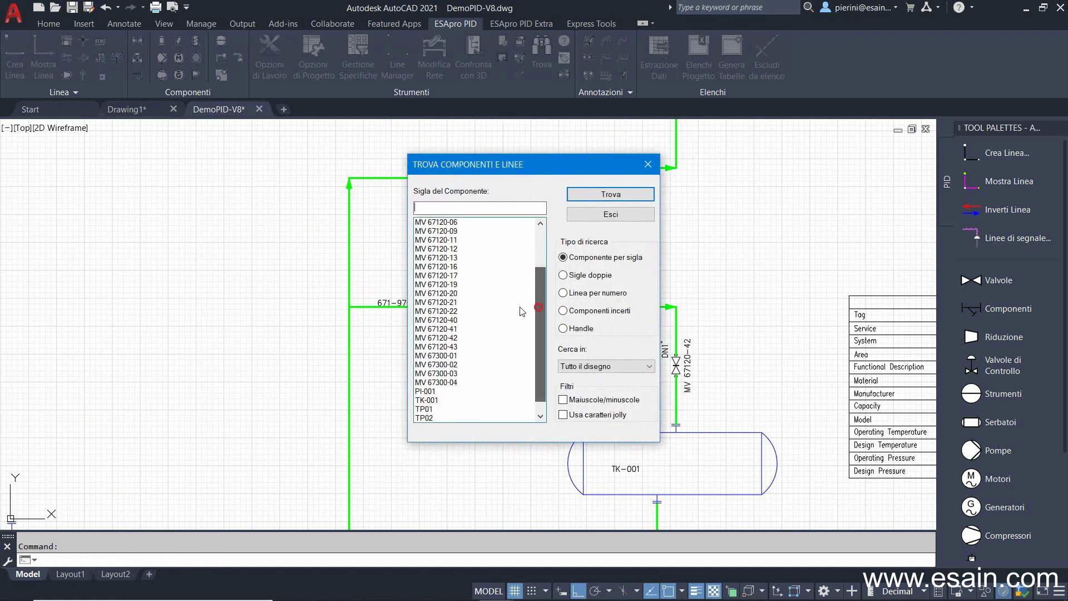
pyautogui.click(450, 338)
pyautogui.click(610, 195)
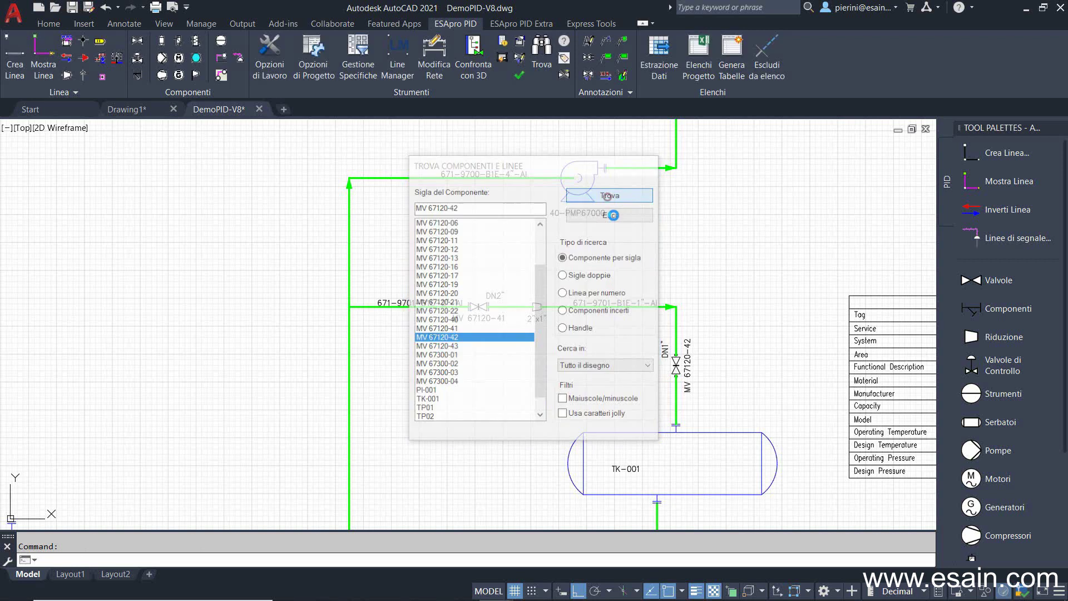
pyautogui.rightClick(616, 263)
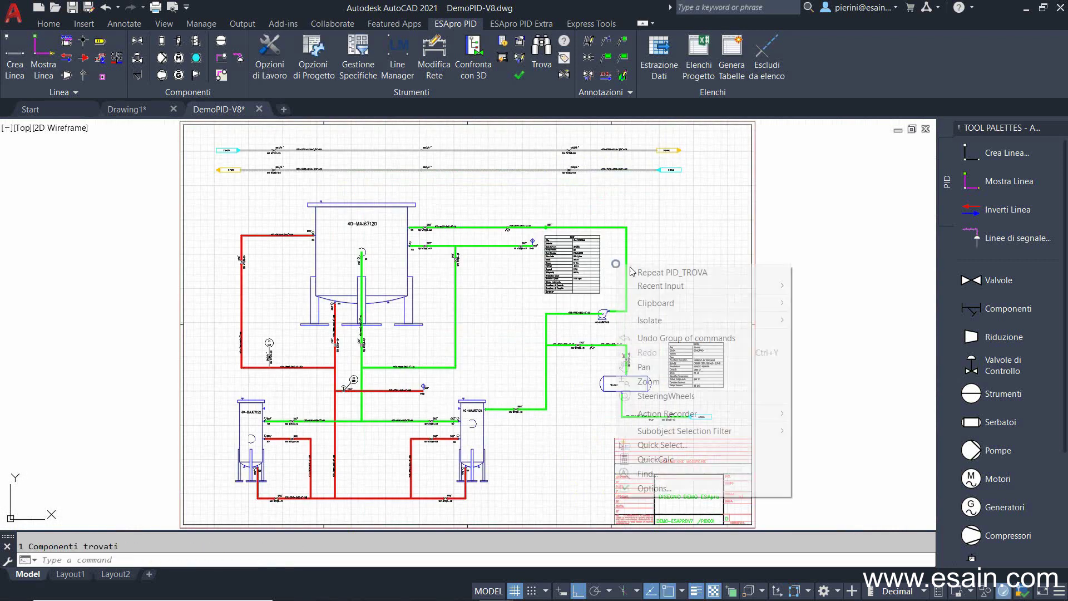
pyautogui.click(640, 269)
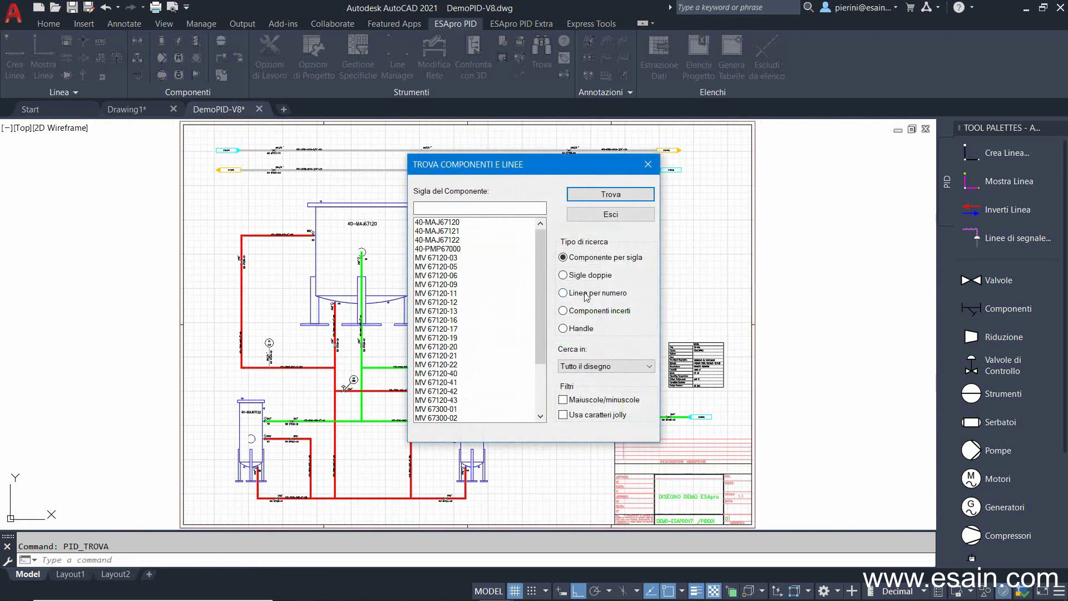
pyautogui.click(584, 293)
pyautogui.click(446, 338)
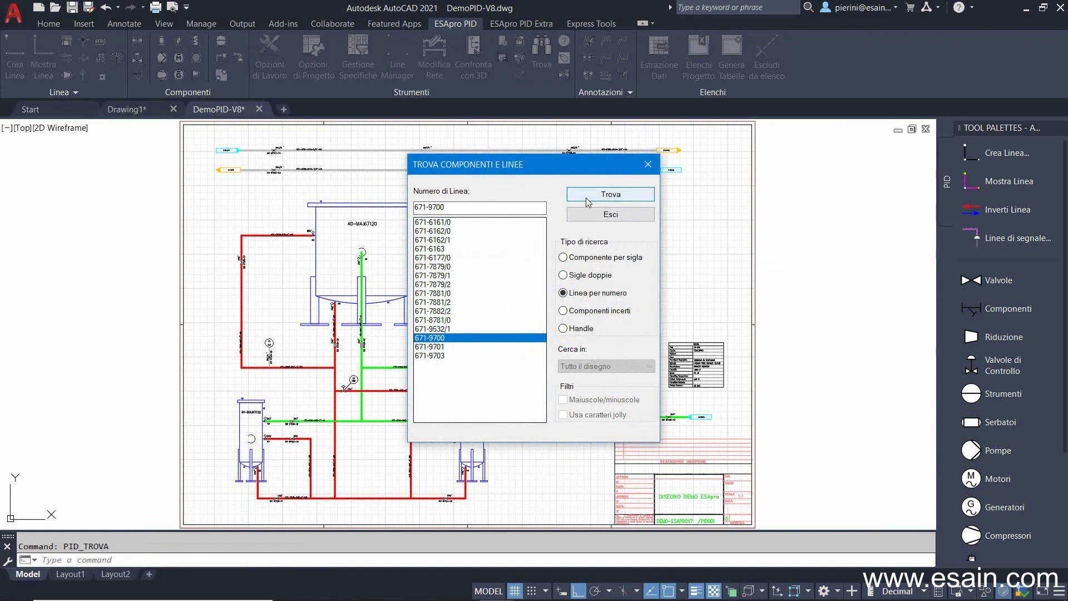
pyautogui.click(588, 196)
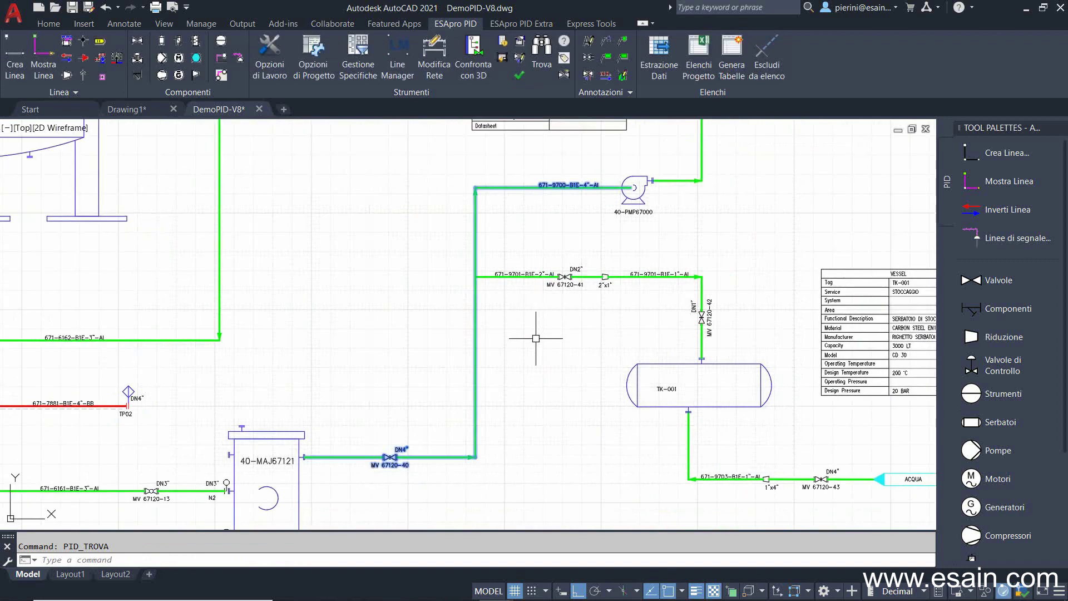
# - Zoom to the whole drawing and save it with Ctrl+S
pyautogui.middleClick(536, 337)
pyautogui.middleClick(535, 337)
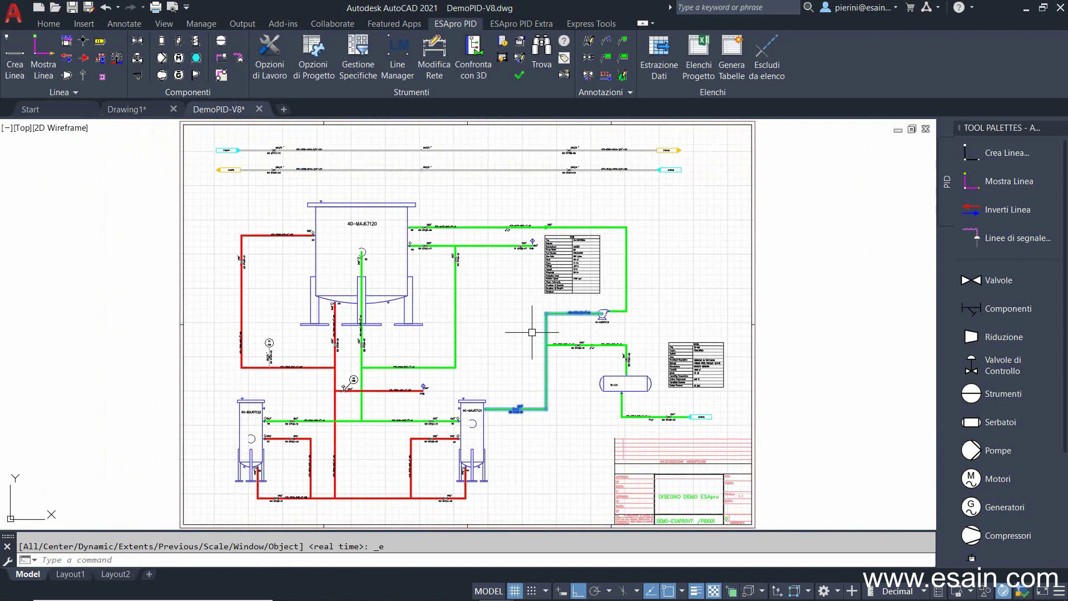
pyautogui.hotkey('ctrl', 's')
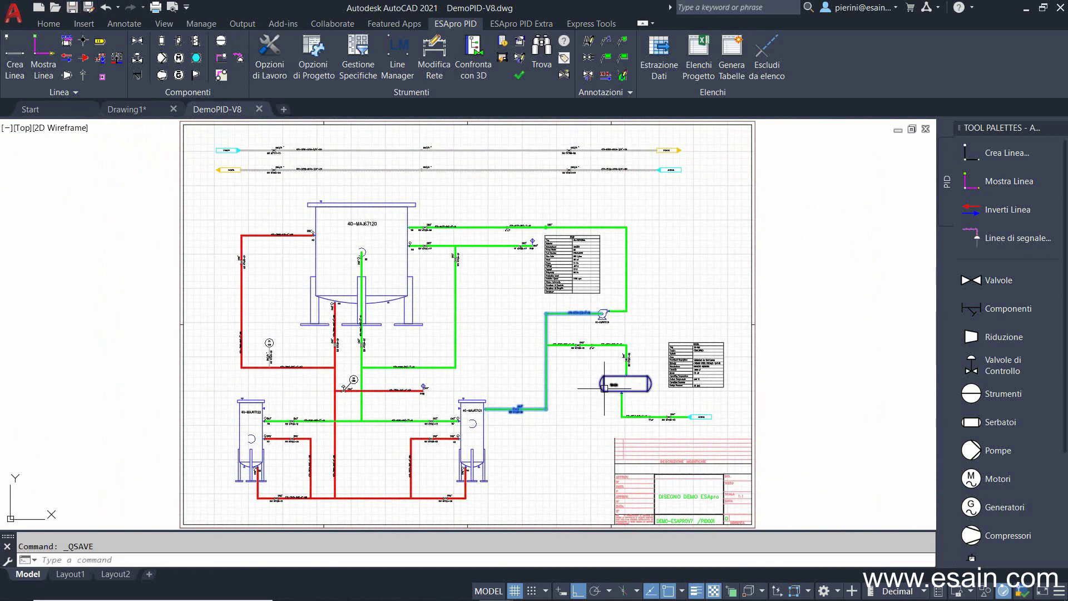
pyautogui.middleClick(658, 313)
pyautogui.middleClick(658, 313)
pyautogui.click(731, 55)
# - Accept the LINES LIST - LINEE template and place the lines list beside the drawing
pyautogui.click(530, 351)
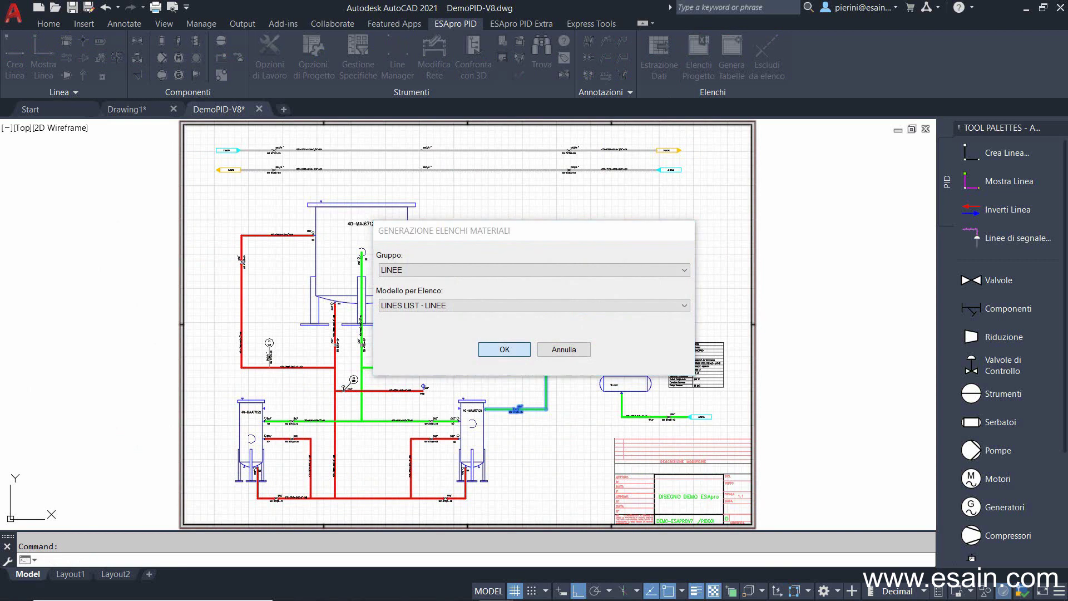
pyautogui.scroll(3, 827, 257)
pyautogui.scroll(3, 607, 217)
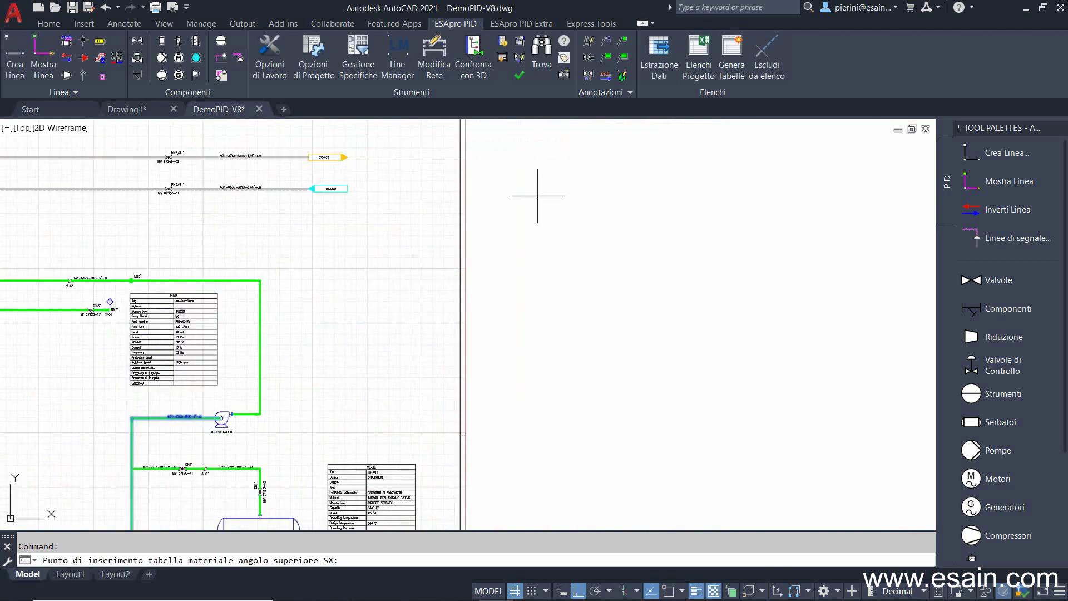
pyautogui.click(558, 224)
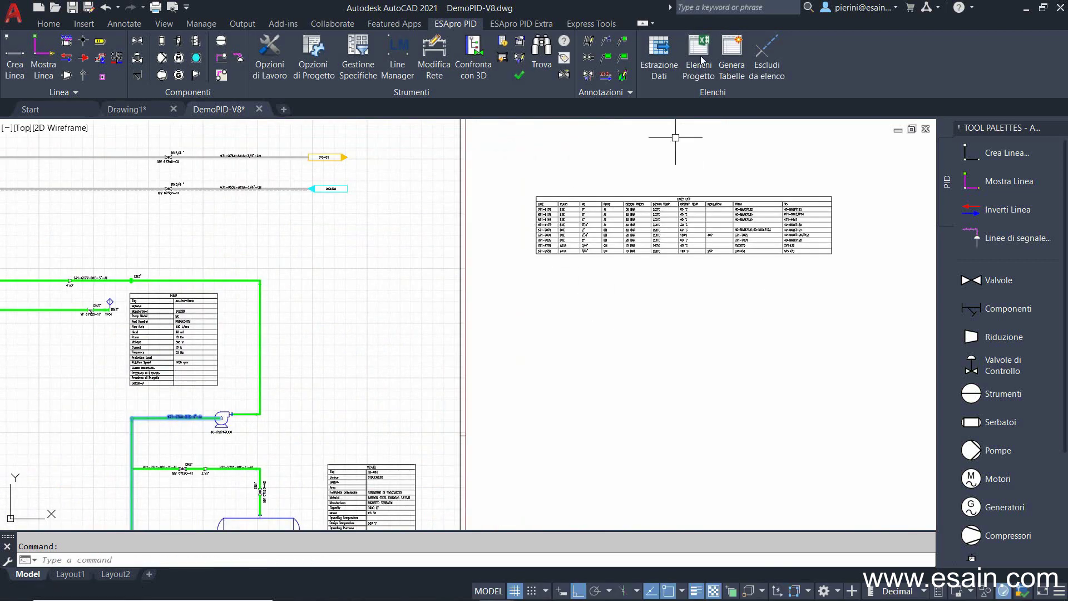
# - Generate the VALVES LIST - VALVES table from the VALVOLE, COMPONENTI DI LINEA group below the lines list
pyautogui.click(731, 56)
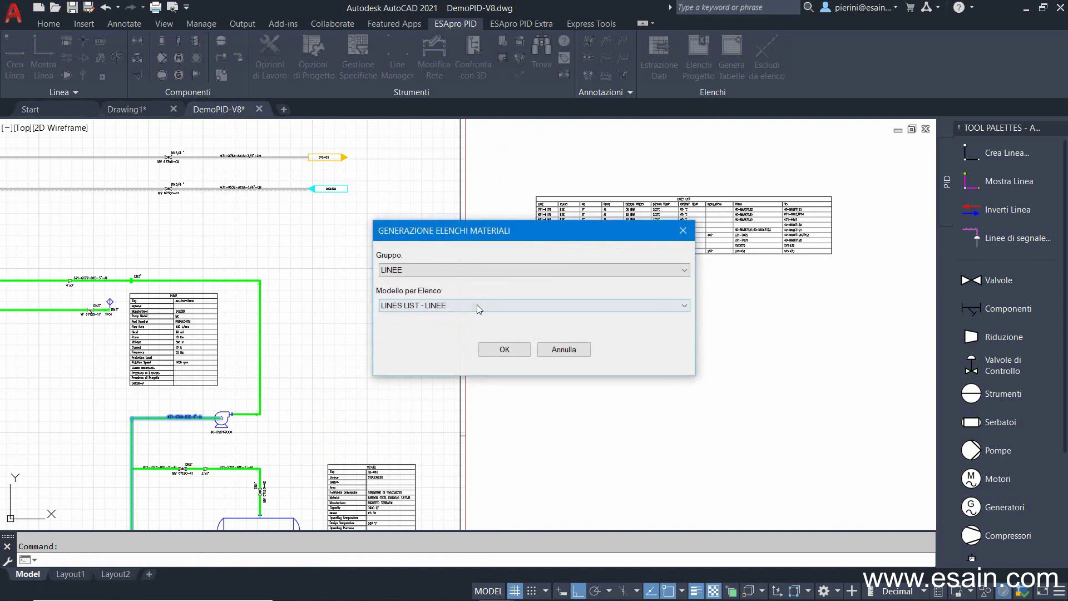
pyautogui.click(476, 305)
pyautogui.click(446, 270)
pyautogui.click(446, 271)
pyautogui.click(435, 290)
pyautogui.click(441, 305)
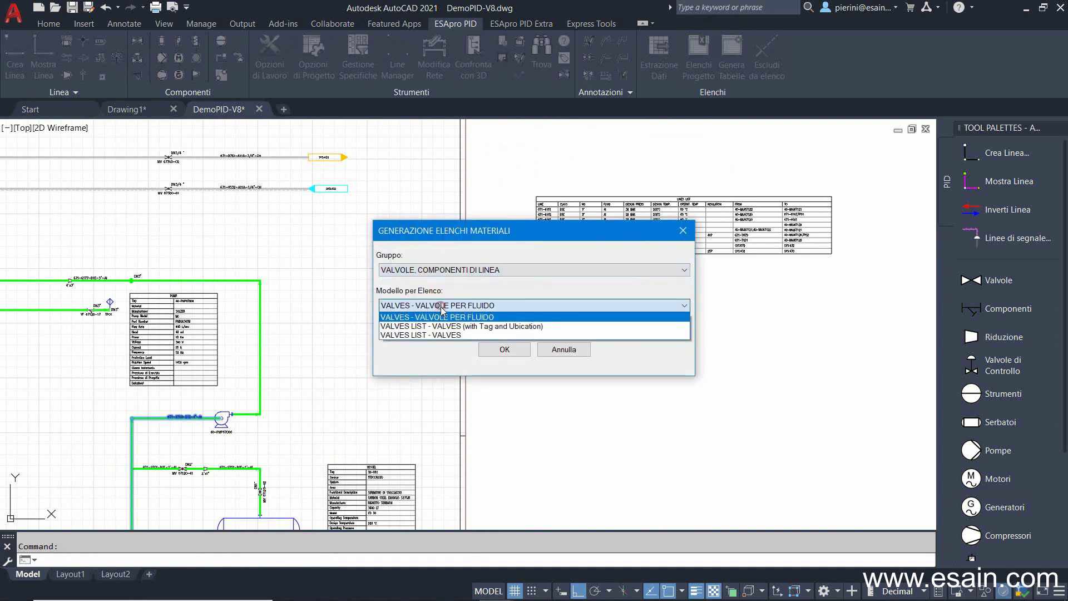
pyautogui.click(442, 335)
pyautogui.click(505, 349)
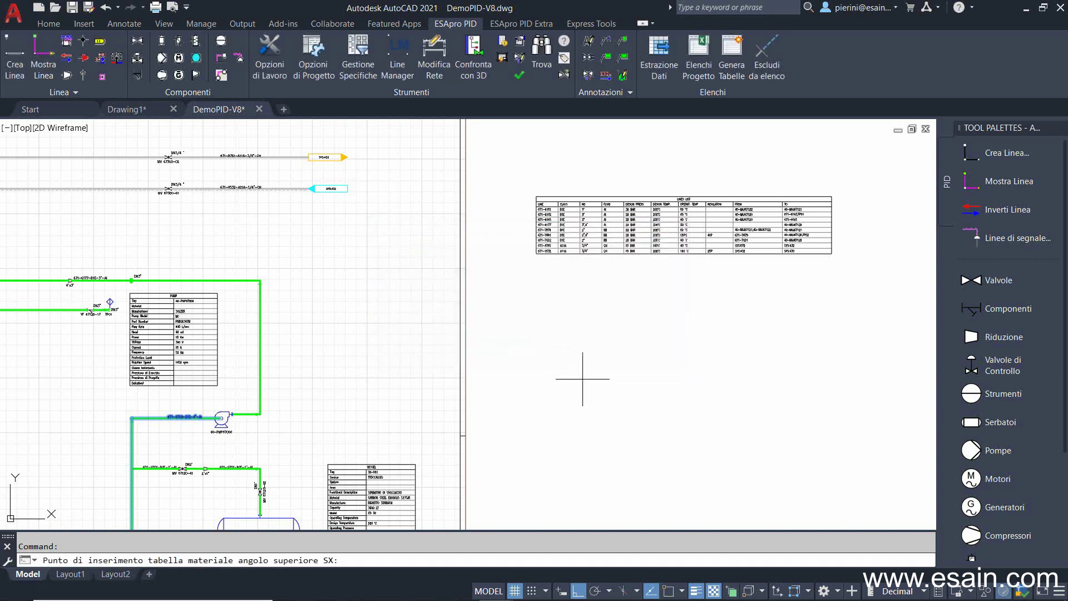
pyautogui.click(477, 278)
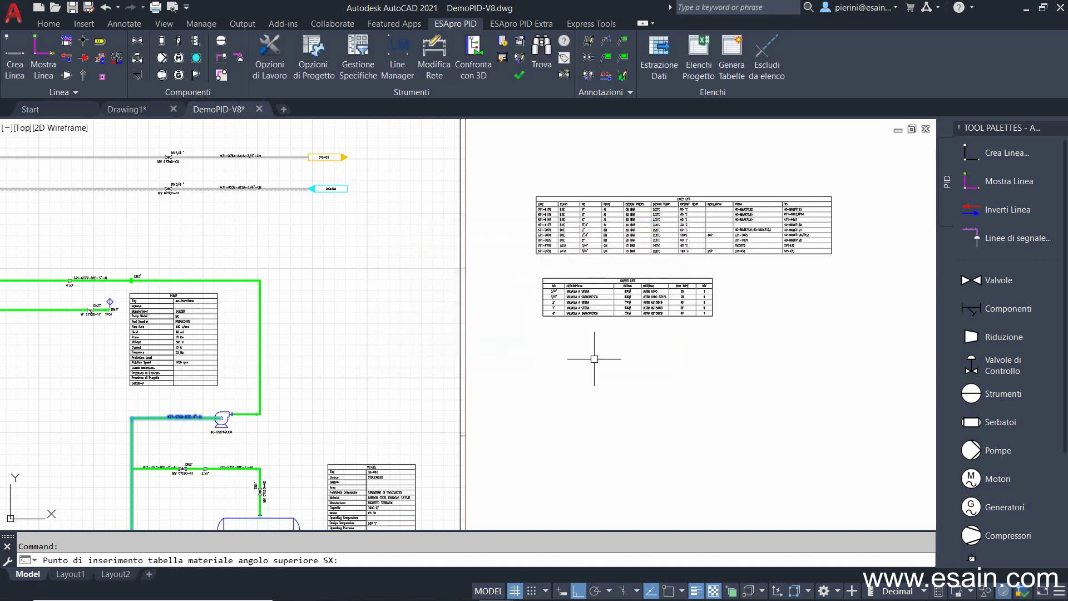
pyautogui.scroll(3, 724, 332)
pyautogui.moveTo(592, 339)
pyautogui.mouseDown(button='middle')
pyautogui.moveTo(608, 363)
pyautogui.moveTo(568, 356)
pyautogui.mouseUp(button='middle')
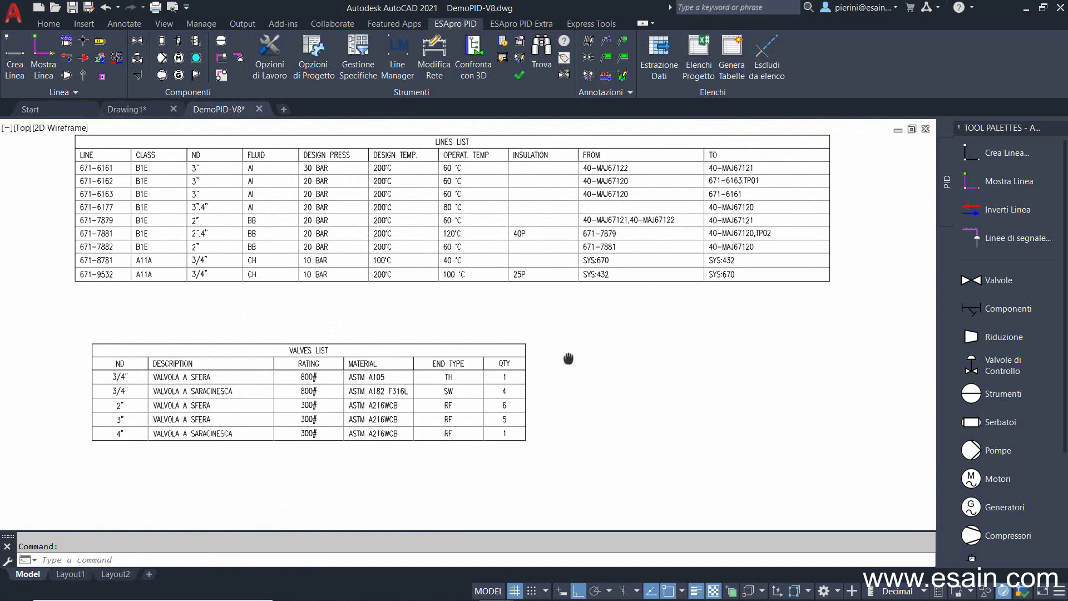
# - Generate the valves list with tag and location and place it beside the other tables
pyautogui.click(464, 307)
pyautogui.click(461, 325)
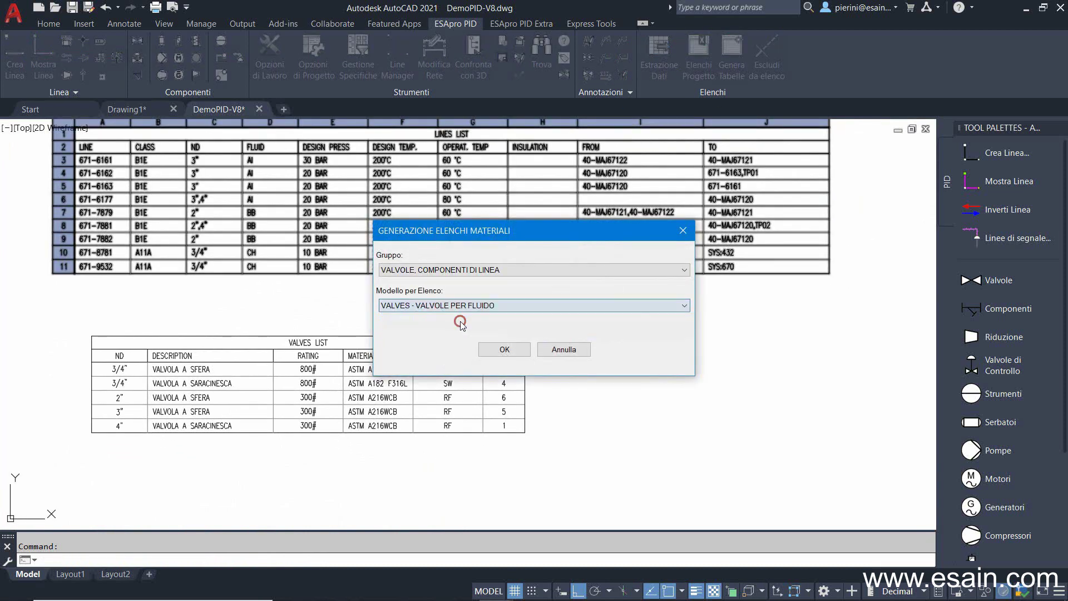
pyautogui.click(465, 306)
pyautogui.click(468, 325)
pyautogui.click(513, 349)
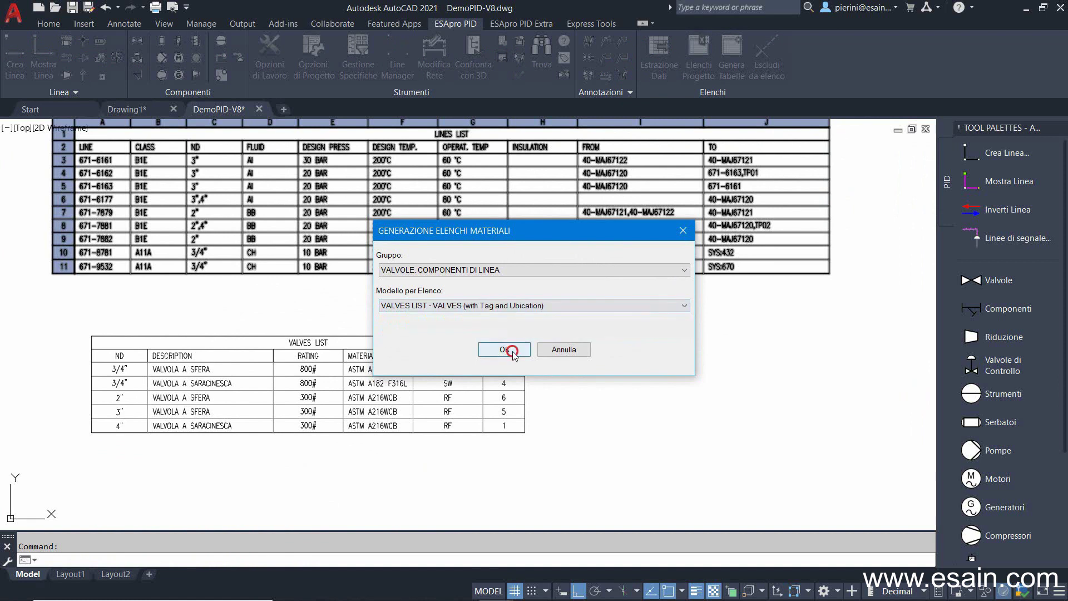
pyautogui.scroll(-5, 615, 302)
pyautogui.click(608, 317)
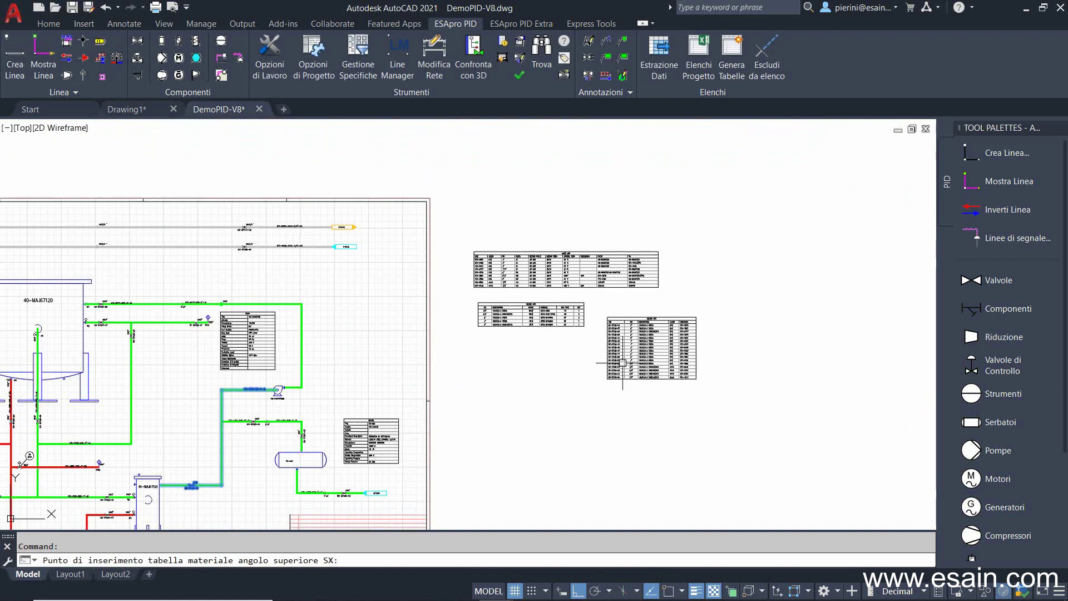
pyautogui.moveTo(563, 422); pyautogui.dragTo(641, 332, button='middle')
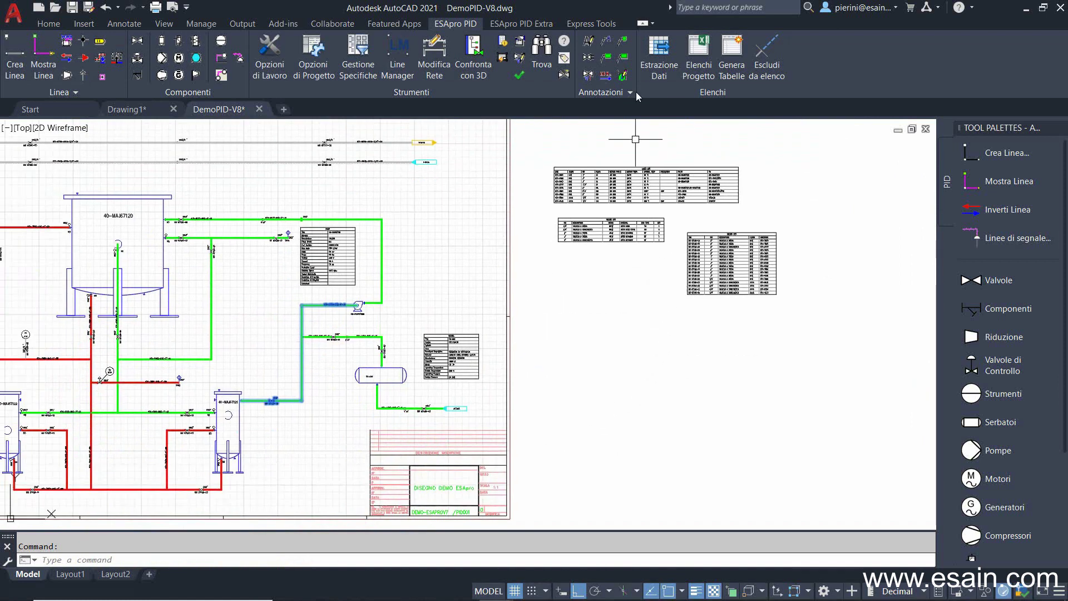
# - Generate the SYMBOLS legend from the LEGENDE group and place it beside the lists
pyautogui.click(727, 76)
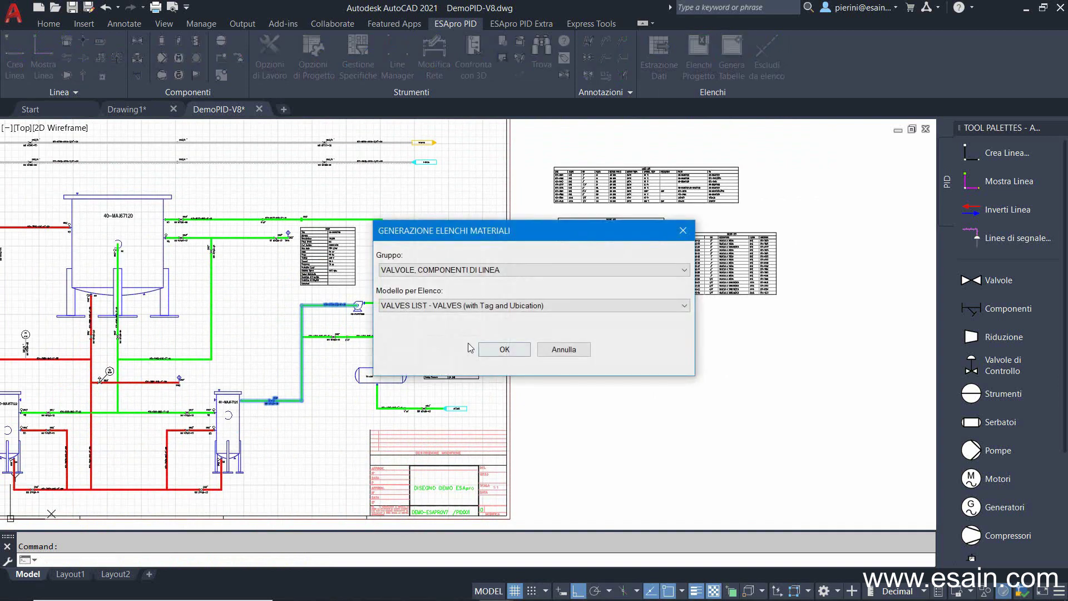
pyautogui.click(490, 270)
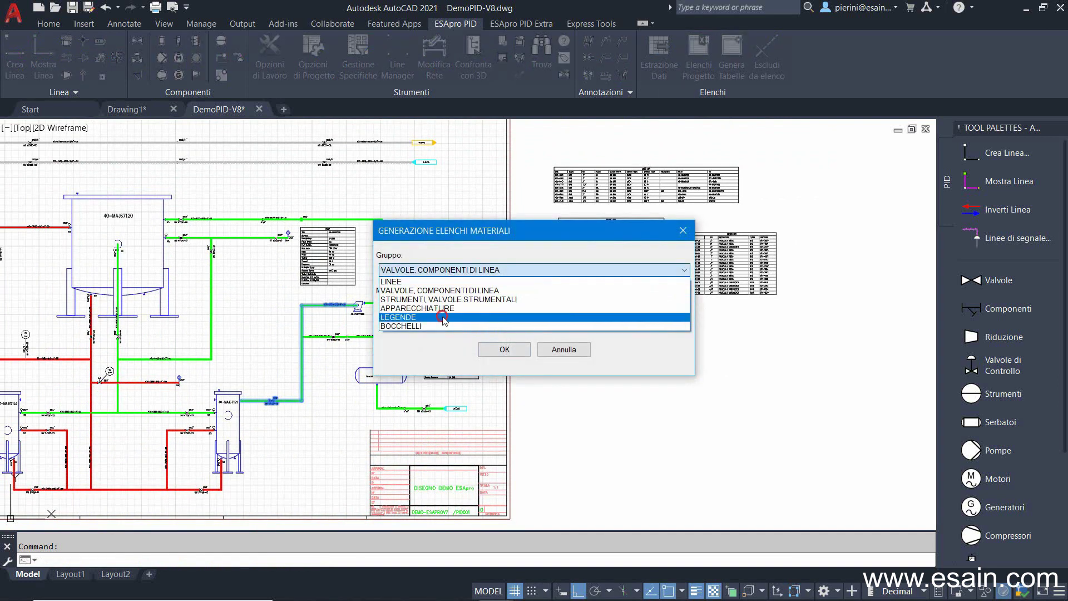
pyautogui.click(444, 317)
pyautogui.click(486, 352)
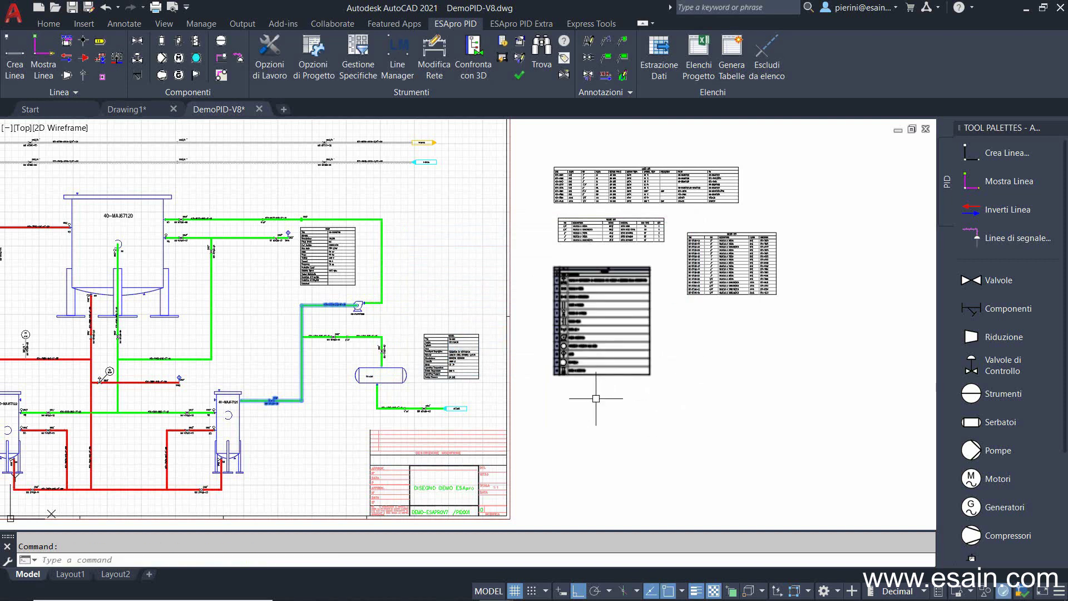
pyautogui.click(557, 268)
pyautogui.scroll(5, 579, 302)
pyautogui.scroll(2, 581, 297)
pyautogui.scroll(-6, 581, 297)
pyautogui.moveTo(579, 290); pyautogui.dragTo(575, 316, button='middle')
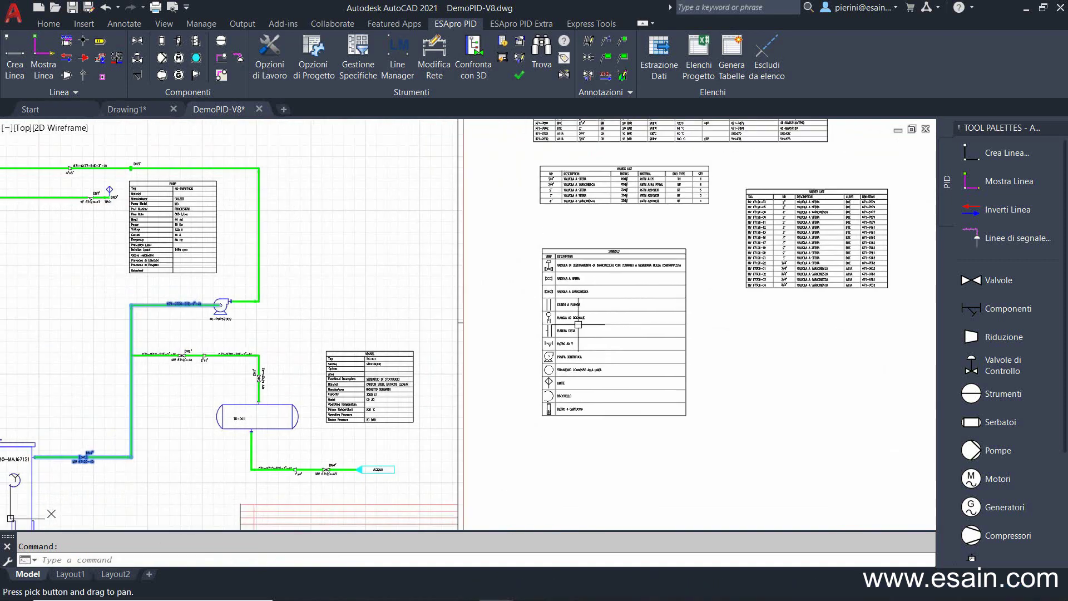
pyautogui.scroll(2, 572, 252)
pyautogui.scroll(3, 572, 252)
pyautogui.click(311, 51)
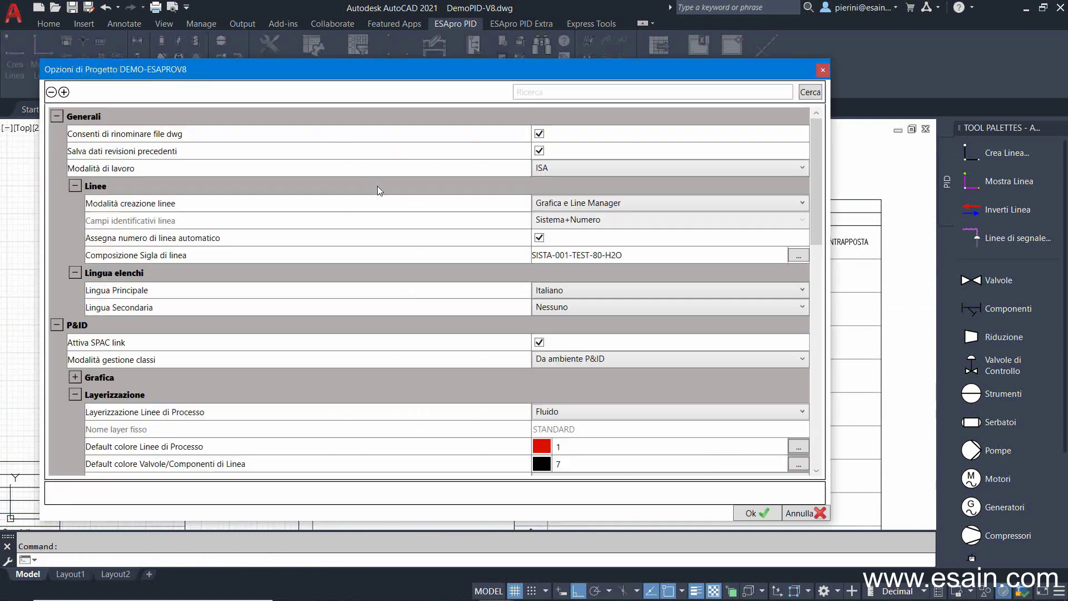
pyautogui.click(546, 290)
pyautogui.click(554, 307)
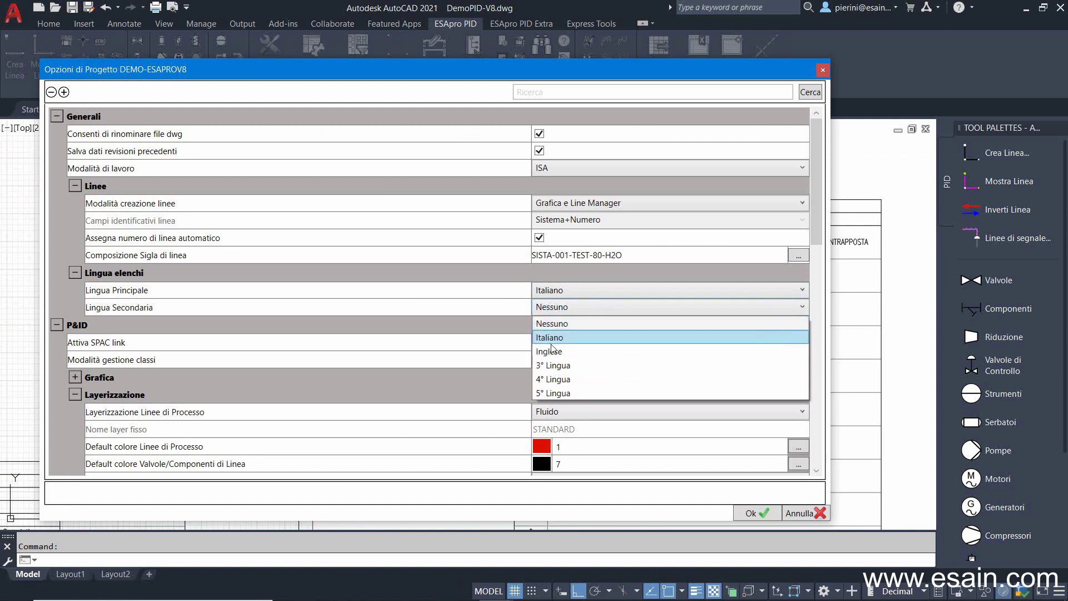
pyautogui.click(548, 309)
pyautogui.click(752, 513)
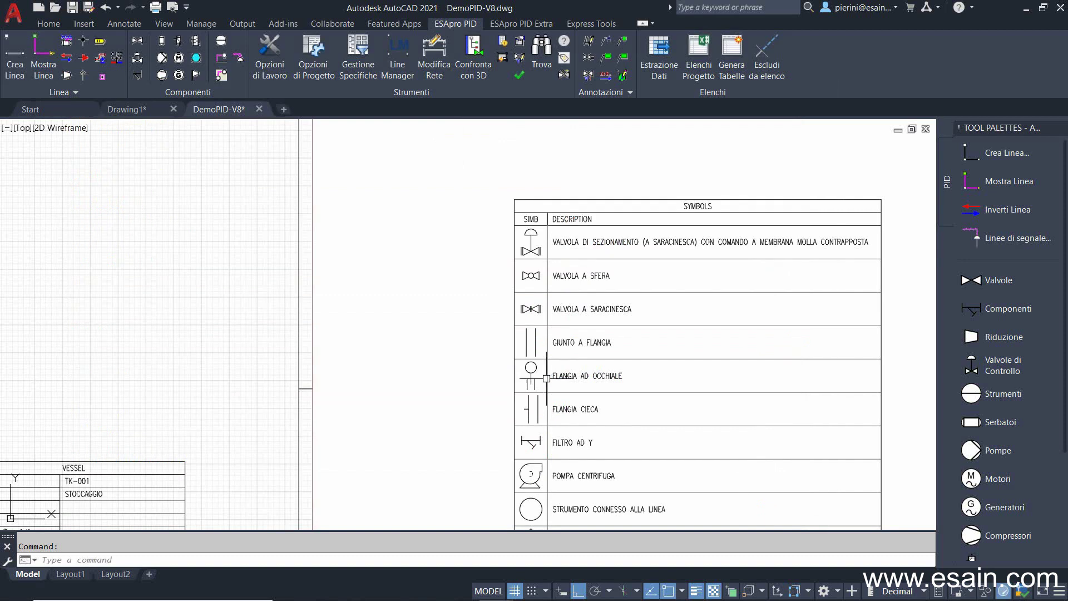
pyautogui.scroll(-5, 405, 310)
pyautogui.scroll(3, 434, 322)
pyautogui.scroll(2, 457, 340)
pyautogui.scroll(1, 457, 340)
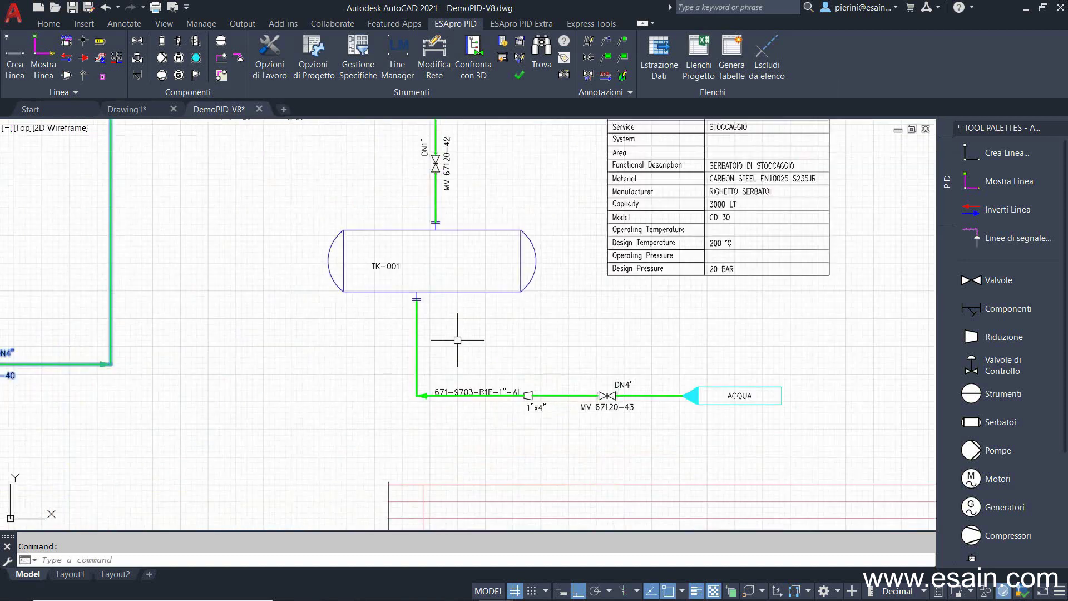
pyautogui.scroll(1, 449, 381)
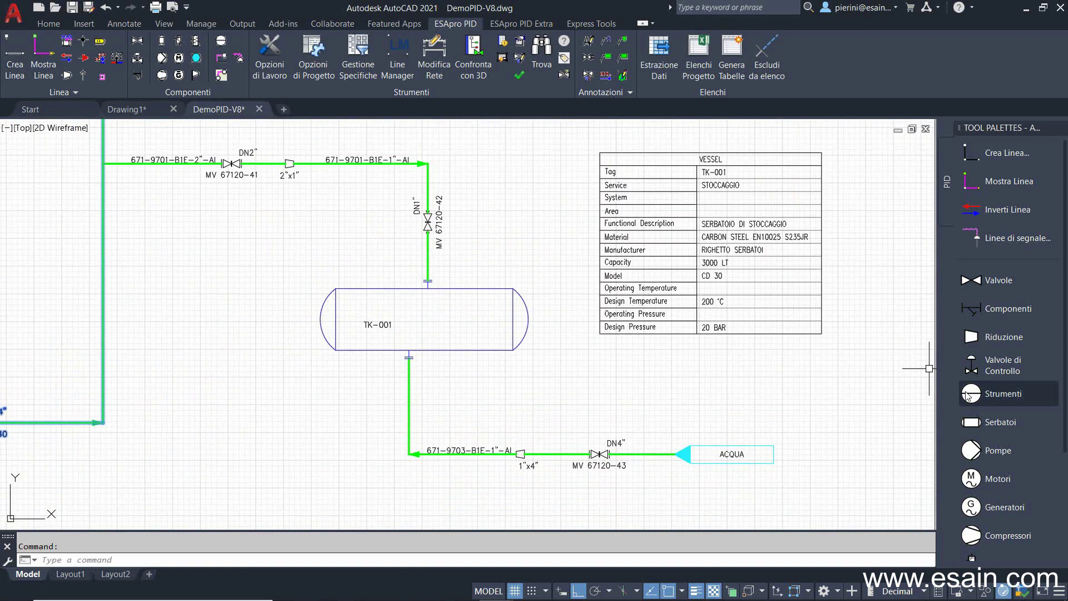
# - Choose line-connected instrument 1800 from the instrument palette
pyautogui.click(984, 393)
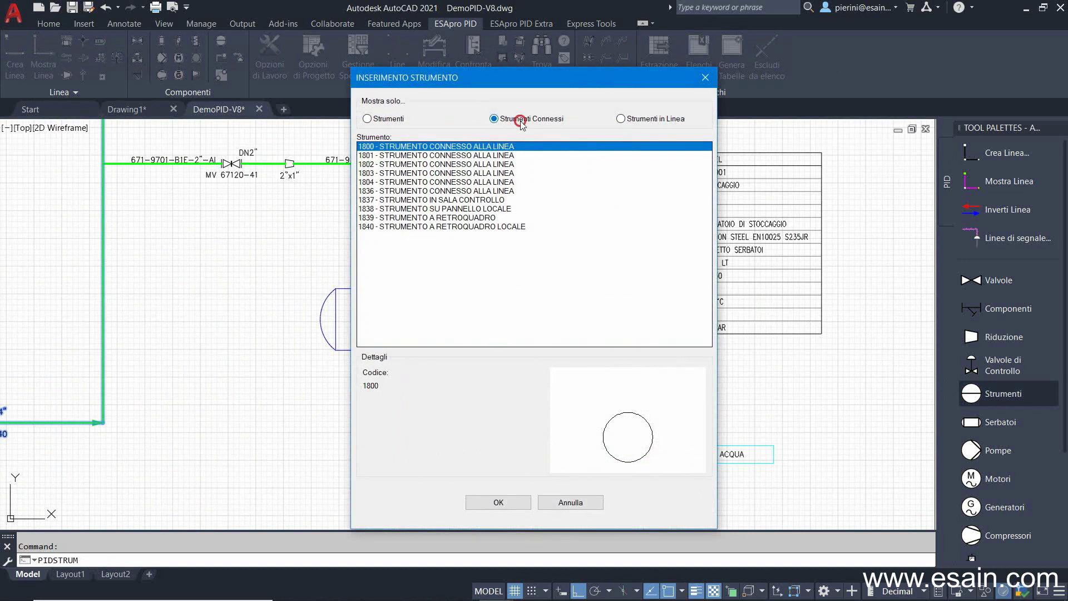
pyautogui.moveTo(452, 157); pyautogui.dragTo(454, 218)
pyautogui.click(460, 148)
pyautogui.click(369, 119)
pyautogui.click(501, 118)
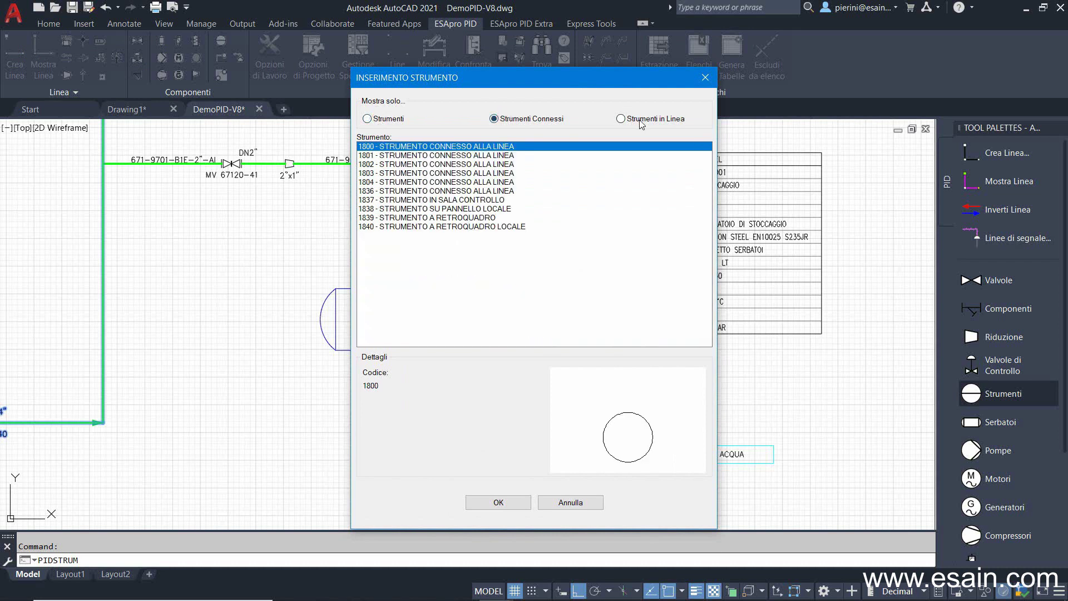
pyautogui.click(639, 119)
pyautogui.click(543, 120)
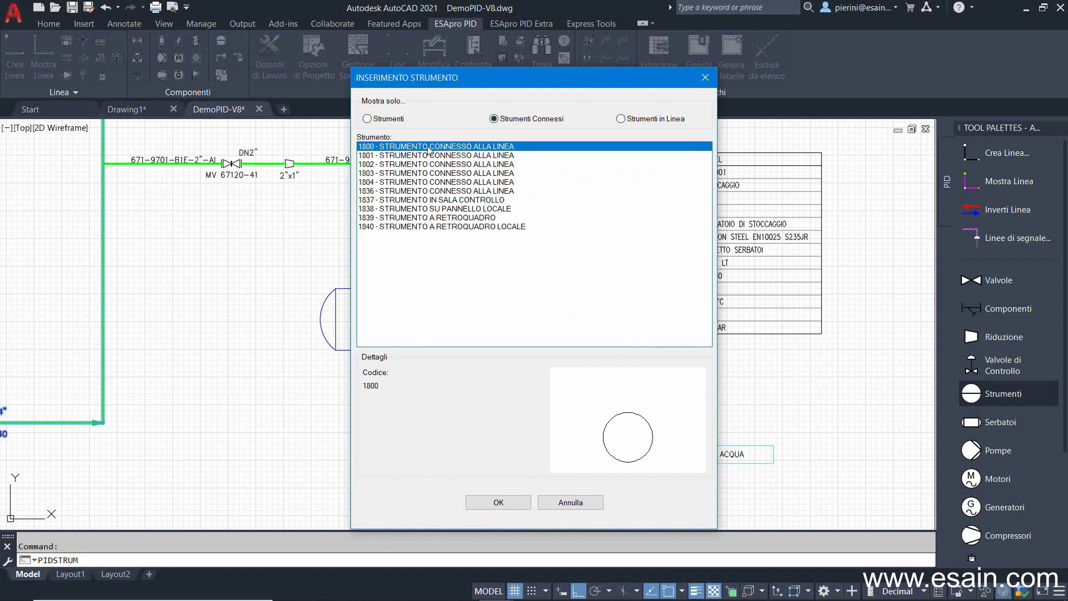
pyautogui.click(499, 502)
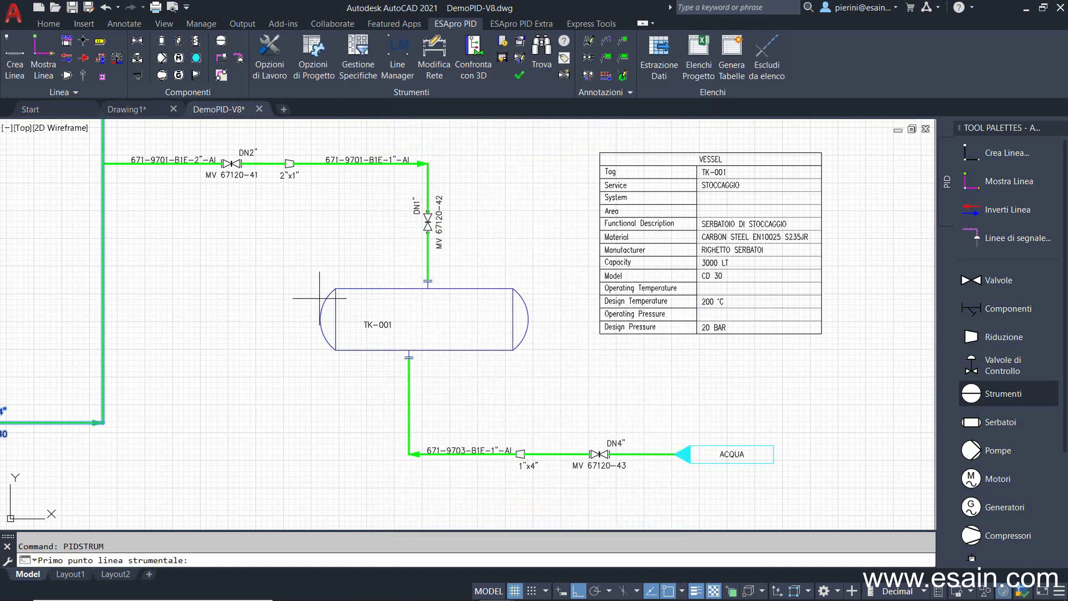
# - Set the instrument line class to B1E and draw it from tank TK-001
pyautogui.click(458, 230)
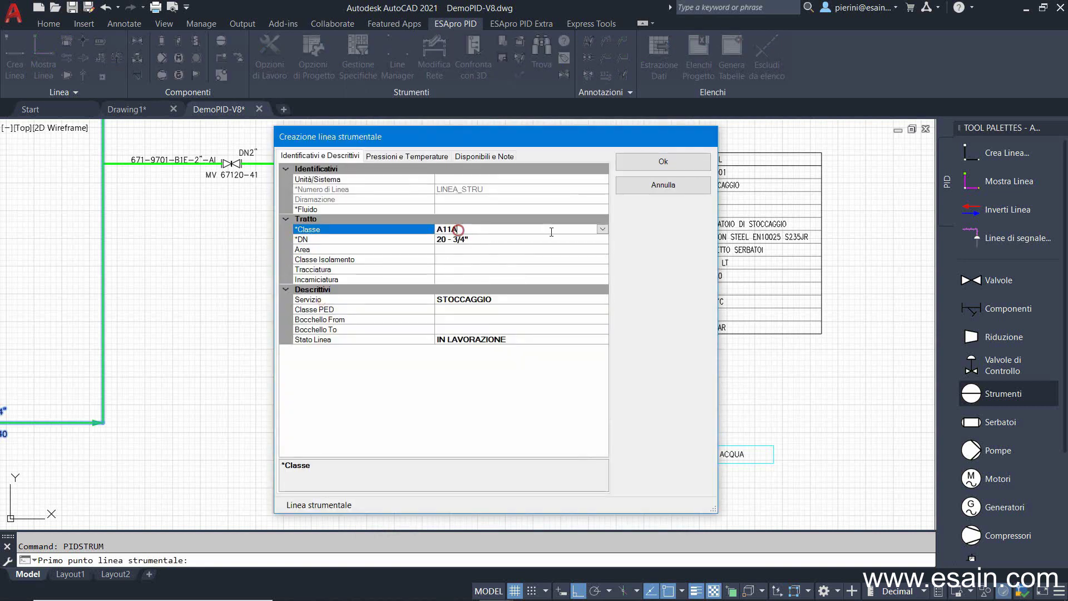
pyautogui.click(602, 229)
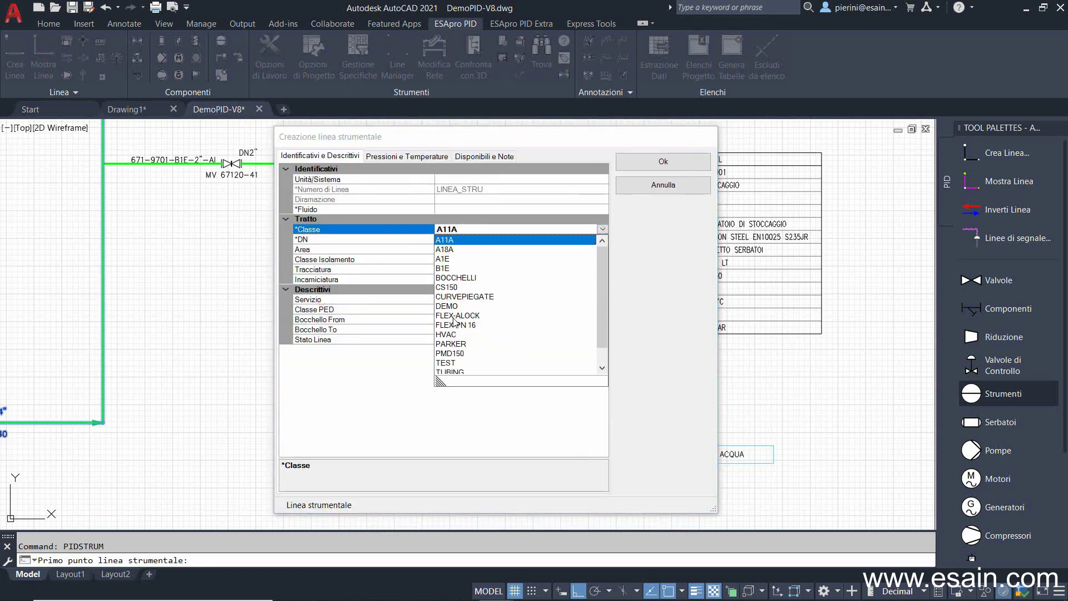
pyautogui.click(442, 268)
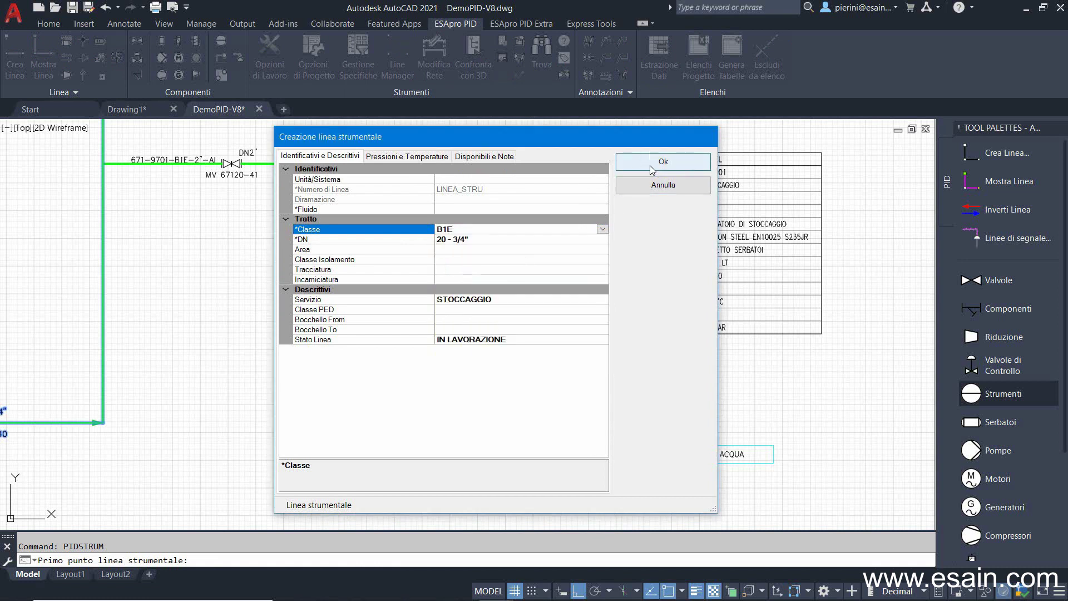
pyautogui.click(650, 165)
pyautogui.click(330, 314)
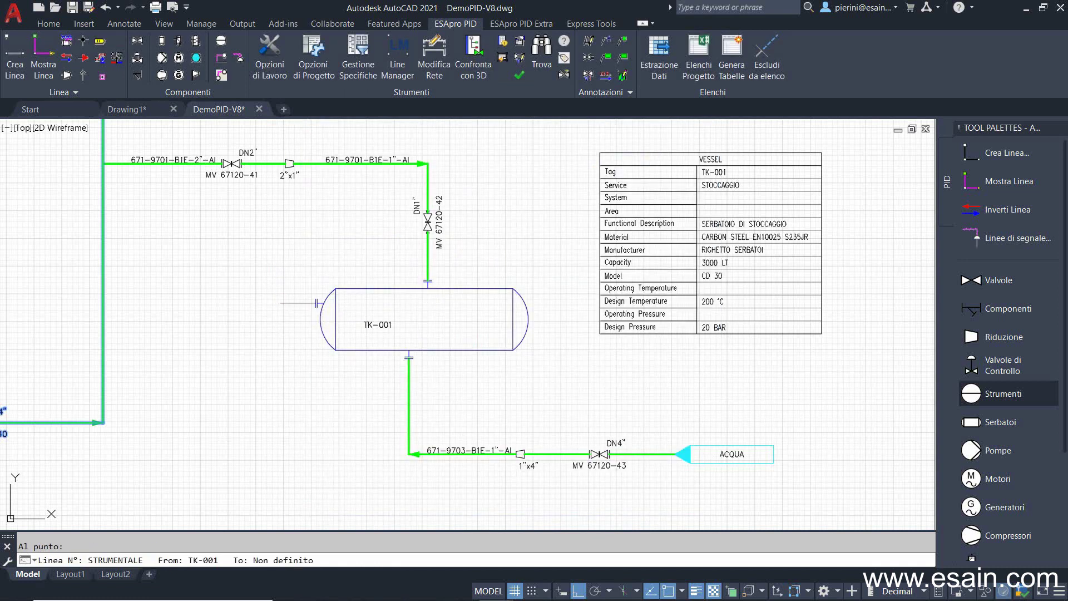
pyautogui.press('Return')
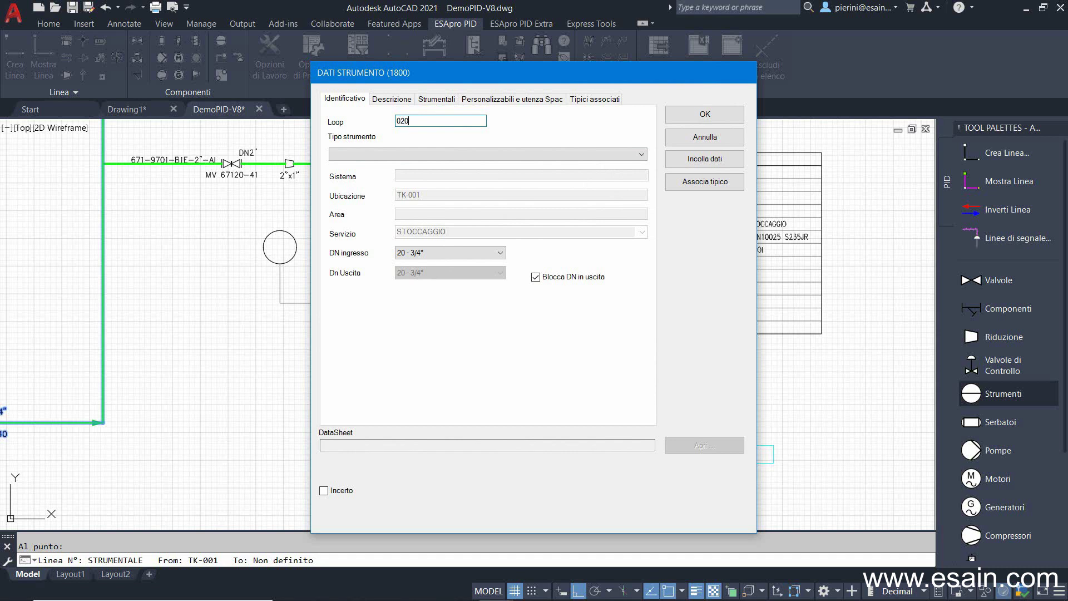
# - Set instrument type LIT and paste the second LIT catalogue entry's data
pyautogui.click(407, 151)
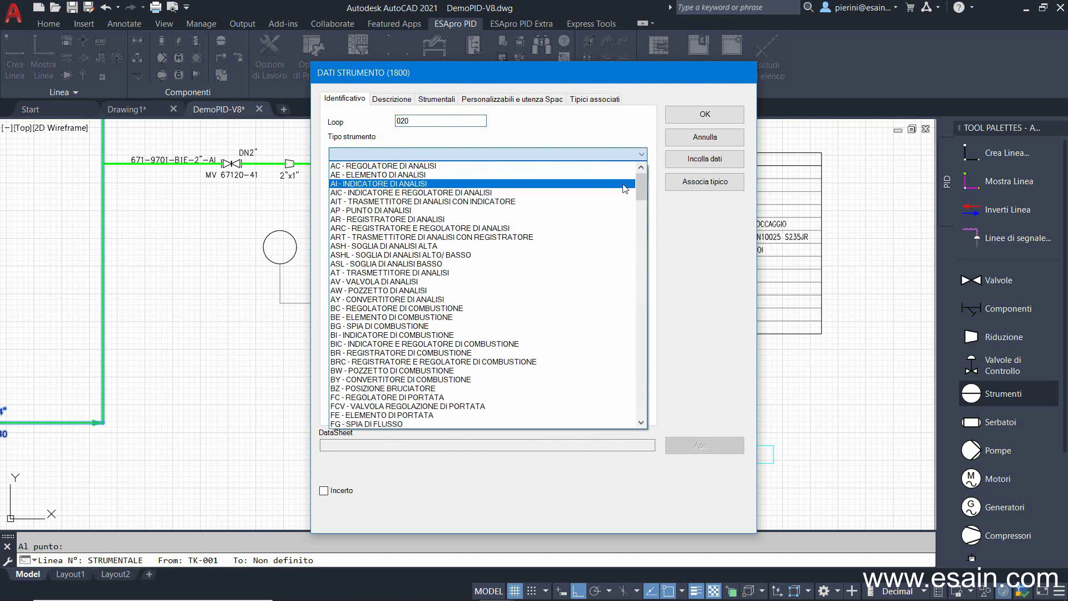
pyautogui.moveTo(640, 184); pyautogui.dragTo(643, 261)
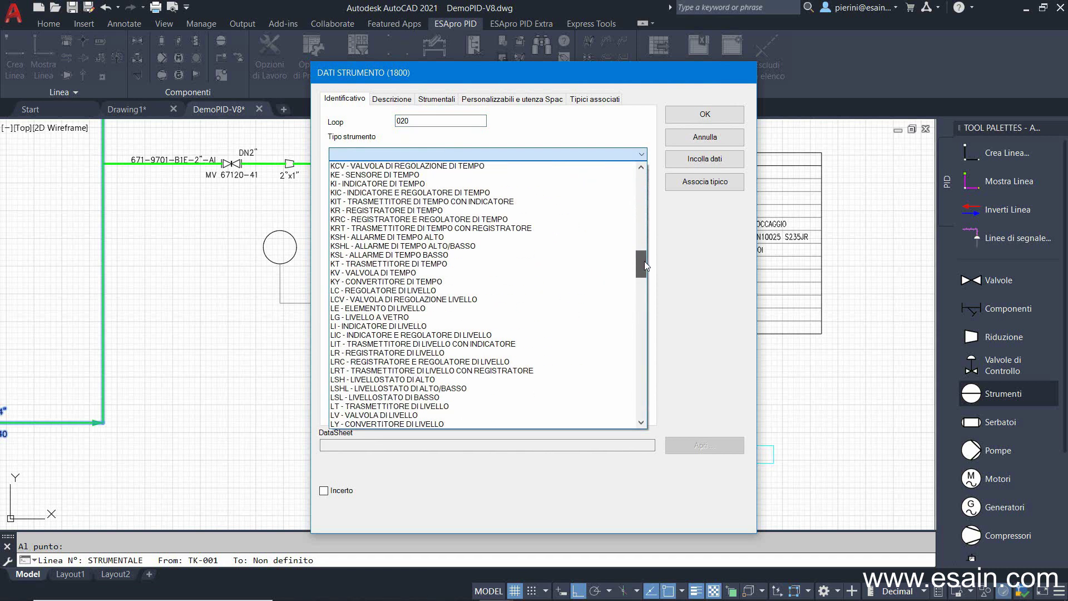
pyautogui.click(397, 343)
pyautogui.click(397, 99)
pyautogui.click(446, 162)
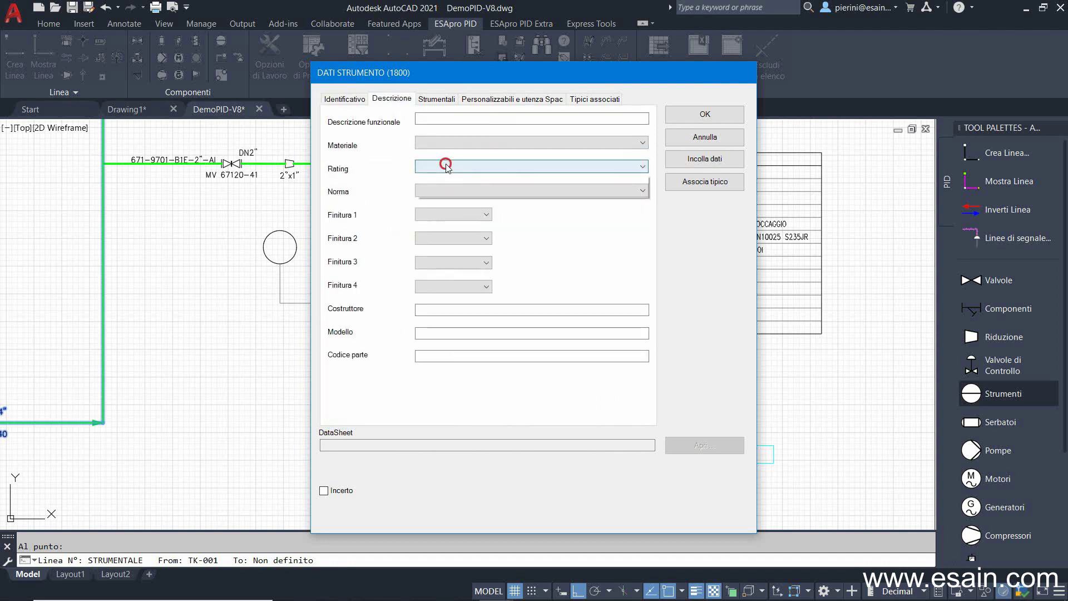
pyautogui.click(444, 145)
pyautogui.click(444, 144)
pyautogui.click(705, 159)
pyautogui.click(472, 196)
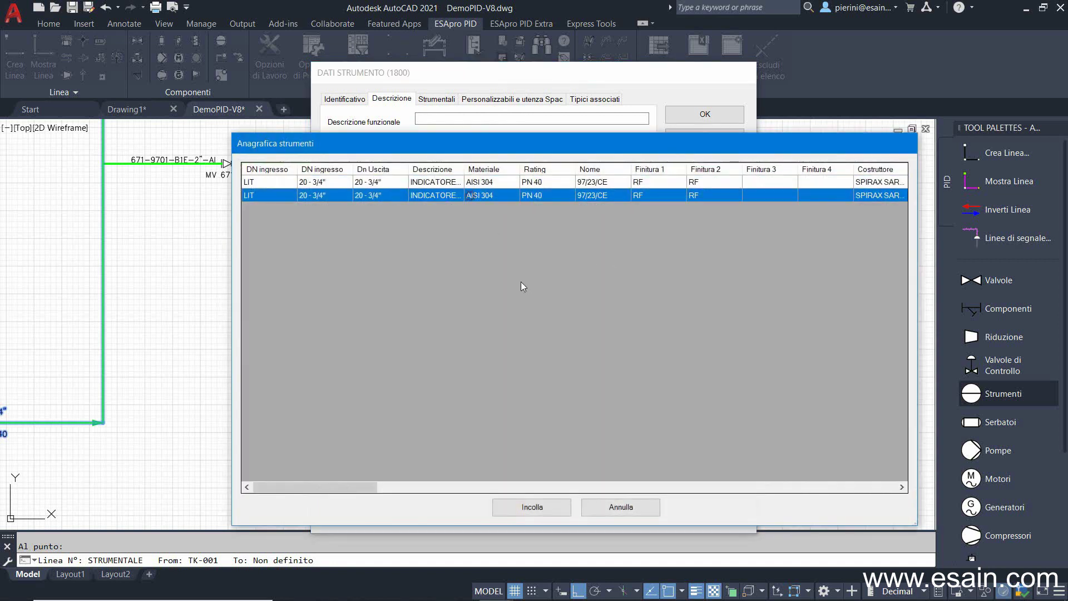
pyautogui.click(532, 507)
# - Check the VISCOROL 50 model, Segnale I/O and 0..800 mm range, then confirm LIT 020
pyautogui.click(477, 308)
pyautogui.click(473, 333)
pyautogui.click(423, 357)
pyautogui.write('2123123')
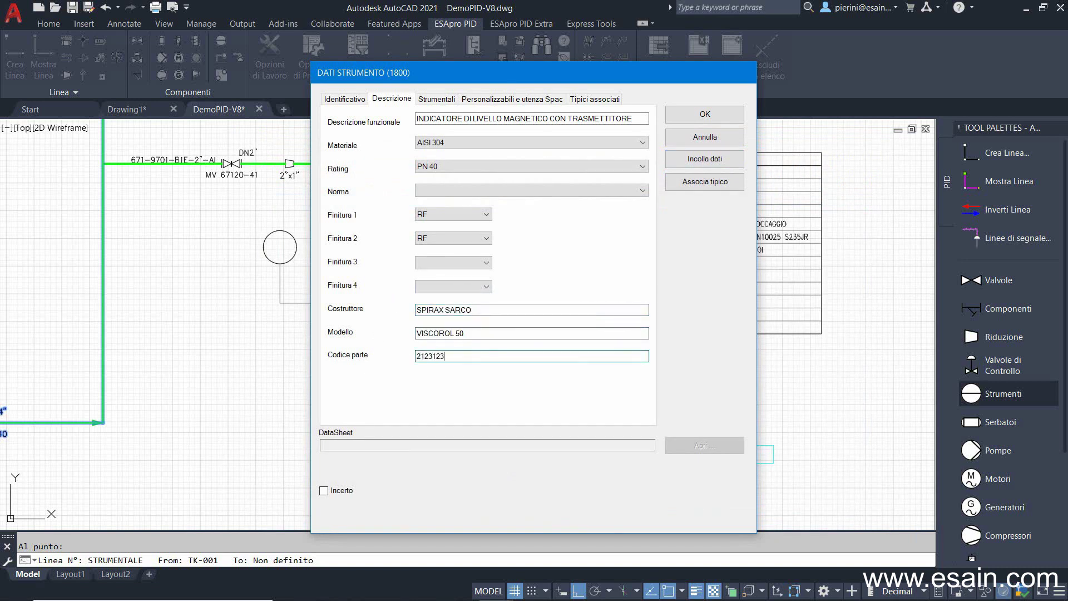
pyautogui.click(436, 99)
pyautogui.moveTo(490, 230); pyautogui.dragTo(410, 230)
pyautogui.moveTo(449, 142); pyautogui.dragTo(426, 144)
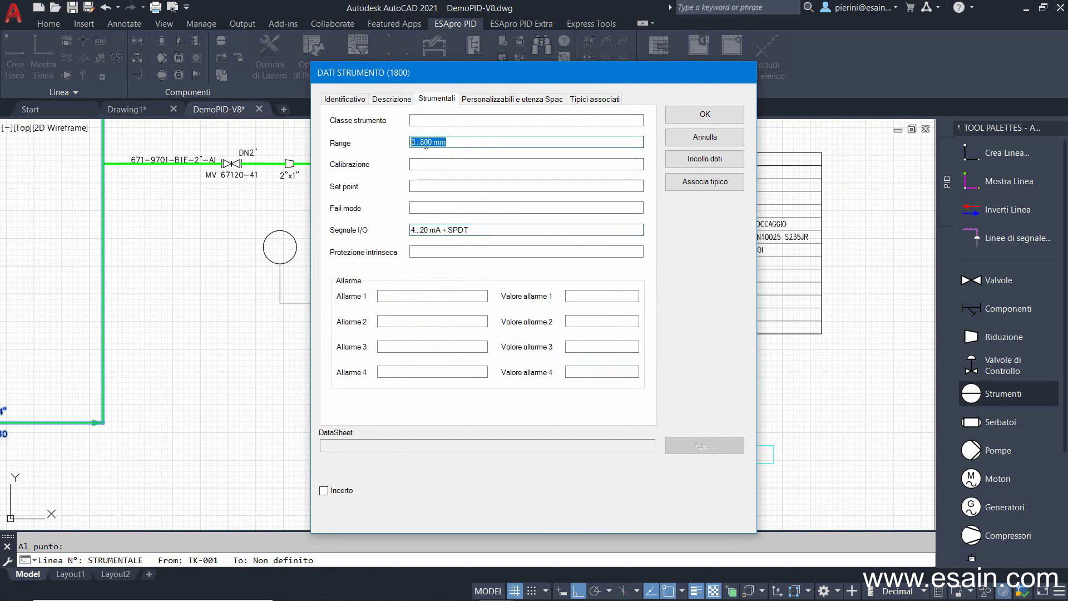
pyautogui.click(702, 114)
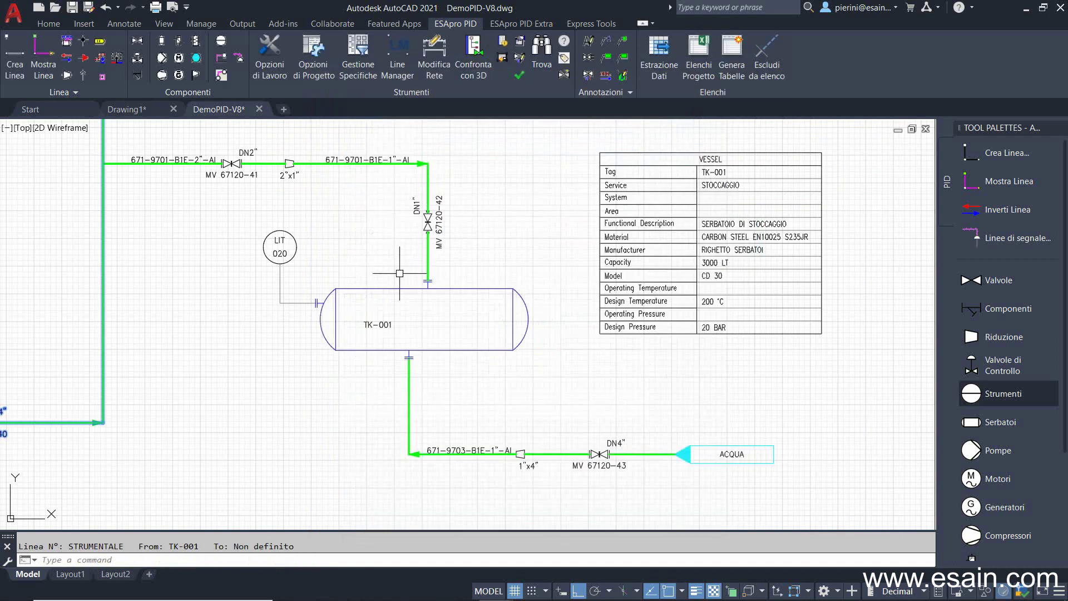
# - Choose DCS instrument 1811 for a new instrument near TK-001
pyautogui.moveTo(301, 272); pyautogui.dragTo(431, 327, button='middle')
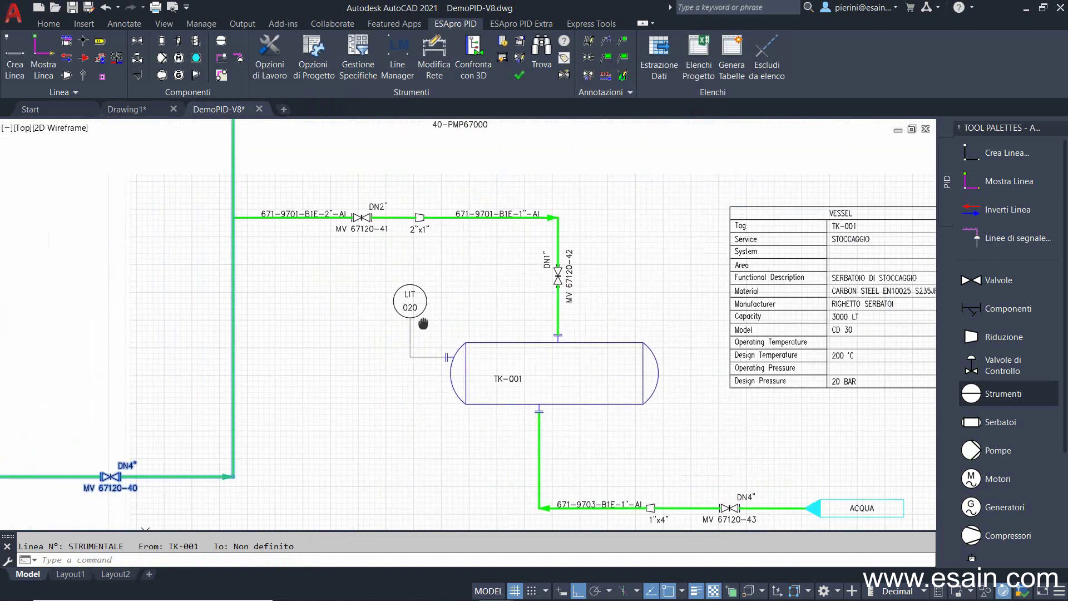
pyautogui.click(973, 397)
pyautogui.click(384, 118)
pyautogui.click(390, 192)
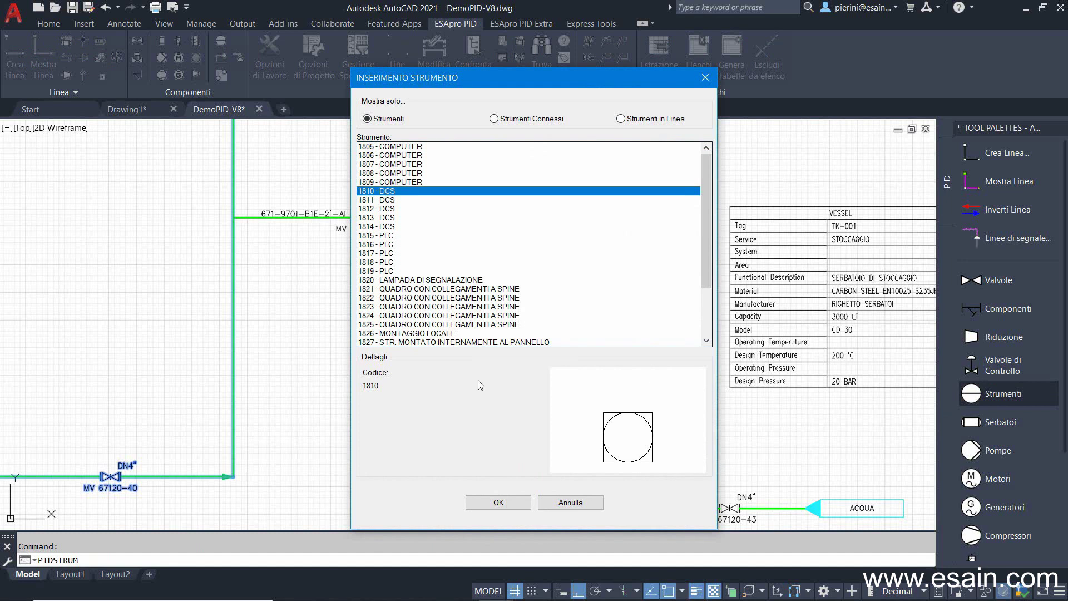
pyautogui.click(381, 200)
pyautogui.click(490, 501)
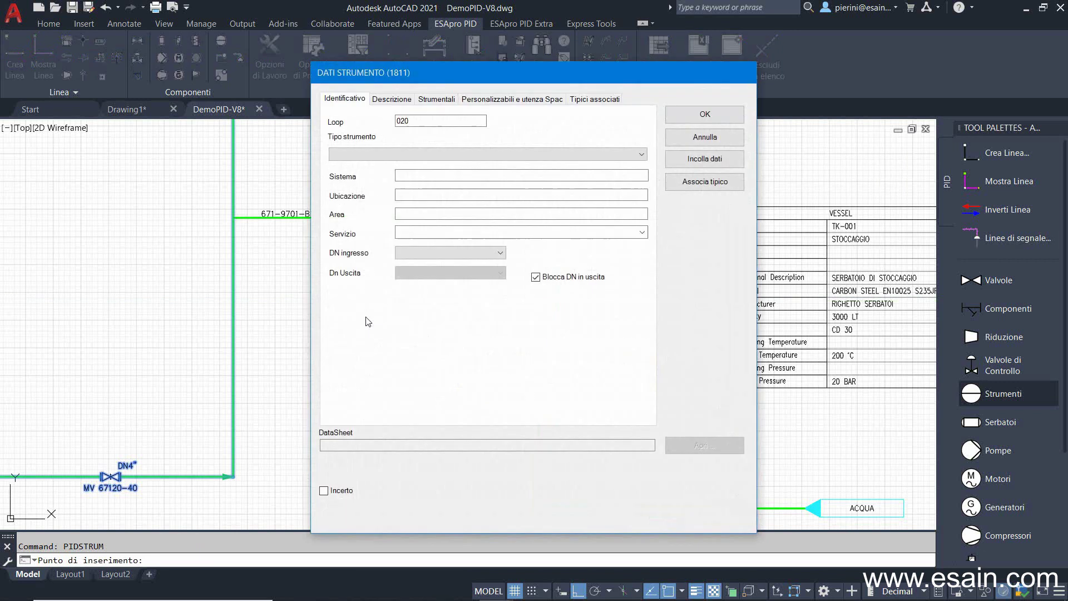
# - Set the instrument type to LY with location TK-001 and confirm LY 020
pyautogui.click(388, 151)
pyautogui.moveTo(640, 186); pyautogui.dragTo(643, 272)
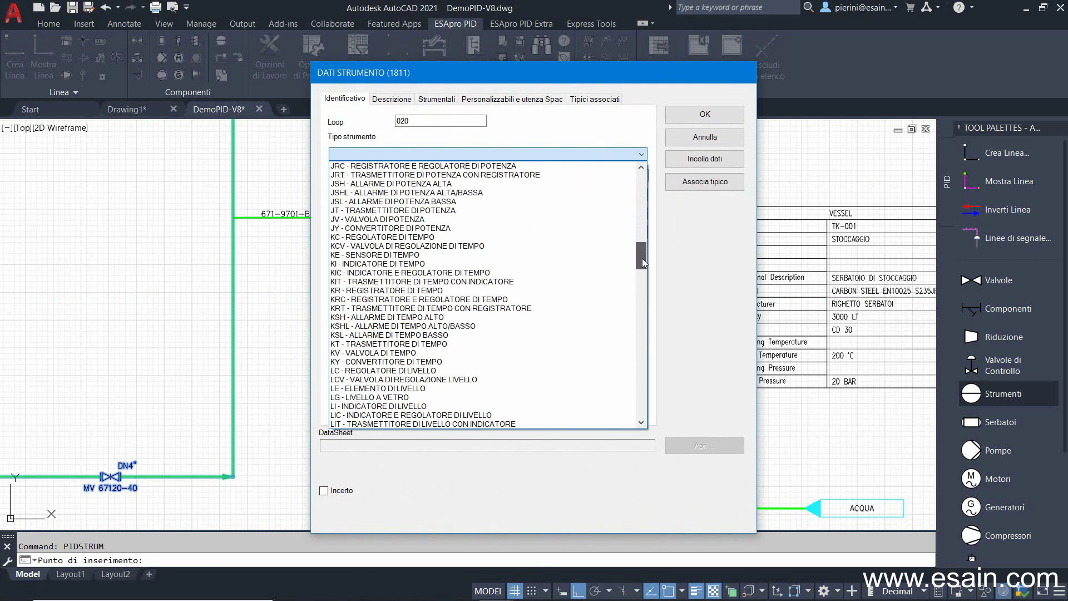
pyautogui.click(395, 378)
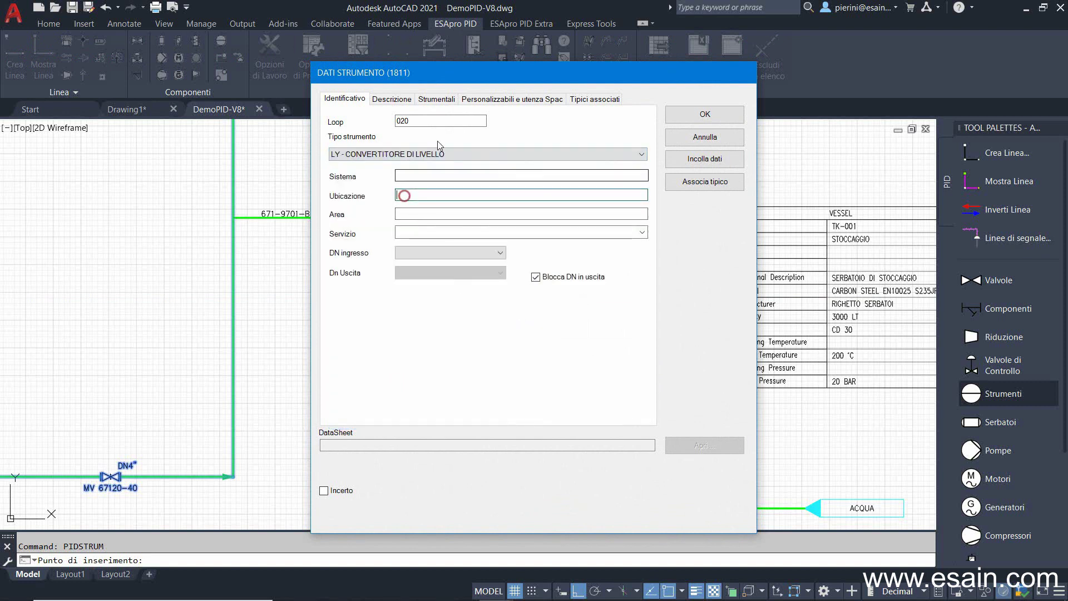
pyautogui.moveTo(454, 73); pyautogui.dragTo(686, 98)
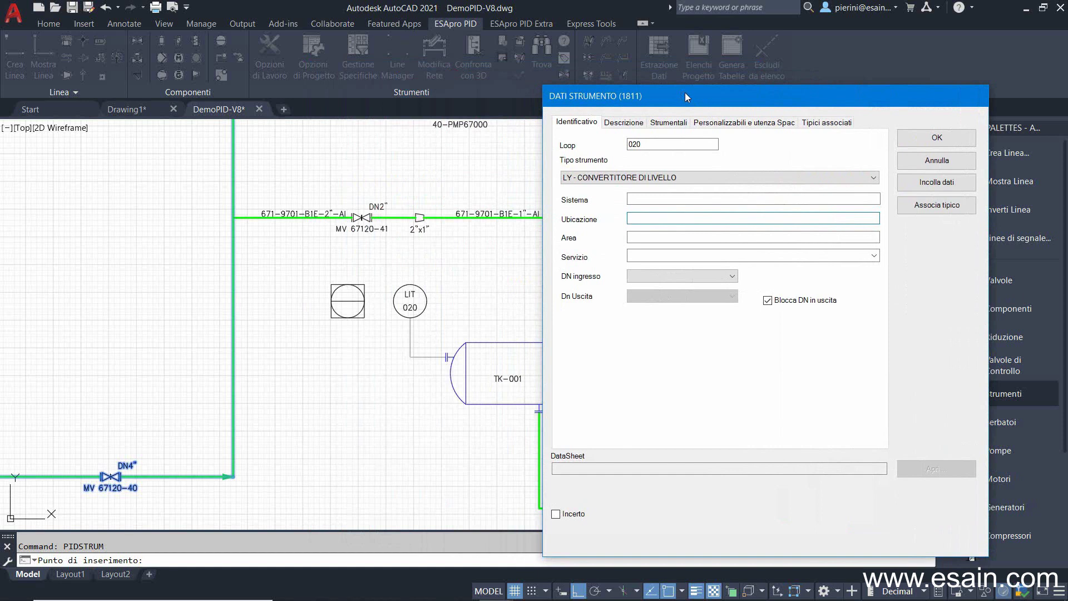
pyautogui.write('TK-001')
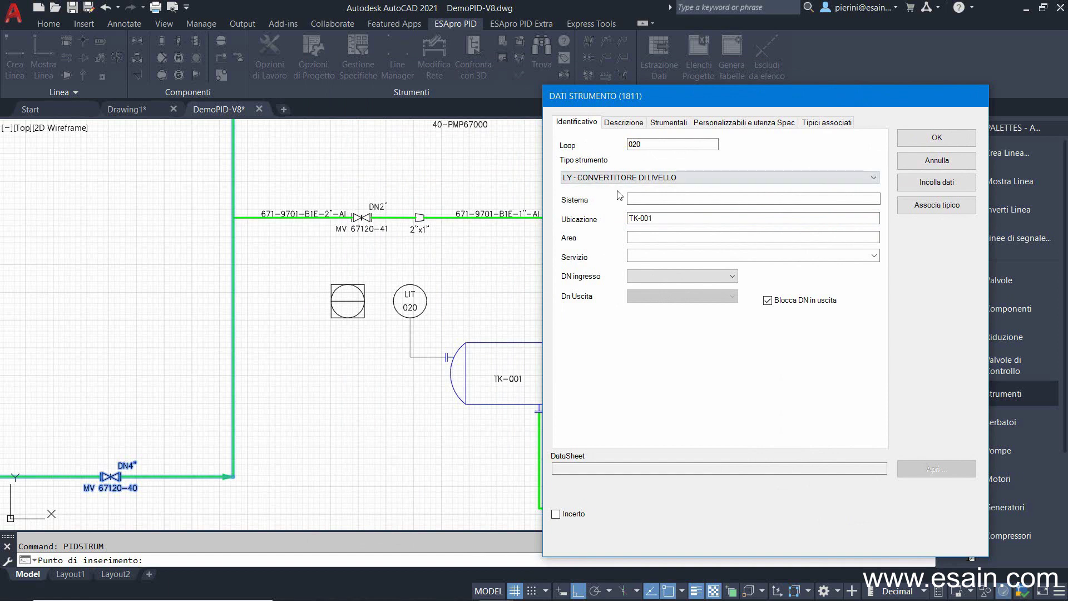
pyautogui.click(908, 143)
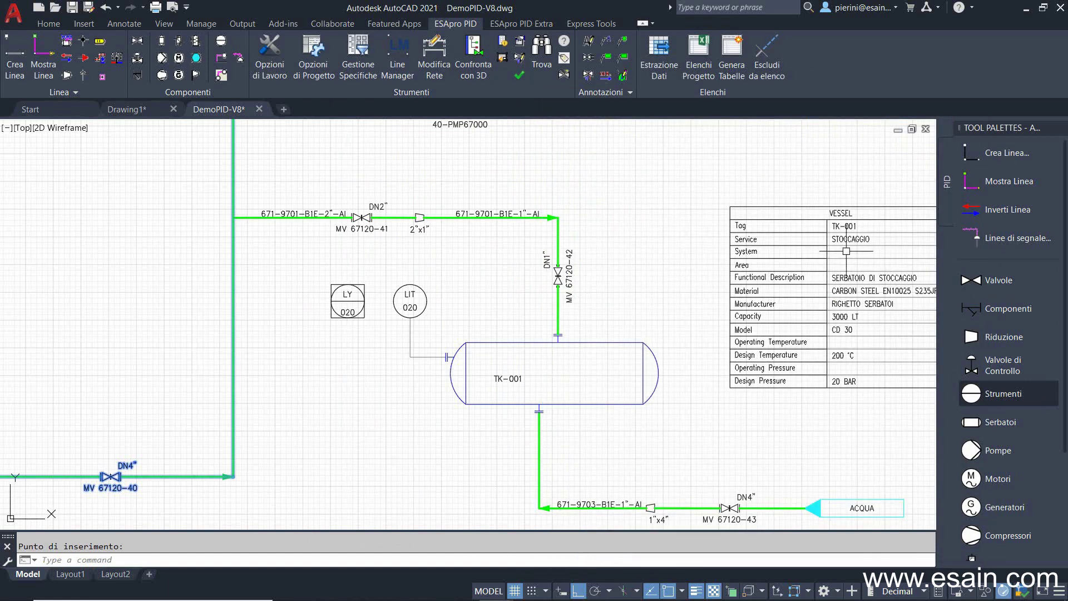
# - Start a dashed electric signal line from LY 020 toward LIT 020
pyautogui.click(1007, 237)
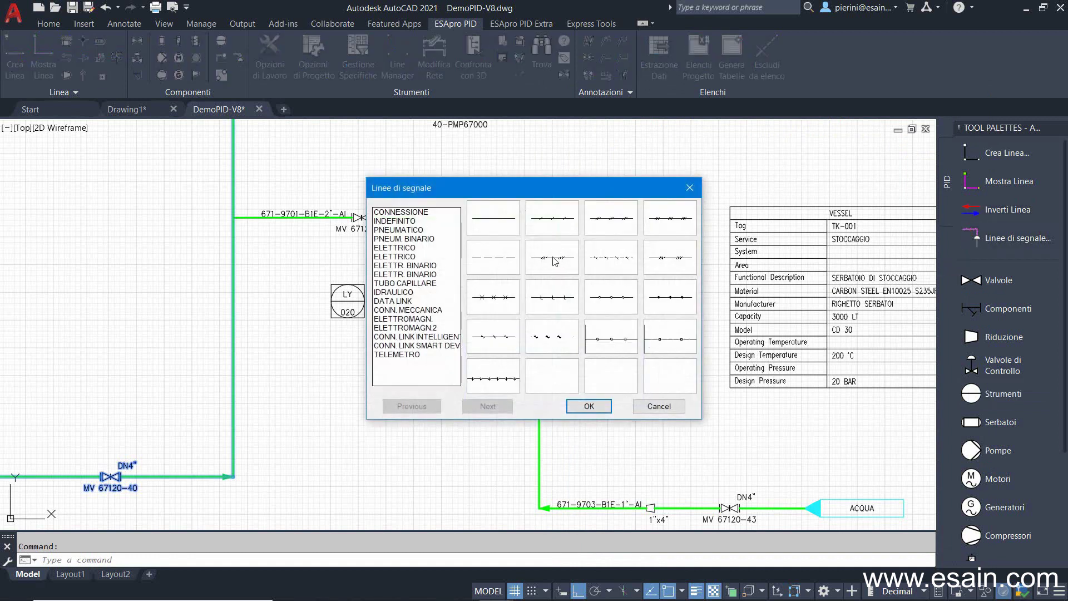
pyautogui.click(516, 260)
pyautogui.click(589, 406)
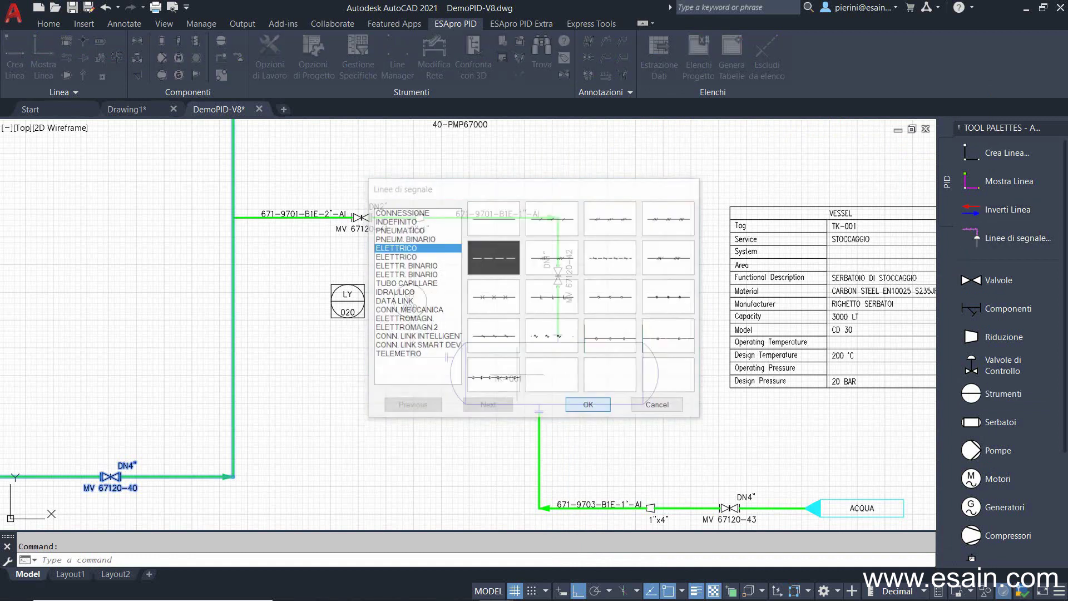
pyautogui.click(364, 301)
pyautogui.moveTo(386, 319); pyautogui.dragTo(340, 192, button='middle')
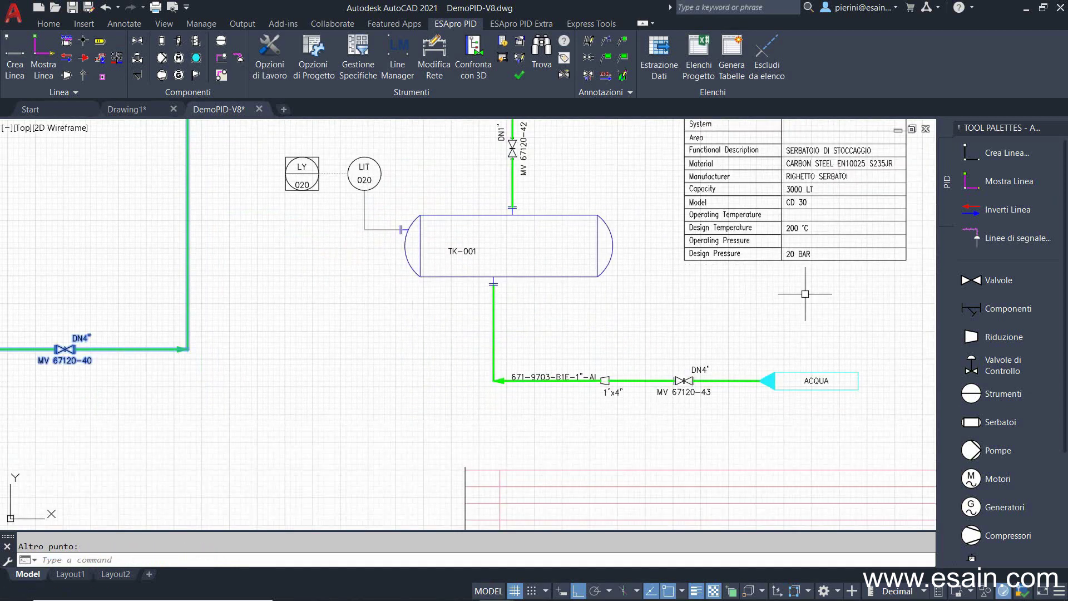
# - Place a spring-opposed diaphragm control valve, block style 01, on the line below TK-001
pyautogui.click(504, 286)
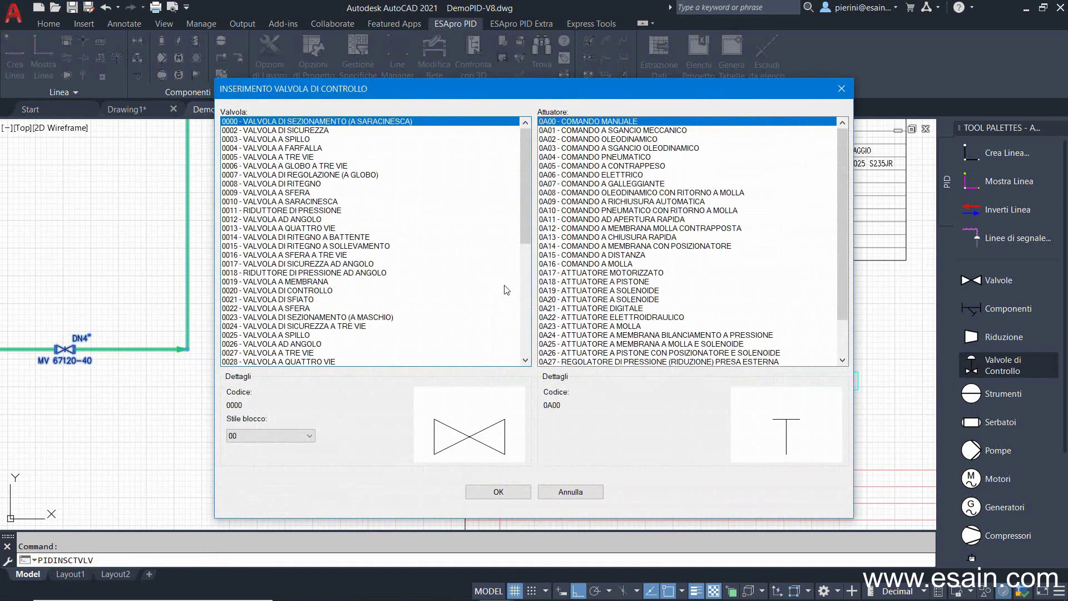
pyautogui.click(581, 228)
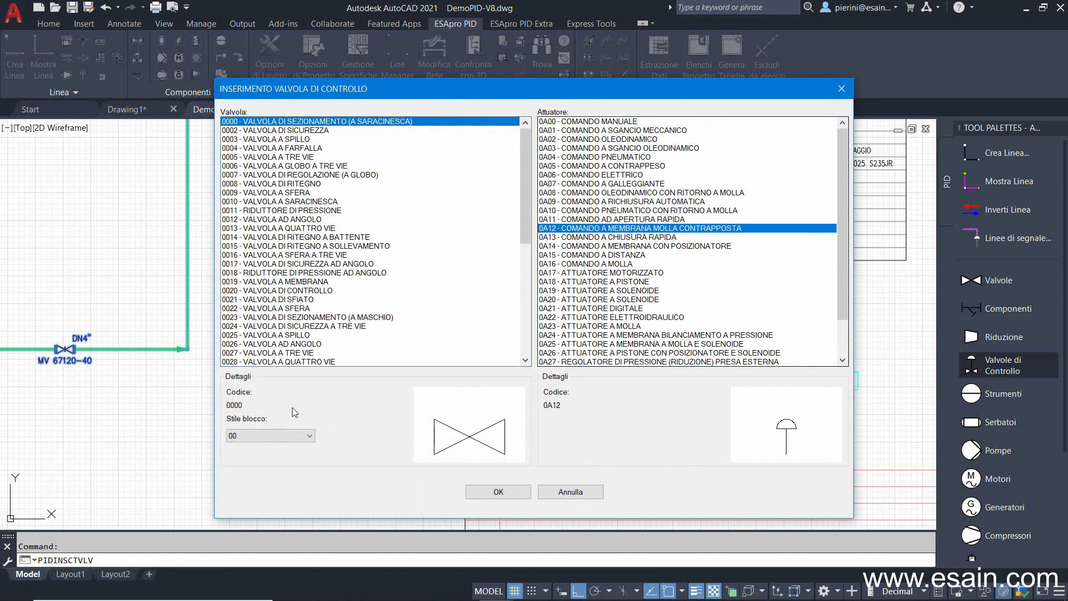
pyautogui.click(269, 437)
pyautogui.click(253, 457)
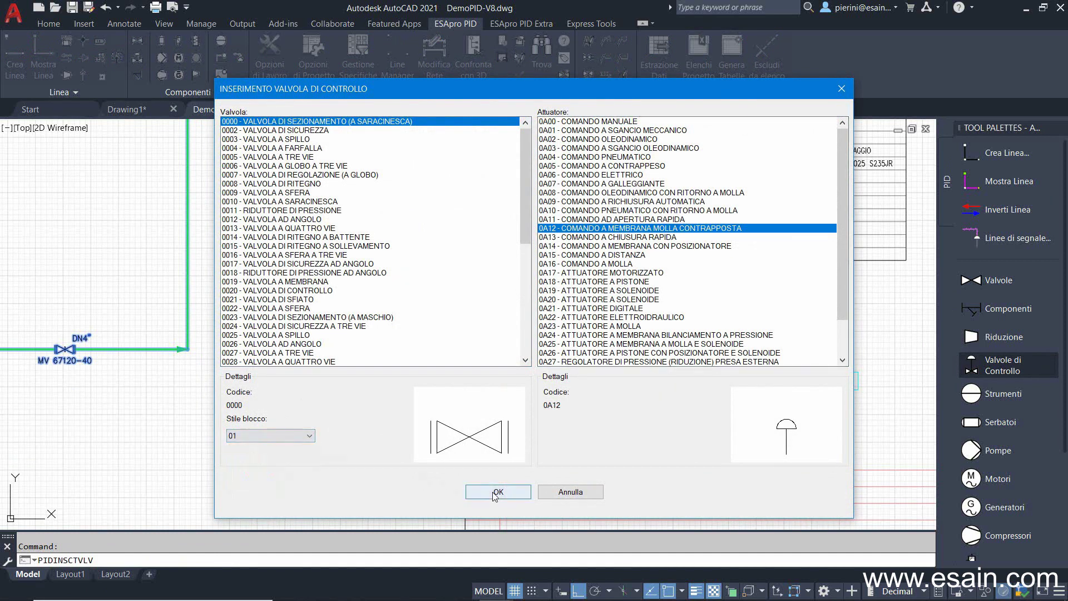
pyautogui.click(495, 493)
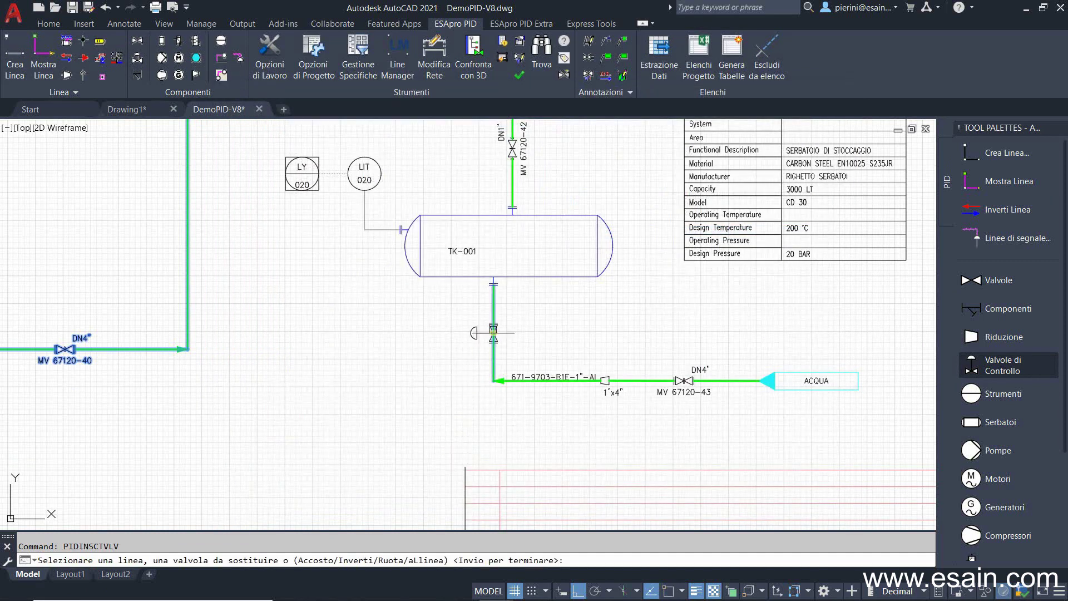
pyautogui.press('F8')
pyautogui.click(453, 382)
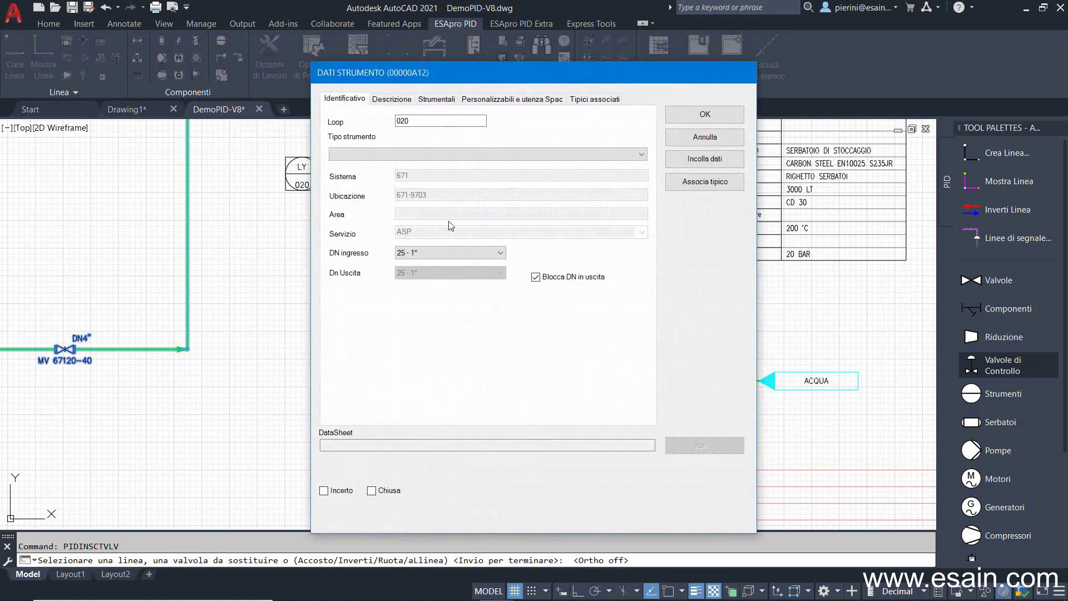
# - Make the valve an LV instrument and fill its description from a typical data set
pyautogui.click(421, 155)
pyautogui.moveTo(643, 182); pyautogui.dragTo(642, 262)
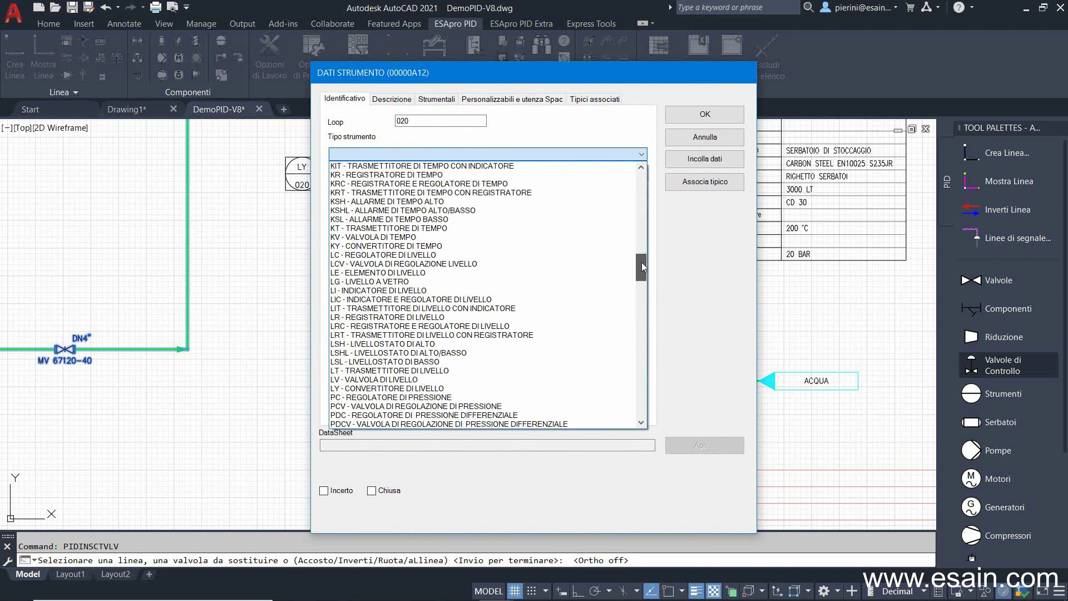
pyautogui.click(429, 379)
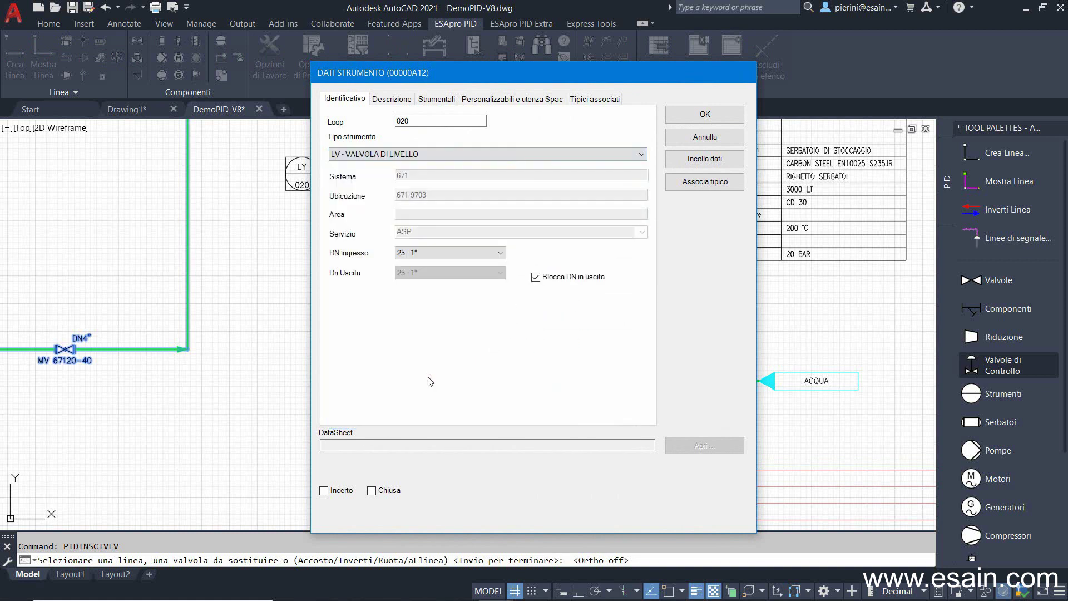
pyautogui.click(392, 99)
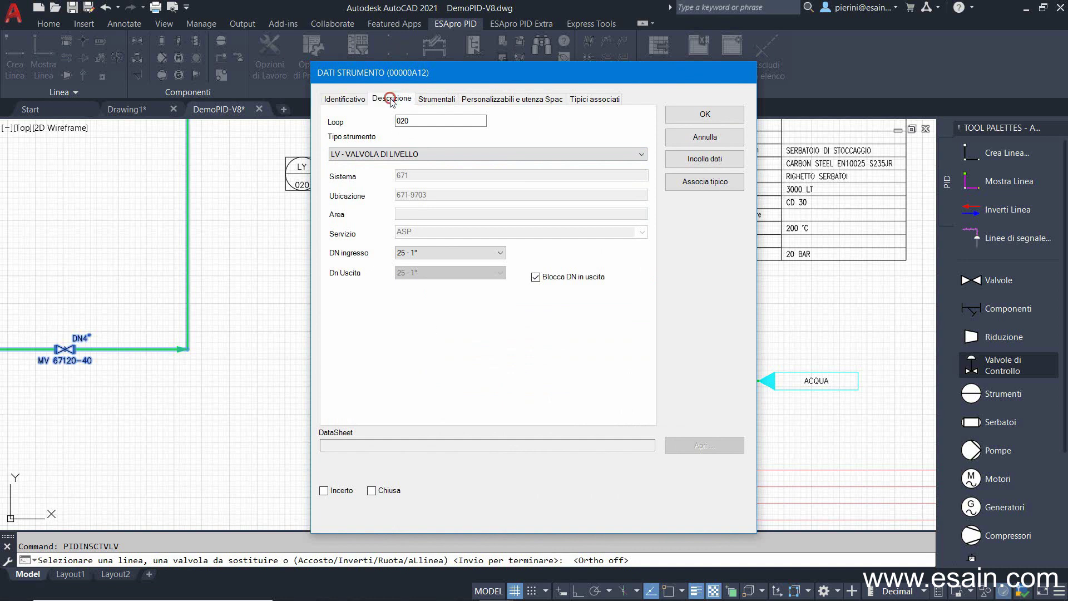
pyautogui.click(688, 186)
pyautogui.click(529, 507)
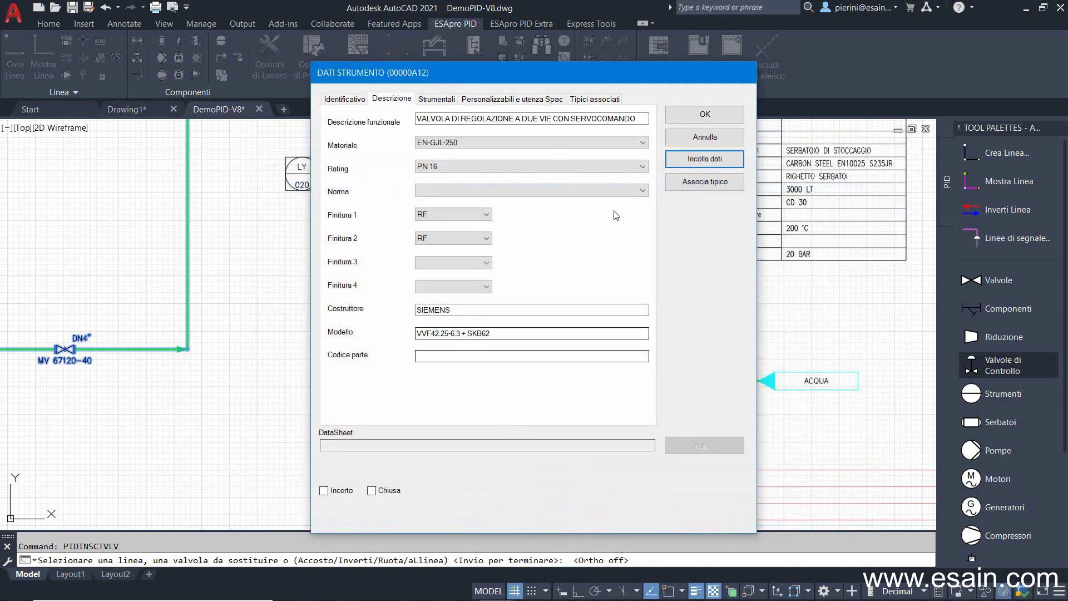
# - Review the FC fail mode and other fields, confirm LV 020, and stop inserting valves
pyautogui.click(437, 99)
pyautogui.moveTo(480, 229); pyautogui.dragTo(410, 229)
pyautogui.doubleClick(439, 208)
pyautogui.click(490, 99)
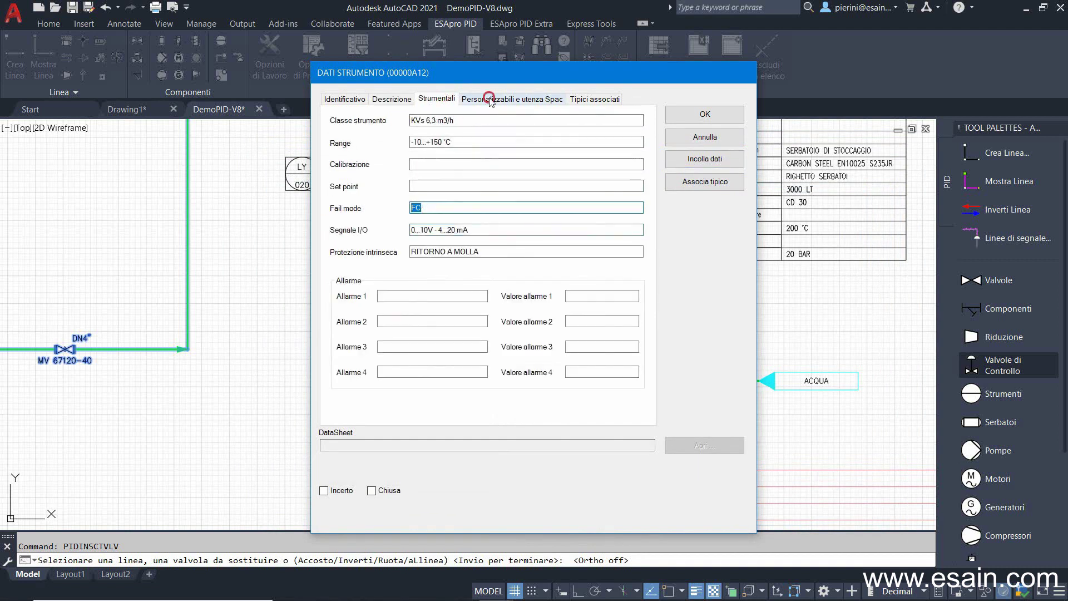
pyautogui.moveTo(632, 145); pyautogui.dragTo(636, 149)
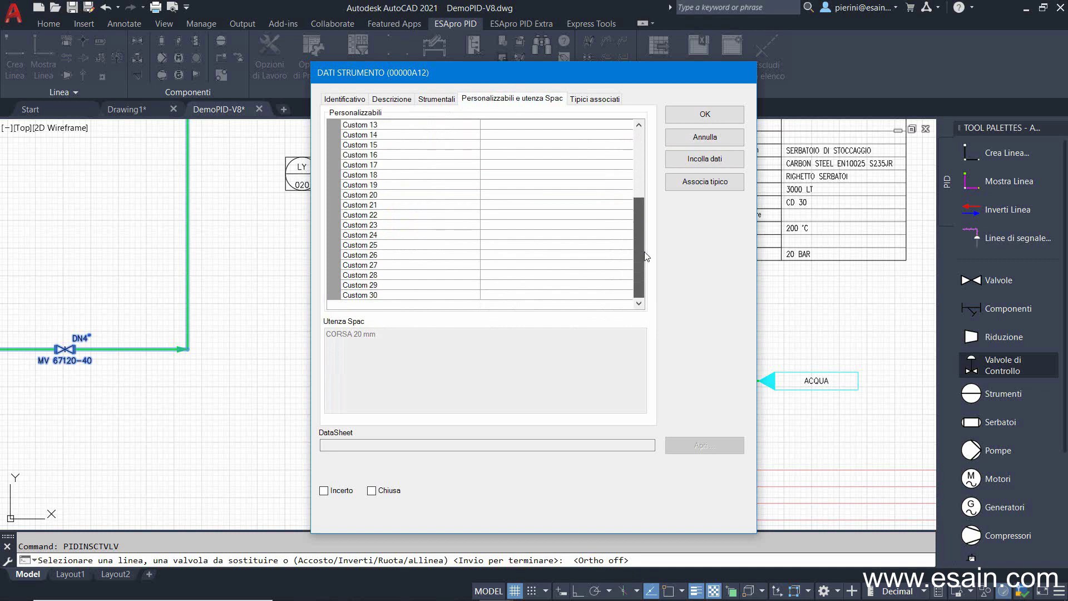
pyautogui.click(429, 99)
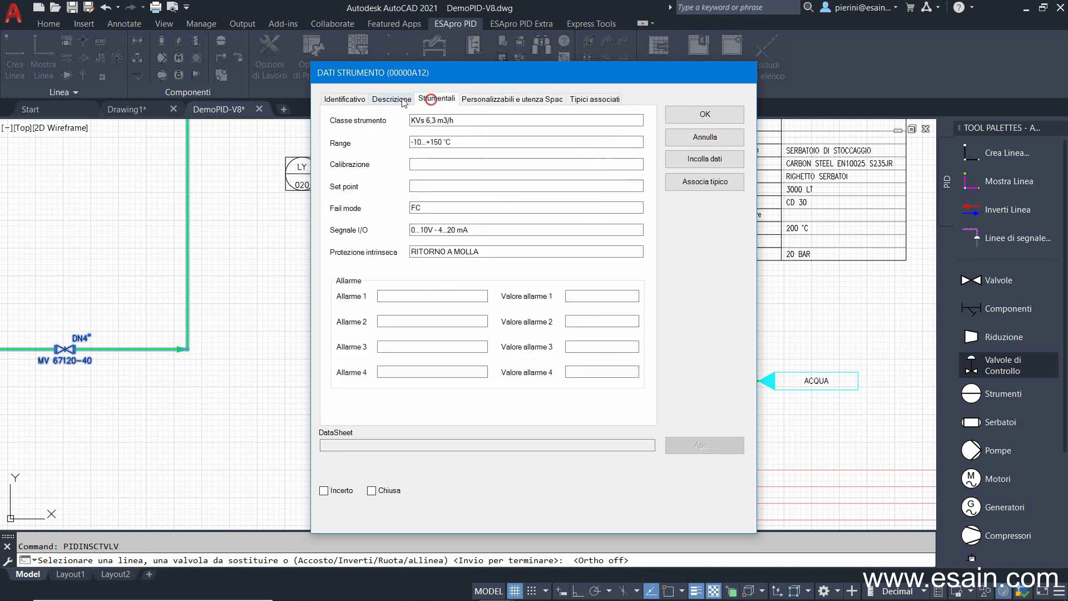
pyautogui.click(359, 101)
pyautogui.click(704, 114)
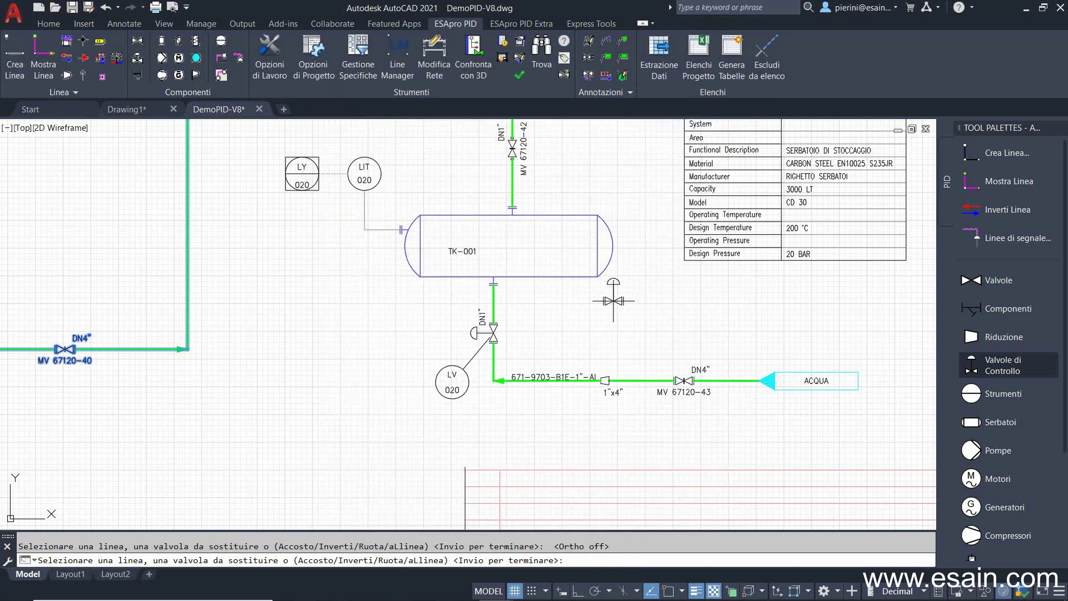
pyautogui.press('Escape')
# - Draw a pneumatic signal line from the LV 020 actuator up to LY 020, zoom to extents, and begin data extraction
pyautogui.click(1008, 238)
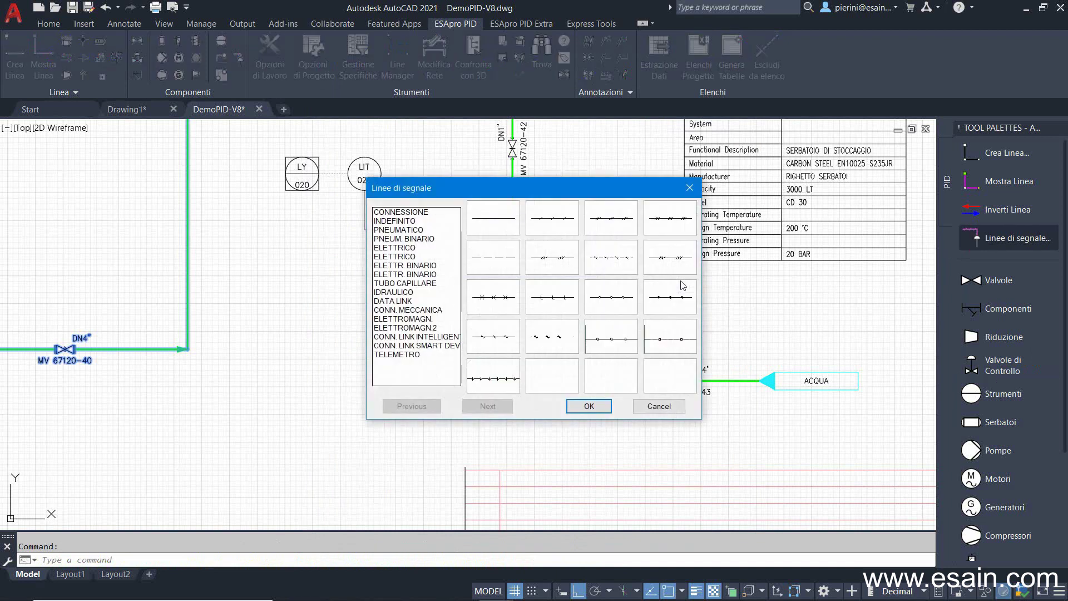
pyautogui.click(609, 225)
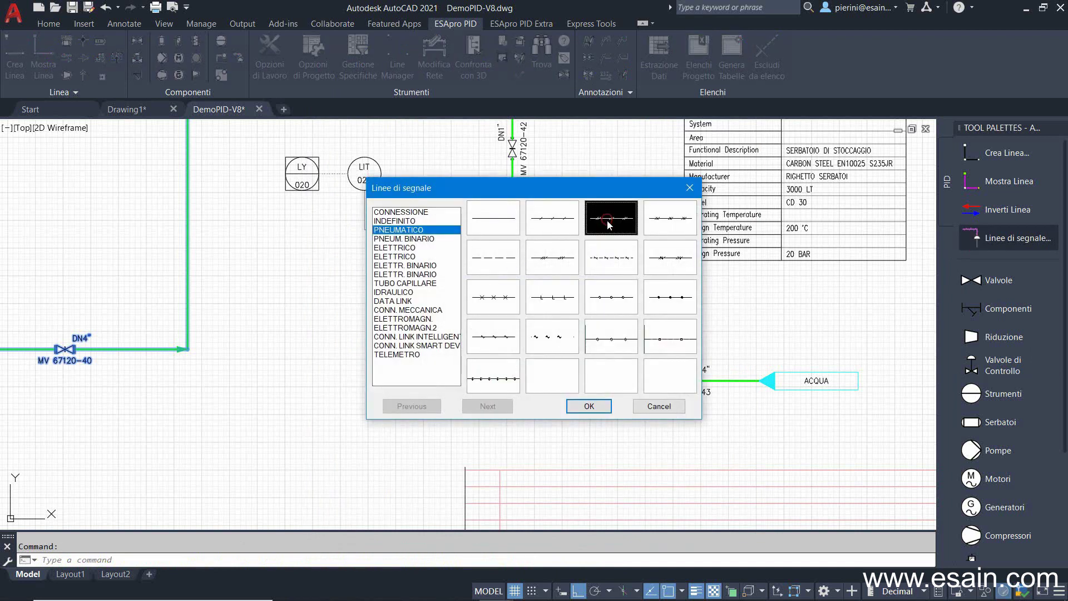
pyautogui.click(585, 406)
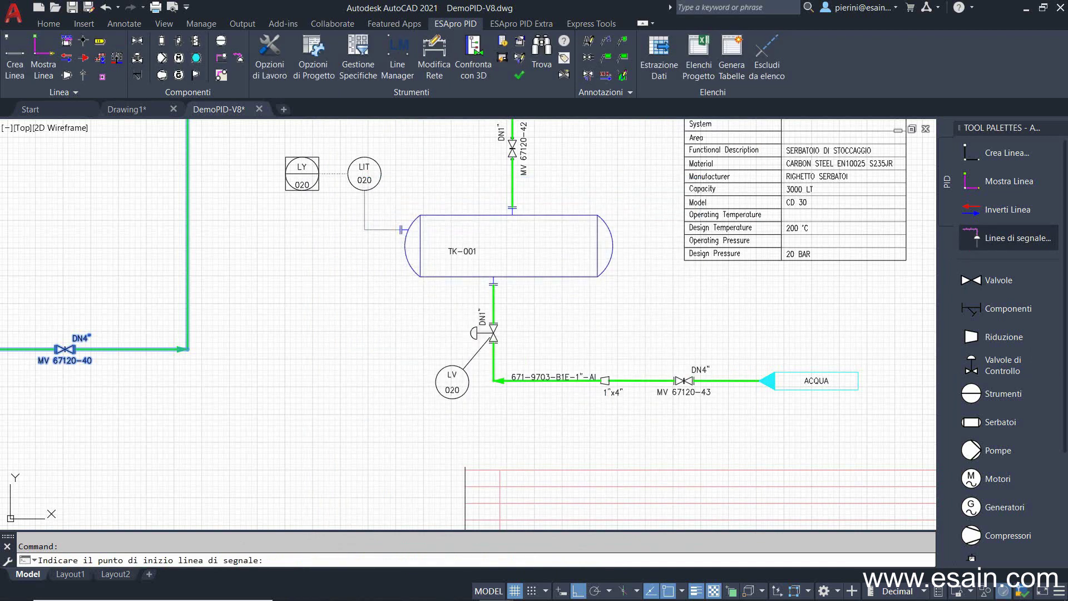
pyautogui.click(473, 333)
pyautogui.click(299, 272)
pyautogui.click(302, 189)
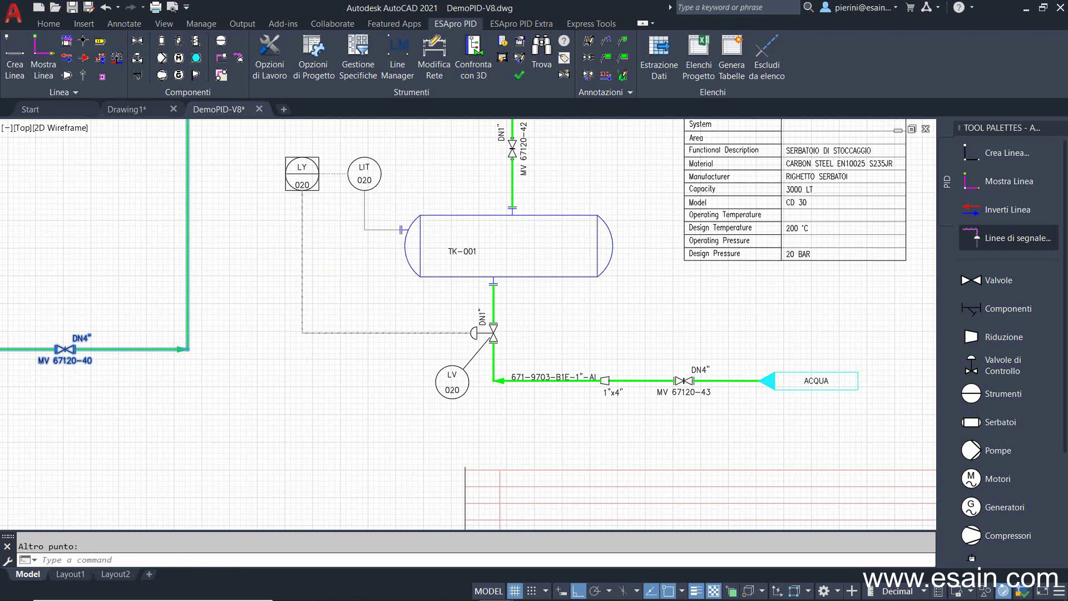
pyautogui.middleClick(360, 288)
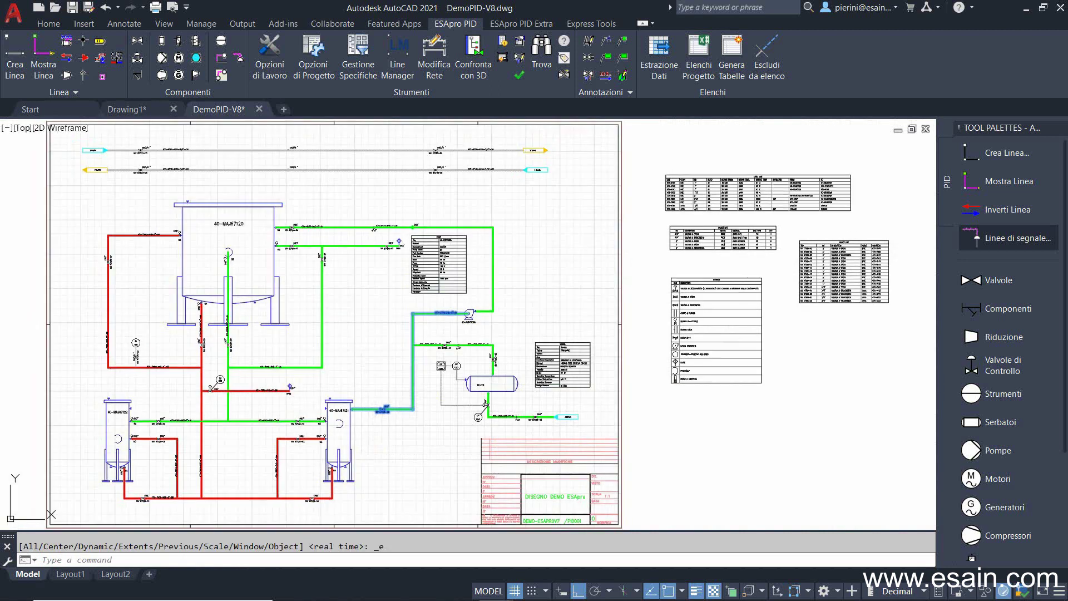
pyautogui.click(659, 53)
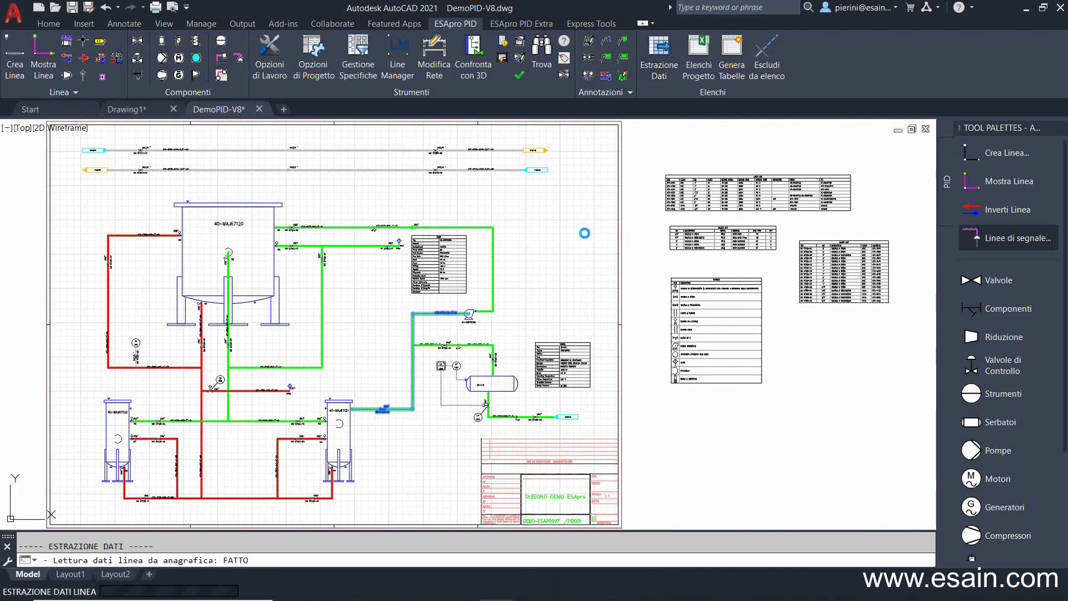
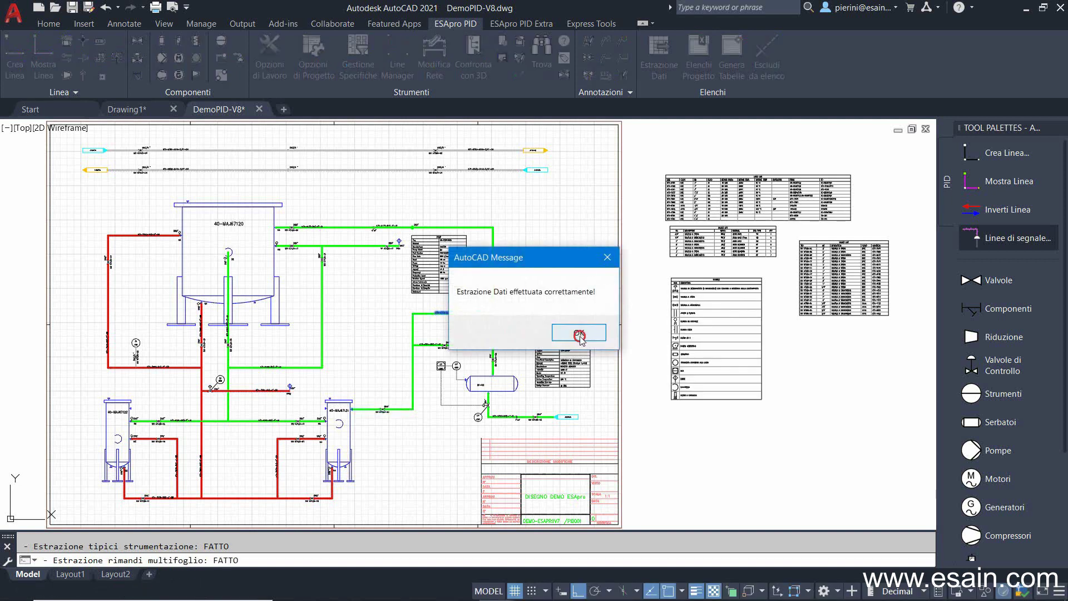
# - Generate an Excel INSTRUMENTS & VALVES list from drawing PID001 at revision 0
pyautogui.click(579, 333)
pyautogui.click(699, 55)
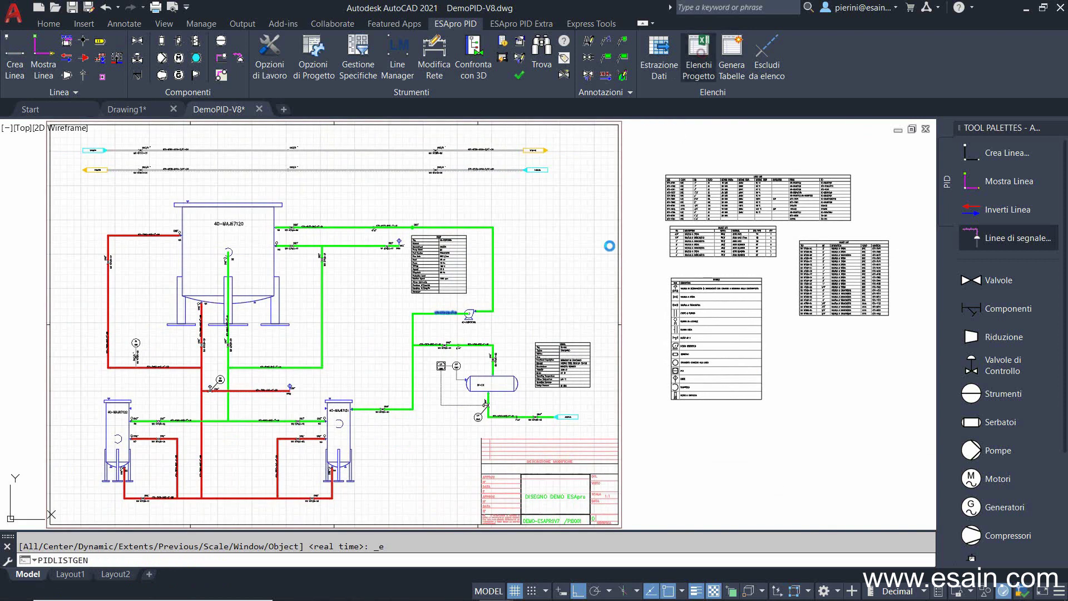
pyautogui.click(366, 200)
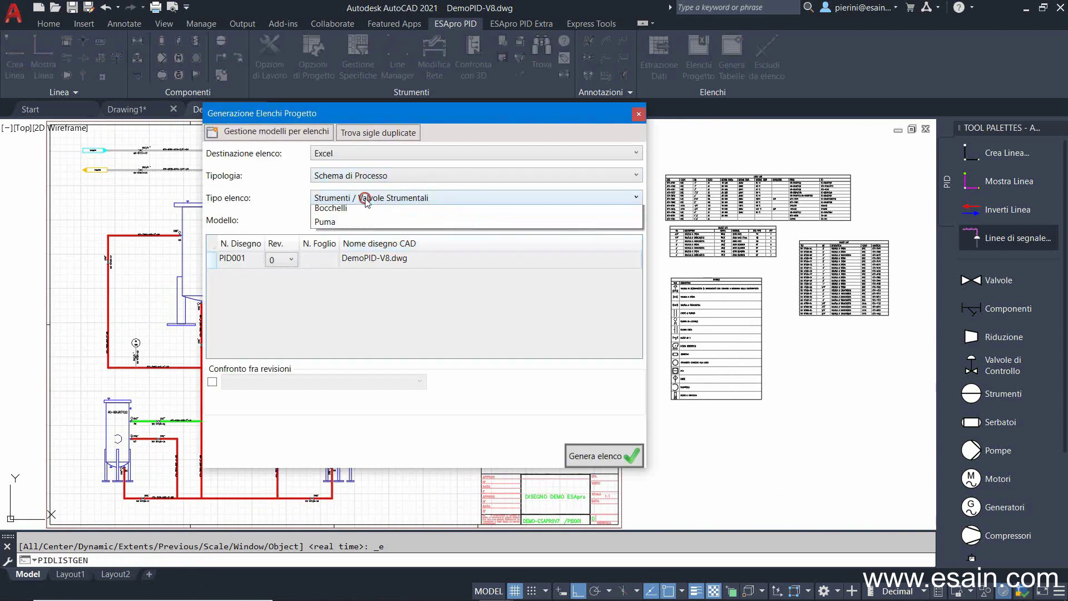
pyautogui.click(366, 221)
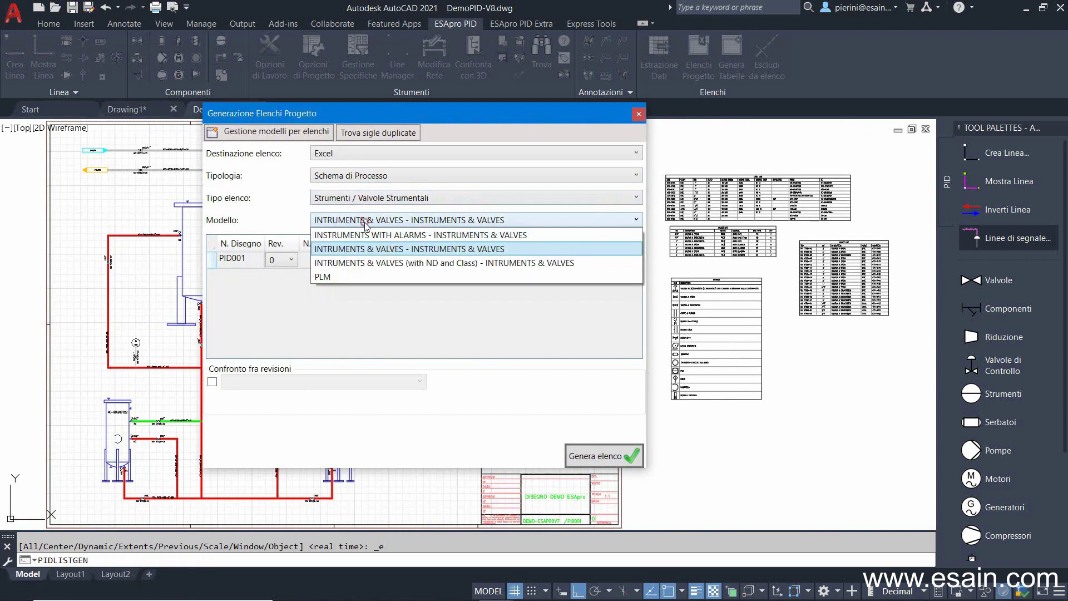
pyautogui.click(368, 250)
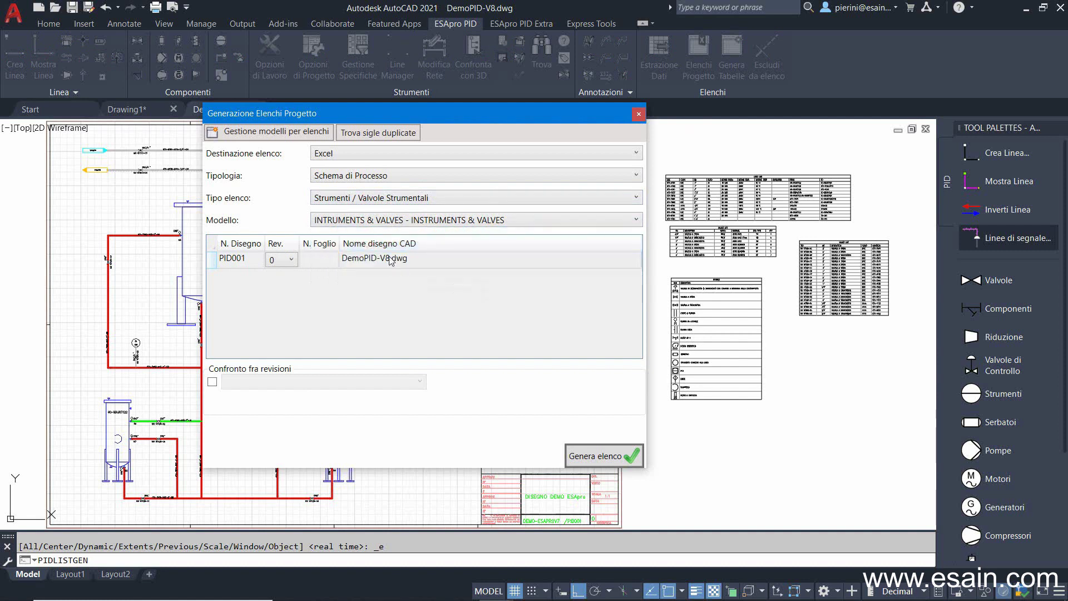
pyautogui.click(390, 259)
pyautogui.click(282, 275)
pyautogui.click(212, 382)
pyautogui.click(617, 457)
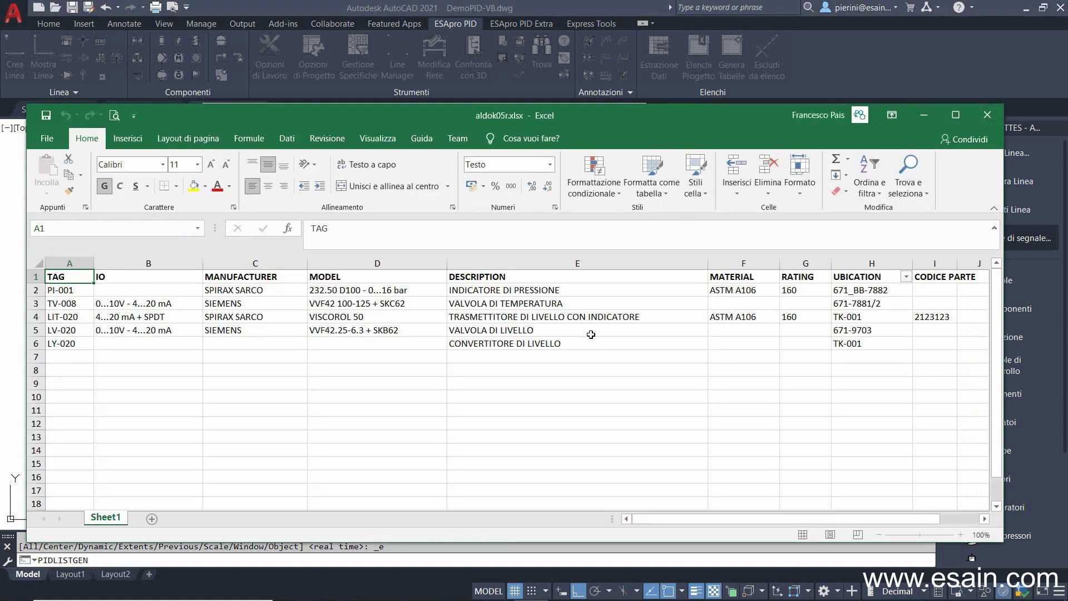
# - Inspect the I/O signal, manufacturer and model entries in the generated list
pyautogui.click(124, 316)
pyautogui.click(135, 345)
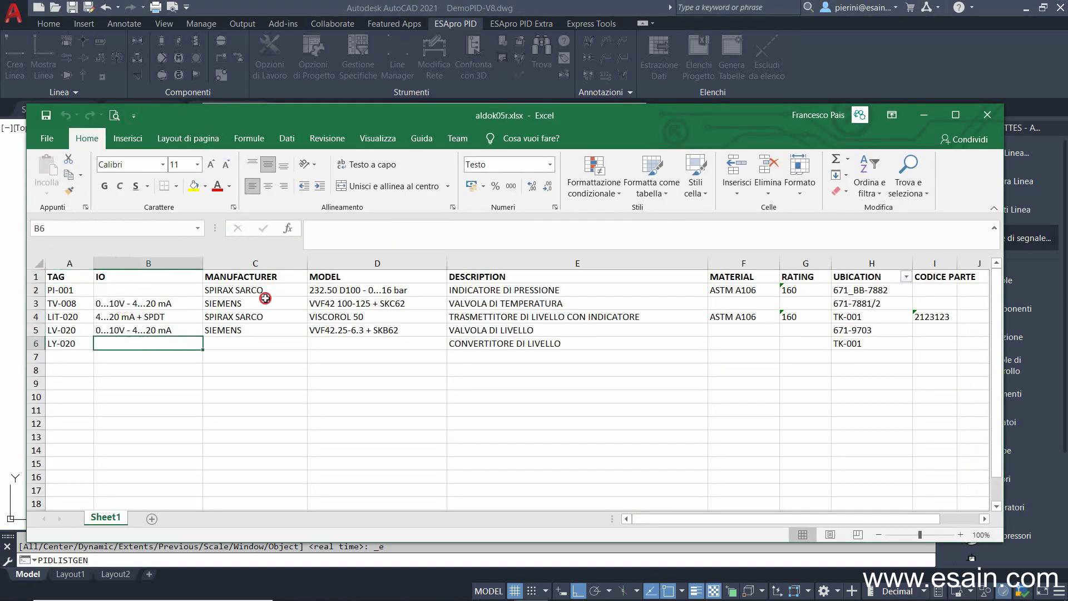
pyautogui.click(272, 330)
pyautogui.click(370, 330)
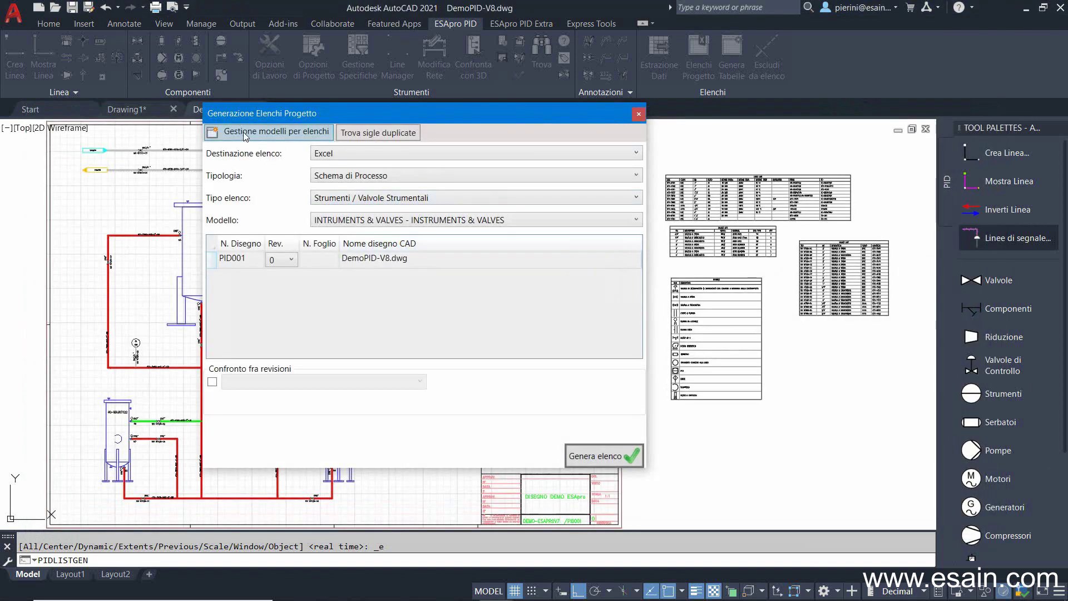
# - Browse the Strumenti / Valvole Strumentali templates, viewing INSTRUMENTS WITH ALARMS and INSTRUMENTS & VALVES fields
pyautogui.click(245, 135)
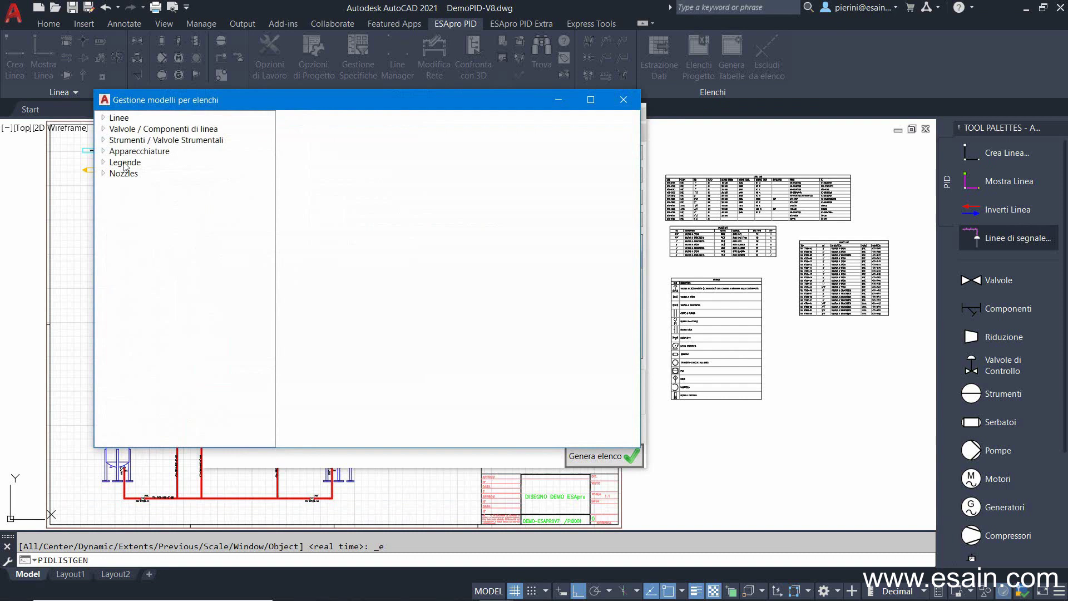
pyautogui.click(128, 140)
pyautogui.doubleClick(128, 140)
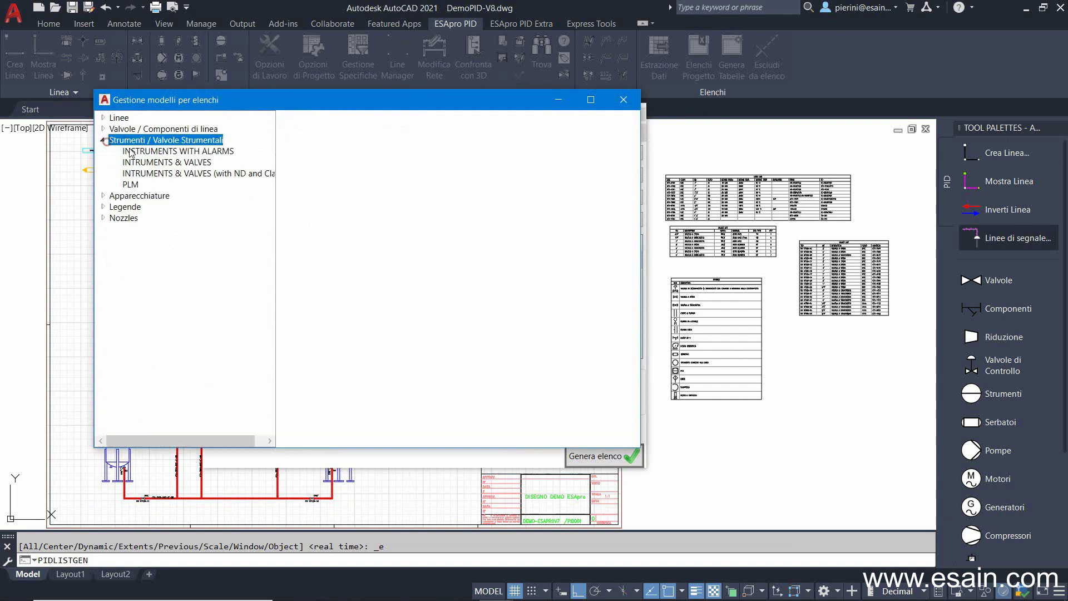
pyautogui.click(131, 151)
pyautogui.click(137, 162)
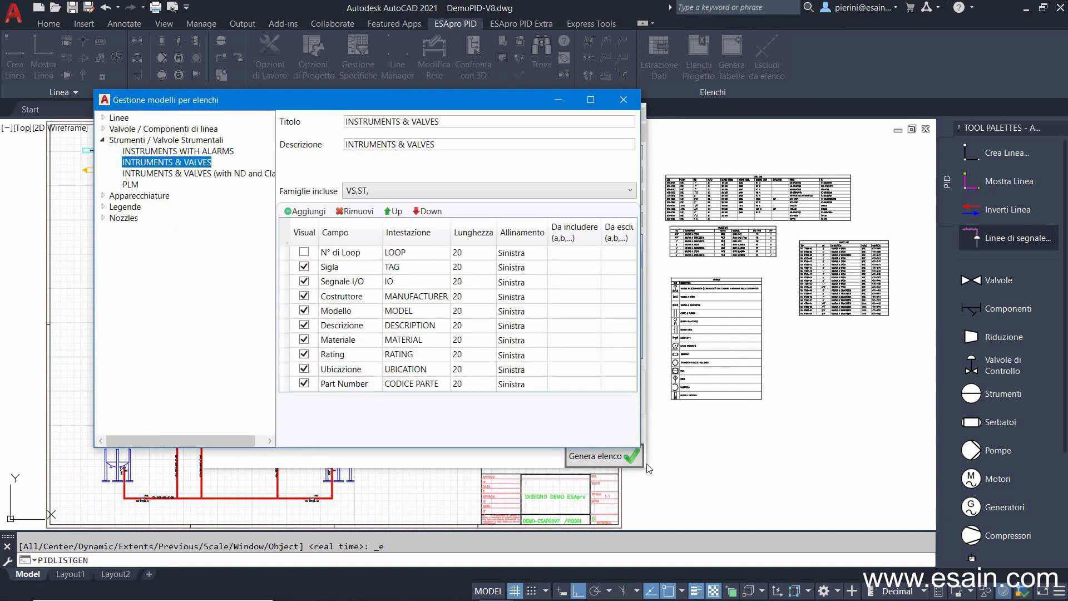
pyautogui.moveTo(639, 448); pyautogui.dragTo(764, 539)
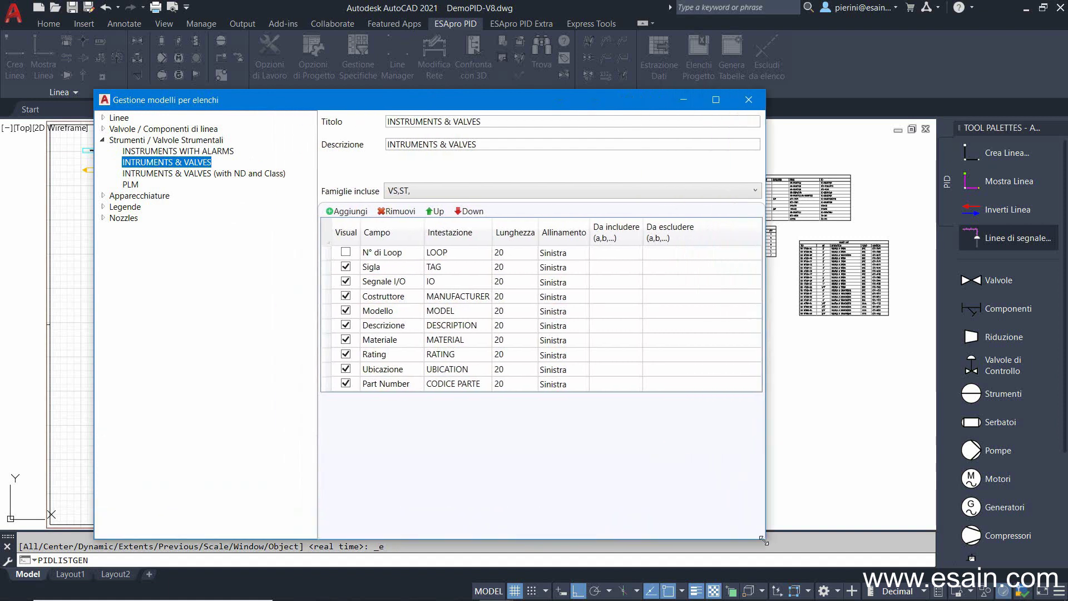
# - Check the Sigla, Segnale I/O, Costruttore and Descrizione field settings, then close template management
pyautogui.click(158, 173)
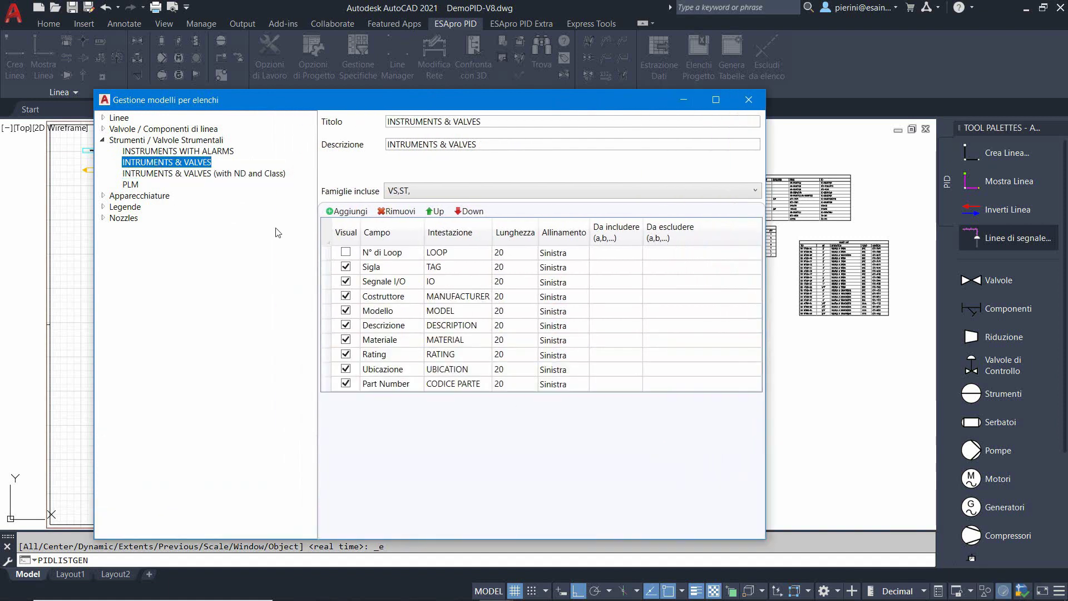
pyautogui.doubleClick(492, 232)
pyautogui.click(523, 263)
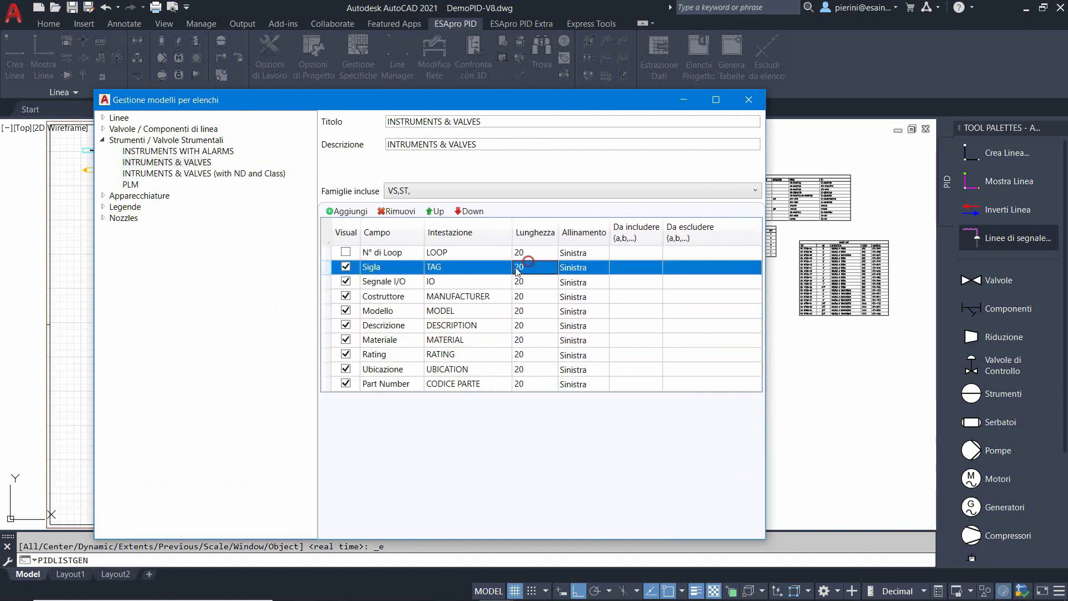
pyautogui.click(378, 283)
pyautogui.click(449, 284)
pyautogui.click(452, 325)
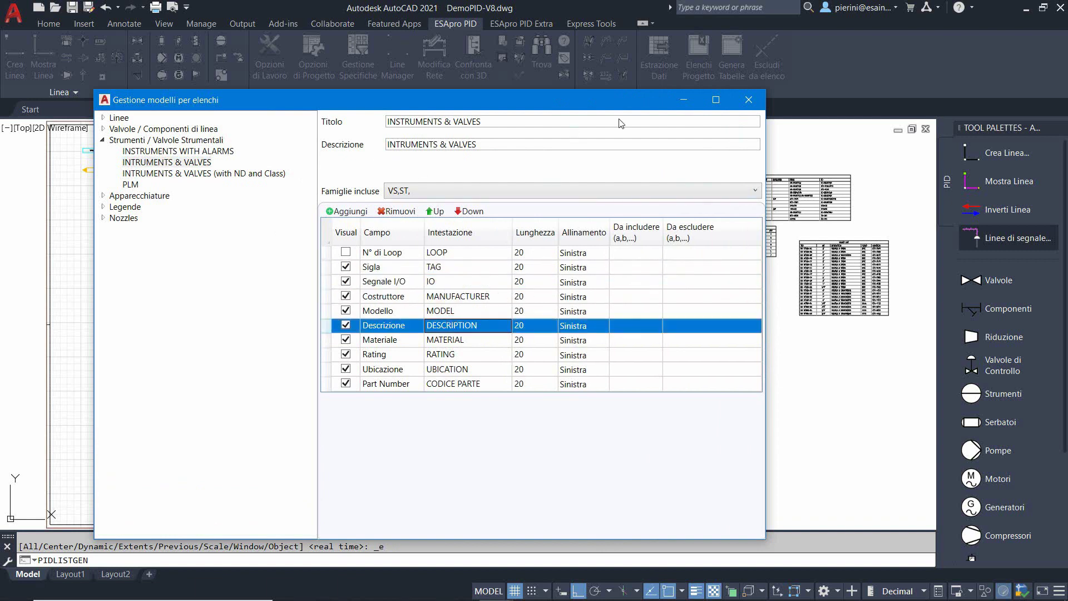
pyautogui.click(748, 100)
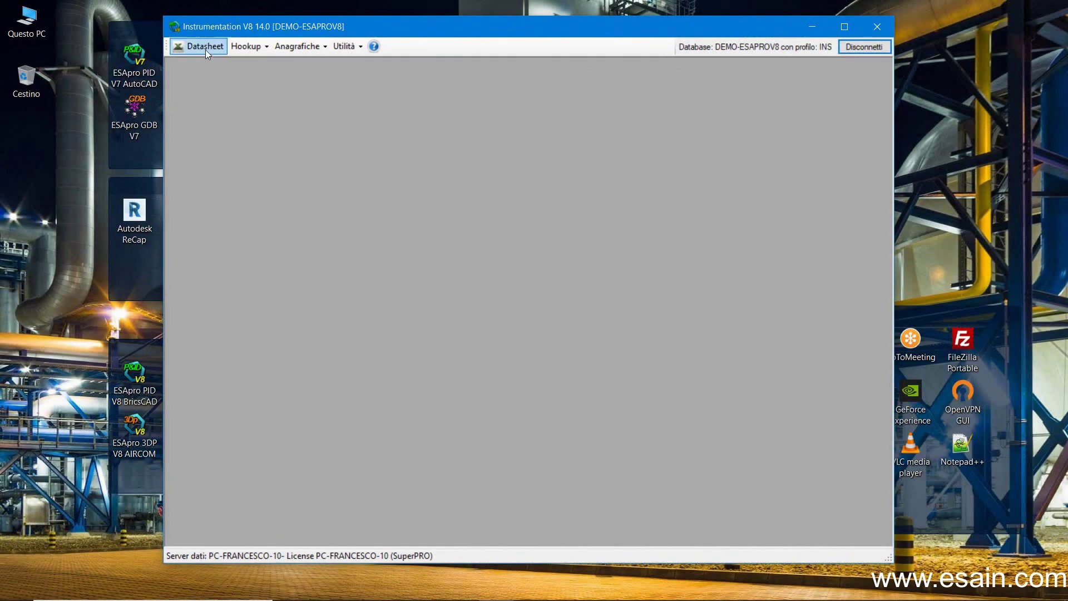
# - Add pump 40-PMP67000 to the Pompe/eiettori Default Pumps dataset
pyautogui.click(205, 46)
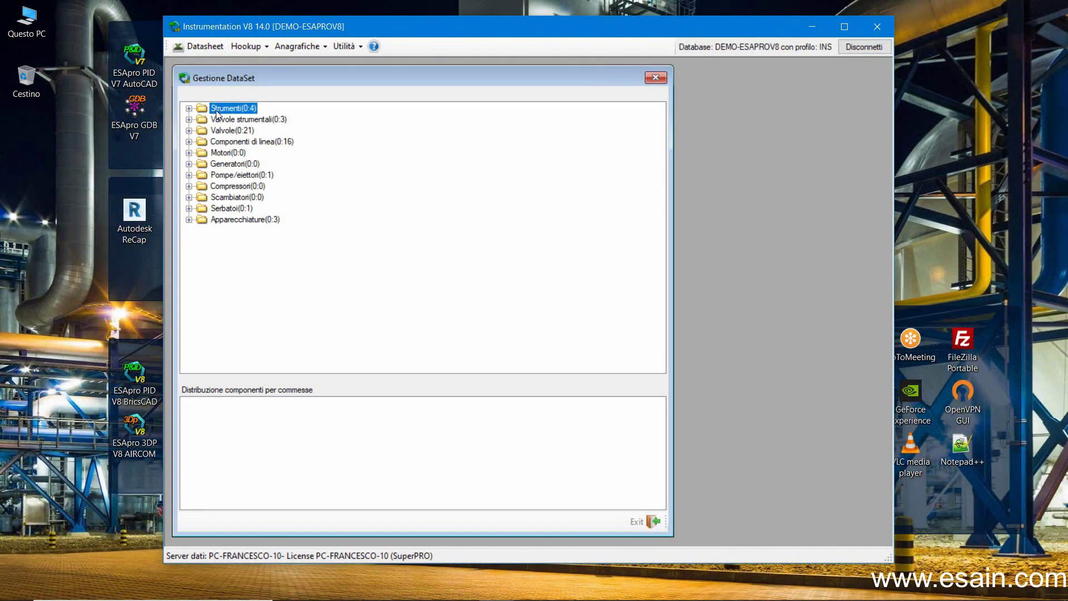
pyautogui.click(189, 108)
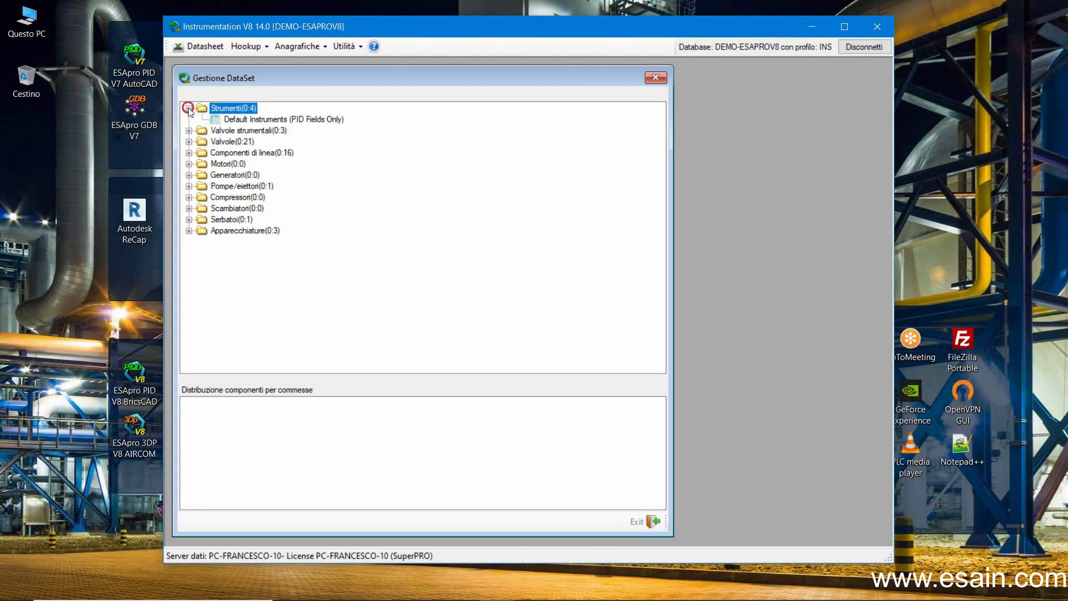
pyautogui.click(189, 175)
pyautogui.click(189, 197)
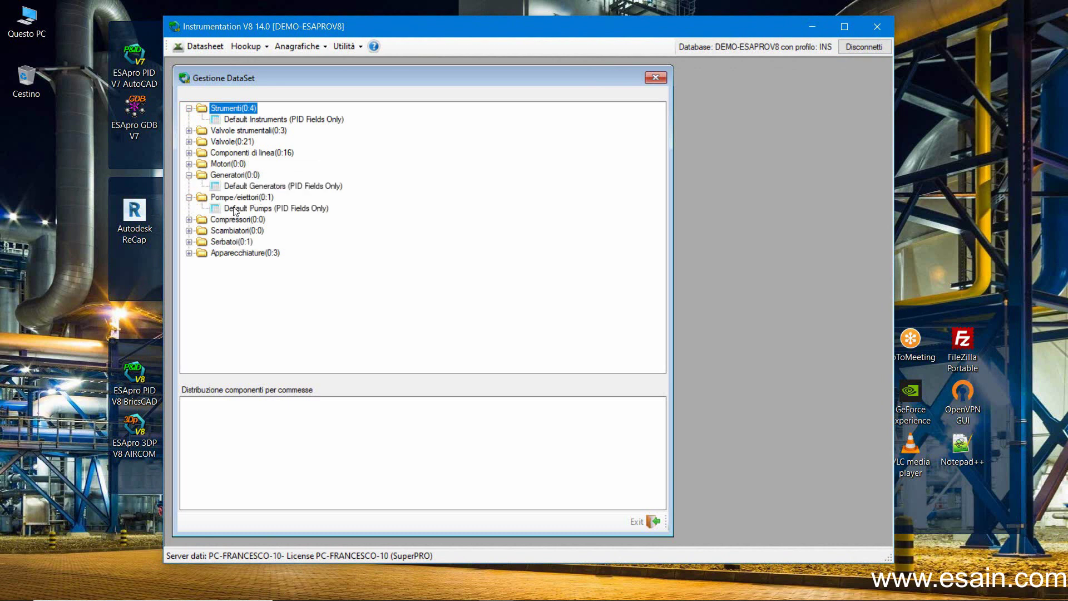
pyautogui.click(234, 209)
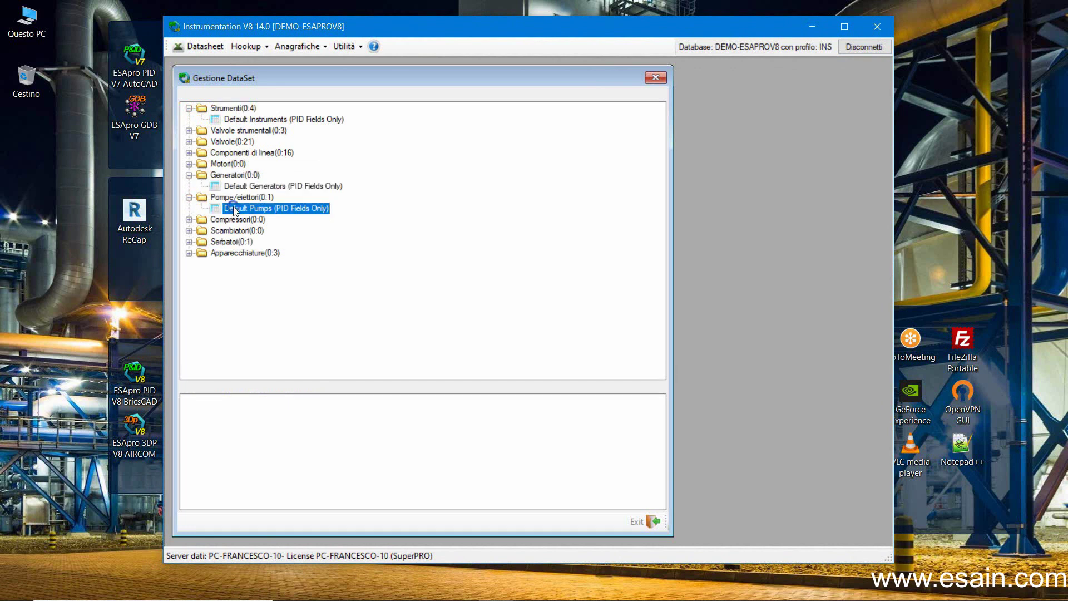
pyautogui.rightClick(234, 209)
pyautogui.click(262, 290)
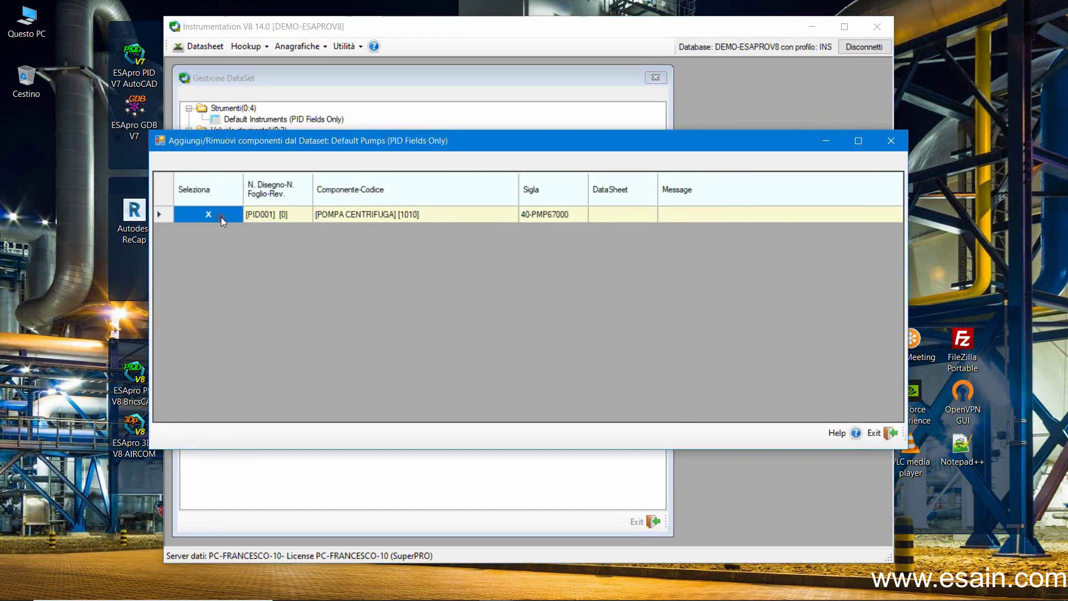
pyautogui.click(879, 433)
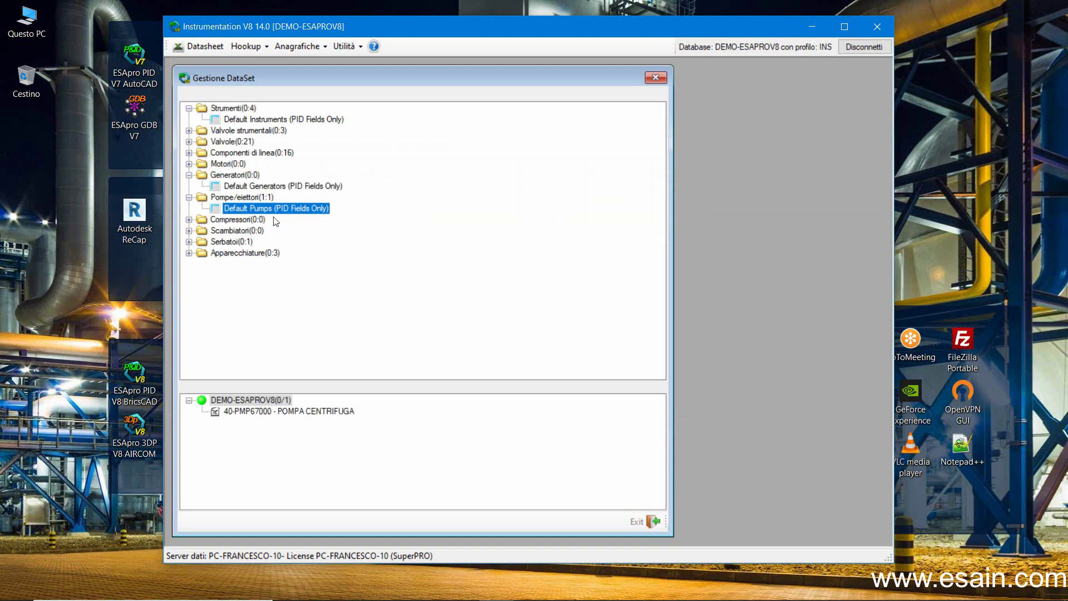
pyautogui.rightClick(257, 210)
# - Open the Default Pumps dataset values full-screen and review the pump's row
pyautogui.click(281, 218)
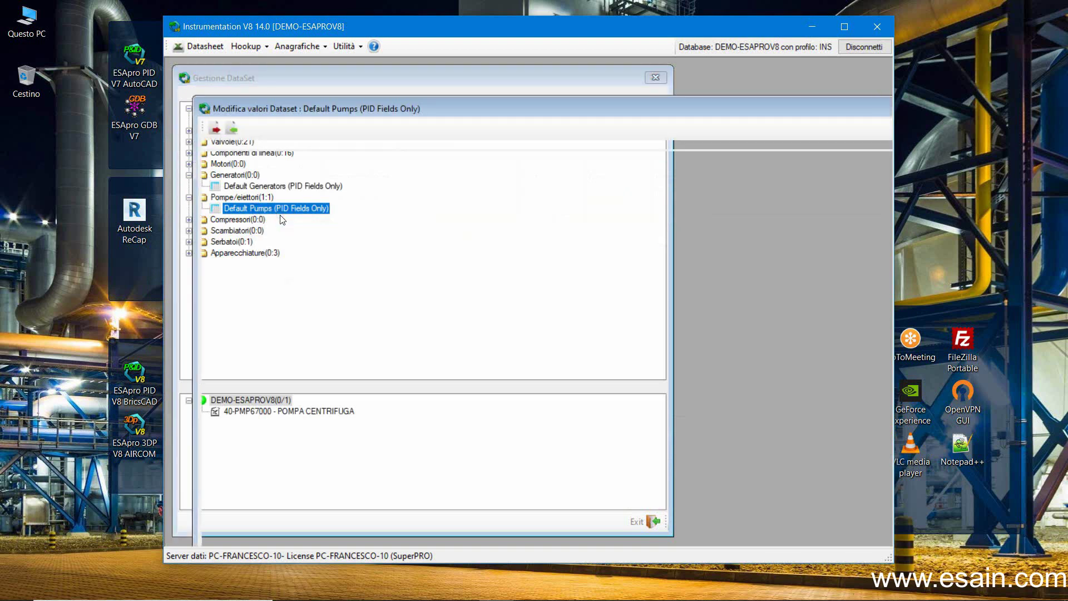
pyautogui.click(844, 27)
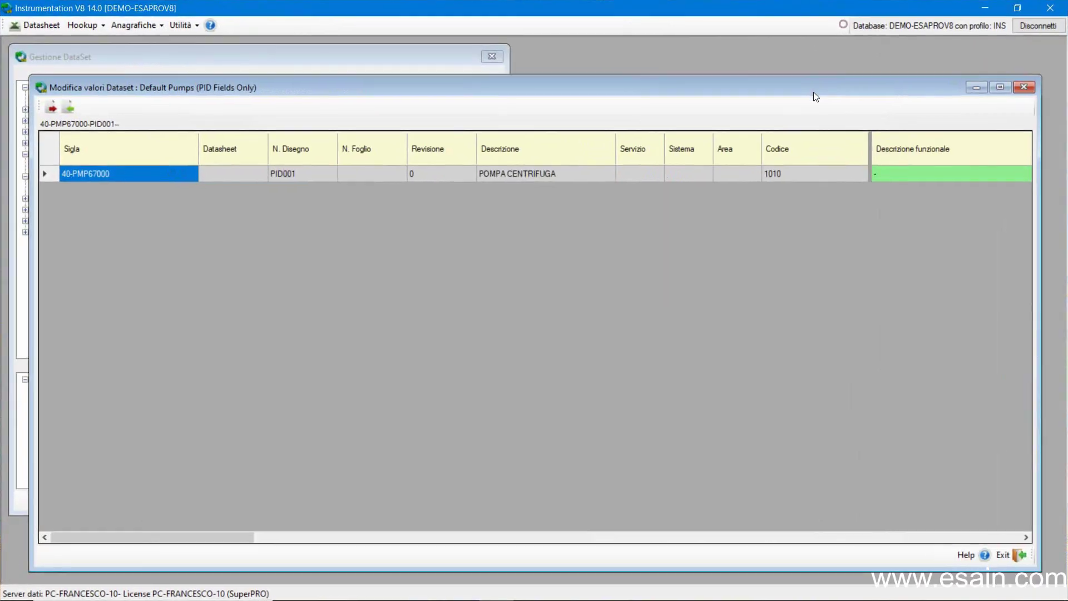
pyautogui.click(999, 88)
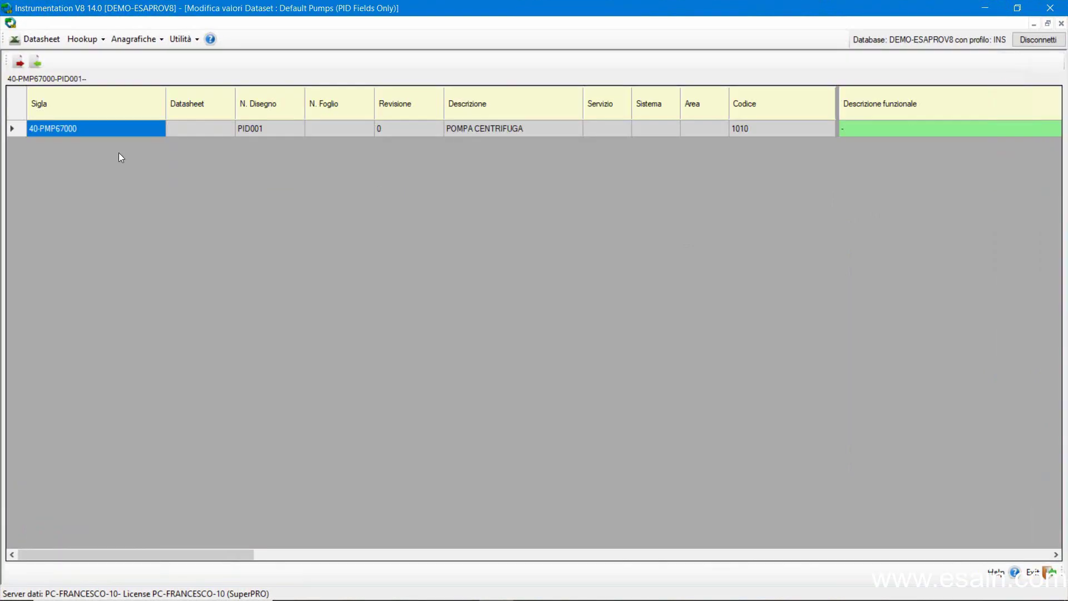
pyautogui.click(208, 128)
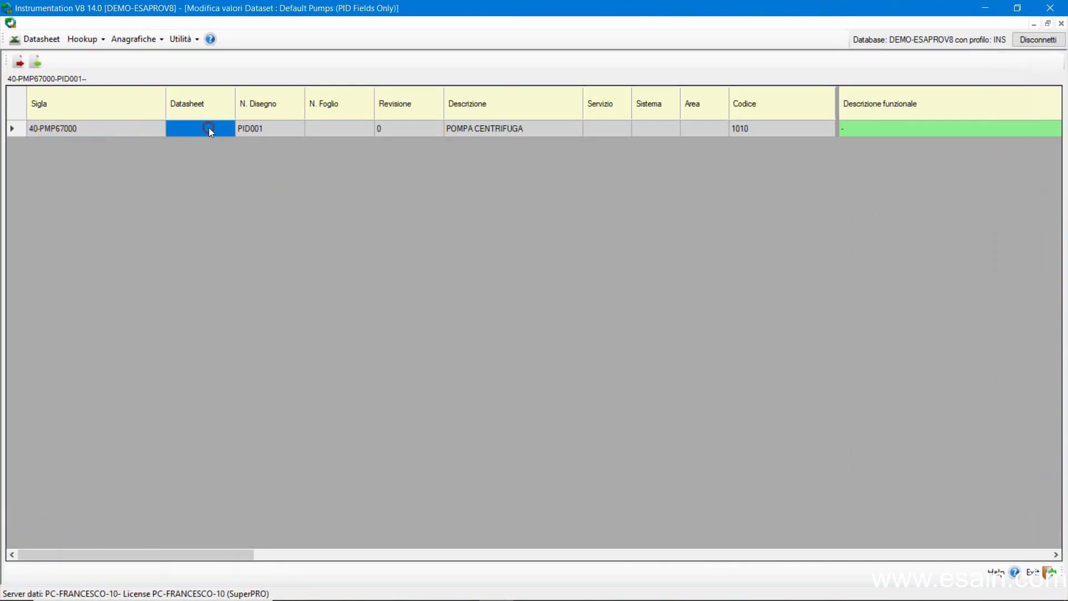
pyautogui.click(263, 128)
pyautogui.click(323, 133)
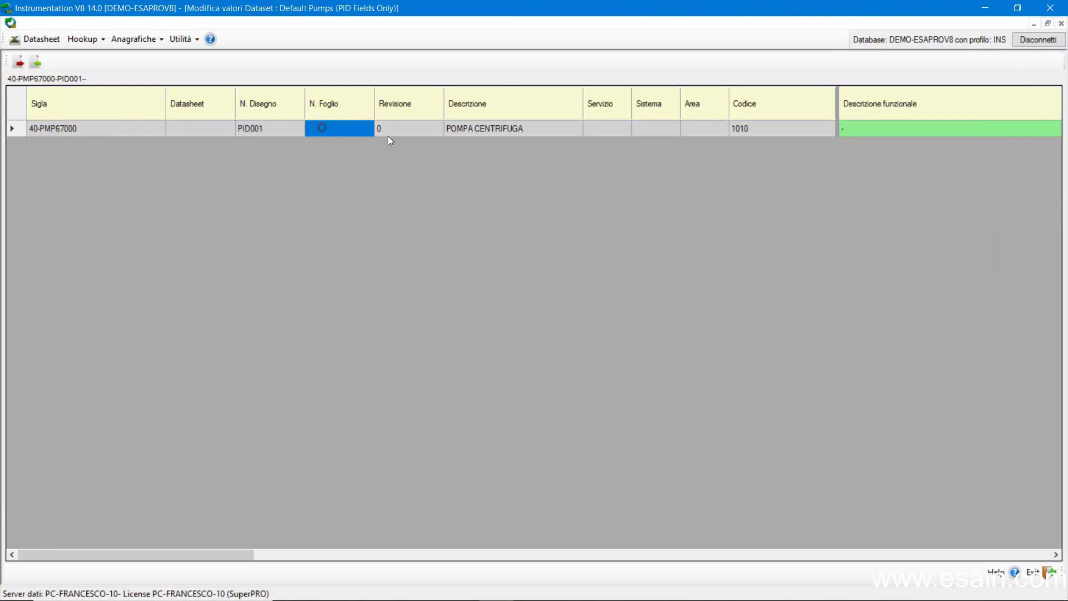
pyautogui.click(468, 129)
pyautogui.moveTo(232, 553)
pyautogui.mouseDown()
pyautogui.moveTo(603, 565)
pyautogui.moveTo(494, 579)
pyautogui.moveTo(535, 556)
pyautogui.moveTo(823, 559)
pyautogui.moveTo(513, 571)
pyautogui.mouseUp()
# - Change the pump's model from MC to MCX
pyautogui.click(444, 133)
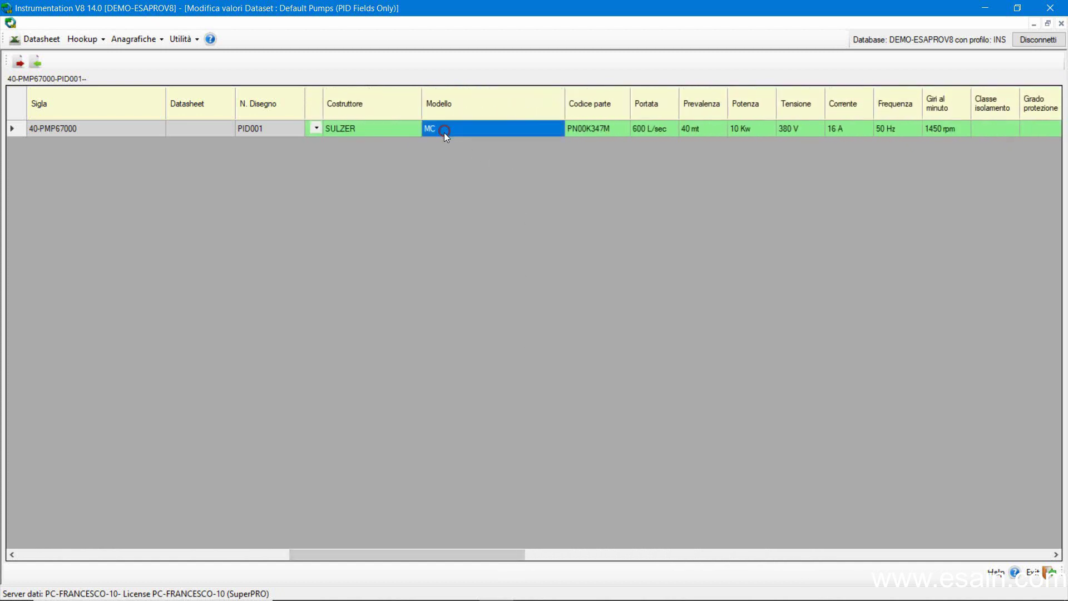
pyautogui.click(444, 133)
pyautogui.write('X')
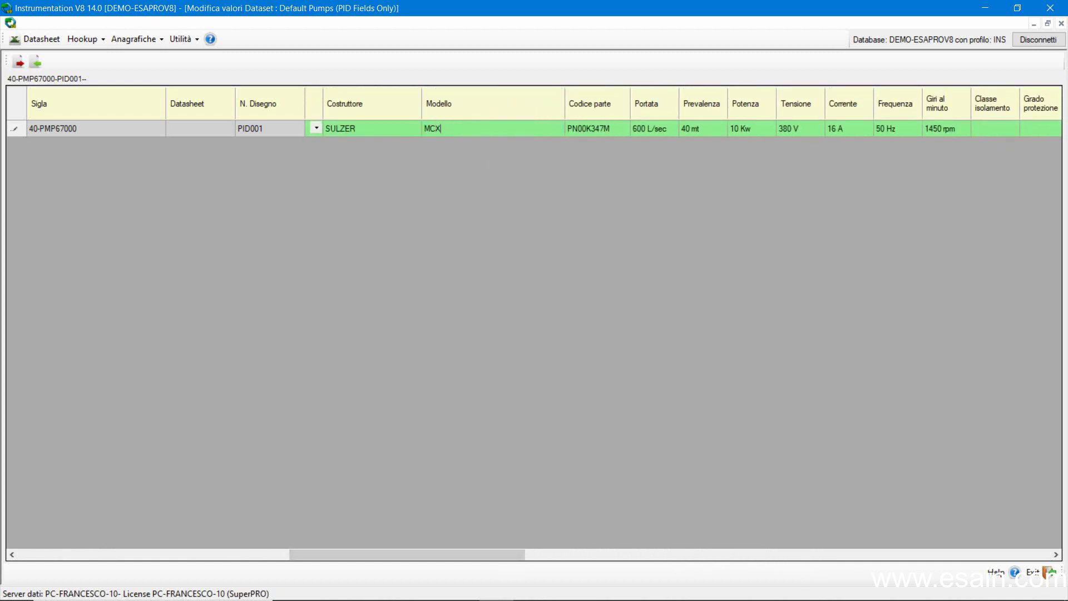
pyautogui.click(593, 132)
pyautogui.click(709, 129)
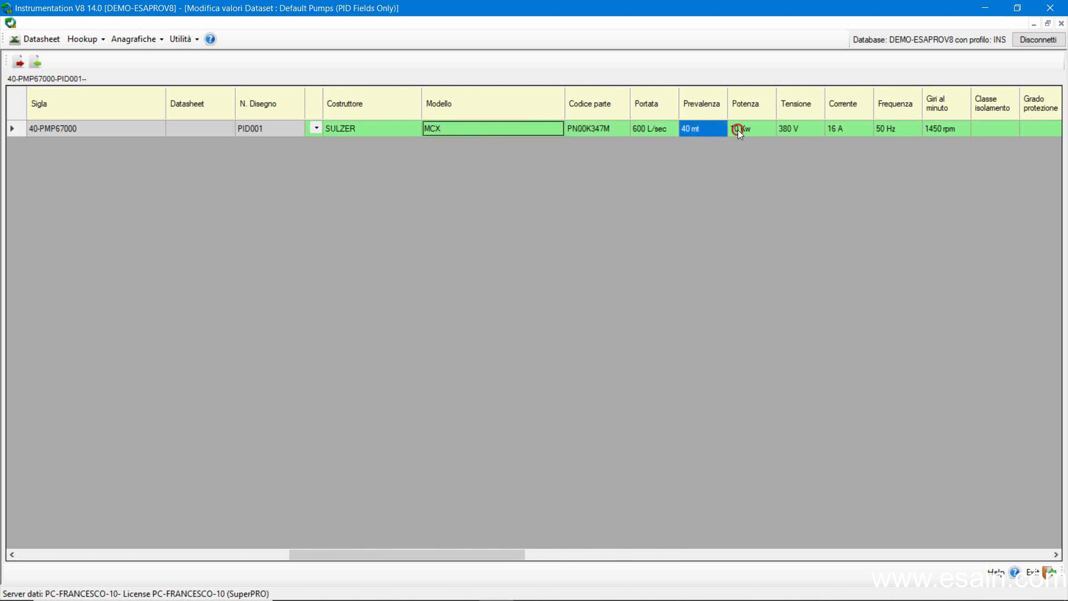
# - Set the pump's power to 15 Kw, speed to 1650 rpm and insulation class to IP5
pyautogui.click(735, 129)
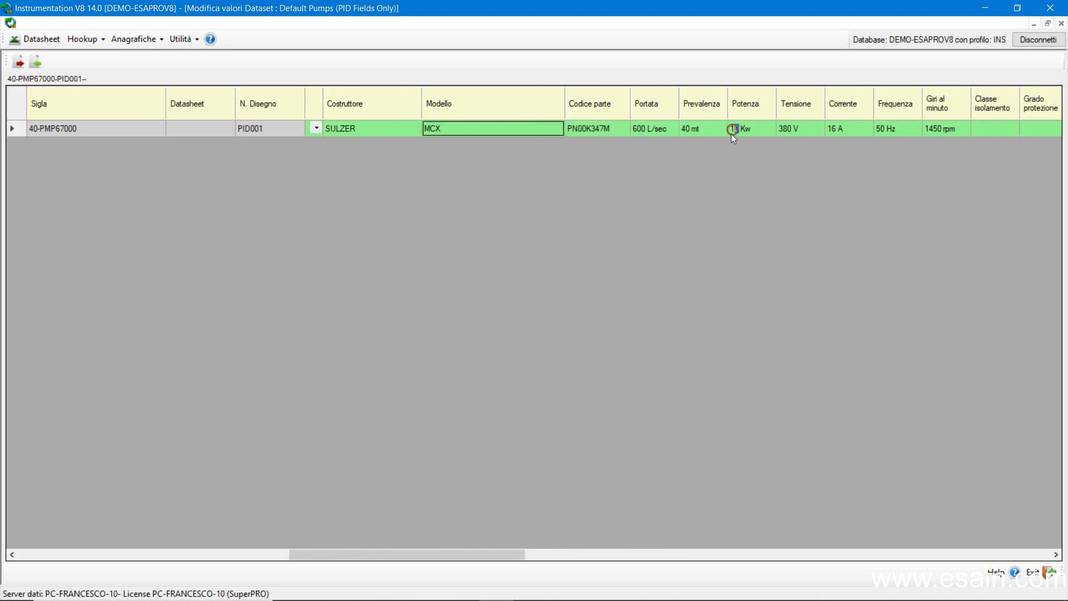
pyautogui.click(813, 130)
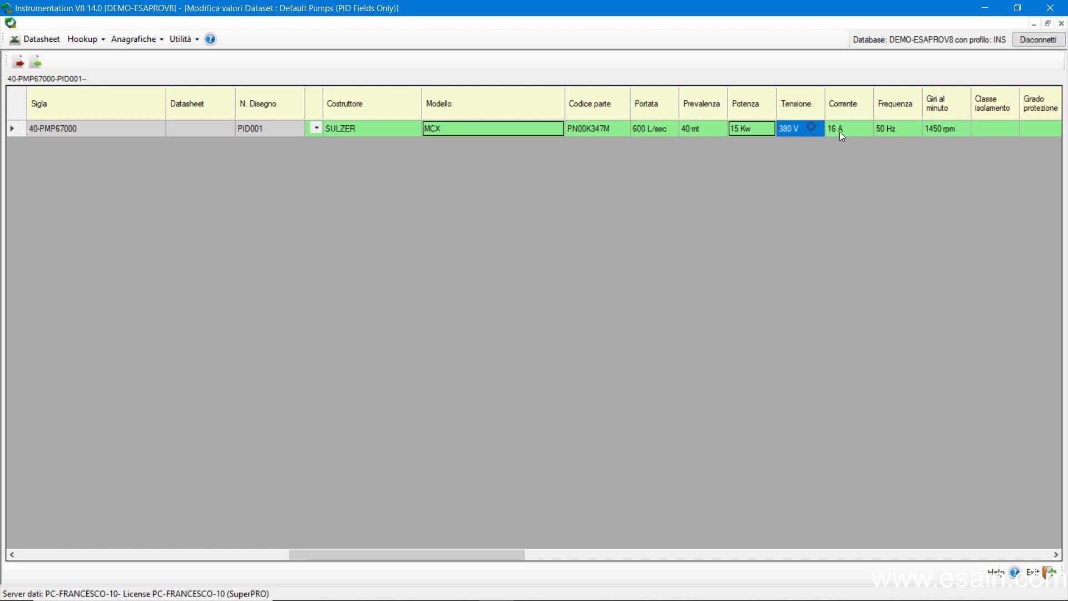
pyautogui.click(932, 133)
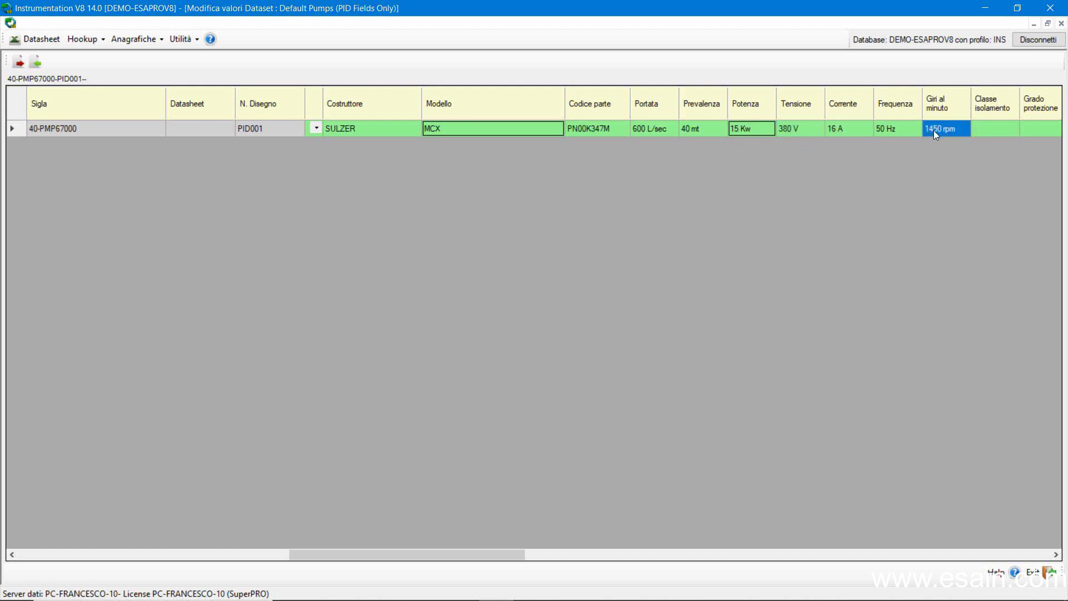
pyautogui.click(934, 130)
pyautogui.write('6')
pyautogui.click(992, 128)
pyautogui.click(1029, 128)
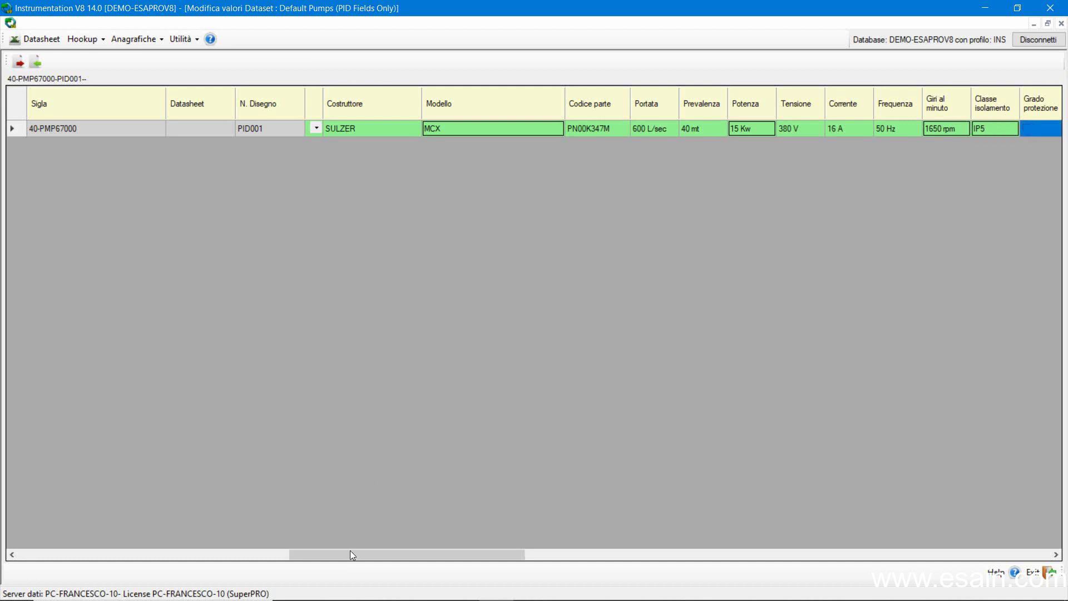
# - Enter SIZE (W/H/L) 1600X450X450, set WHD to No, and save the dataset changes
pyautogui.moveTo(351, 554); pyautogui.dragTo(612, 555)
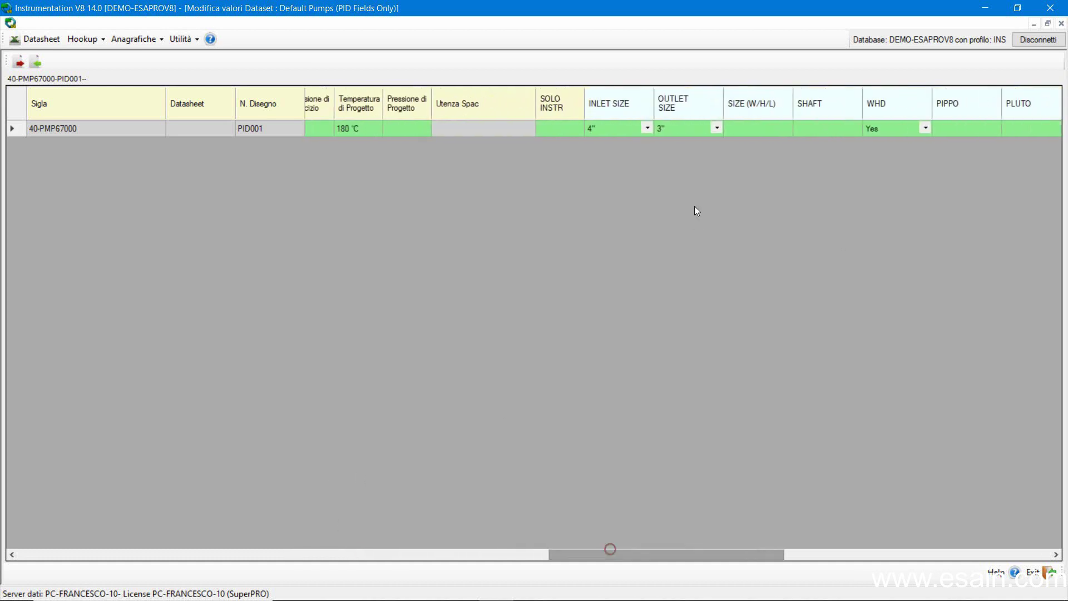
pyautogui.click(741, 130)
pyautogui.write('1600X450X450')
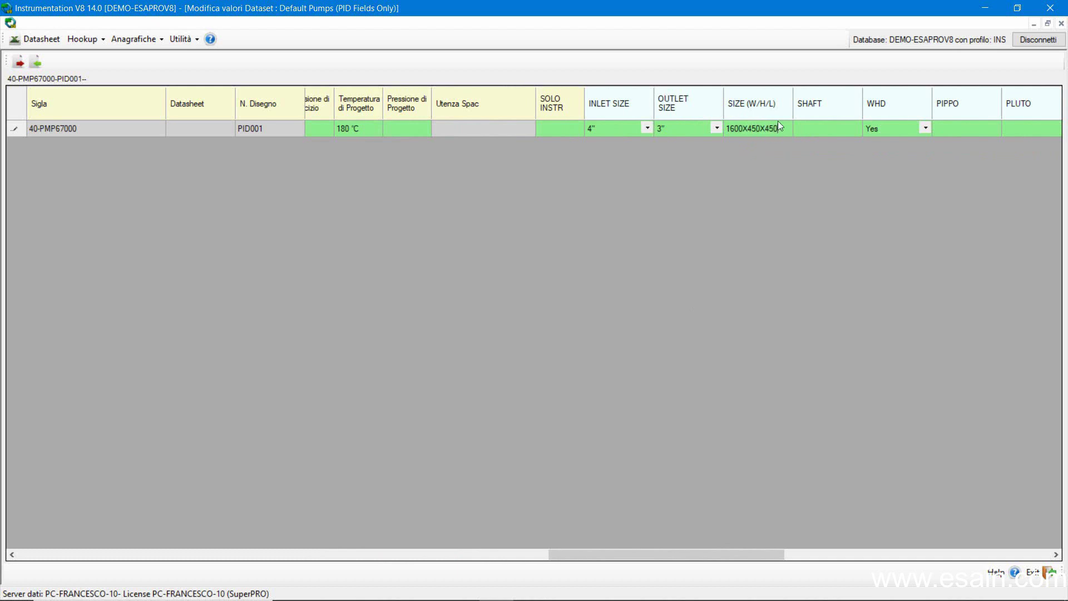
pyautogui.click(807, 129)
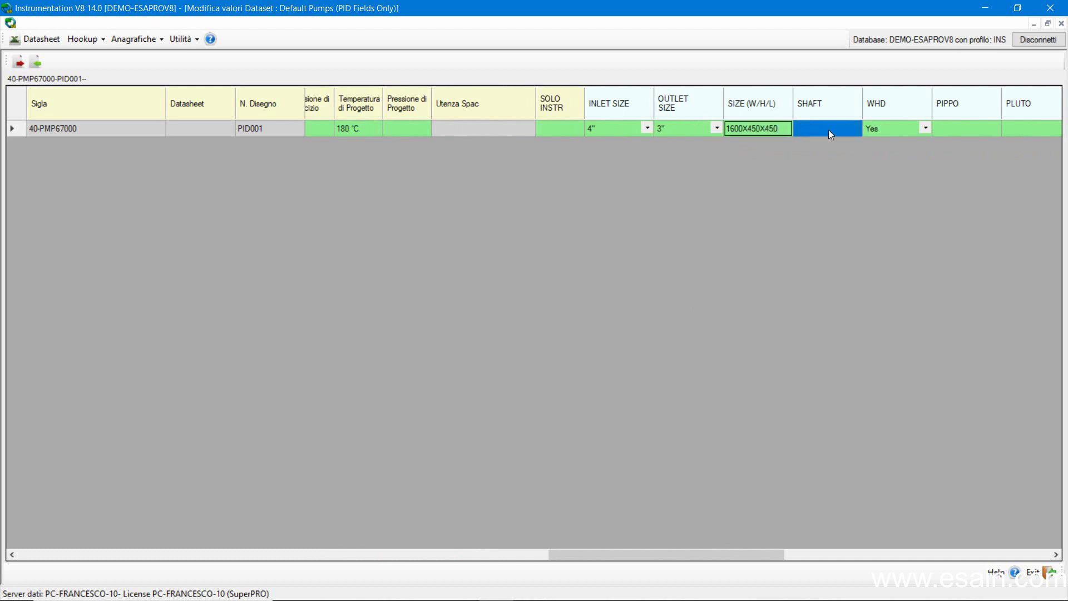
pyautogui.click(926, 127)
pyautogui.click(926, 127)
pyautogui.click(899, 148)
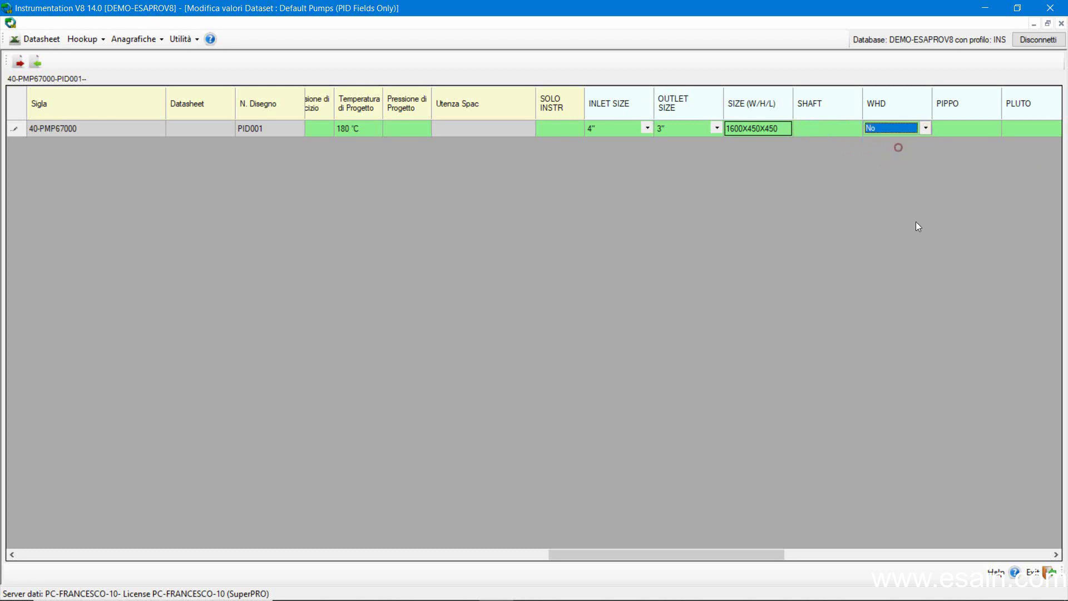
pyautogui.click(1036, 572)
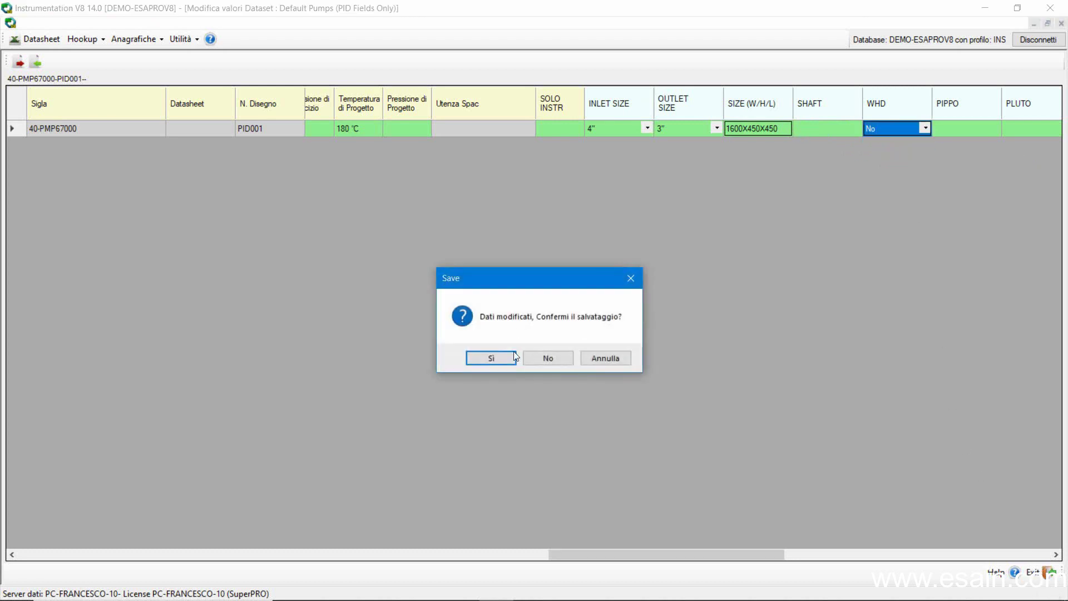
pyautogui.click(498, 358)
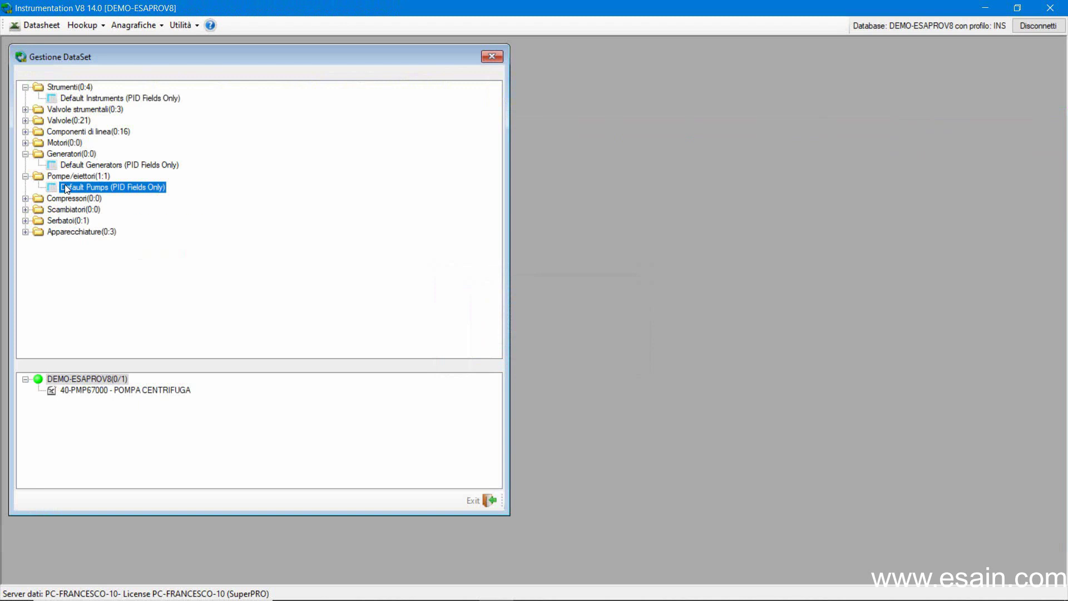
# - Add a new Default Pumps datasheet named 40-PMP67000, revision 0, using template PUMP.xls
pyautogui.rightClick(65, 184)
pyautogui.click(86, 289)
pyautogui.write('40-PMP67000')
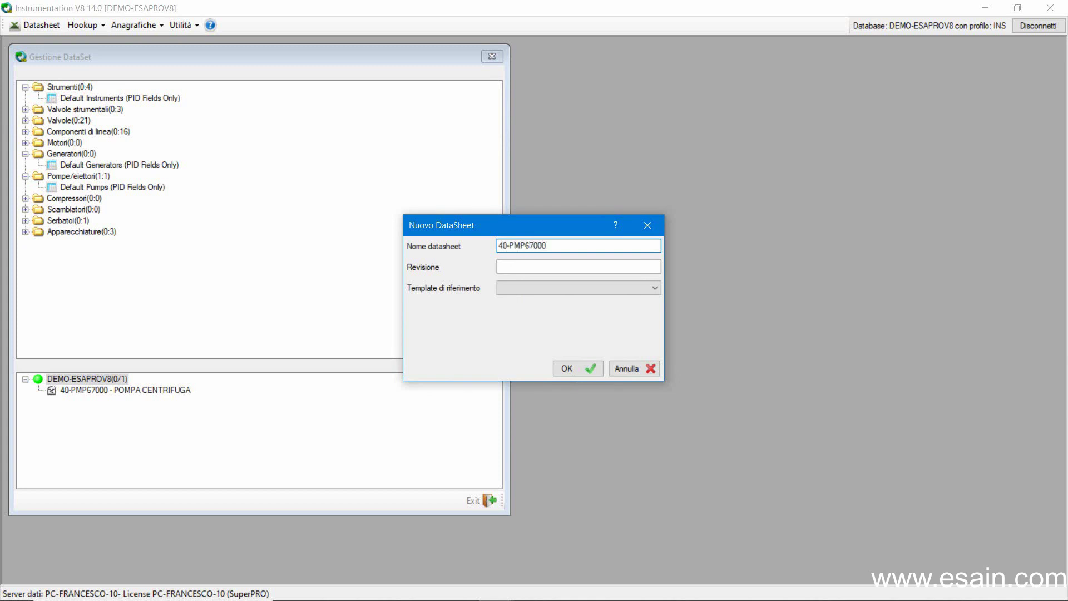
pyautogui.click(500, 268)
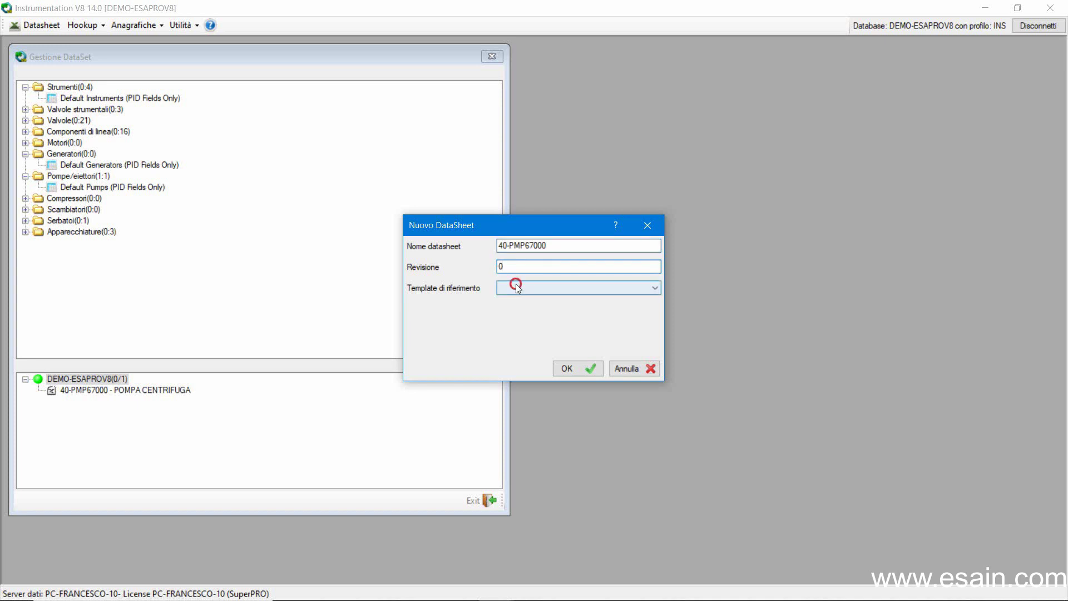
pyautogui.click(516, 284)
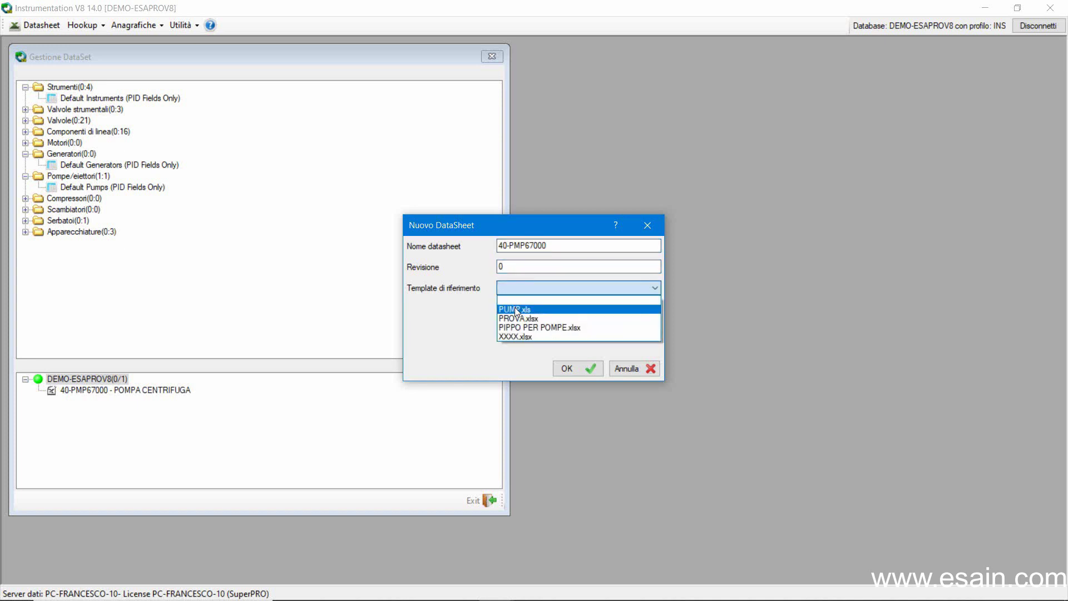
pyautogui.click(517, 310)
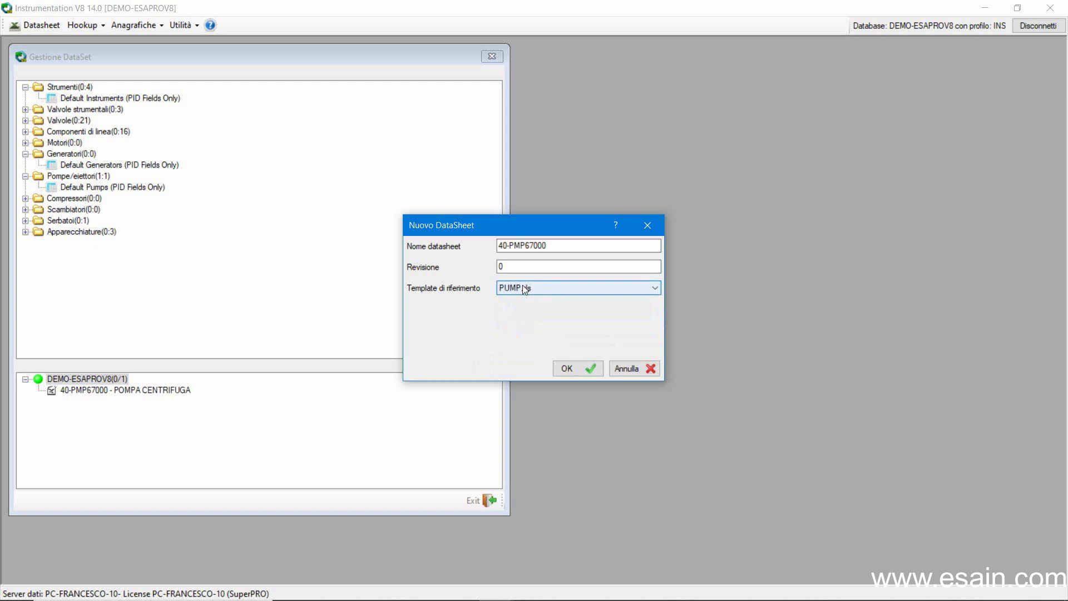
pyautogui.click(573, 367)
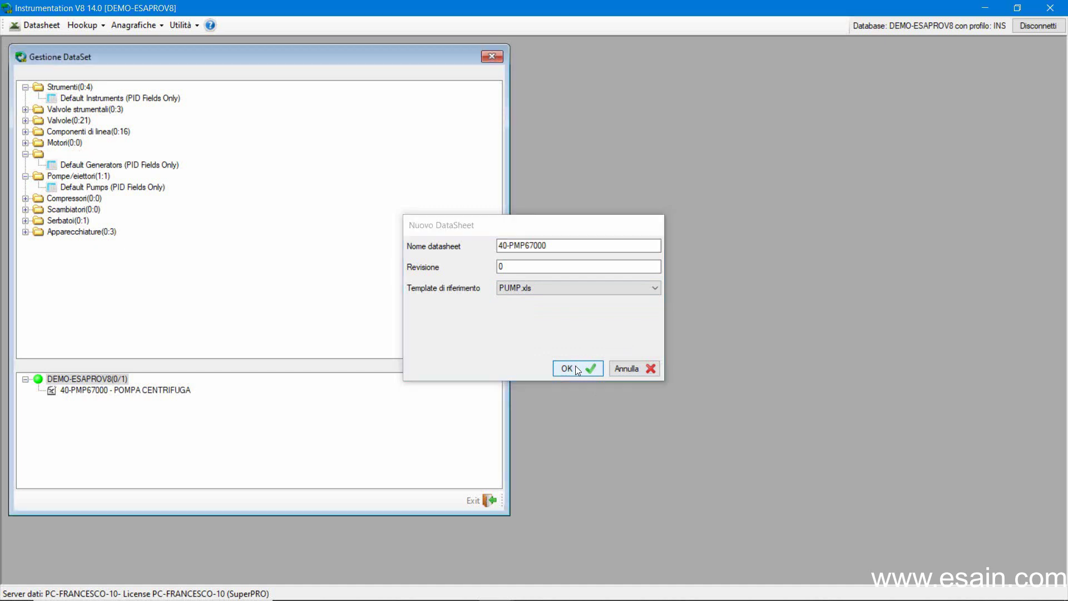
# - Attach the pump component 40-PMP67000 to datasheet 40-PMP67000 (0) under Default Pumps
pyautogui.click(39, 187)
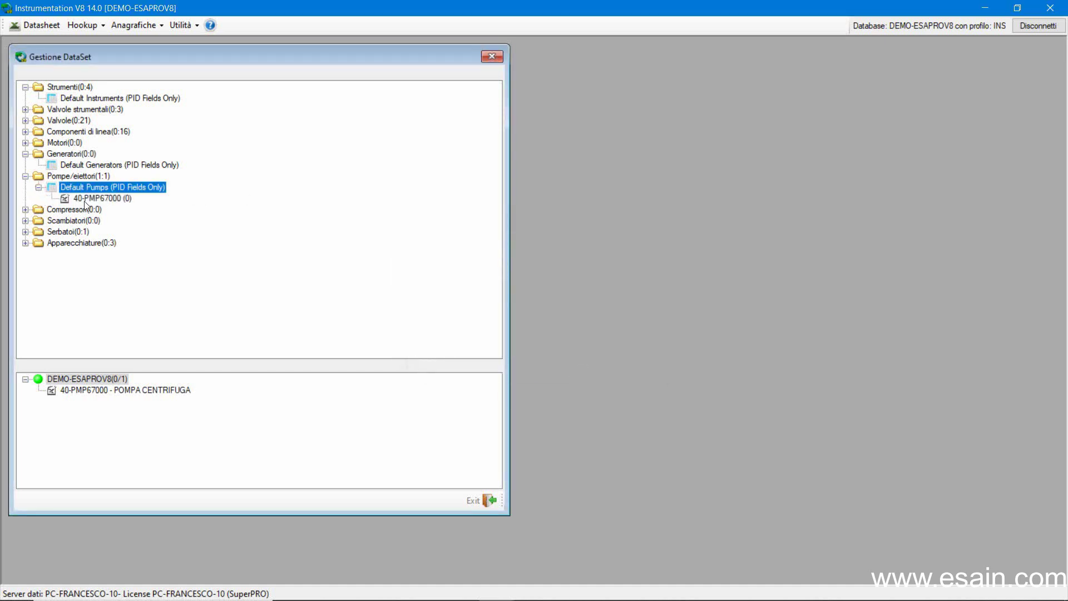
pyautogui.click(85, 199)
pyautogui.rightClick(85, 200)
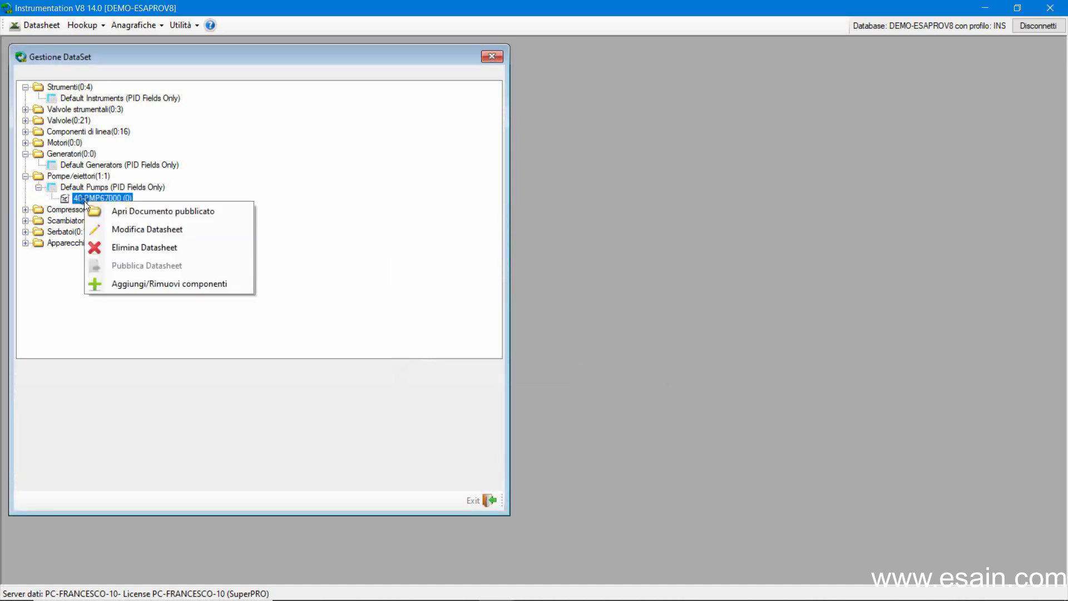
pyautogui.click(116, 283)
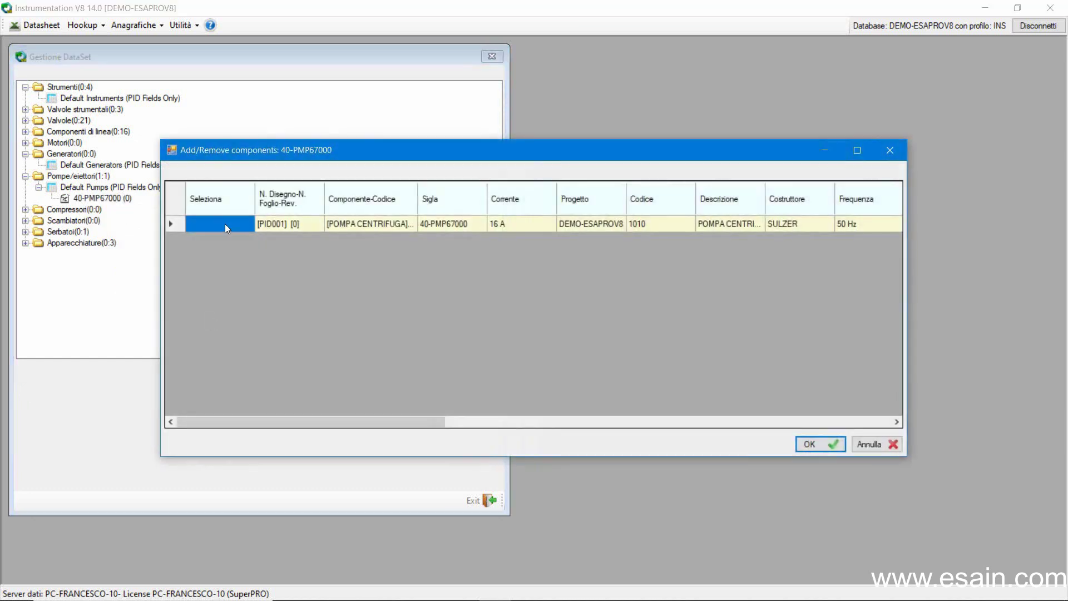
pyautogui.click(224, 222)
pyautogui.click(804, 443)
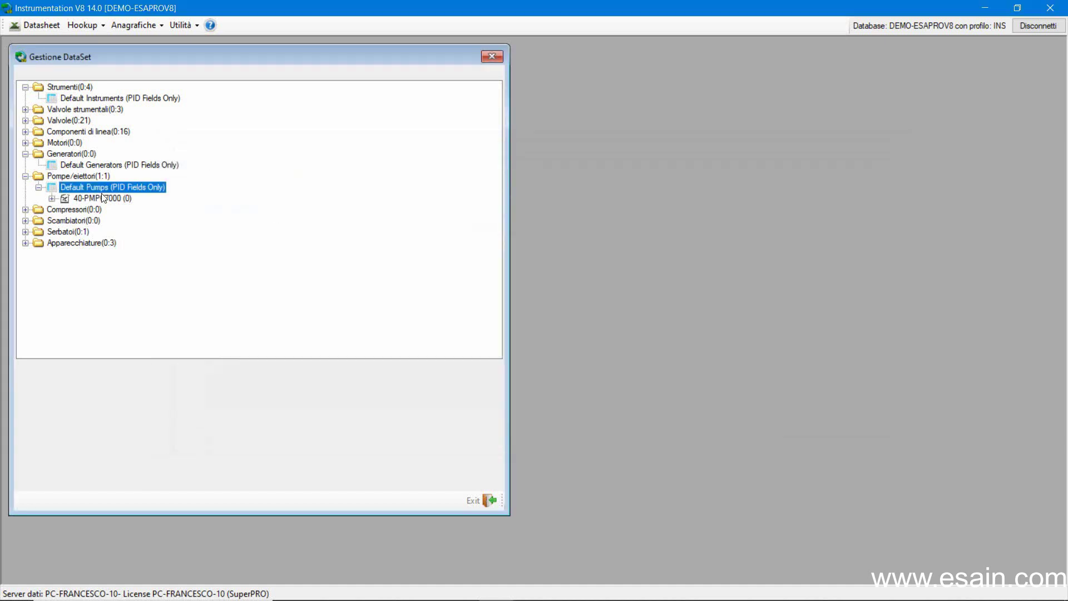
pyautogui.rightClick(99, 198)
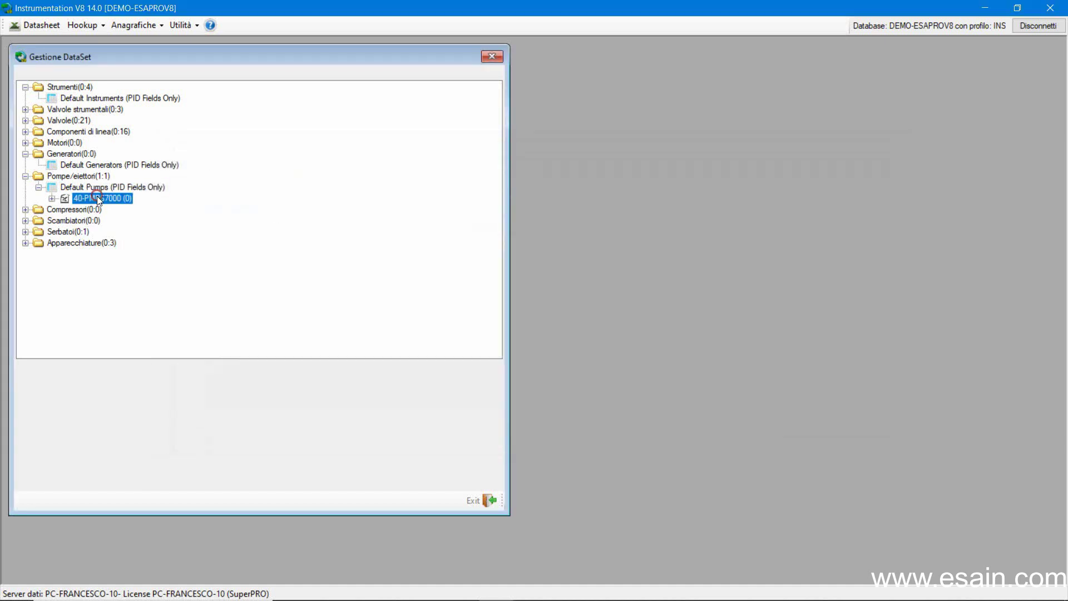
# - Publish datasheet 40-PMP67000 to Excel from a new template as 40-PMP67000_0.xls
pyautogui.click(134, 261)
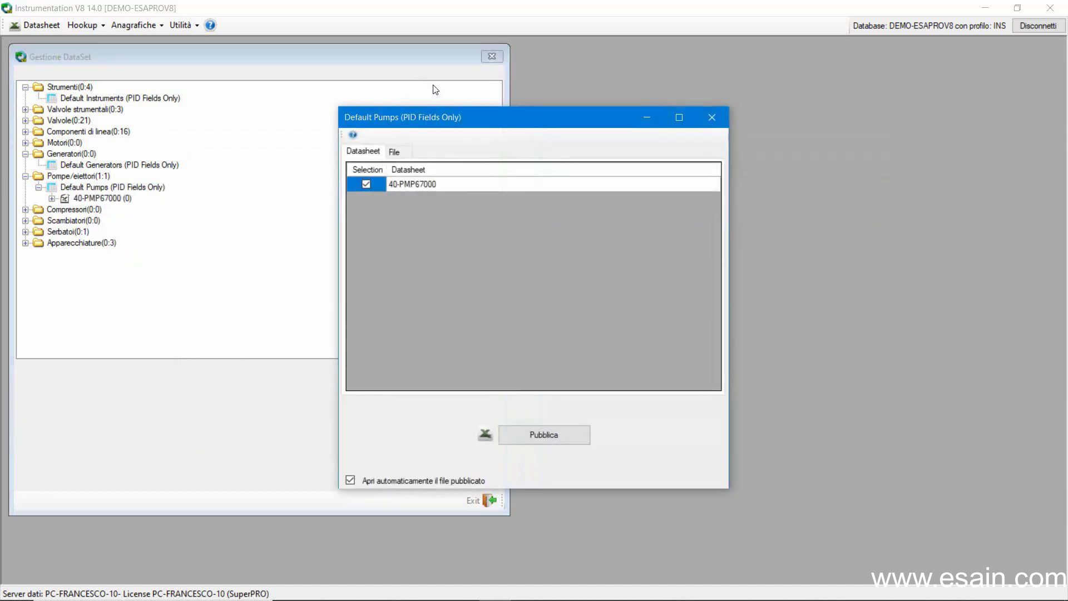
pyautogui.click(398, 148)
pyautogui.click(394, 303)
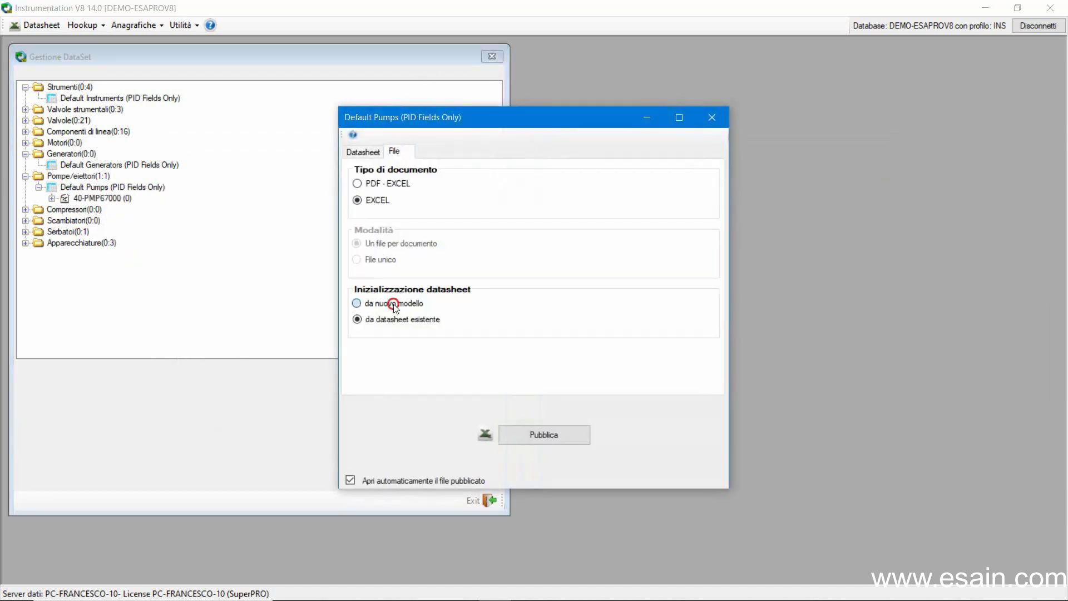
pyautogui.click(530, 436)
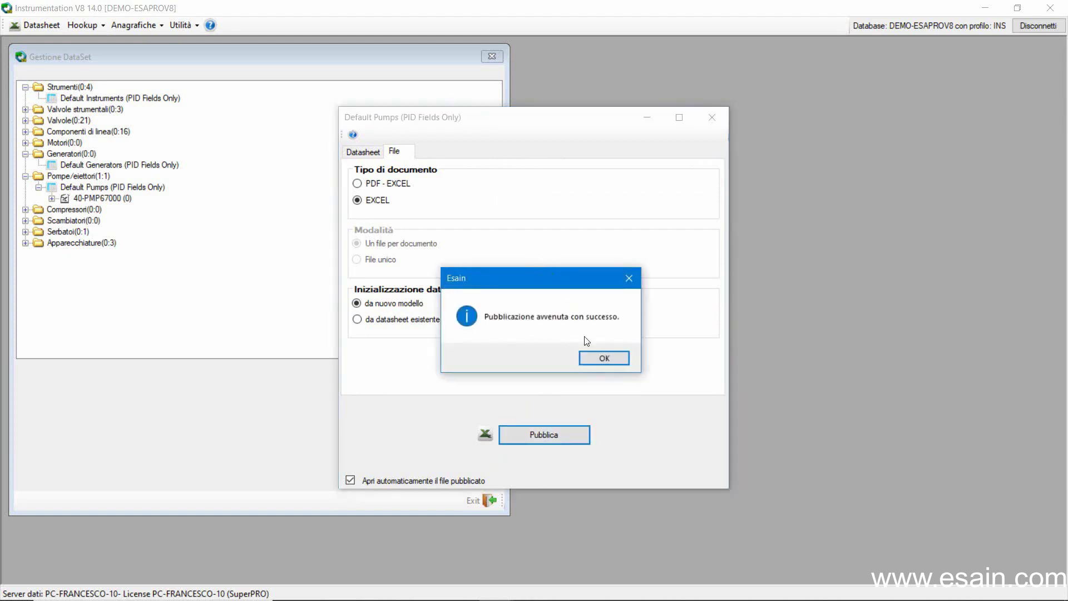
pyautogui.click(590, 359)
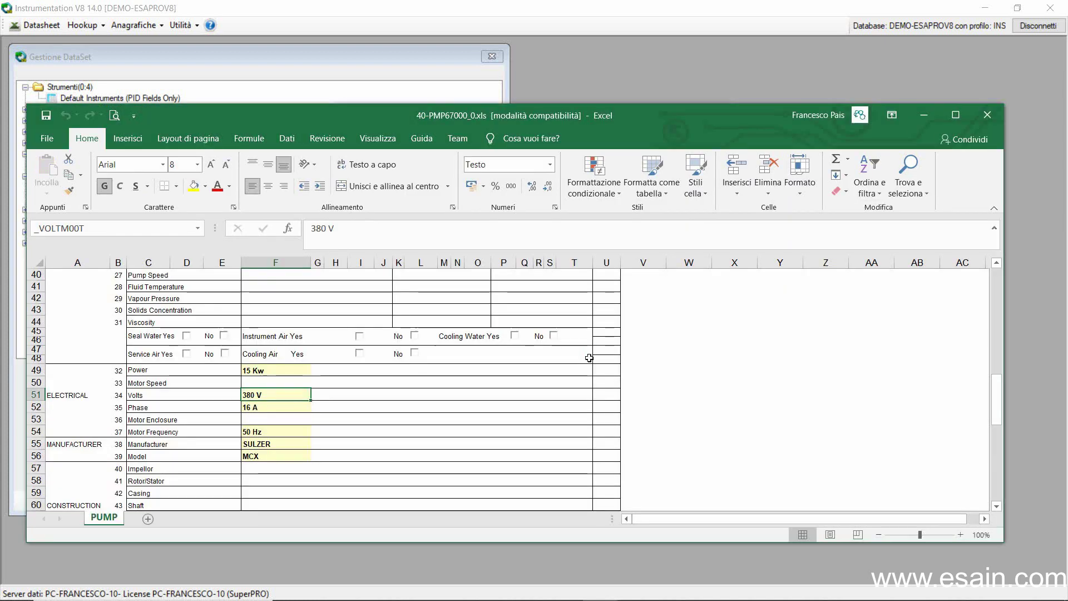
# - Maximize the published datasheet and scroll up to the Location row
pyautogui.click(955, 115)
pyautogui.click(242, 390)
pyautogui.click(240, 364)
pyautogui.click(244, 340)
pyautogui.scroll(5, 262, 350)
pyautogui.scroll(4, 245, 350)
pyautogui.scroll(3, 244, 350)
pyautogui.scroll(1, 239, 345)
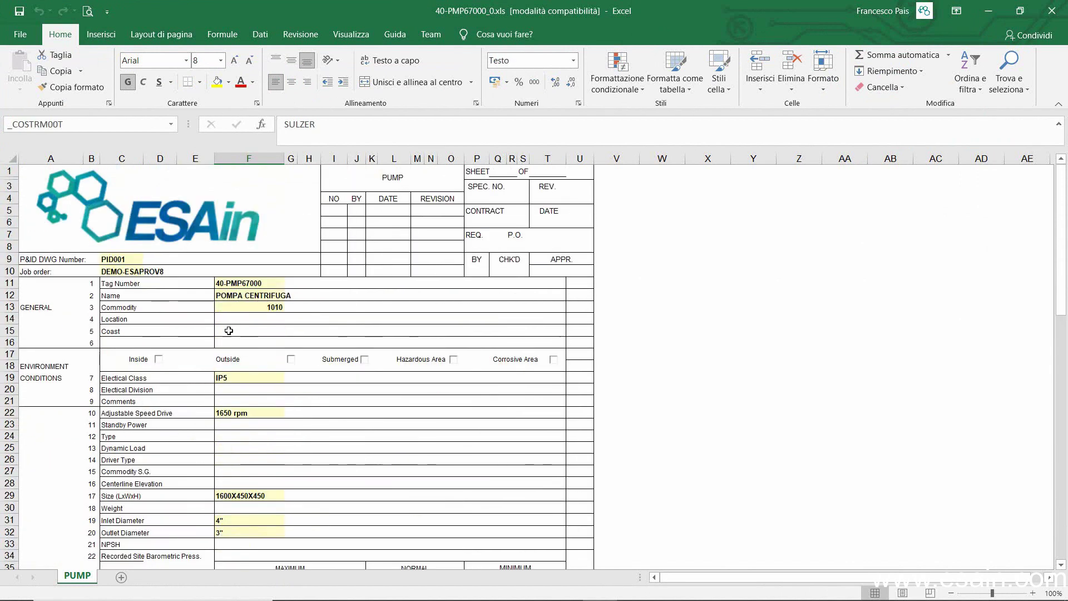
pyautogui.click(229, 330)
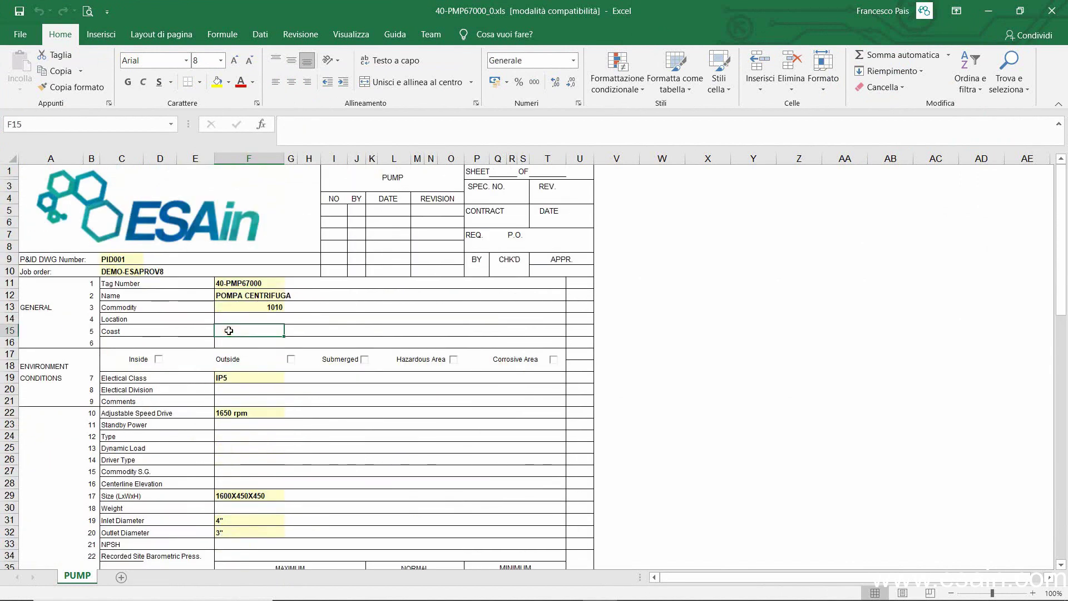
# - Enter AREA 1 as the pump's Location in cell F14 and check its linked field name
pyautogui.click(230, 320)
pyautogui.doubleClick(231, 320)
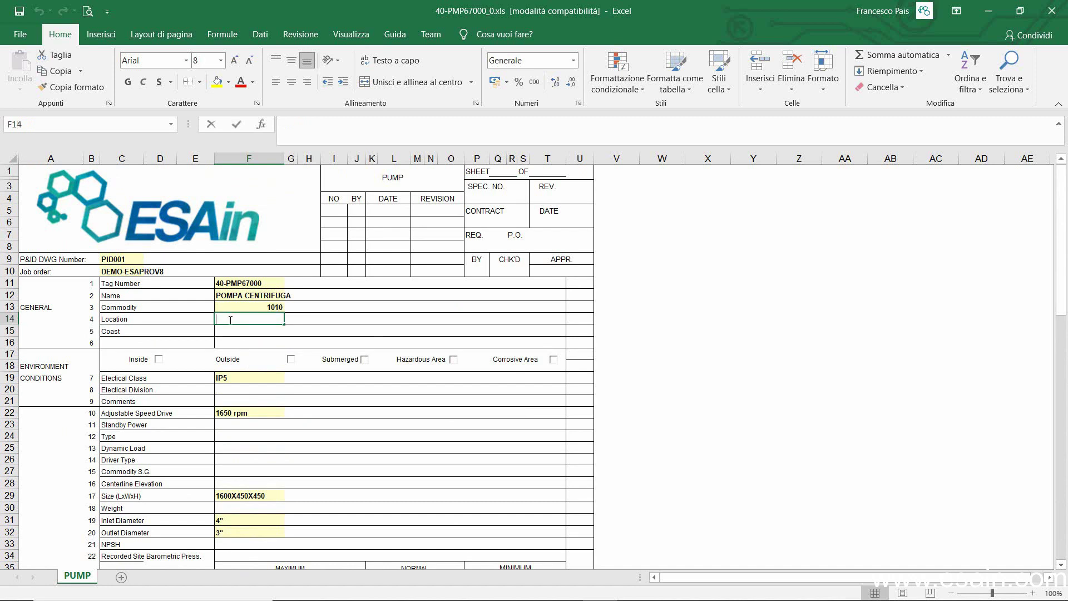
pyautogui.write('AREA 1')
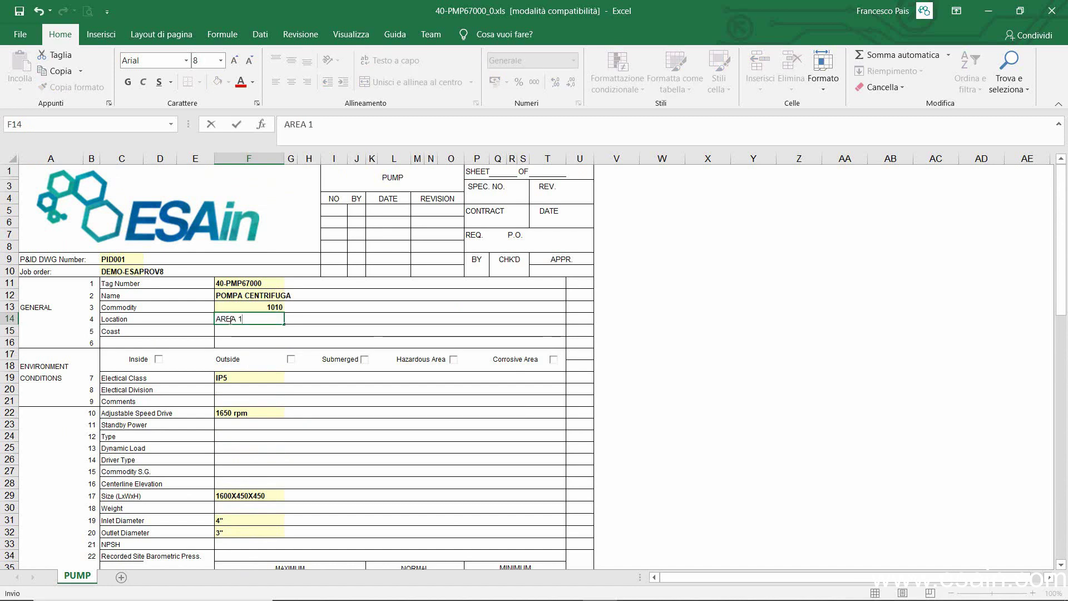
pyautogui.press('Return')
pyautogui.click(230, 320)
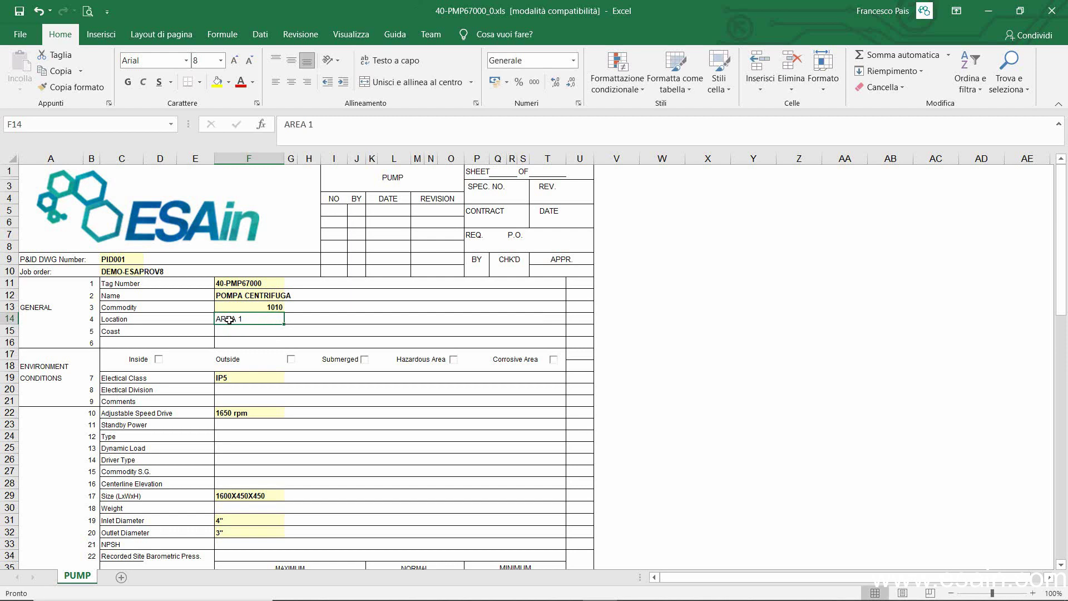
pyautogui.click(229, 377)
pyautogui.click(82, 124)
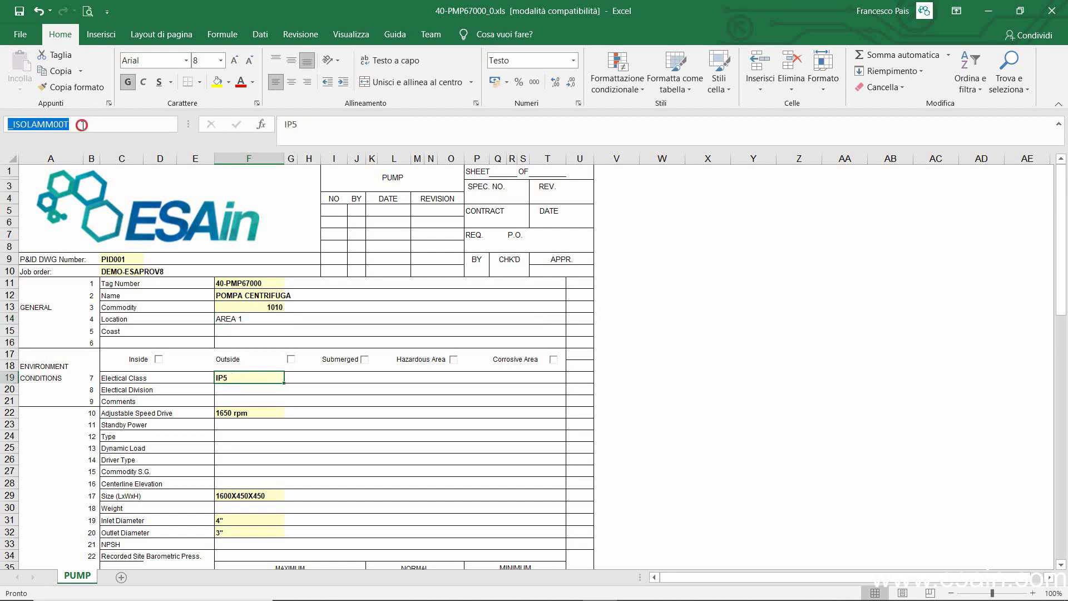
pyautogui.click(242, 321)
pyautogui.click(33, 126)
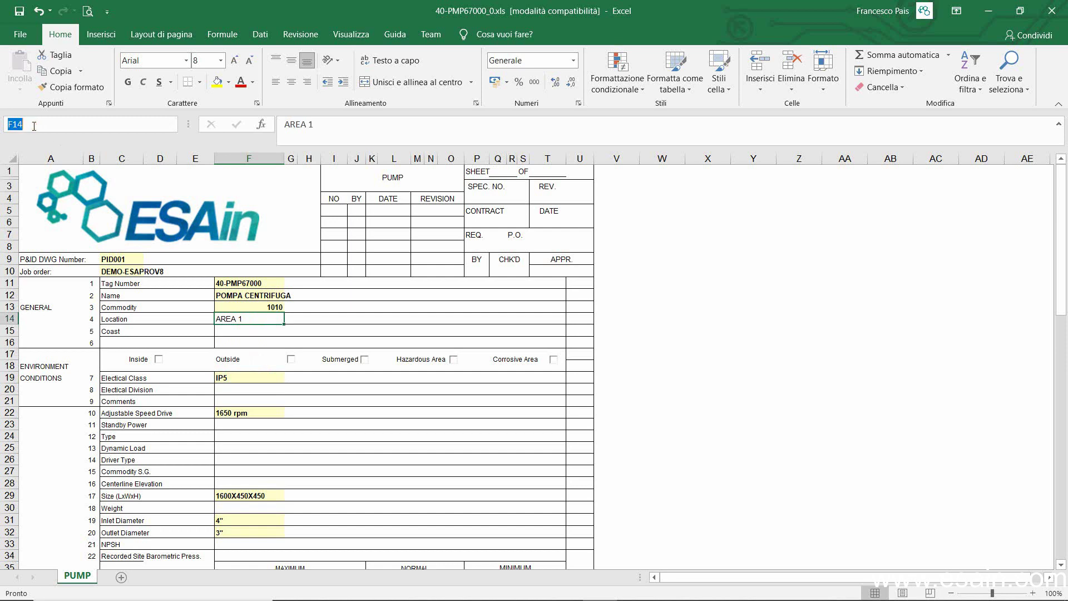
# - Save 40-PMP67000_0.xls and close Excel
pyautogui.click(317, 470)
pyautogui.click(1051, 10)
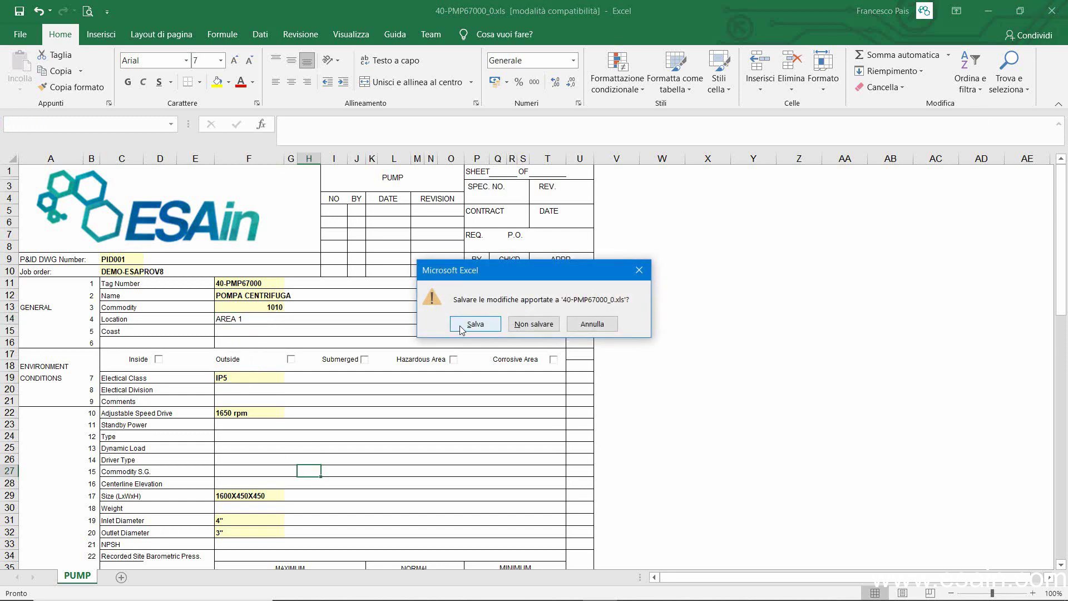
pyautogui.click(475, 323)
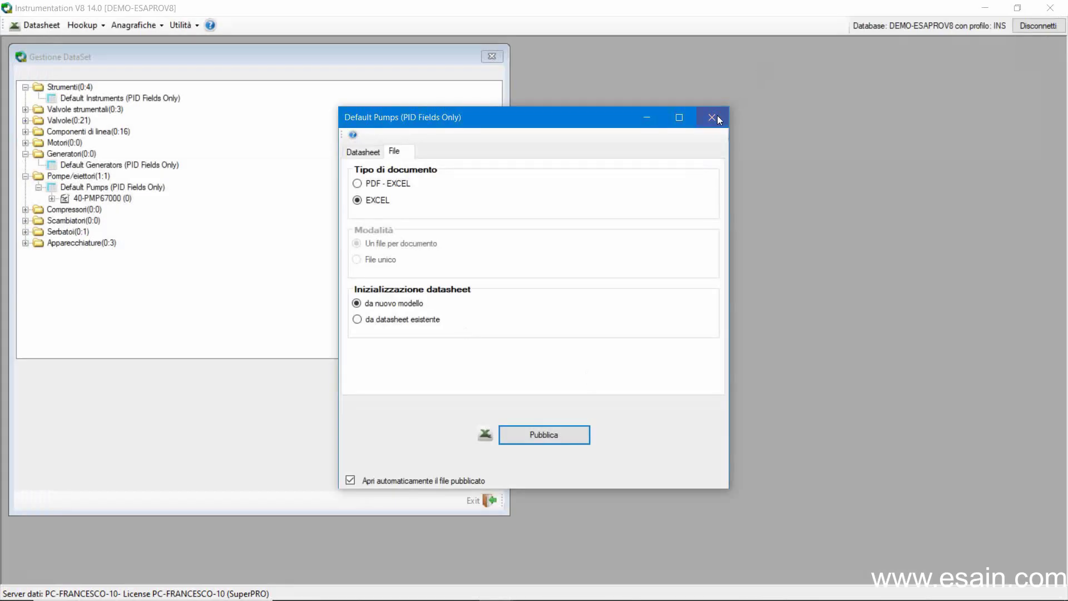
# - Reopen the Default Pumps dataset values in a maximized editor
pyautogui.click(716, 118)
pyautogui.click(95, 188)
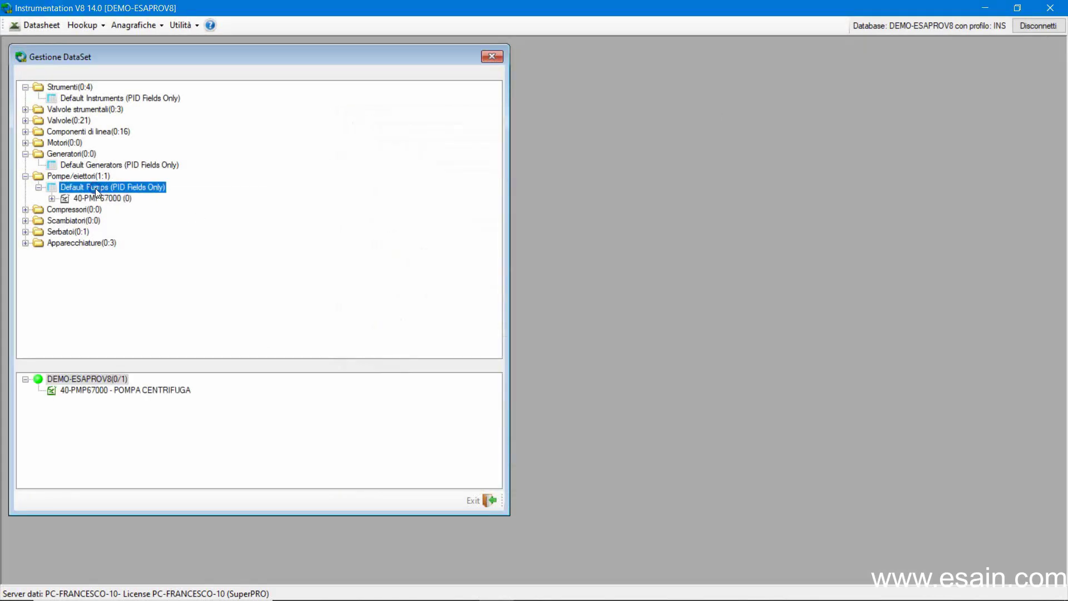
pyautogui.rightClick(95, 188)
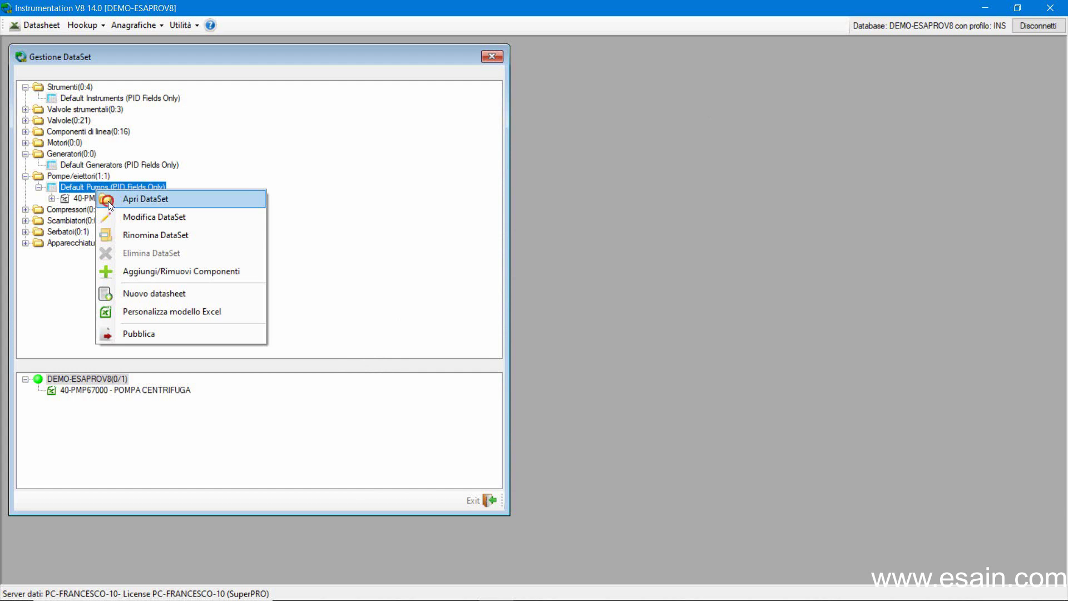
pyautogui.click(108, 199)
pyautogui.doubleClick(471, 87)
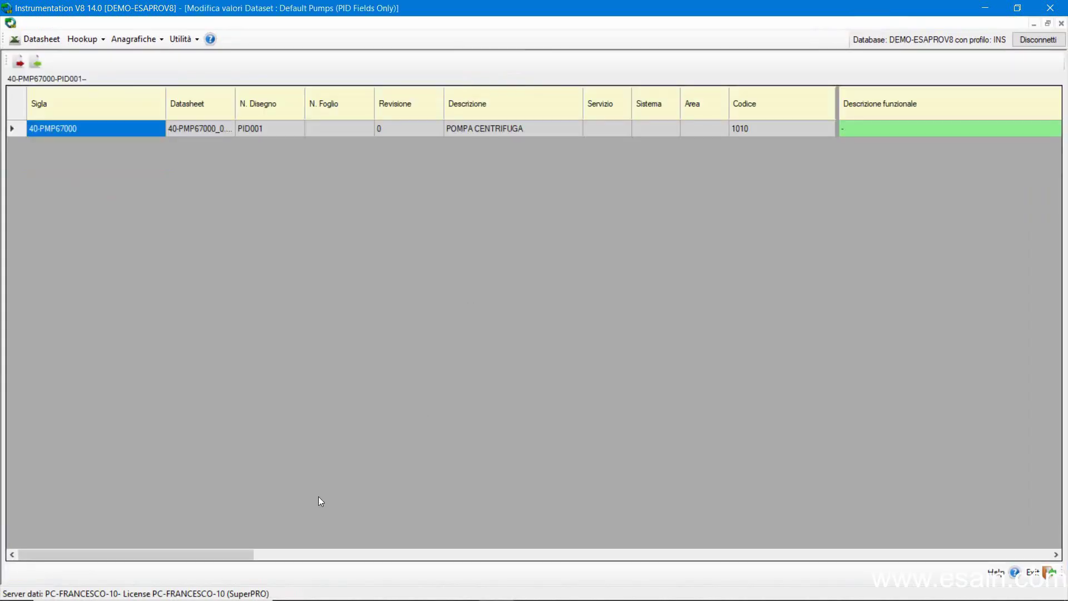
pyautogui.moveTo(239, 555); pyautogui.dragTo(510, 566)
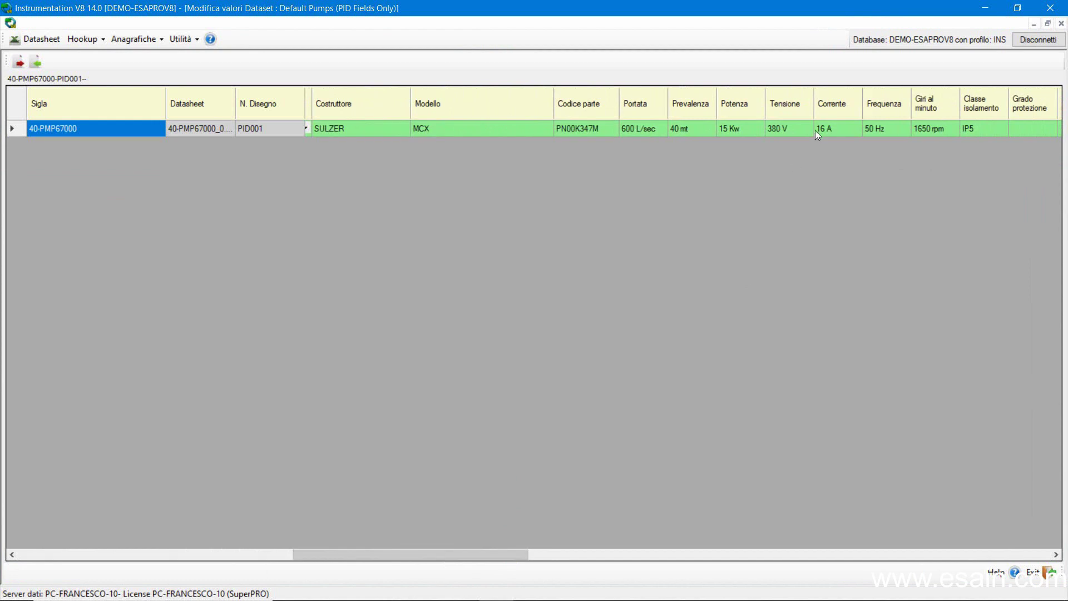
# - Change the pump's current from 16 A to 20 A and save the dataset
pyautogui.click(817, 129)
pyautogui.doubleClick(818, 128)
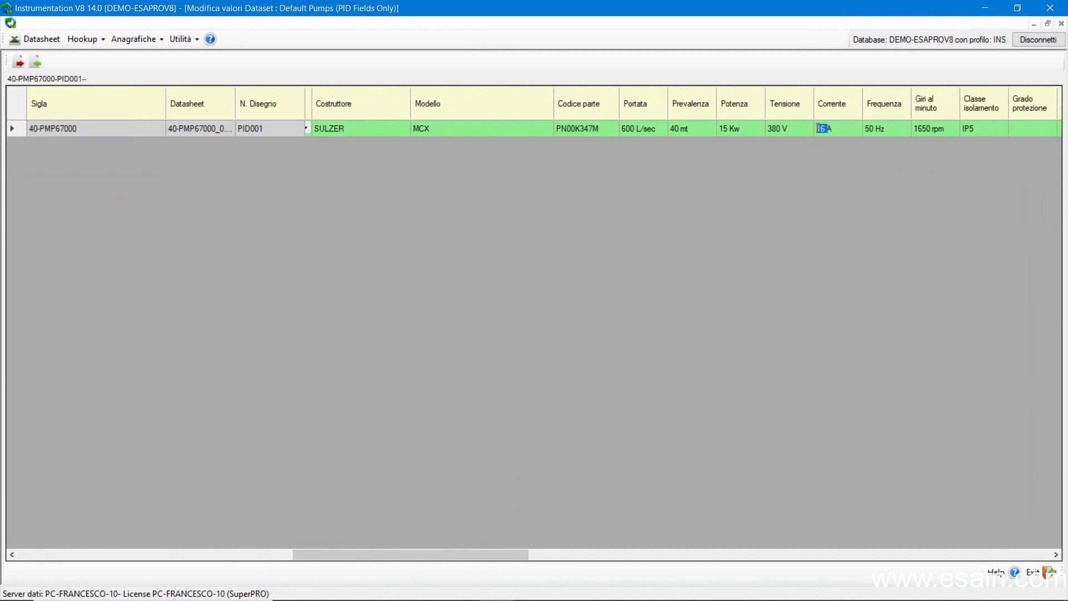
pyautogui.write('20')
pyautogui.click(873, 131)
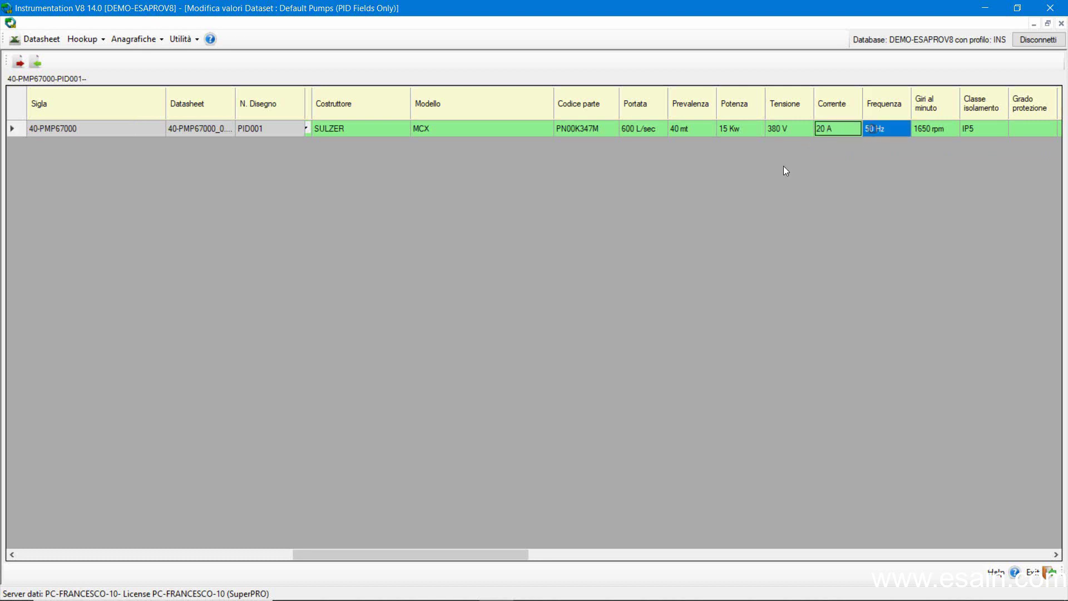
pyautogui.click(829, 128)
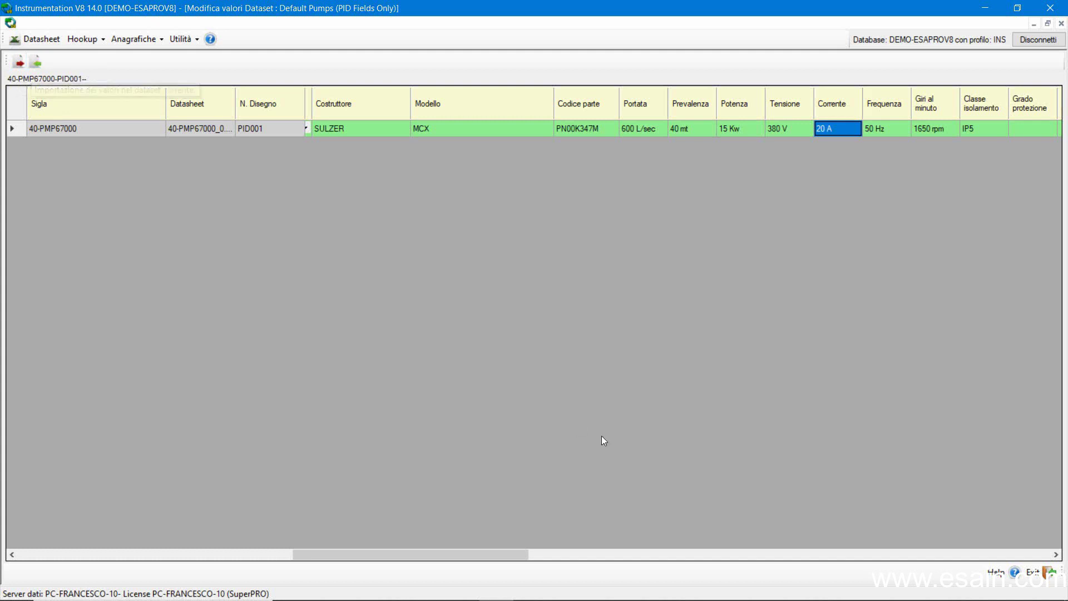
pyautogui.click(1038, 573)
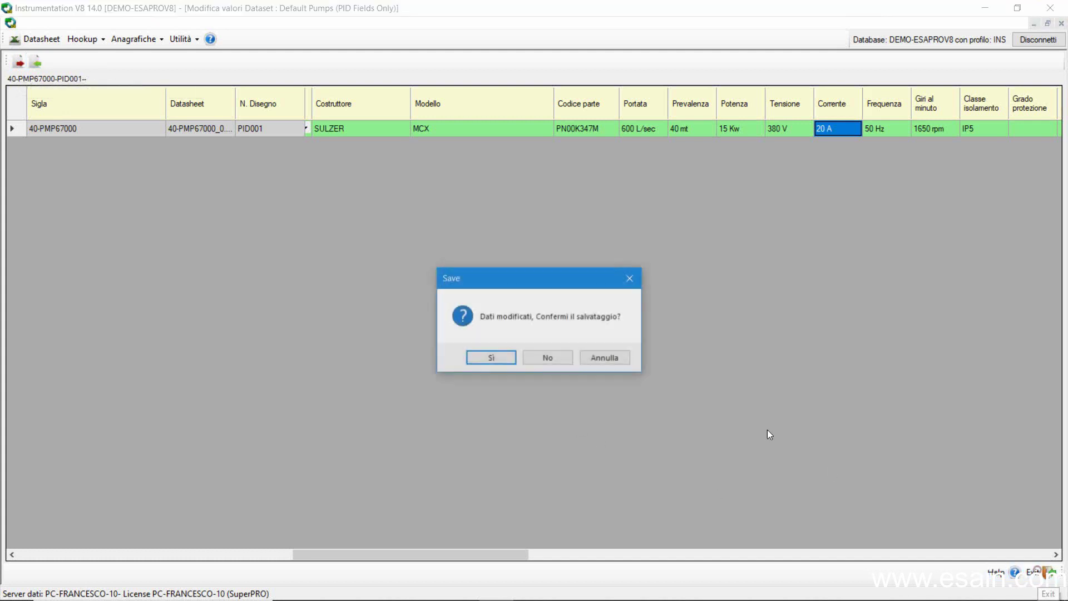
pyautogui.click(503, 359)
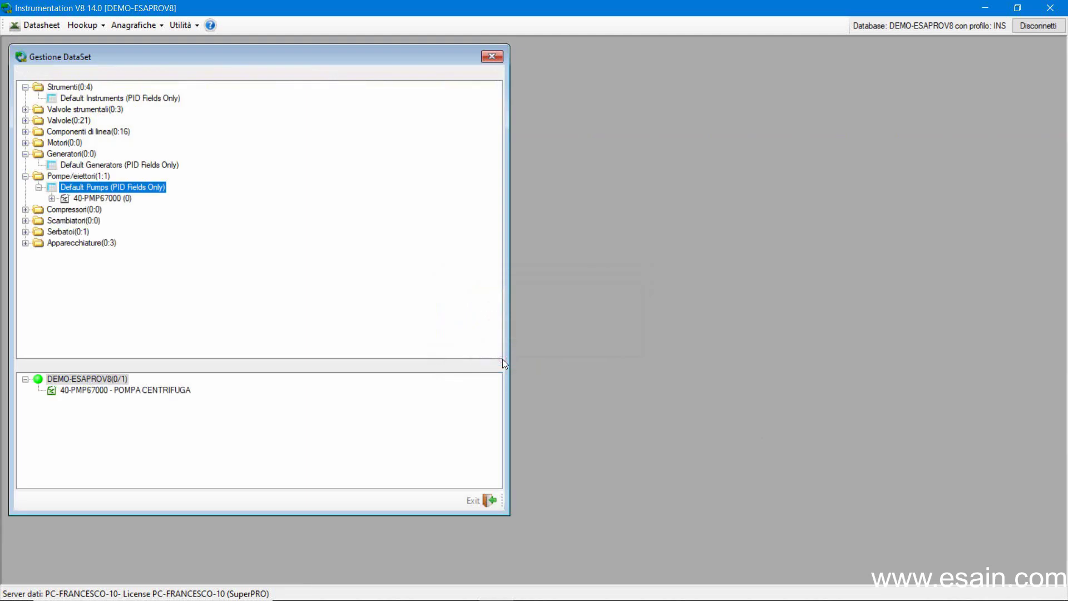
# - Republish the 40-PMP67000 datasheet to Excel with Pubblica Datasheet and confirm the success message
pyautogui.click(112, 200)
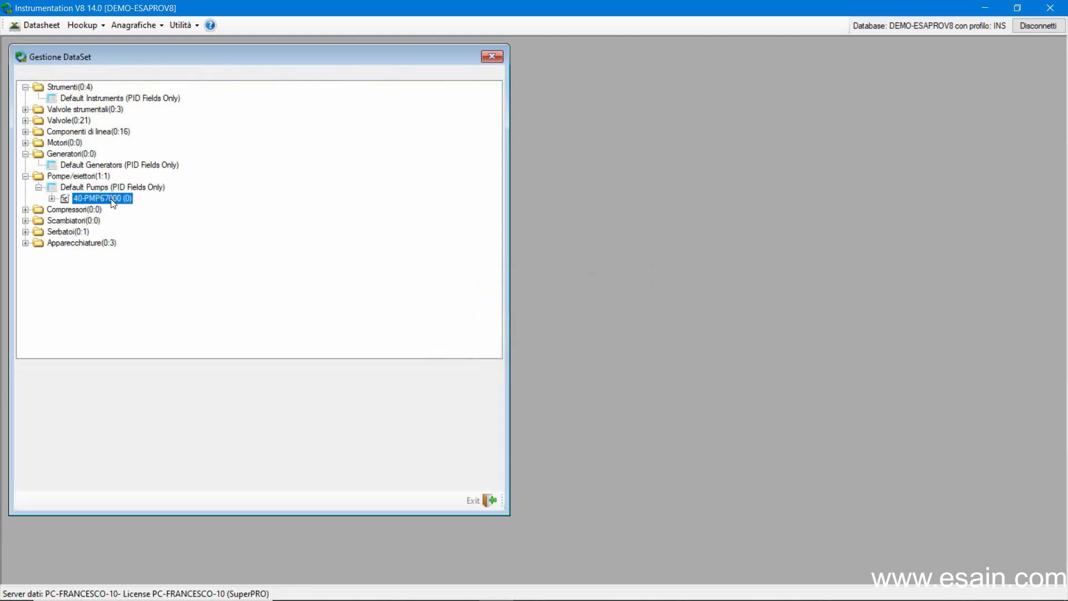
pyautogui.rightClick(111, 198)
pyautogui.click(143, 265)
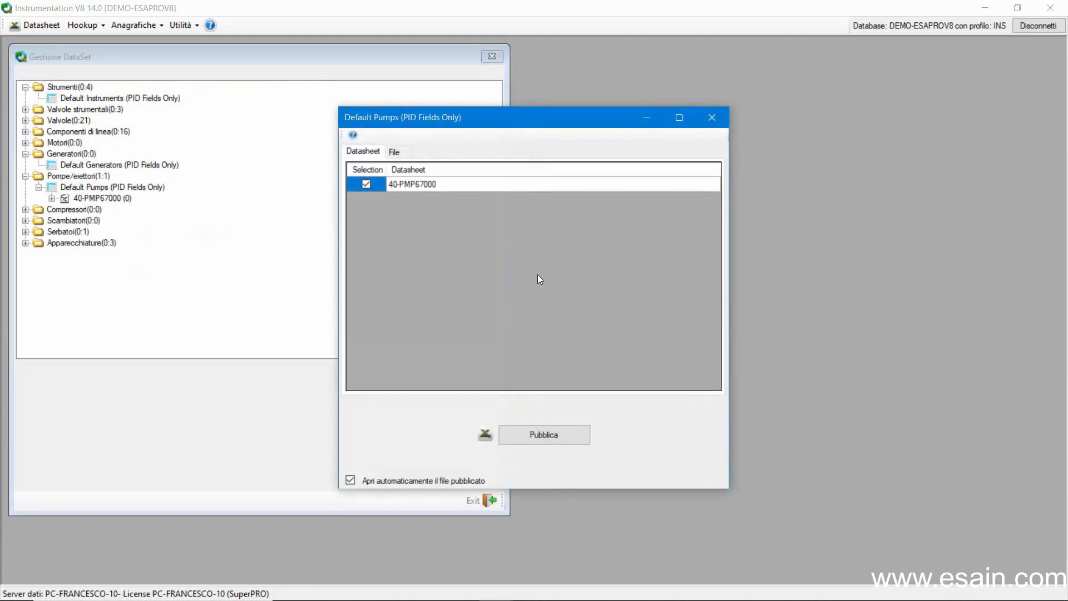
pyautogui.click(557, 435)
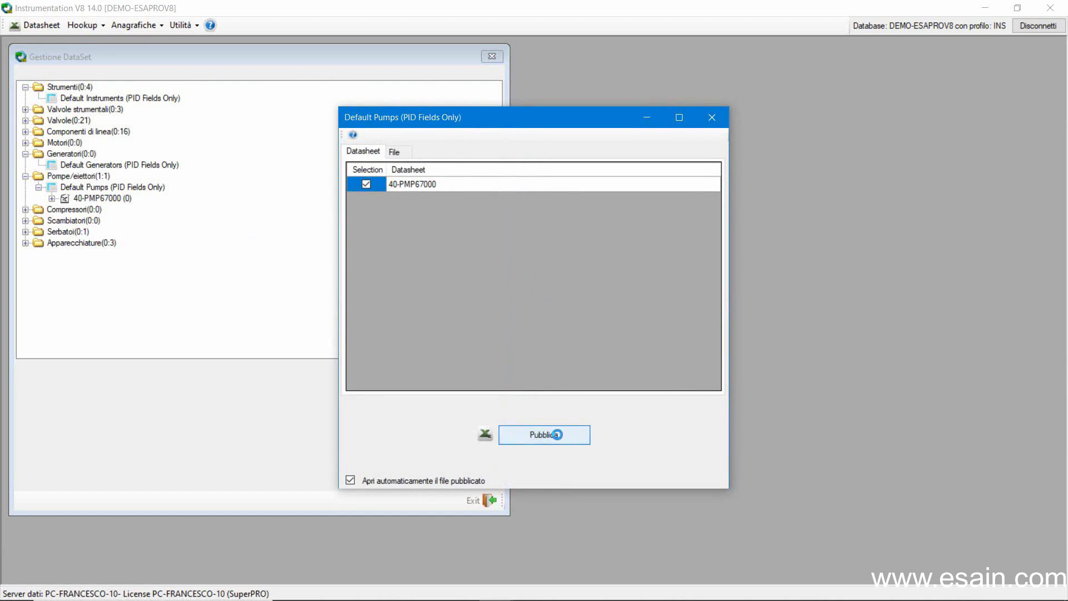
pyautogui.click(604, 357)
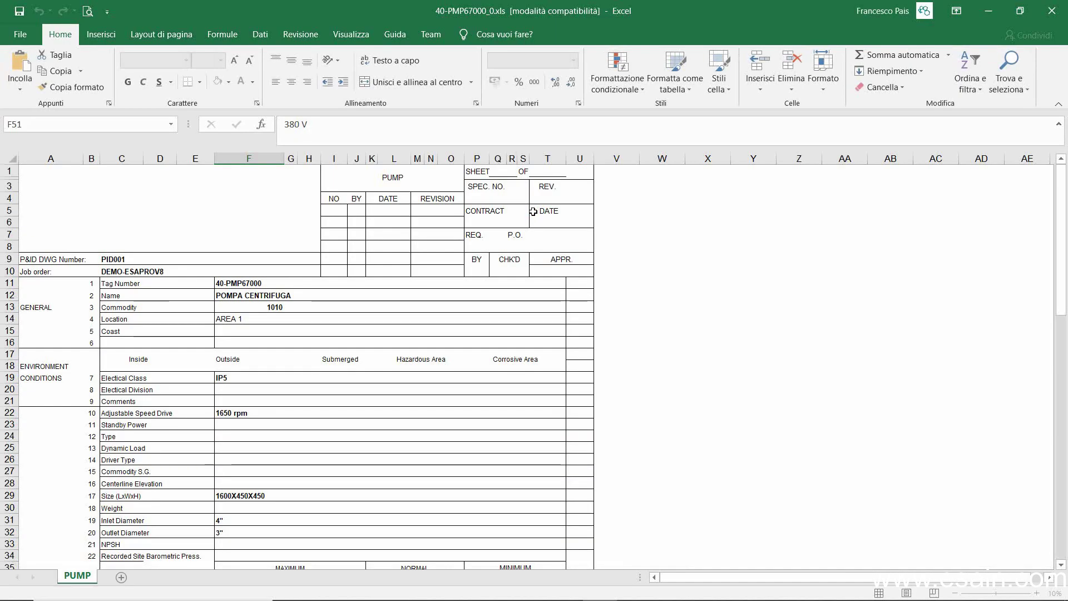
# - Verify cell F52 in the republished sheet shows 20 A, then close Excel
pyautogui.scroll(-3, 305, 337)
pyautogui.scroll(-2, 303, 341)
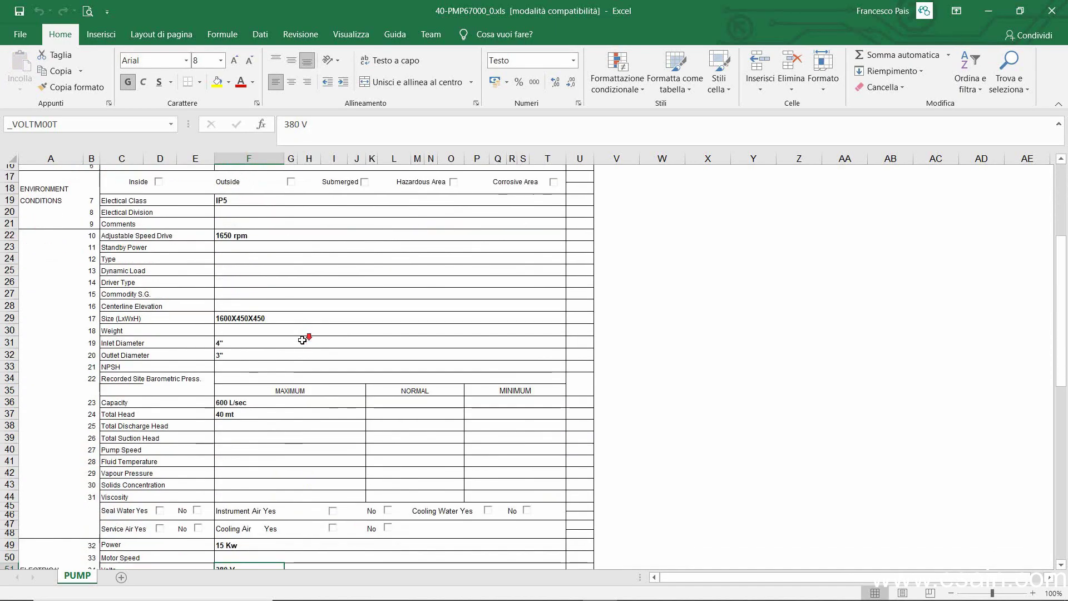
pyautogui.scroll(-5, 278, 378)
pyautogui.click(234, 410)
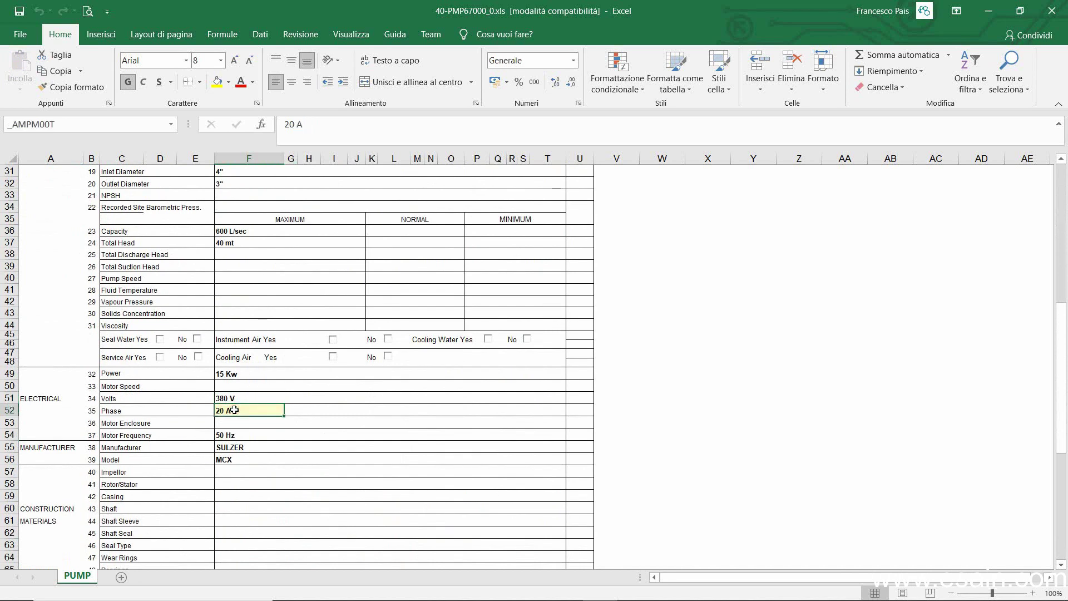
pyautogui.click(1051, 12)
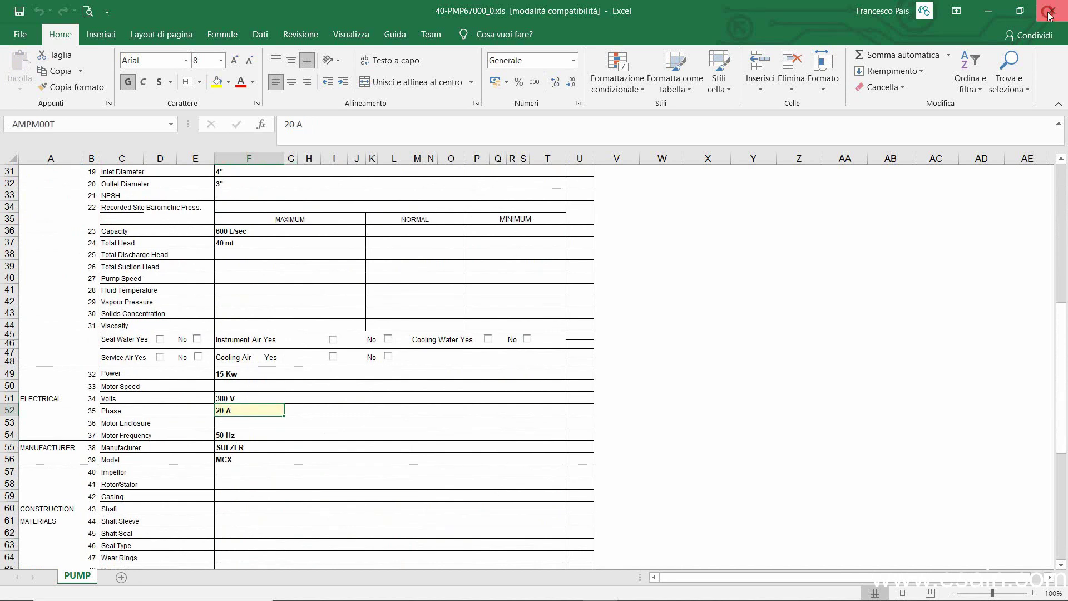
# - Close the publish window and dataset manager, reopen DemoPID-V8 in AutoCAD and accept the data update
pyautogui.click(714, 125)
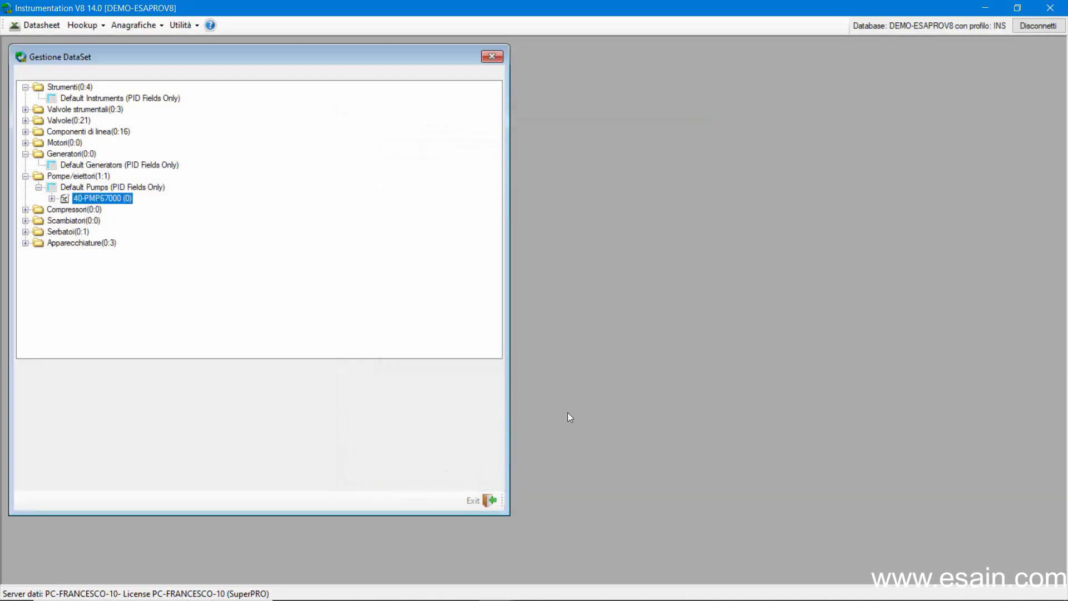
pyautogui.click(481, 499)
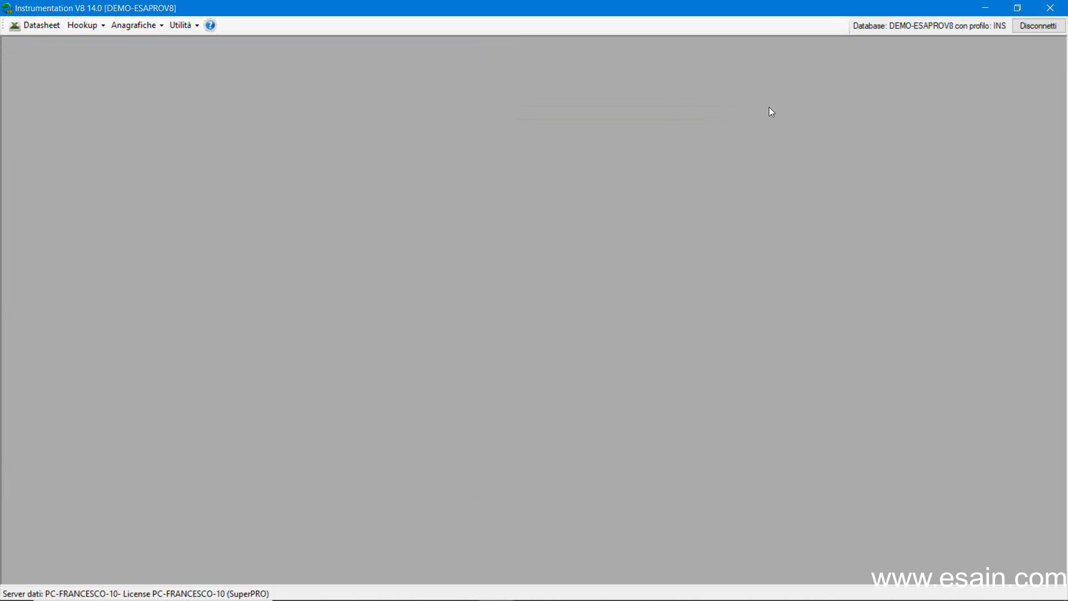
pyautogui.click(985, 8)
pyautogui.click(455, 220)
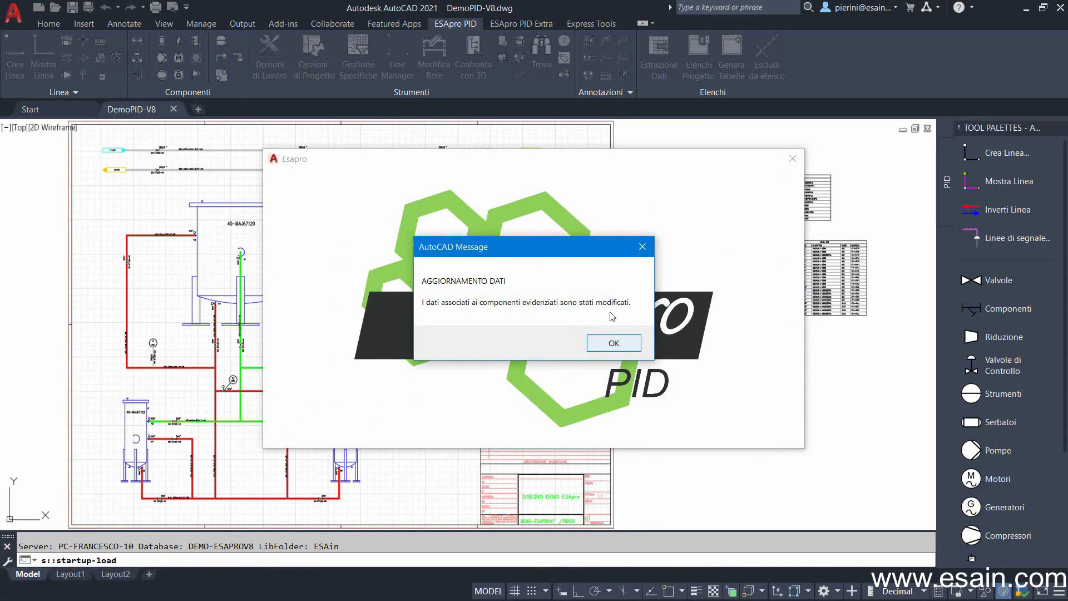
pyautogui.click(614, 343)
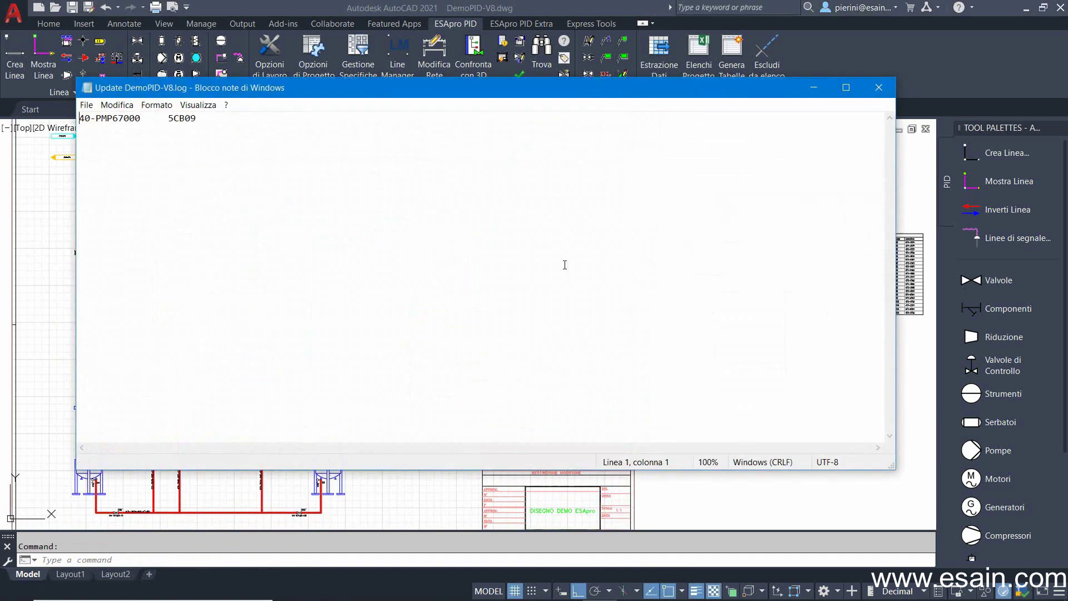
# - Check 40-PMP67000 in the update log, zoom to the pump table and open its properties
pyautogui.moveTo(166, 118); pyautogui.dragTo(71, 122)
pyautogui.click(879, 88)
pyautogui.scroll(2, 452, 252)
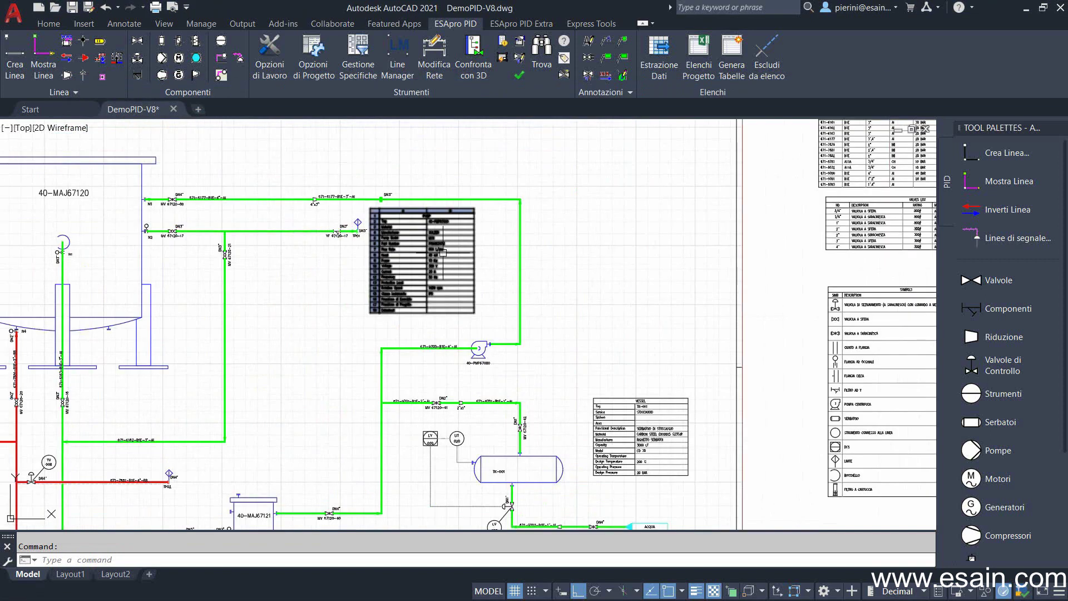
pyautogui.scroll(3, 445, 250)
pyautogui.moveTo(535, 253); pyautogui.dragTo(502, 296, button='middle')
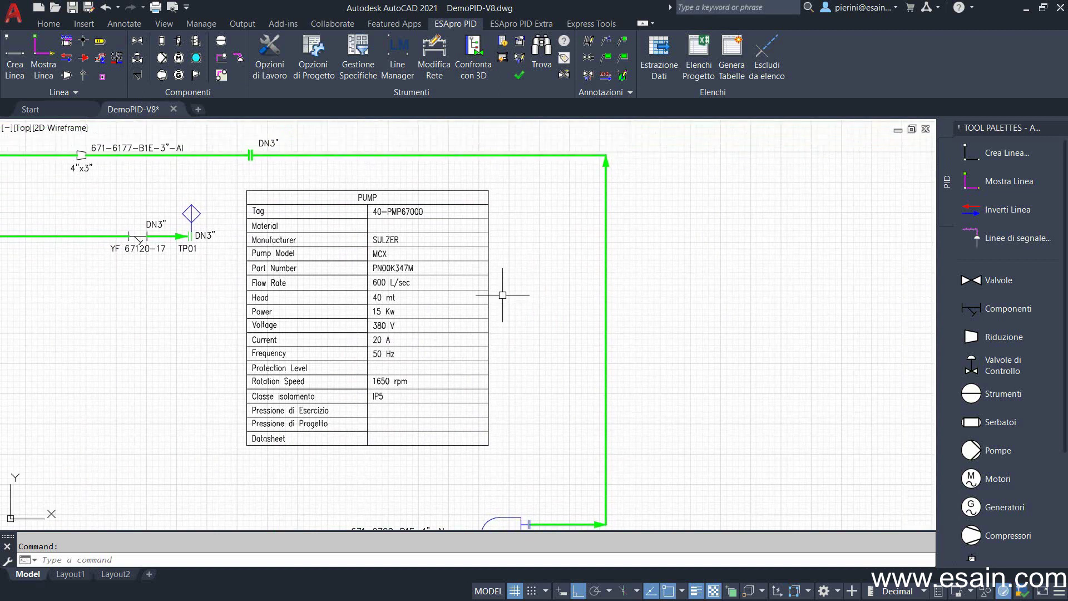
pyautogui.moveTo(520, 520); pyautogui.dragTo(511, 447, button='middle')
pyautogui.doubleClick(510, 450)
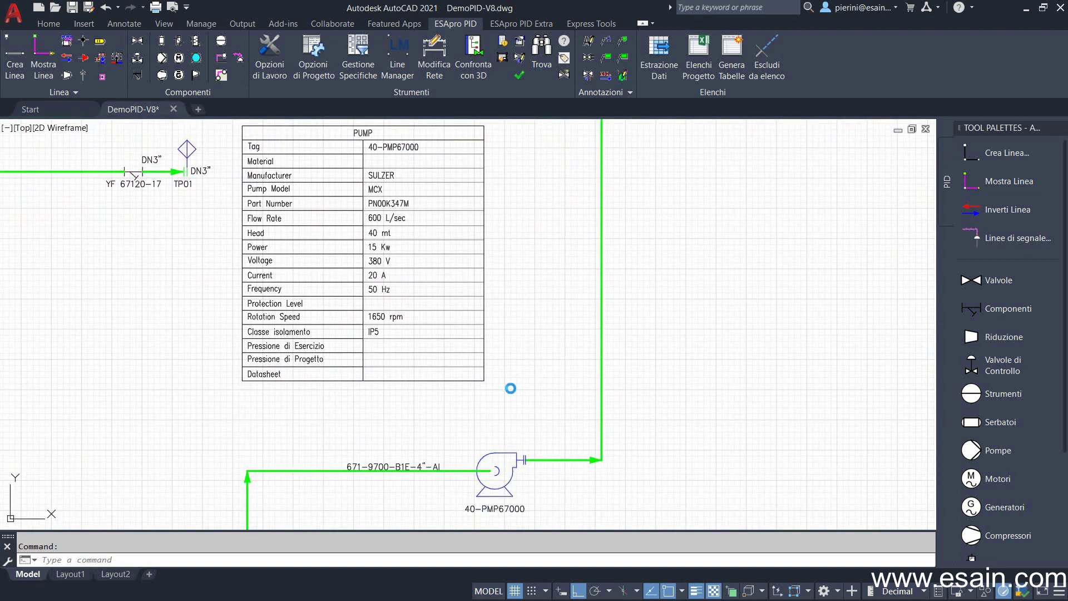
# - Review the pump's power and frequency, and view its linked read-only Excel datasheet before closing it
pyautogui.click(494, 289)
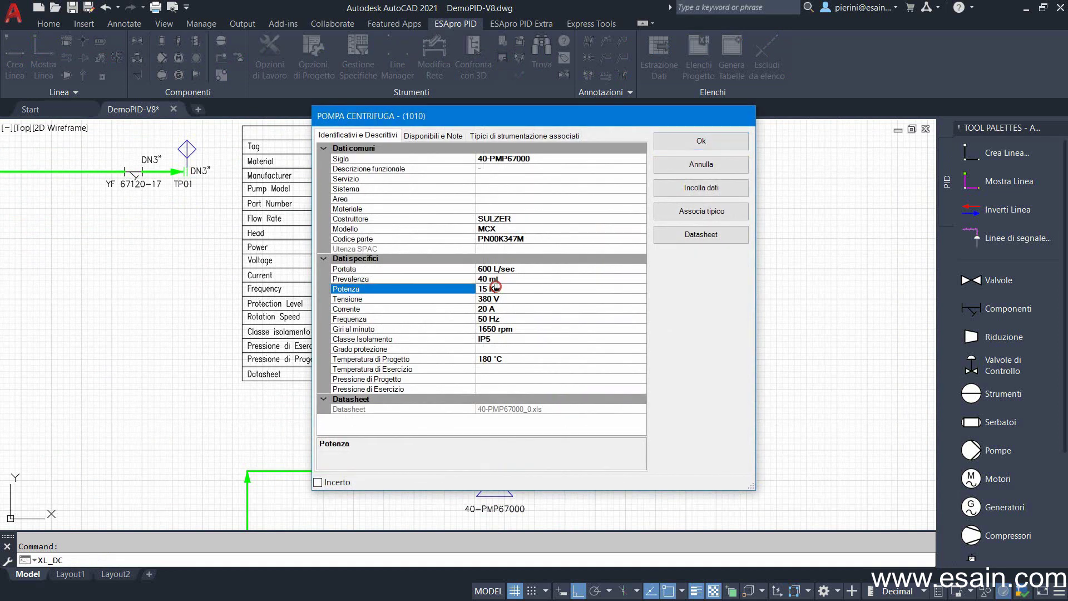
pyautogui.click(494, 319)
pyautogui.click(559, 410)
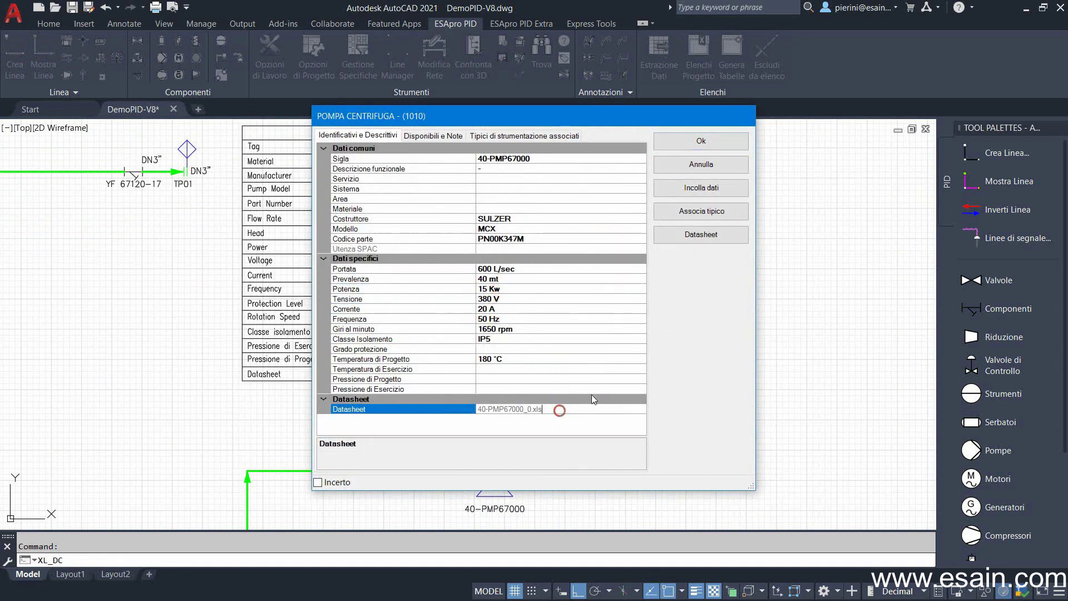
pyautogui.click(707, 235)
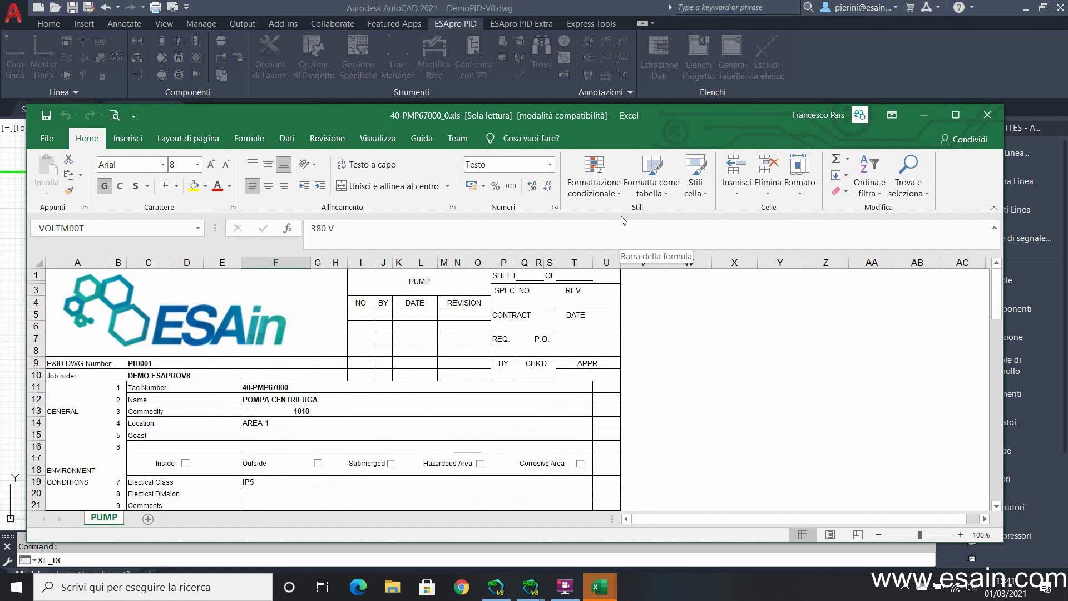
pyautogui.click(440, 351)
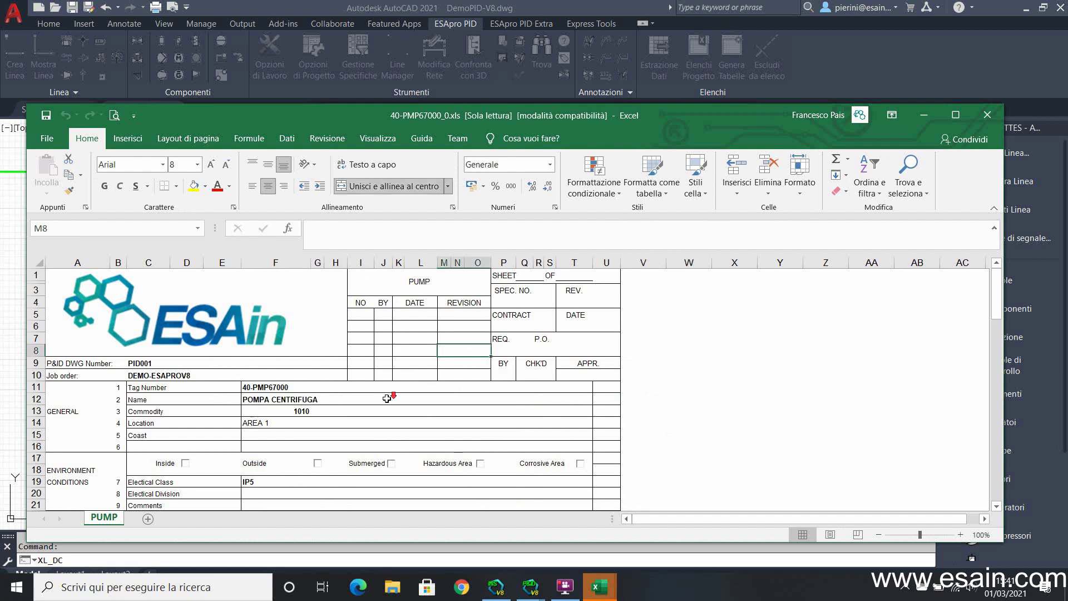
pyautogui.scroll(-6, 389, 397)
pyautogui.scroll(5, 389, 397)
pyautogui.scroll(1, 386, 398)
pyautogui.click(989, 114)
# - Set Classe Isolamento to IP6 and Servizio to ASP, then apply the changes
pyautogui.click(511, 310)
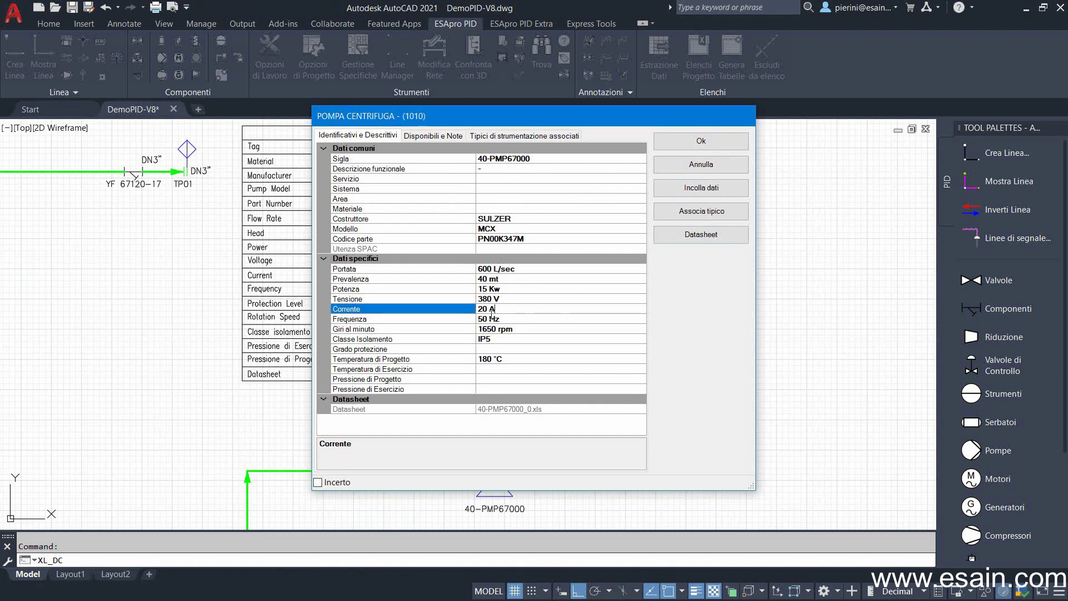
pyautogui.click(490, 329)
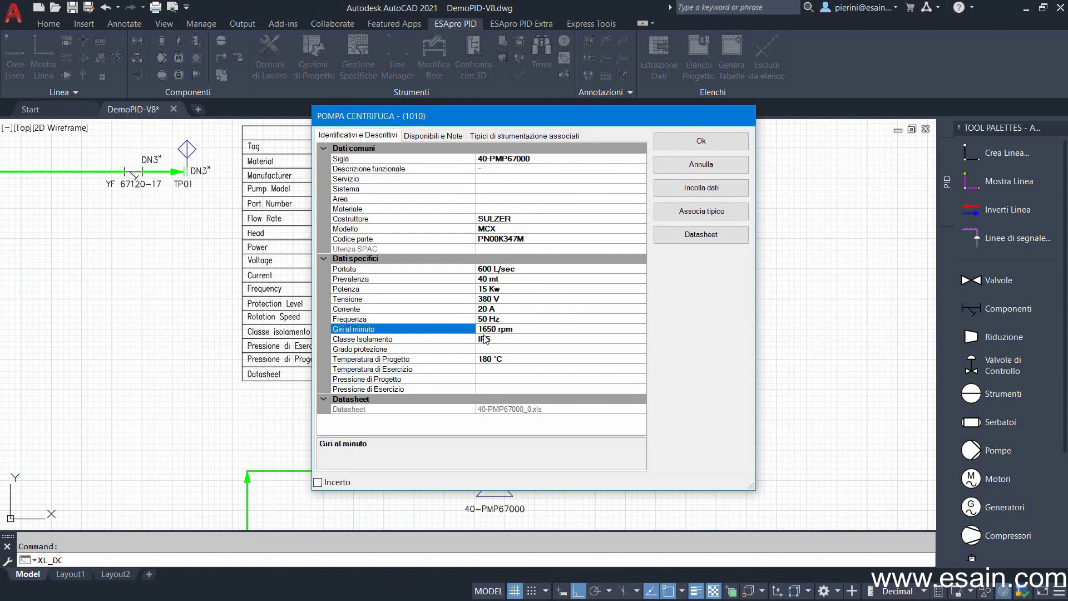
pyautogui.click(487, 340)
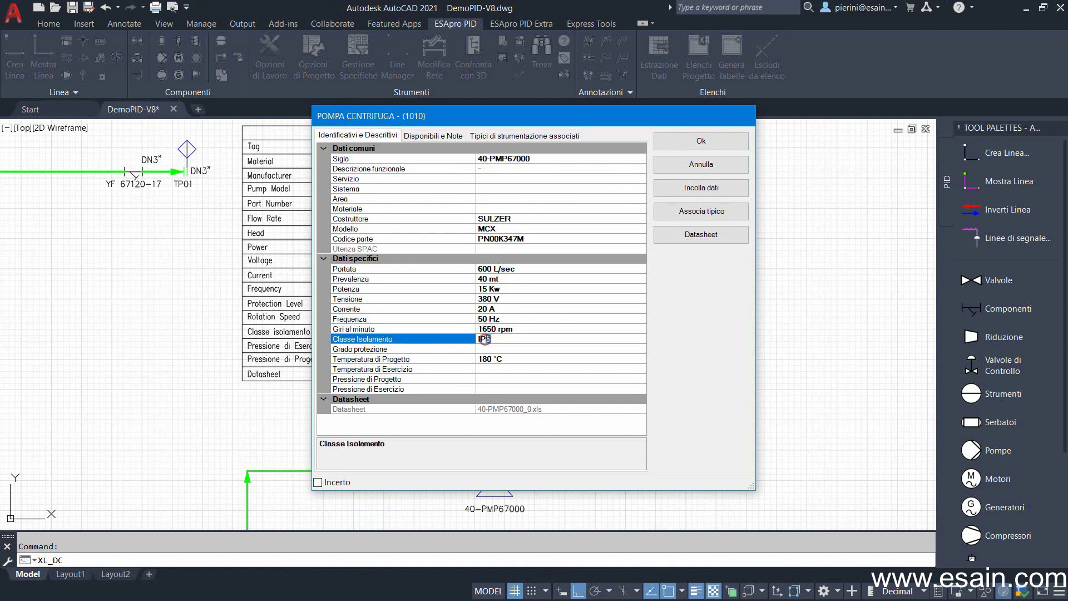
pyautogui.click(513, 178)
pyautogui.click(640, 178)
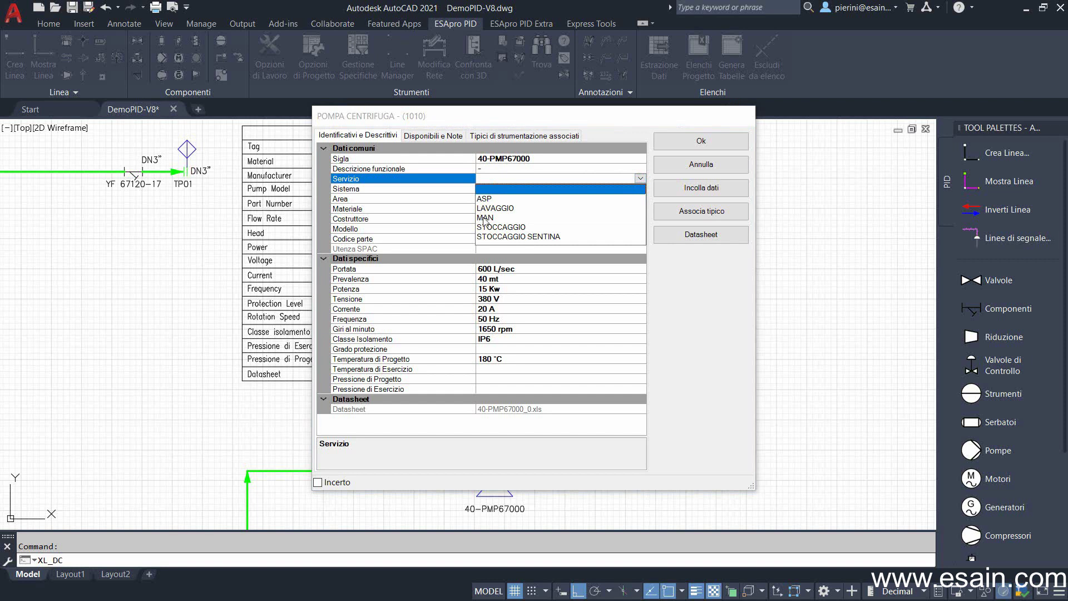
pyautogui.click(484, 199)
pyautogui.click(699, 141)
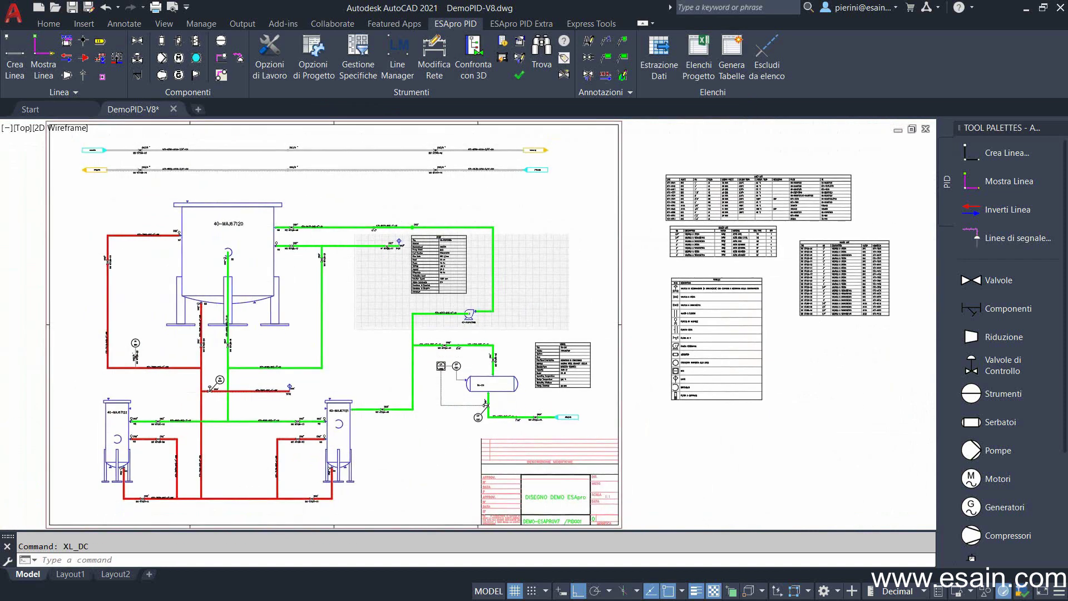
# - Run Estrazione Dati successfully, then save and close DemoPID-V8.dwg
pyautogui.click(657, 55)
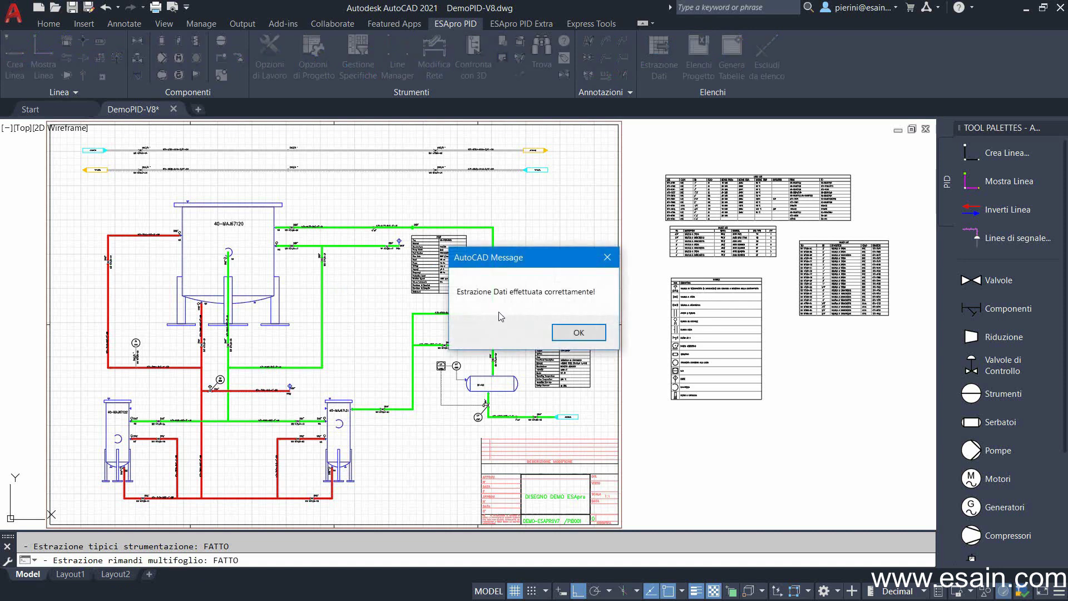
pyautogui.click(573, 336)
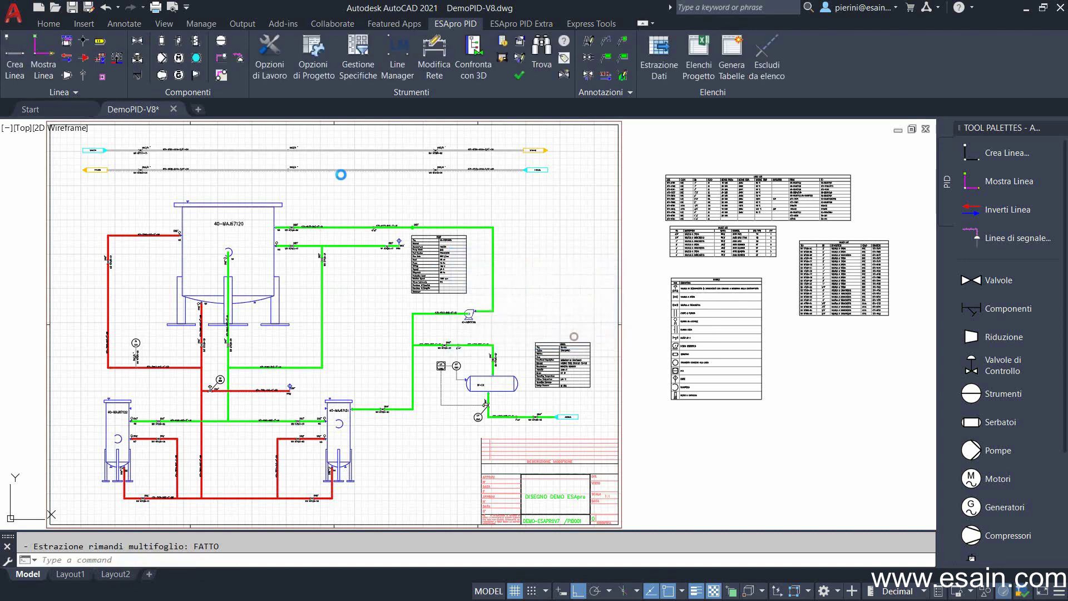
pyautogui.click(174, 109)
pyautogui.click(501, 336)
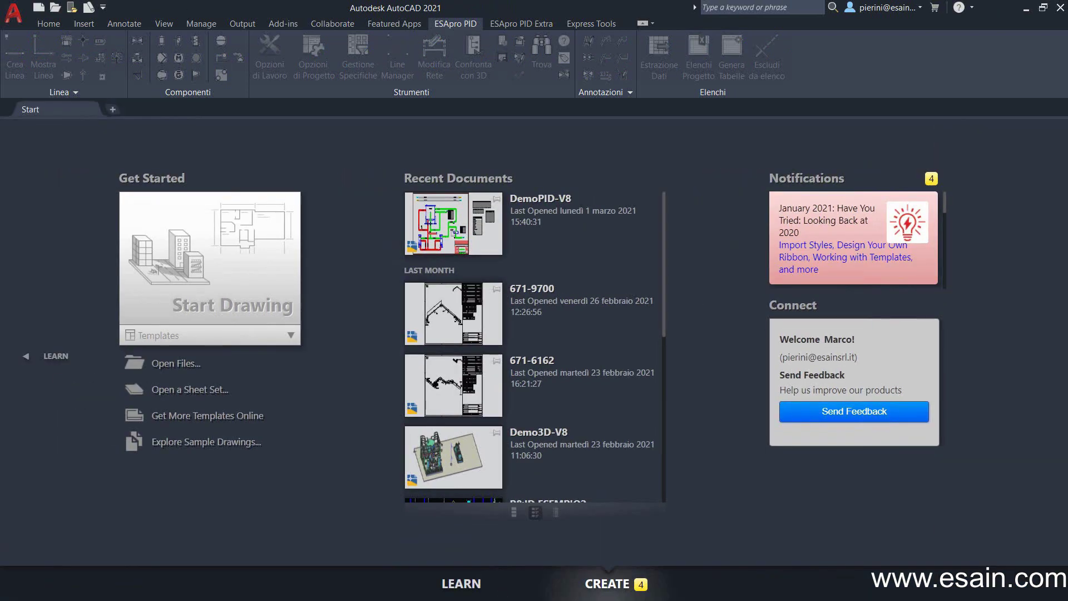
# - Open Gestione DataSet and locate 40-PMP67000 under Pompe/eiettori > Default Pumps
pyautogui.click(1026, 8)
pyautogui.click(41, 26)
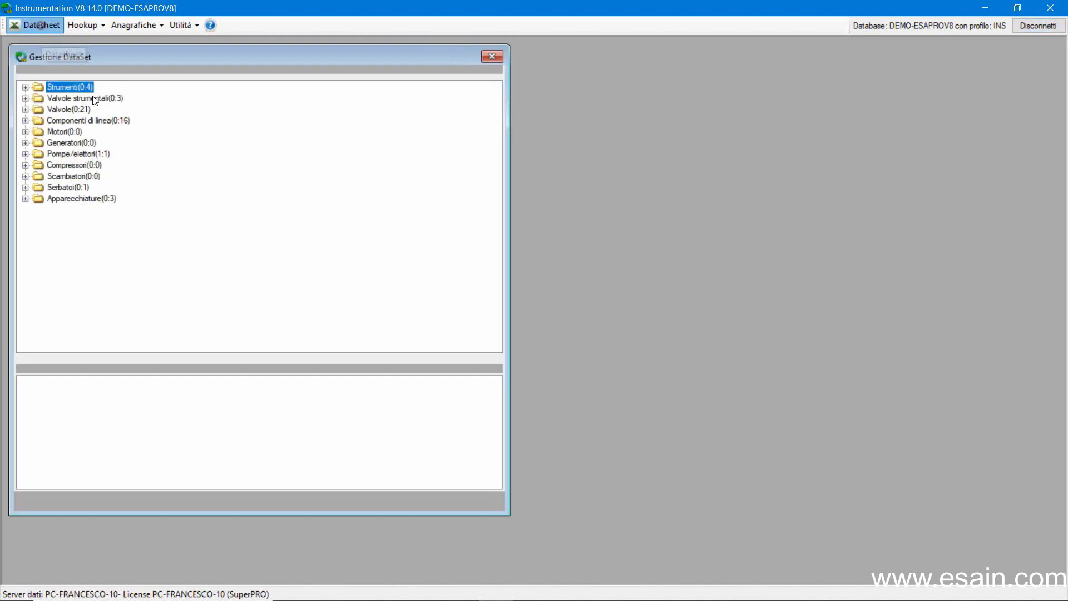
pyautogui.click(94, 154)
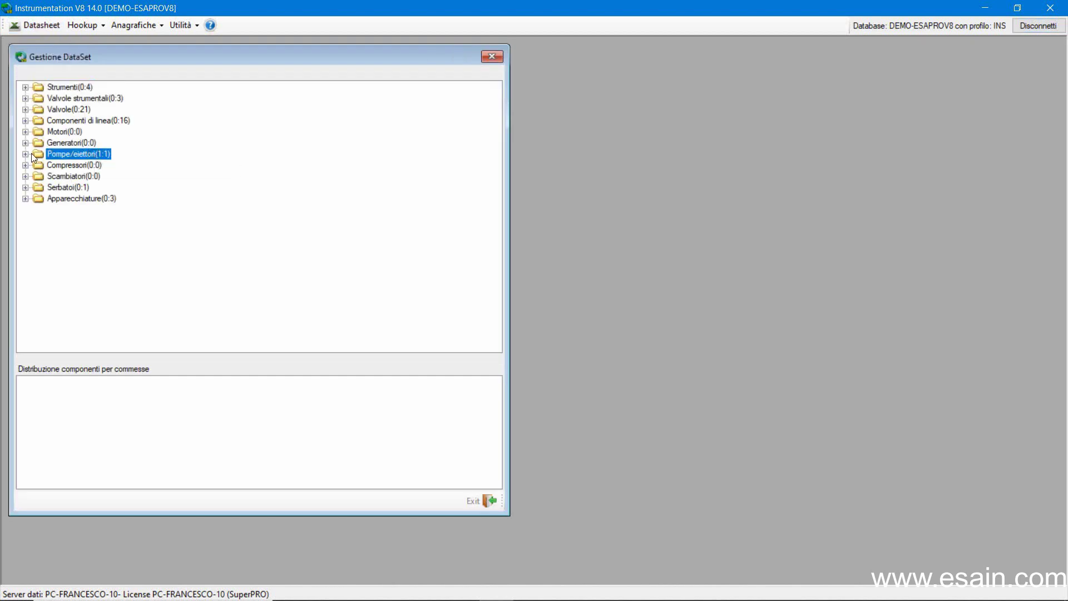
pyautogui.click(25, 154)
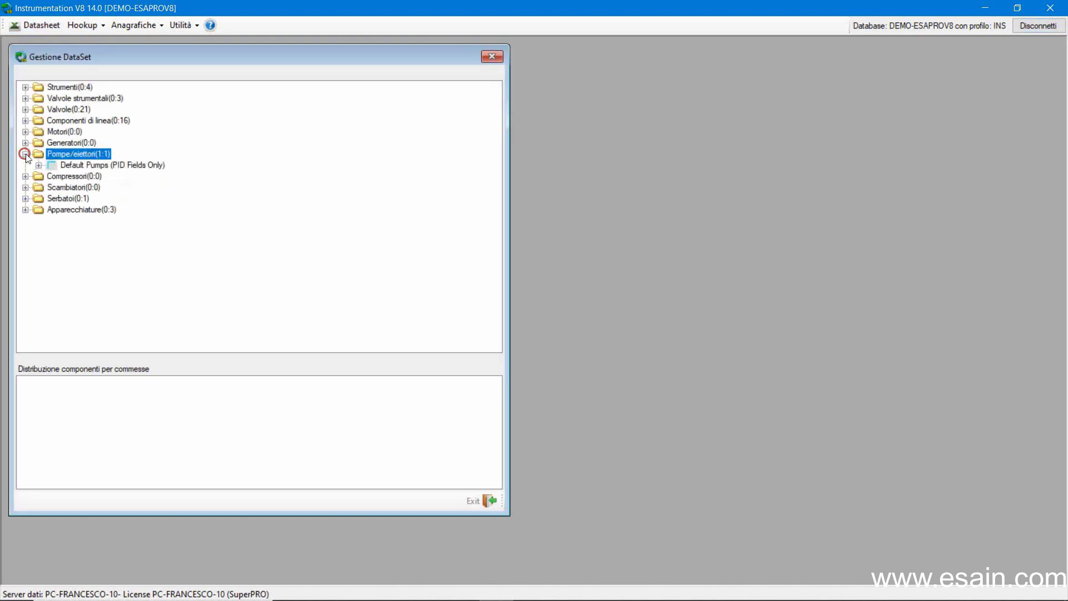
pyautogui.click(58, 165)
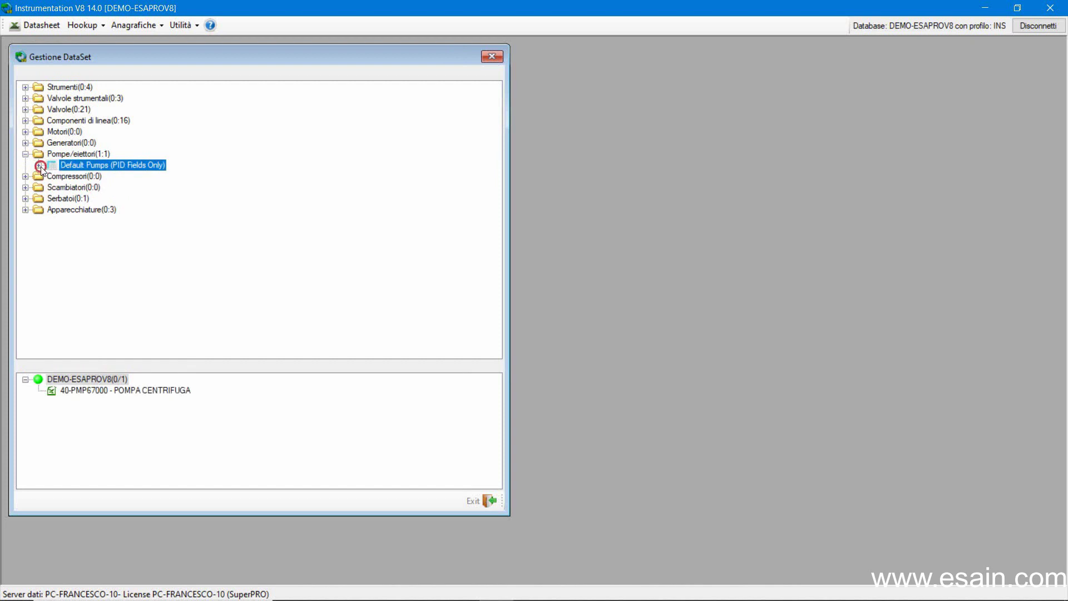
pyautogui.click(38, 165)
pyautogui.click(74, 176)
# - Publish the 40-PMP67000 datasheet to Excel and acknowledge the success message
pyautogui.rightClick(74, 176)
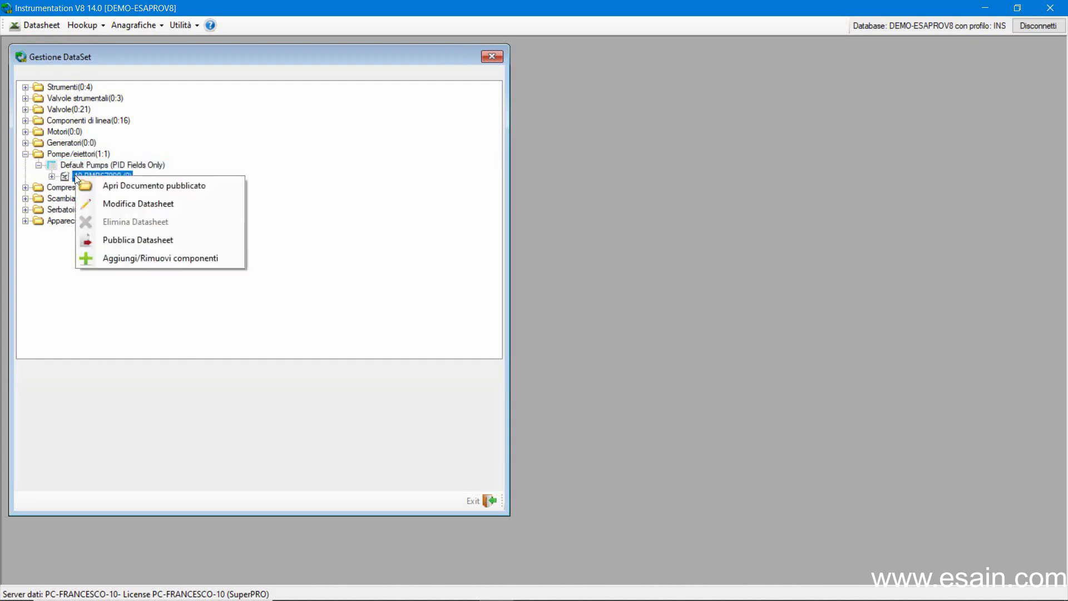
pyautogui.click(115, 238)
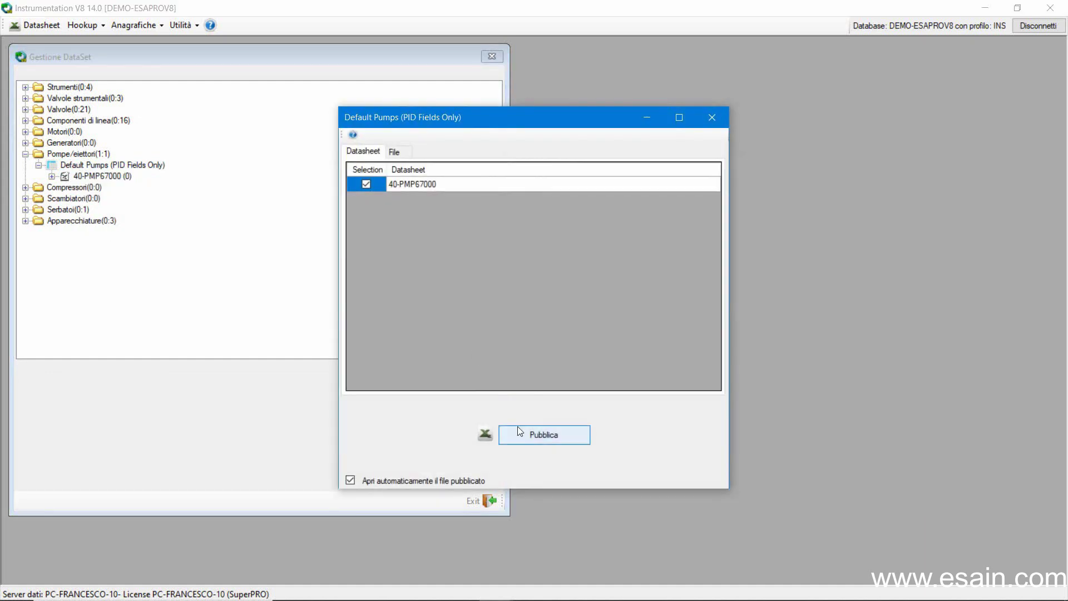
pyautogui.click(523, 435)
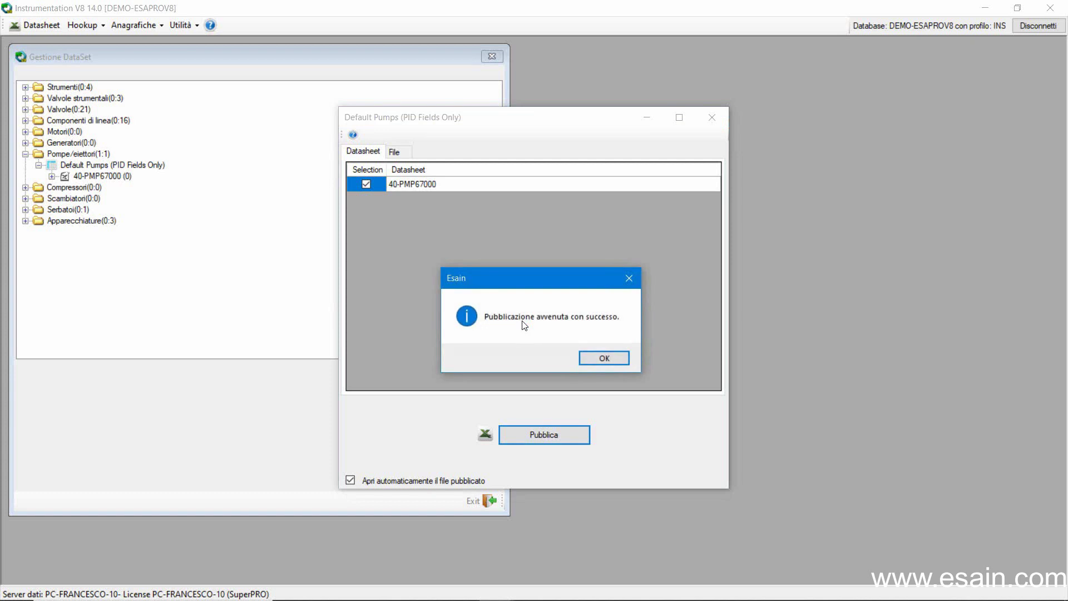
pyautogui.click(591, 355)
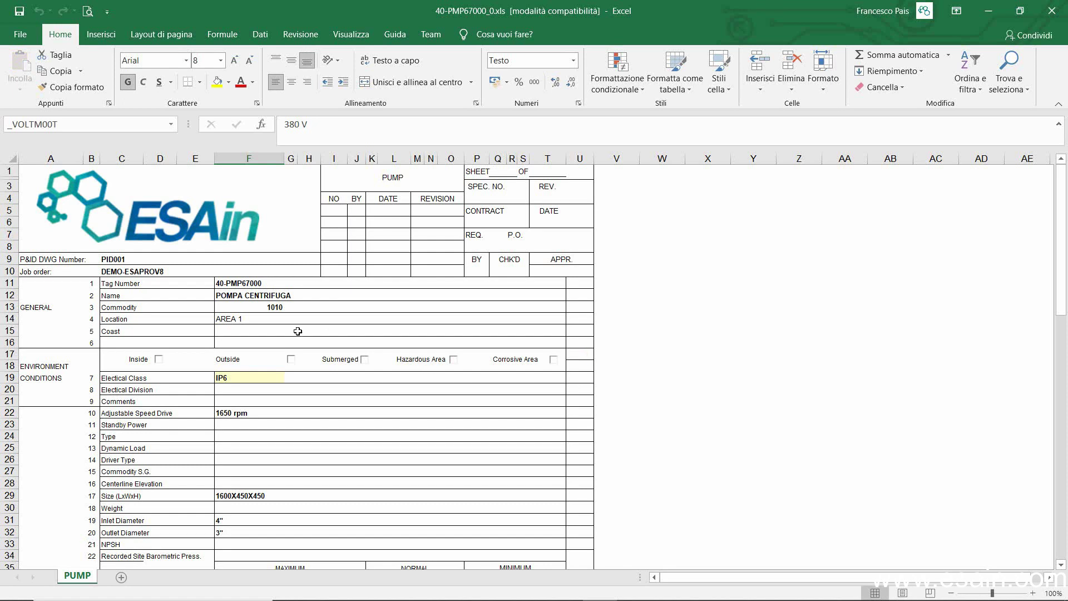
# - Confirm cell F19 of the republished datasheet reads IP6, then close the publish window
pyautogui.scroll(-3, 298, 331)
pyautogui.scroll(-3, 298, 331)
pyautogui.scroll(-3, 298, 331)
pyautogui.scroll(-1, 298, 331)
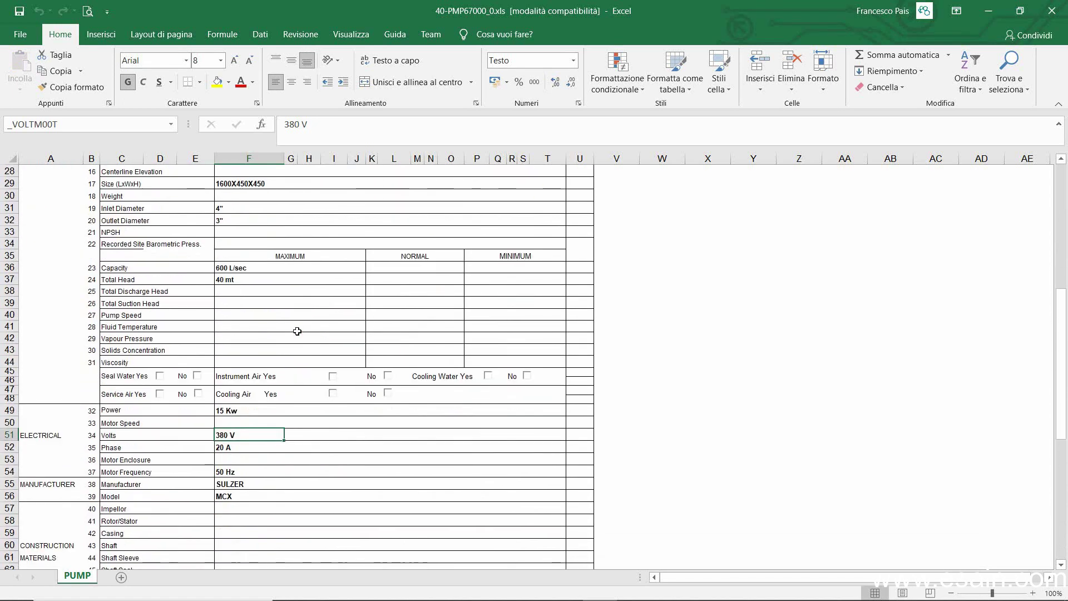
pyautogui.scroll(-3, 297, 331)
pyautogui.scroll(-1, 297, 331)
pyautogui.scroll(4, 298, 331)
pyautogui.scroll(6, 297, 331)
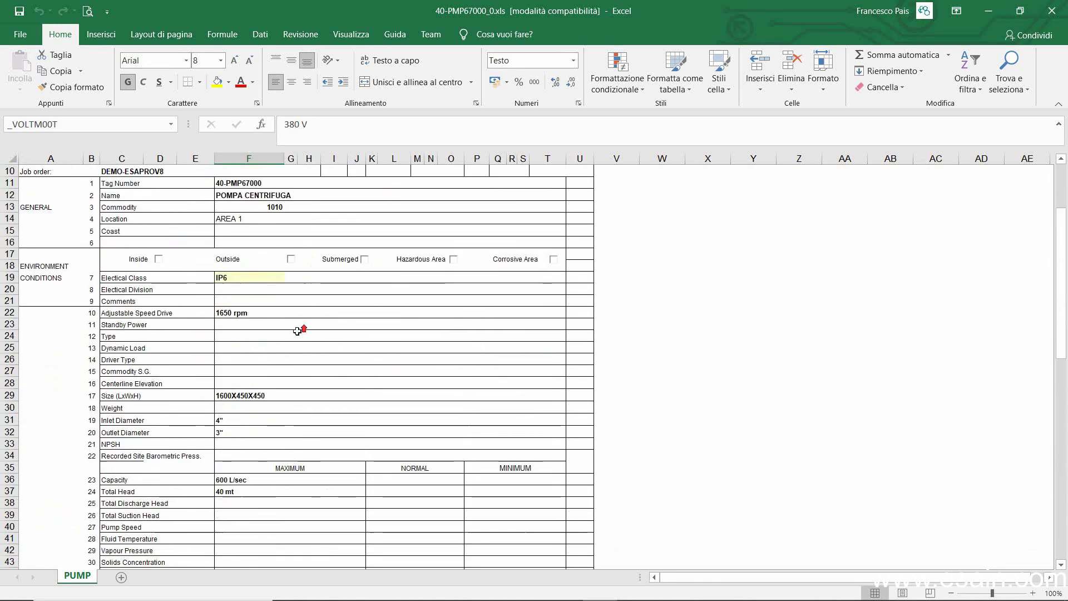
pyautogui.scroll(2, 297, 331)
pyautogui.click(236, 351)
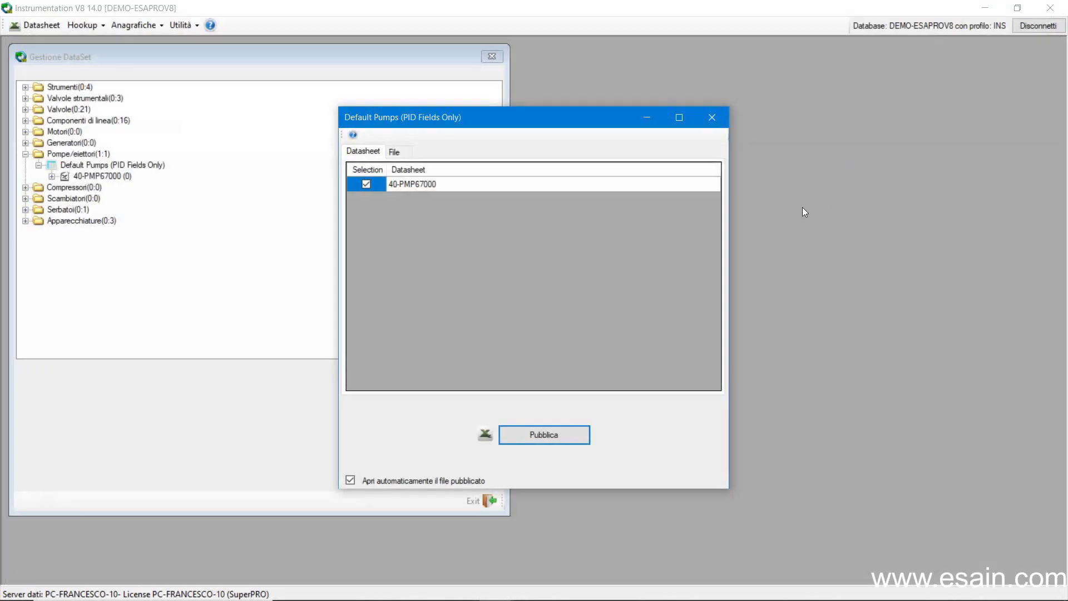
pyautogui.click(712, 117)
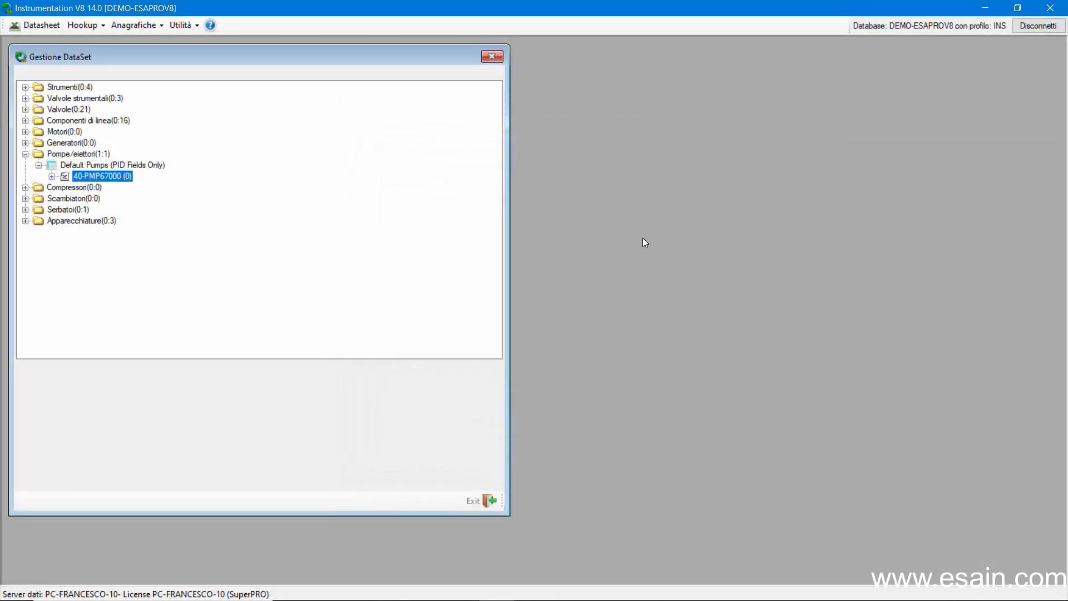